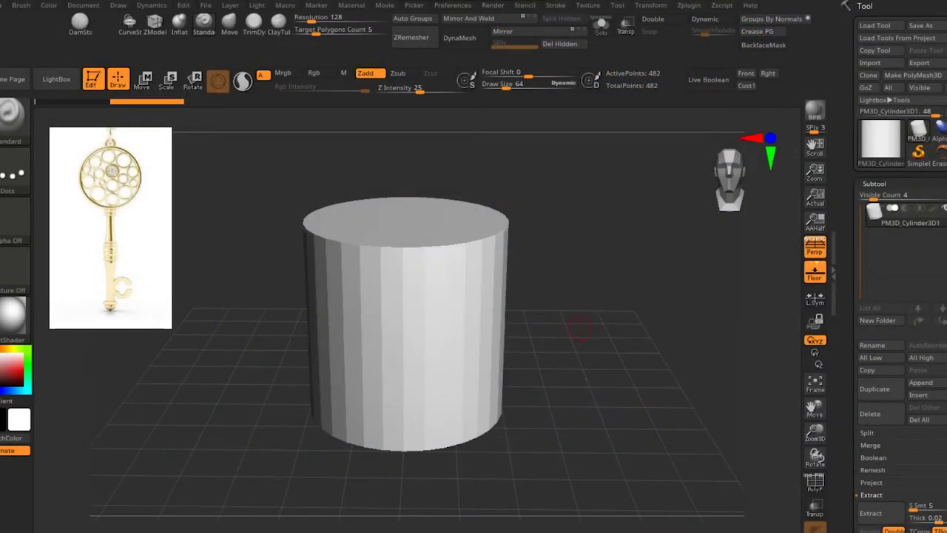
# Step: Pan to the cylinder and turn on PolyFrame to show its polygon wireframe
pyautogui.moveTo(583, 344)
pyautogui.keyDown('alt'); pyautogui.mouseDown()
pyautogui.moveTo(603, 282)
pyautogui.moveTo(641, 253)
pyautogui.moveTo(630, 311)
pyautogui.mouseUp(); pyautogui.keyUp('alt')
pyautogui.press('space')
pyautogui.hotkey('shift', 'f')
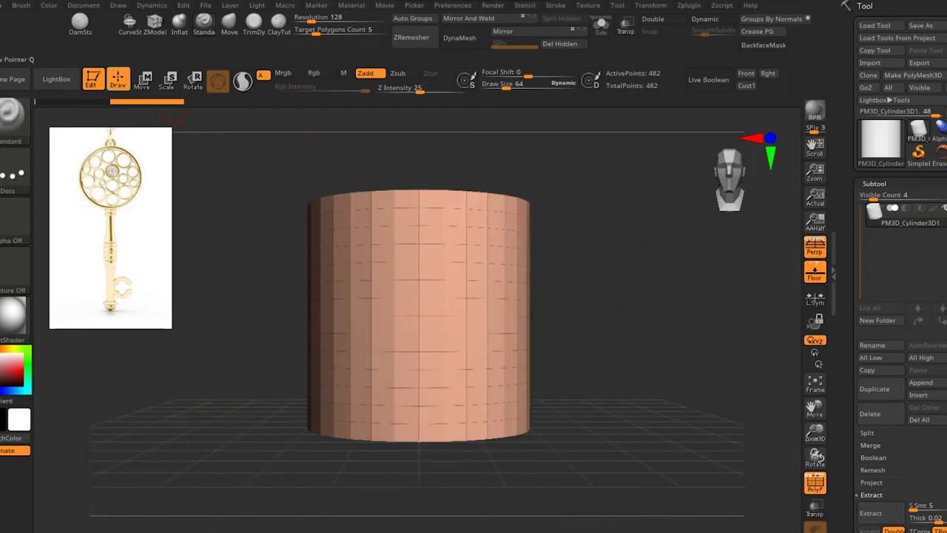
# Step: Squash the cylinder into a flat disc and scale it to about twice its width
pyautogui.press('w')
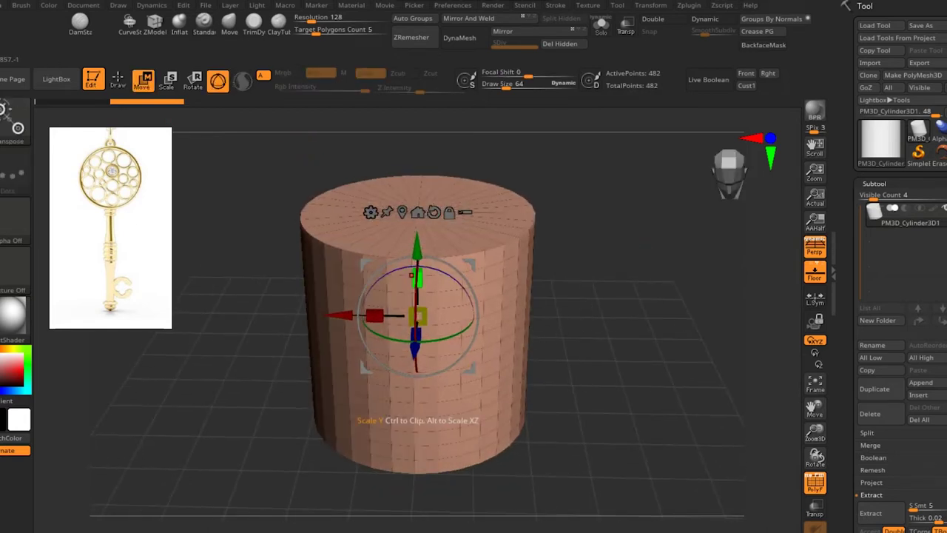
pyautogui.moveTo(417, 279); pyautogui.dragTo(419, 408)
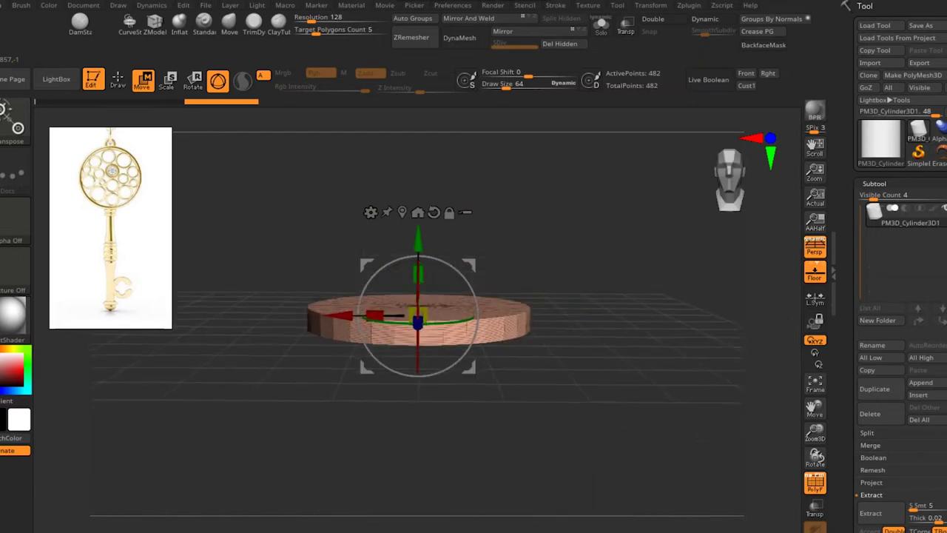
pyautogui.moveTo(417, 316); pyautogui.dragTo(433, 414)
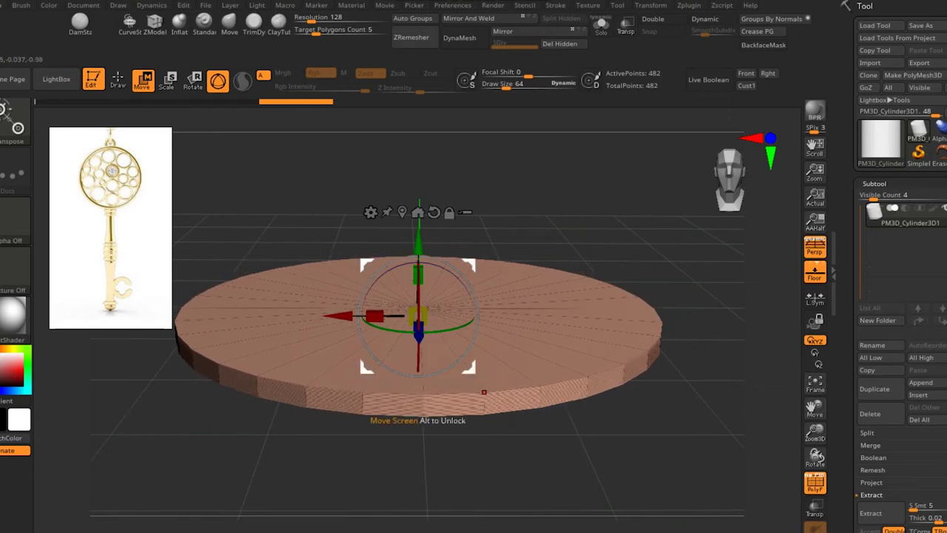
pyautogui.moveTo(484, 391); pyautogui.dragTo(488, 415, button='right')
# Step: Rotate the disc 90° on X so it stands upright, and enable Persp
pyautogui.moveTo(417, 359); pyautogui.dragTo(421, 414)
pyautogui.moveTo(416, 330); pyautogui.dragTo(418, 400)
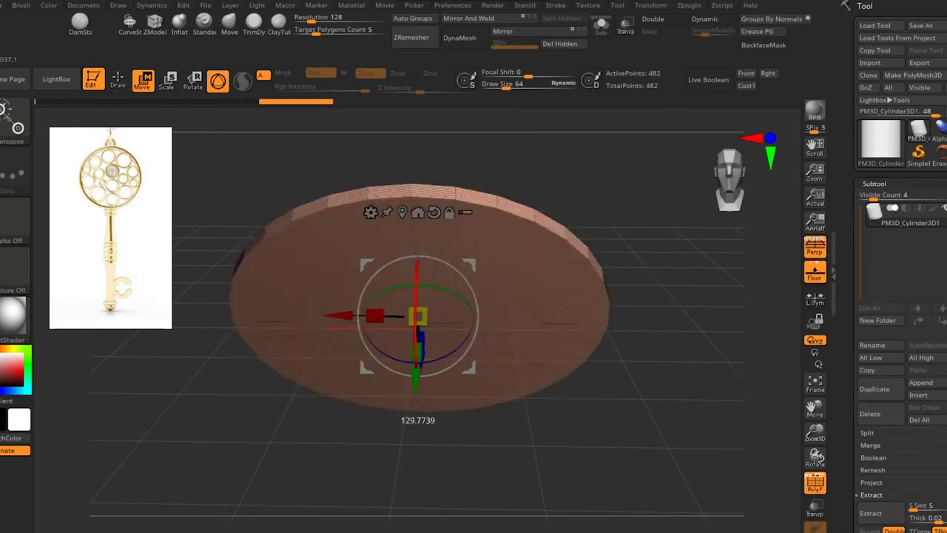
pyautogui.moveTo(563, 340); pyautogui.dragTo(474, 341, button='right')
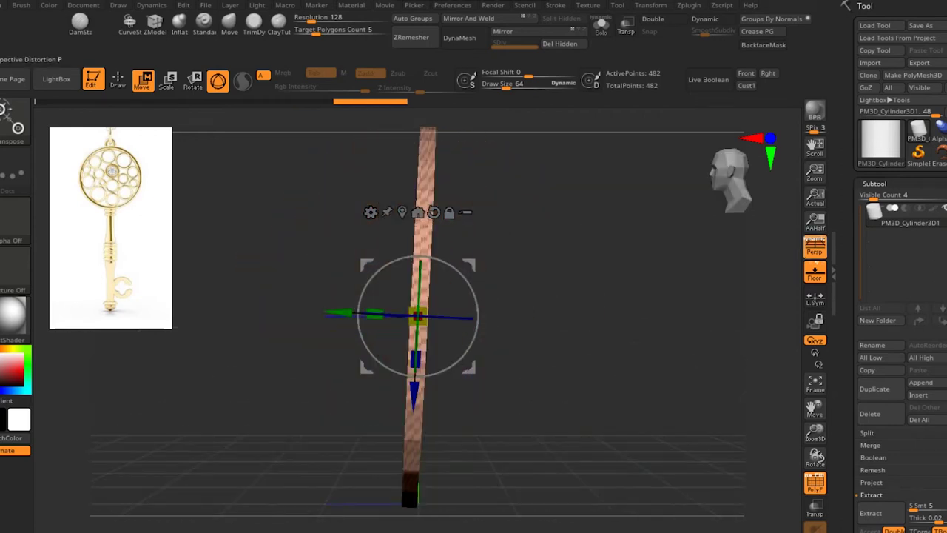
pyautogui.click(815, 247)
# Step: Orbit the disc edge-on, zoom in, and switch to the ZModeler brush
pyautogui.press('q')
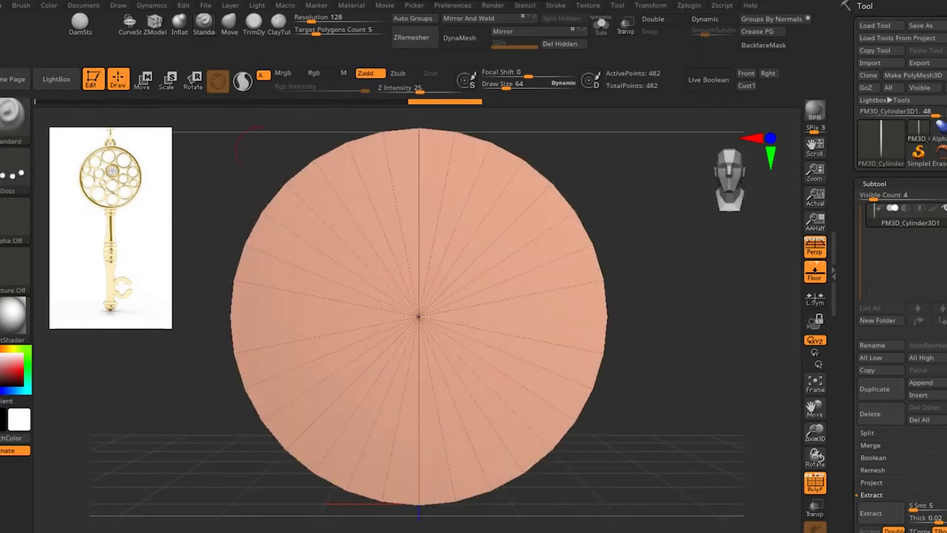
pyautogui.moveTo(661, 433); pyautogui.dragTo(562, 436)
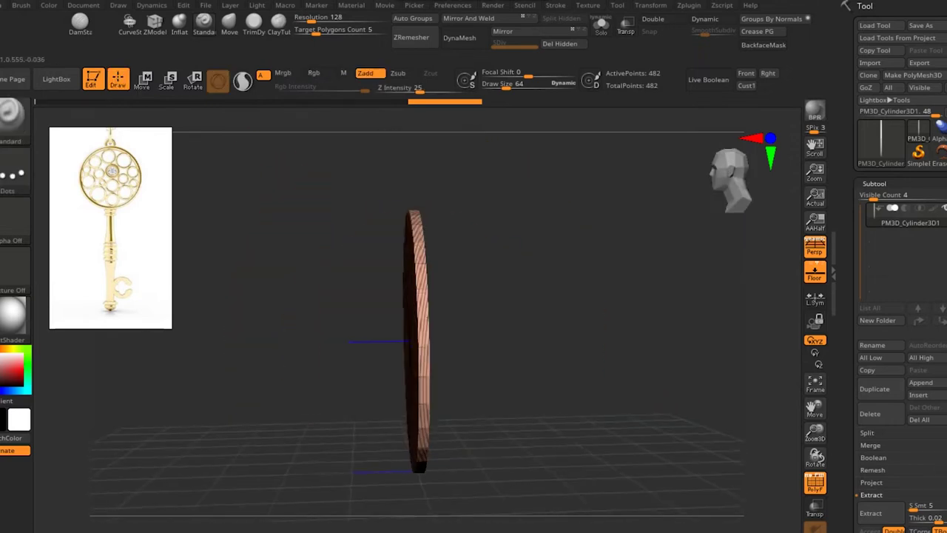
pyautogui.scroll(3, 677, 474)
pyautogui.scroll(3, 677, 473)
pyautogui.scroll(1, 677, 474)
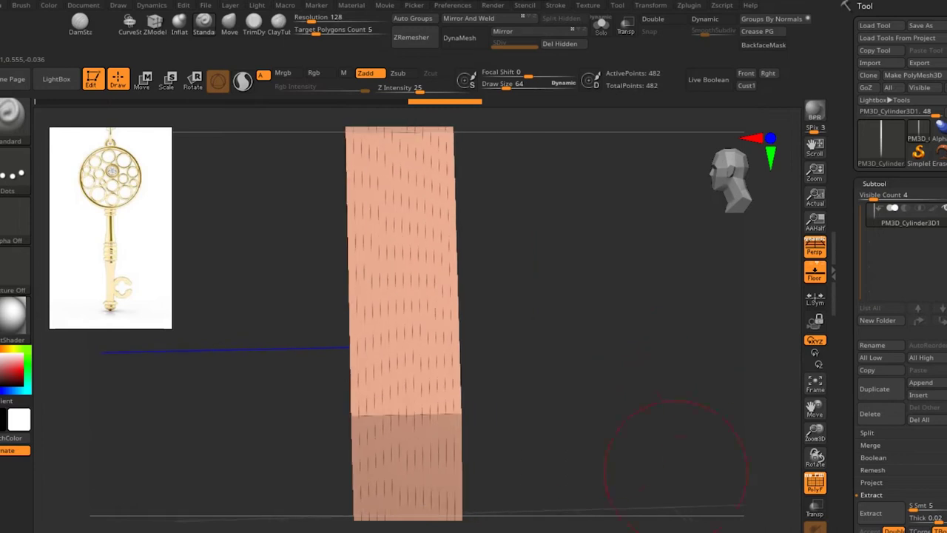
pyautogui.click(154, 22)
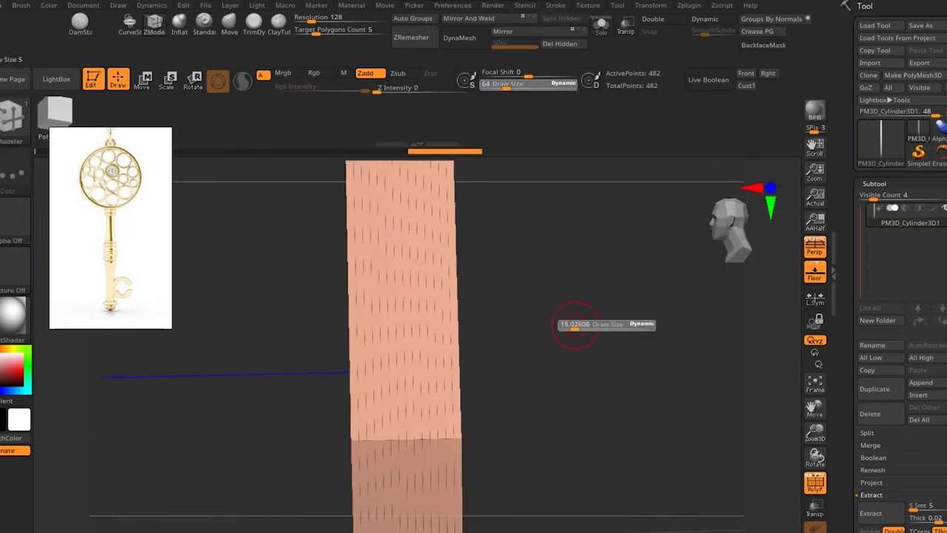
pyautogui.scroll(3, 563, 302)
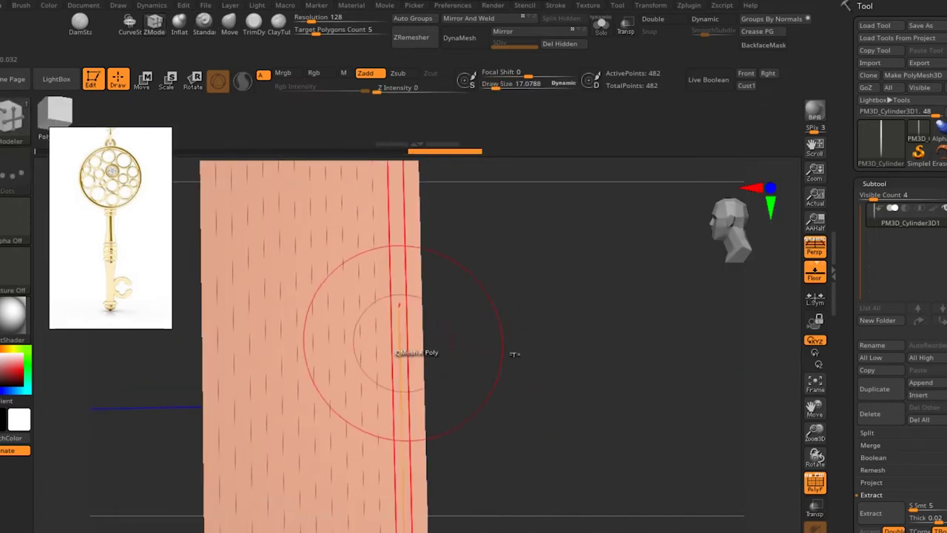
# Step: Delete the surplus rim edge loops with Insert EdgeLoop plus Alt
pyautogui.press('space')
pyautogui.moveTo(392, 363); pyautogui.dragTo(326, 360)
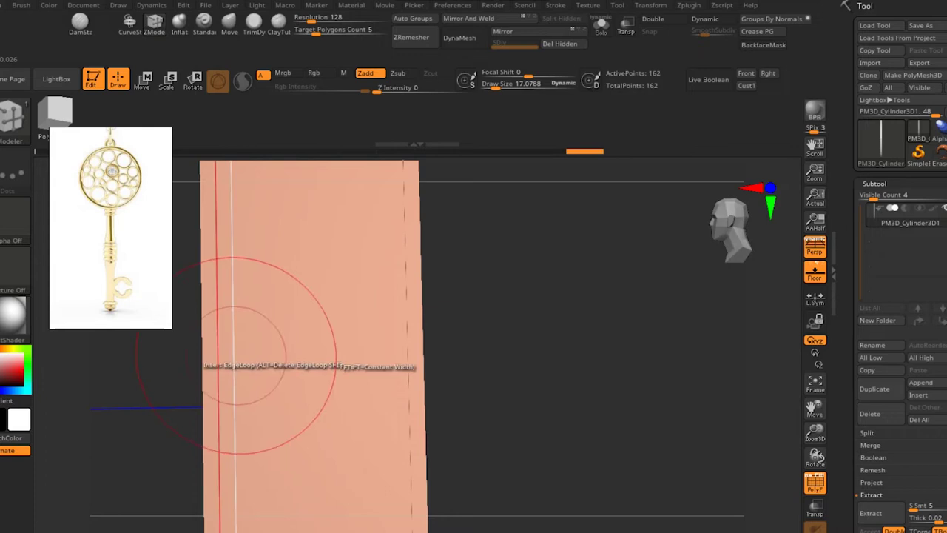
pyautogui.moveTo(507, 349); pyautogui.dragTo(615, 348)
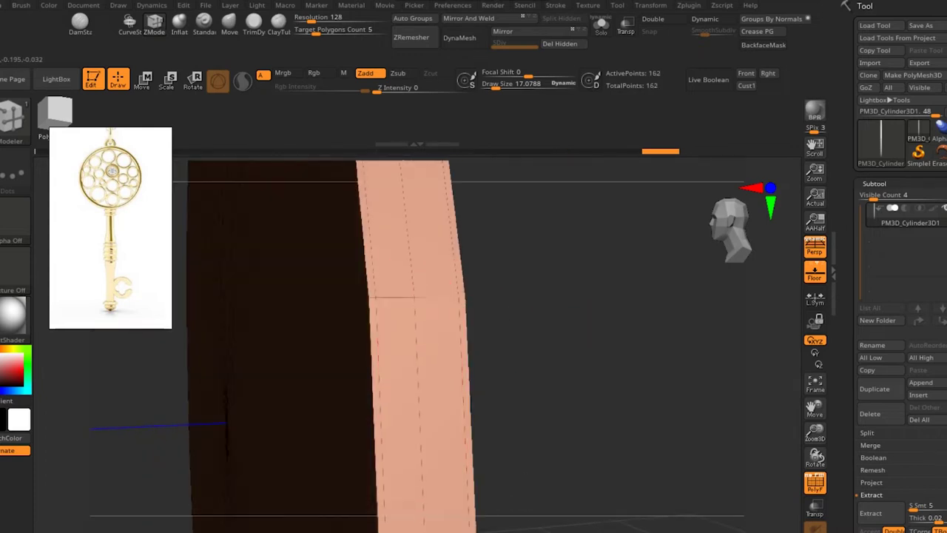
pyautogui.moveTo(504, 329)
pyautogui.mouseDown()
pyautogui.moveTo(563, 362)
pyautogui.moveTo(666, 367)
pyautogui.moveTo(556, 367)
pyautogui.mouseUp()
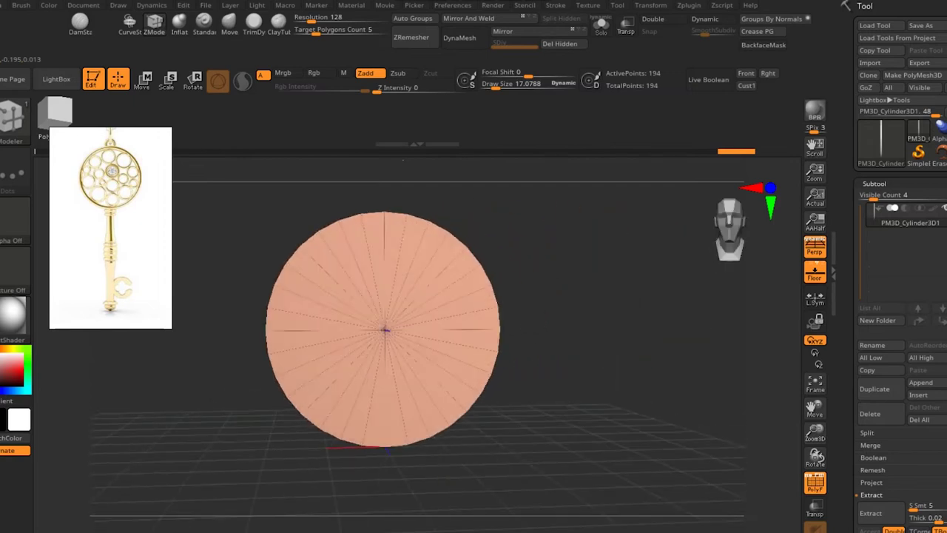
# Step: Check symmetry in the Transform palette while orbiting around the disc
pyautogui.click(650, 5)
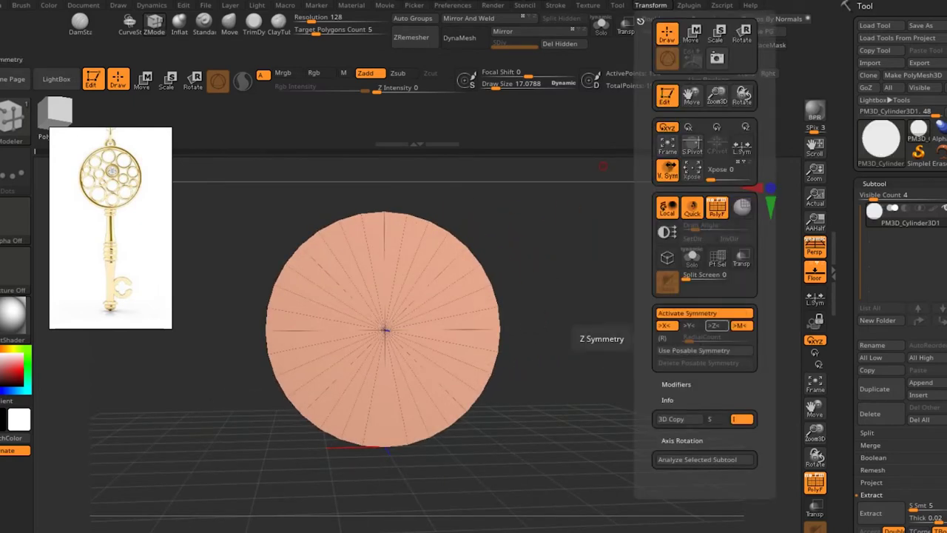
pyautogui.moveTo(523, 334); pyautogui.dragTo(584, 333)
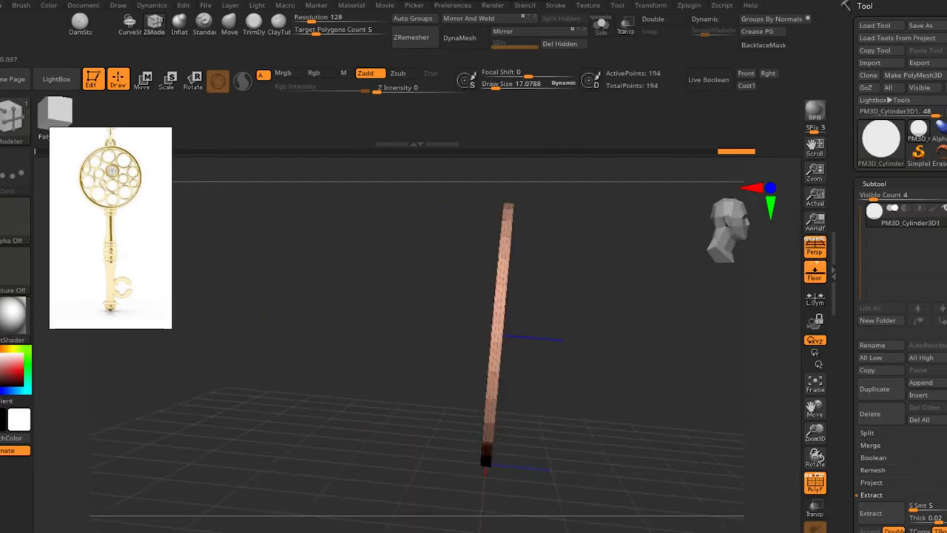
pyautogui.moveTo(500, 281); pyautogui.dragTo(452, 229)
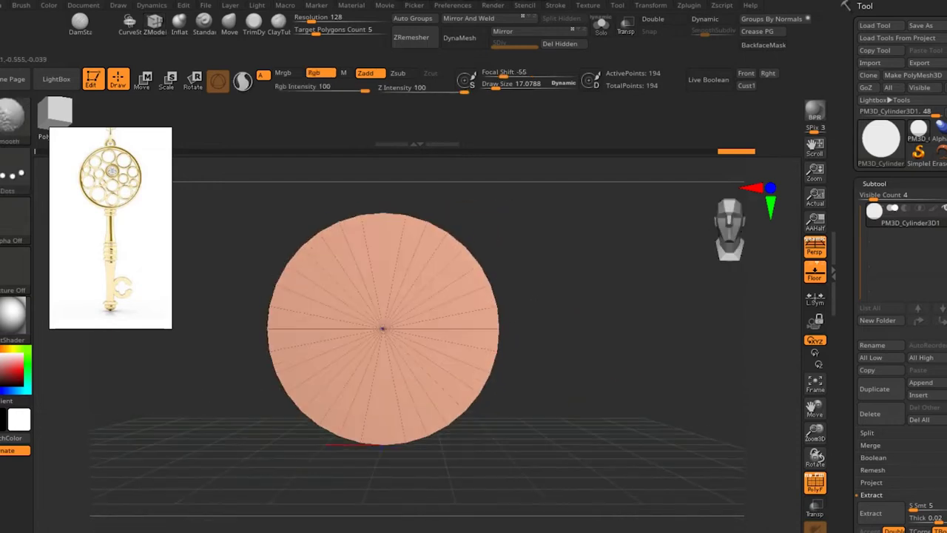
pyautogui.scroll(2, 518, 296)
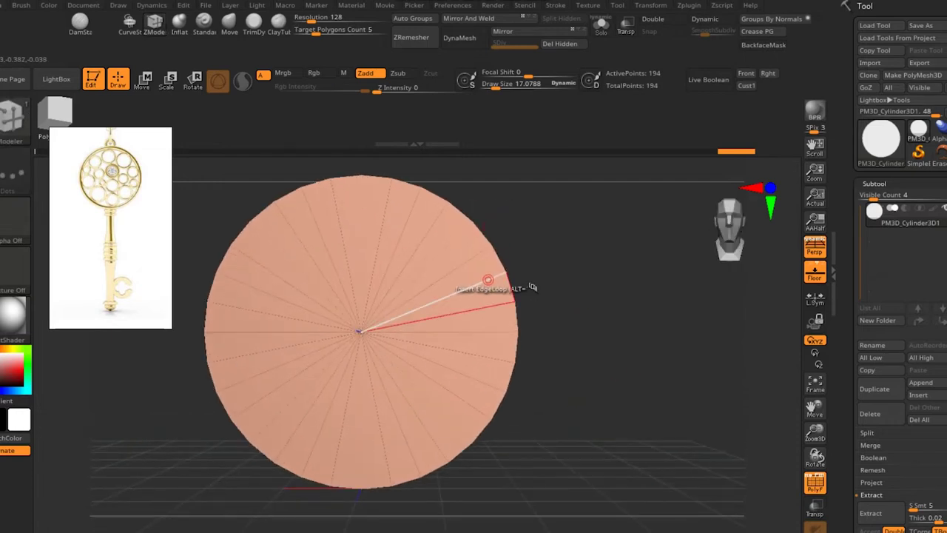
pyautogui.moveTo(518, 333); pyautogui.dragTo(562, 296)
# Step: Start an Insert EdgeLoop sweep across the disc face, around the bottom to the left
pyautogui.moveTo(377, 322); pyautogui.dragTo(524, 317)
pyautogui.moveTo(373, 321)
pyautogui.mouseDown()
pyautogui.moveTo(474, 382)
pyautogui.moveTo(480, 420)
pyautogui.moveTo(405, 445)
pyautogui.mouseUp()
pyautogui.moveTo(348, 463)
pyautogui.mouseDown()
pyautogui.moveTo(306, 434)
pyautogui.moveTo(275, 380)
pyautogui.moveTo(235, 353)
pyautogui.moveTo(266, 298)
pyautogui.mouseUp()
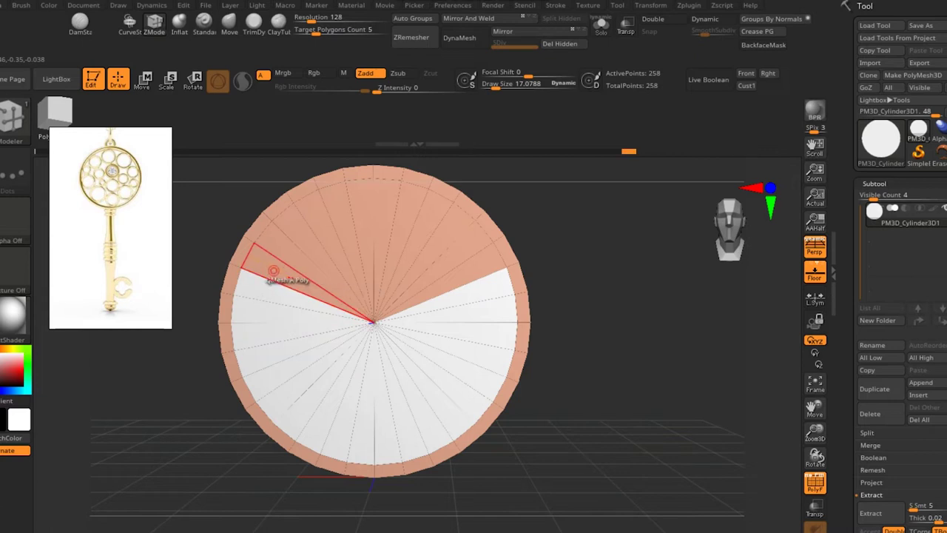
# Step: Carry the inner loop over the top to close the ring, then return face-on
pyautogui.moveTo(300, 234)
pyautogui.mouseDown()
pyautogui.moveTo(318, 211)
pyautogui.moveTo(433, 217)
pyautogui.moveTo(456, 229)
pyautogui.moveTo(481, 270)
pyautogui.mouseUp()
pyautogui.moveTo(607, 333); pyautogui.dragTo(741, 333)
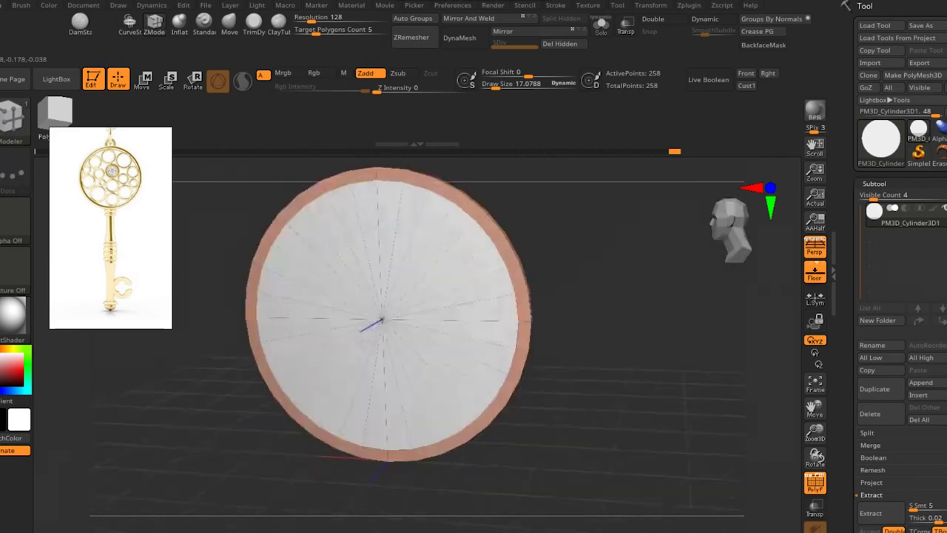
pyautogui.keyDown('shift'); pyautogui.moveTo(607, 333); pyautogui.dragTo(666, 333); pyautogui.keyUp('shift')
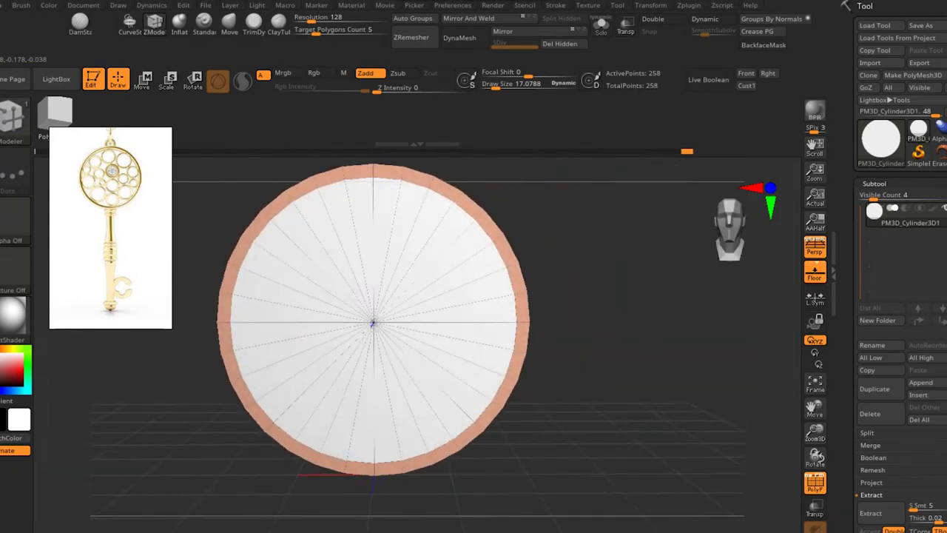
pyautogui.keyDown('shift'); pyautogui.moveTo(607, 333); pyautogui.dragTo(629, 333); pyautogui.keyUp('shift')
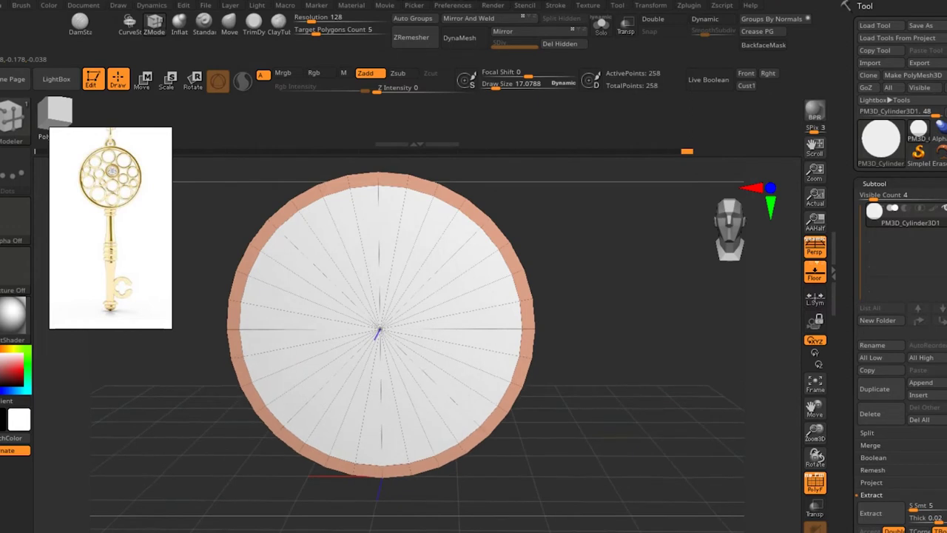
# Step: Use Ctrl+Shift SelectRect clicks to isolate the inner cap group, then unhide all
pyautogui.hotkey('ctrl', 'shift')
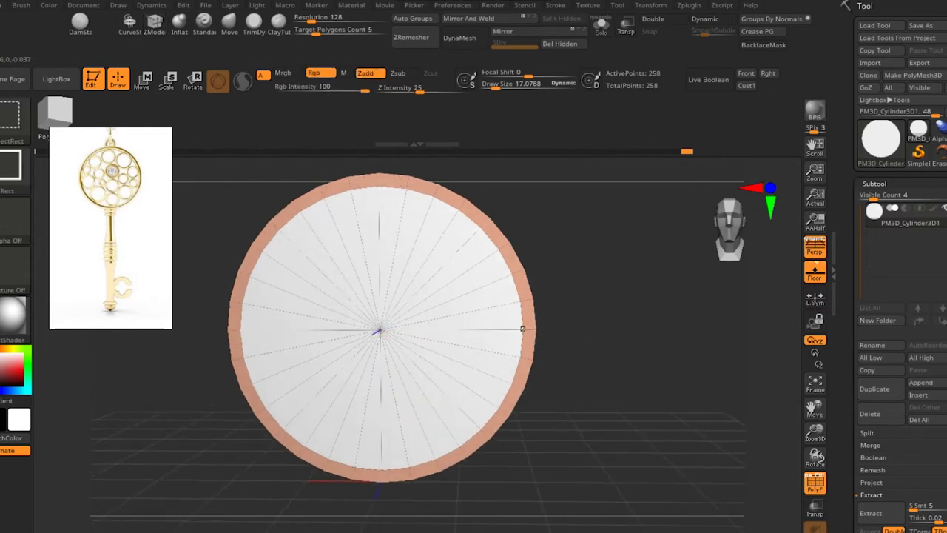
pyautogui.hotkey('ctrl', 'shift')
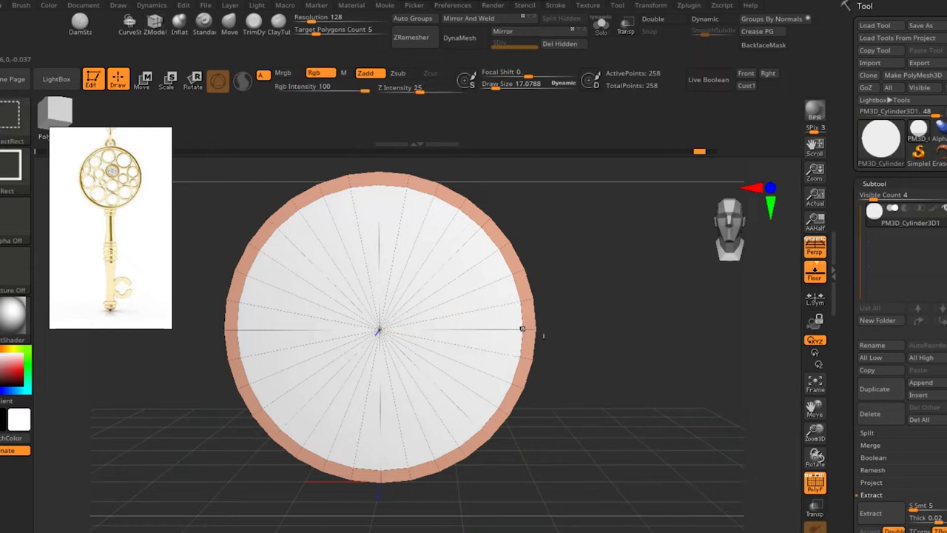
pyautogui.keyDown('ctrl'); pyautogui.keyDown('shift'); pyautogui.click(534, 329); pyautogui.keyUp('shift'); pyautogui.keyUp('ctrl')
pyautogui.keyDown('ctrl'); pyautogui.keyDown('shift'); pyautogui.moveTo(584, 364); pyautogui.dragTo(622, 408); pyautogui.keyUp('shift'); pyautogui.keyUp('ctrl')
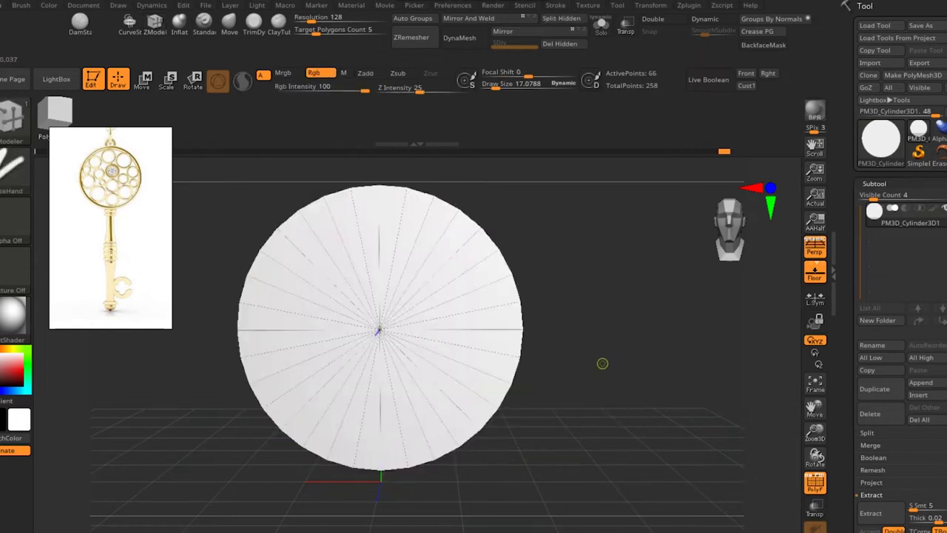
pyautogui.keyDown('ctrl'); pyautogui.keyDown('shift'); pyautogui.moveTo(627, 361); pyautogui.dragTo(925, 348); pyautogui.keyUp('shift'); pyautogui.keyUp('ctrl')
pyautogui.keyDown('ctrl'); pyautogui.keyDown('shift'); pyautogui.click(625, 366); pyautogui.keyUp('shift'); pyautogui.keyUp('ctrl')
# Step: Frame the disc and push the yellow cap inward with QMesh, Polygroup All target
pyautogui.press('f')
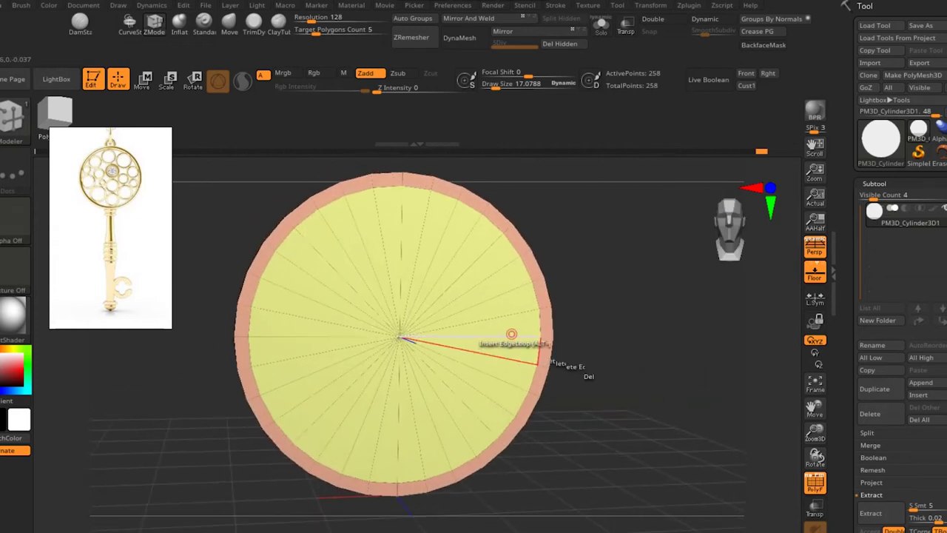
pyautogui.press('space')
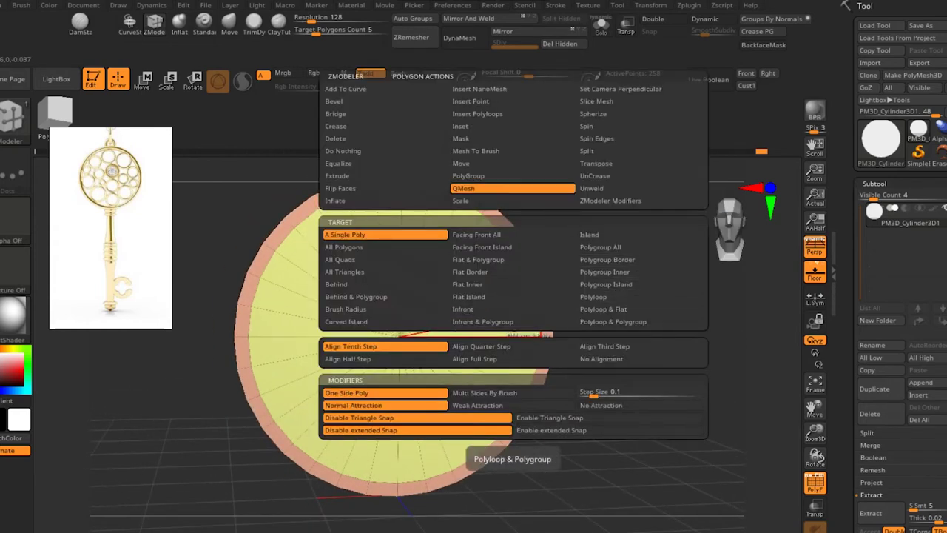
pyautogui.click(641, 247)
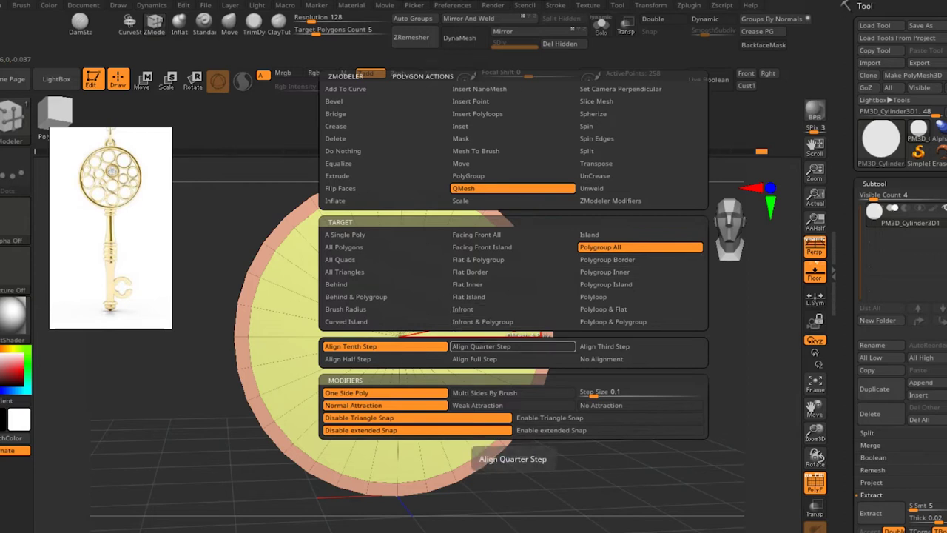
pyautogui.moveTo(412, 338); pyautogui.dragTo(445, 348)
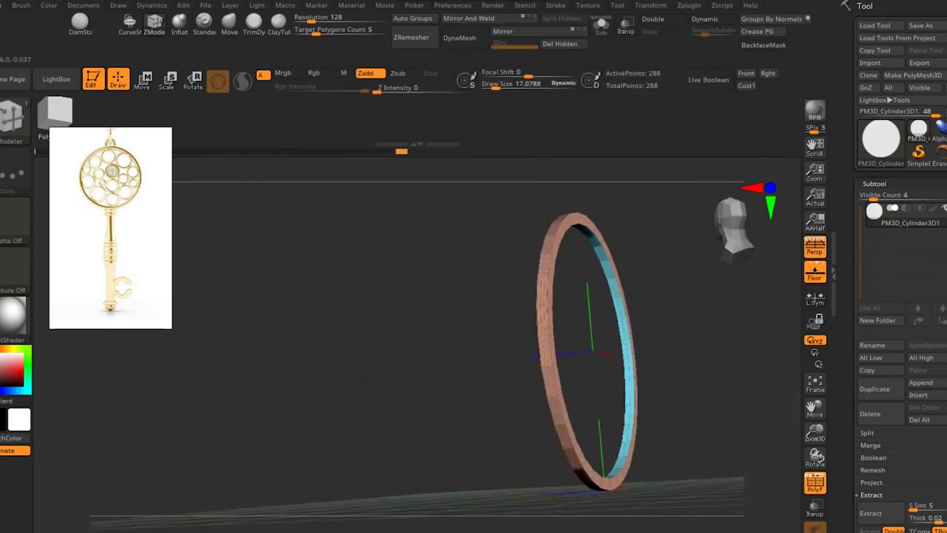
pyautogui.moveTo(459, 318); pyautogui.dragTo(460, 448)
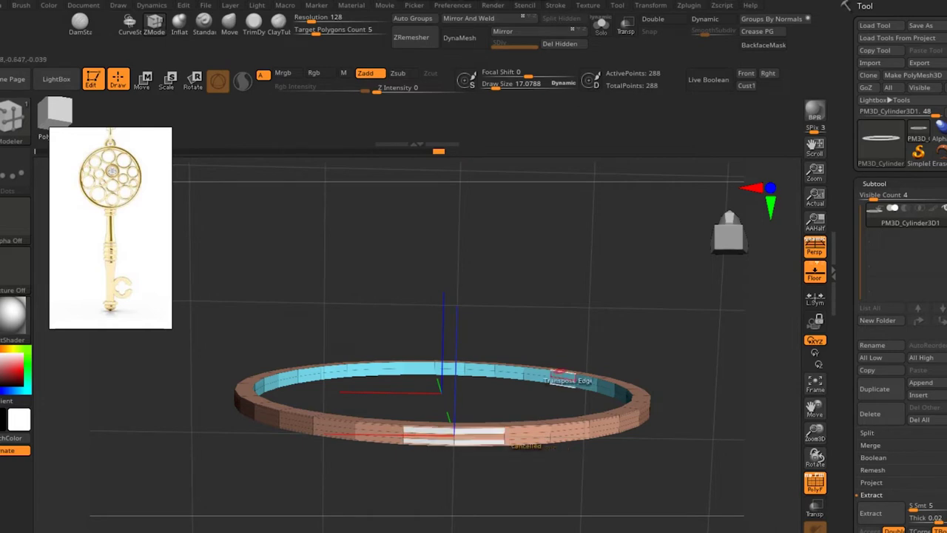
pyautogui.moveTo(561, 376); pyautogui.dragTo(562, 341)
pyautogui.click(496, 386)
pyautogui.press('f')
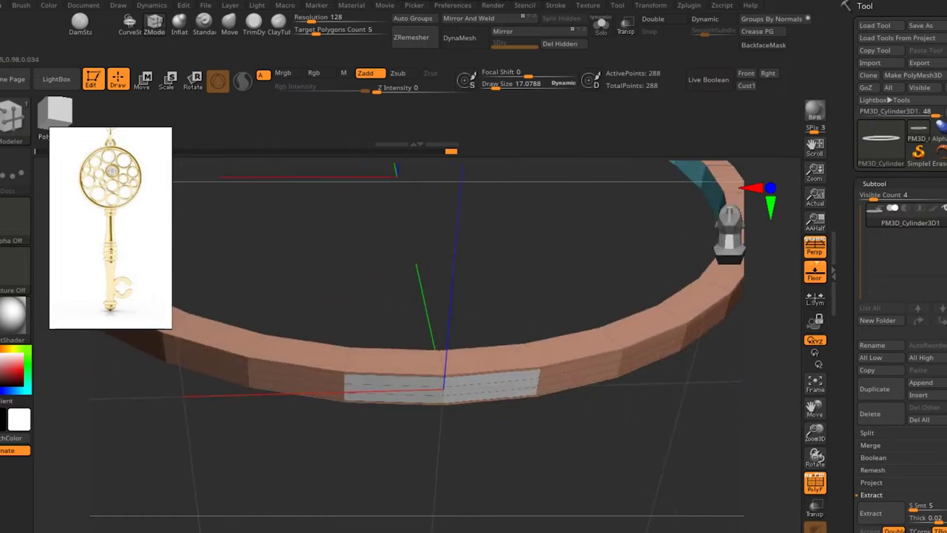
pyautogui.hotkey('ctrl', 'w')
pyautogui.moveTo(370, 313); pyautogui.dragTo(503, 287)
pyautogui.hotkey('ctrl', 'z')
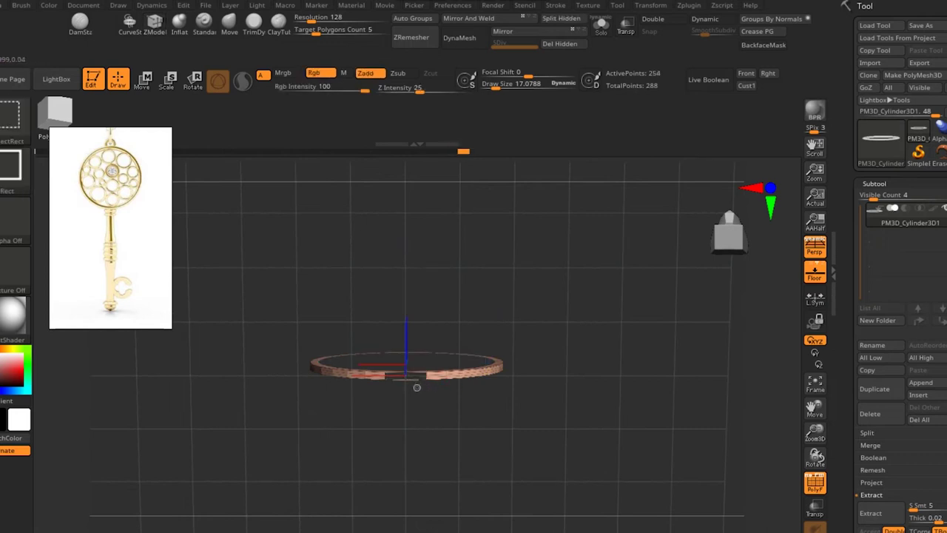
pyautogui.keyDown('ctrl'); pyautogui.keyDown('shift'); pyautogui.click(479, 372); pyautogui.keyUp('shift'); pyautogui.keyUp('ctrl')
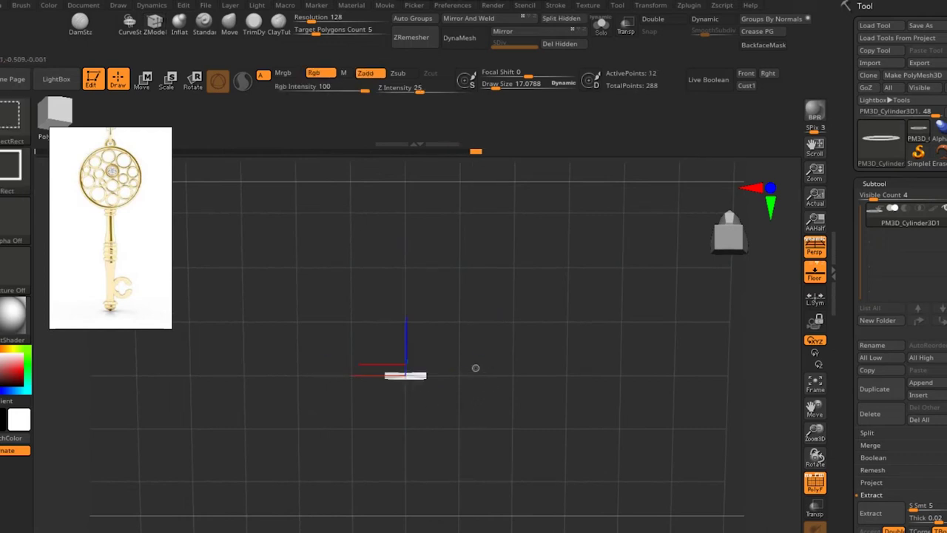
pyautogui.moveTo(476, 368); pyautogui.dragTo(343, 229)
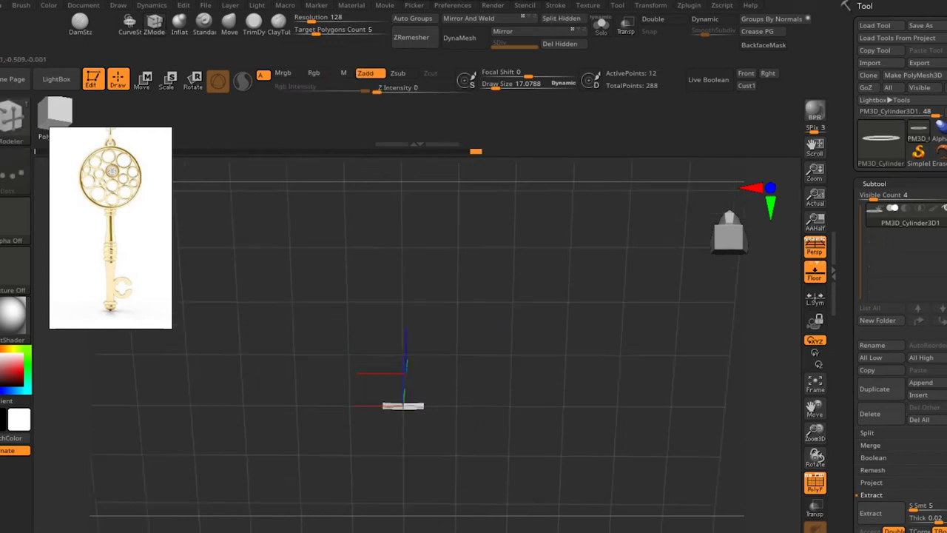
pyautogui.keyDown('ctrl'); pyautogui.keyDown('shift'); pyautogui.click(563, 336); pyautogui.keyUp('shift'); pyautogui.keyUp('ctrl')
pyautogui.moveTo(596, 348)
pyautogui.mouseDown()
pyautogui.moveTo(605, 392)
pyautogui.moveTo(608, 348)
pyautogui.mouseUp()
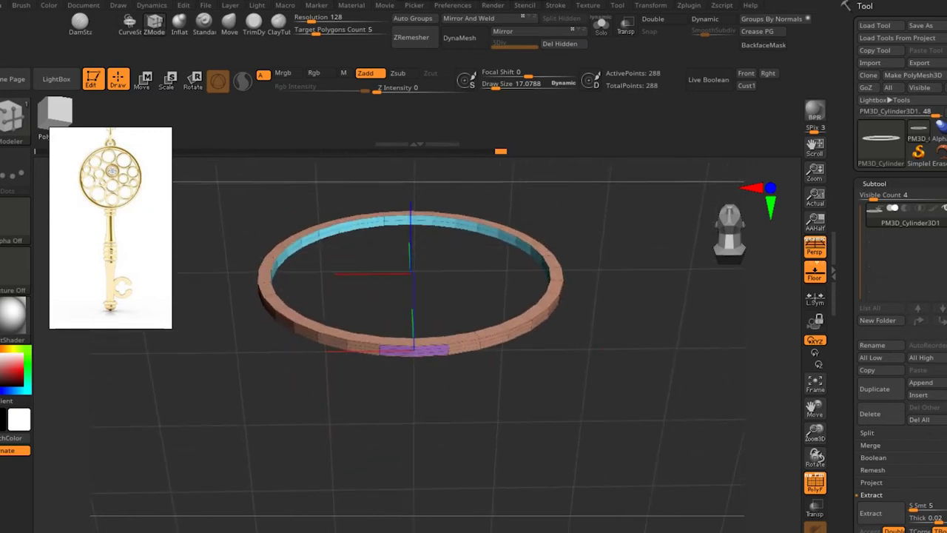
pyautogui.keyDown('ctrl'); pyautogui.keyDown('shift'); pyautogui.click(433, 361); pyautogui.keyUp('shift'); pyautogui.keyUp('ctrl')
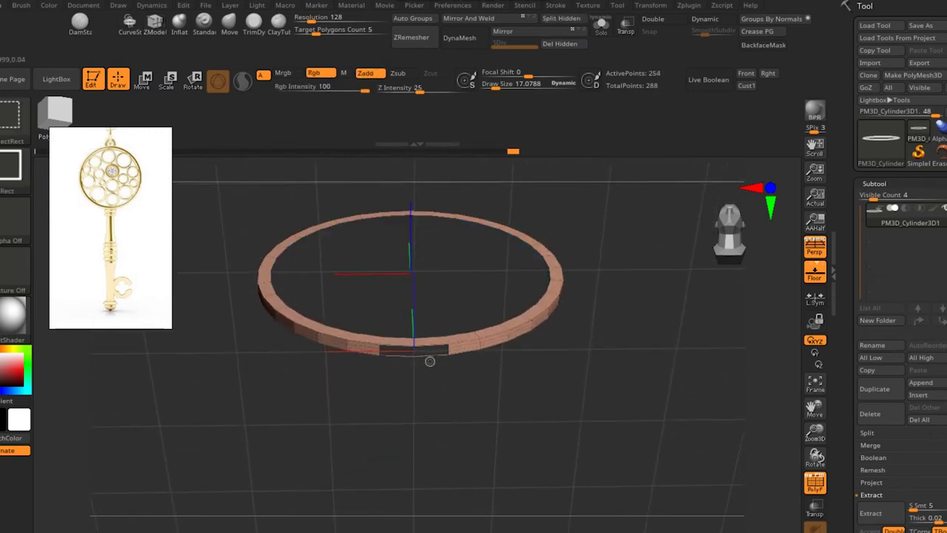
pyautogui.keyDown('ctrl'); pyautogui.keyDown('shift'); pyautogui.click(490, 359); pyautogui.keyUp('shift'); pyautogui.keyUp('ctrl')
pyautogui.keyDown('ctrl'); pyautogui.keyDown('shift'); pyautogui.click(577, 388); pyautogui.keyUp('shift'); pyautogui.keyUp('ctrl')
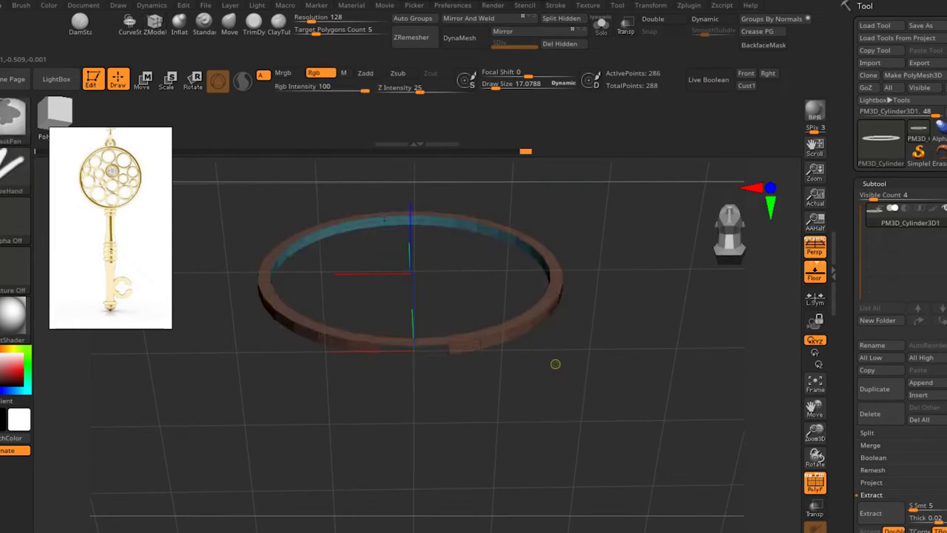
pyautogui.keyDown('ctrl'); pyautogui.keyDown('shift'); pyautogui.click(556, 364); pyautogui.keyUp('shift'); pyautogui.keyUp('ctrl')
pyautogui.keyDown('ctrl'); pyautogui.keyDown('shift'); pyautogui.click(577, 389); pyautogui.keyUp('shift'); pyautogui.keyUp('ctrl')
# Step: Reset the gizmo to world origin and move the ring so its bottom sits there
pyautogui.keyDown('shift'); pyautogui.moveTo(578, 399); pyautogui.dragTo(549, 384); pyautogui.keyUp('shift')
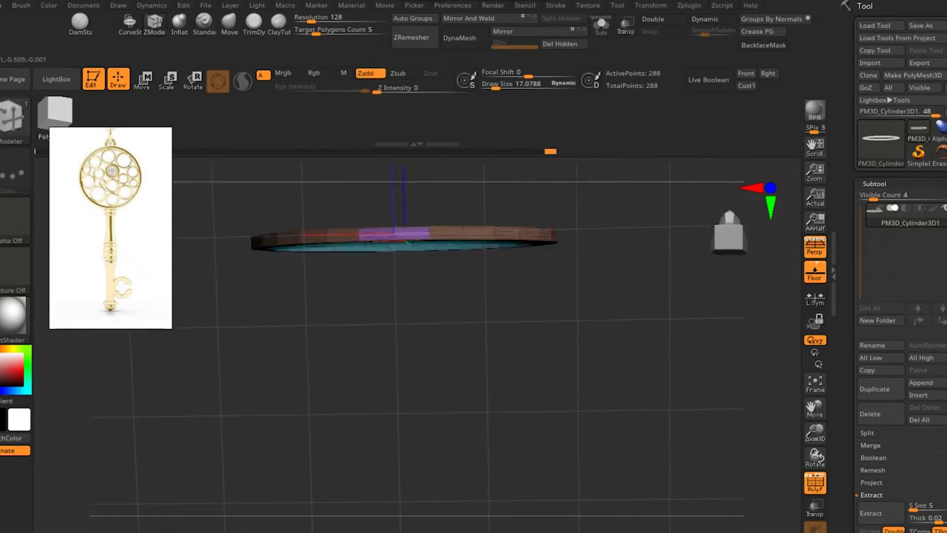
pyautogui.press('w')
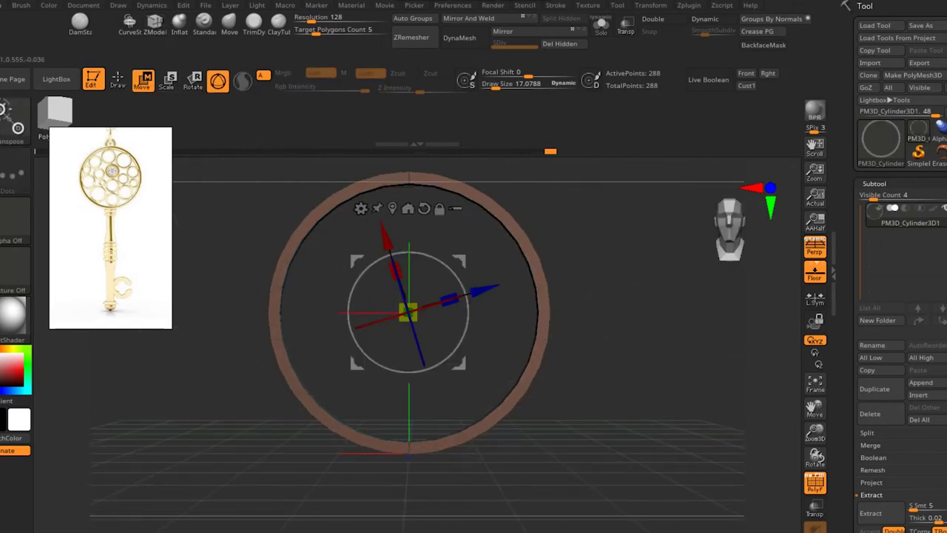
pyautogui.moveTo(485, 291); pyautogui.dragTo(482, 282)
pyautogui.click(408, 208)
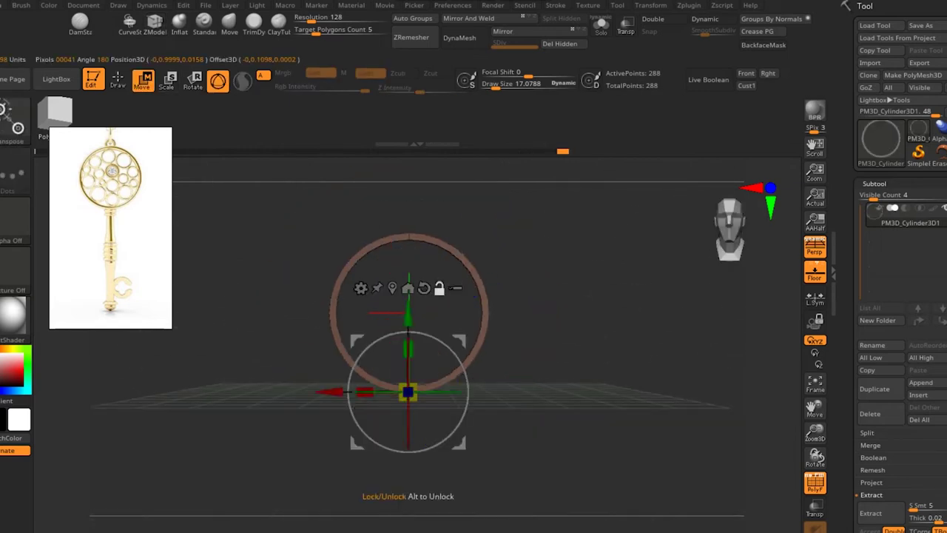
pyautogui.keyDown('alt'); pyautogui.moveTo(408, 314); pyautogui.dragTo(408, 392); pyautogui.keyUp('alt')
pyautogui.moveTo(607, 444)
pyautogui.mouseDown()
pyautogui.moveTo(607, 414)
pyautogui.moveTo(607, 473)
pyautogui.mouseUp()
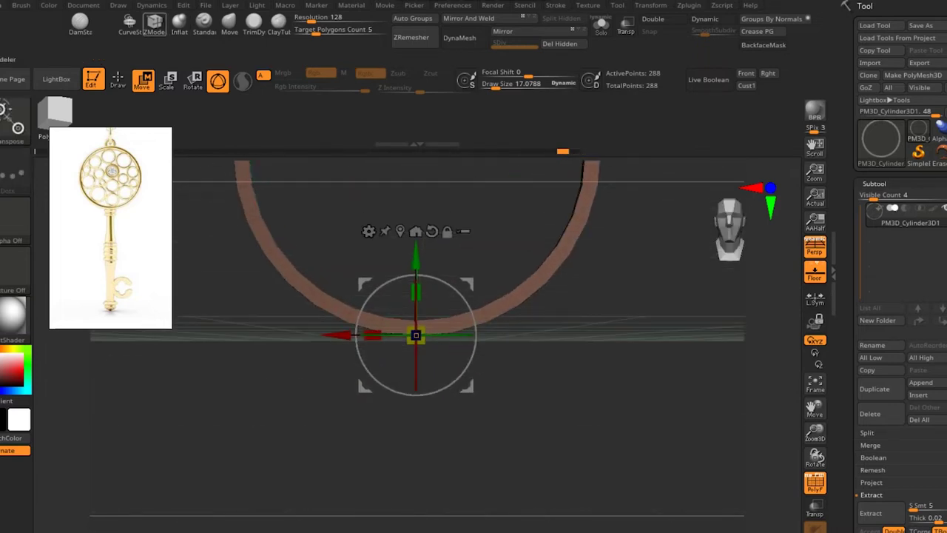
pyautogui.press('q')
pyautogui.moveTo(504, 395); pyautogui.dragTo(493, 491)
# Step: Extrude the bottom strip polygroup downward into a thick block using QMesh, Polygroup All
pyautogui.scroll(5, 468, 345)
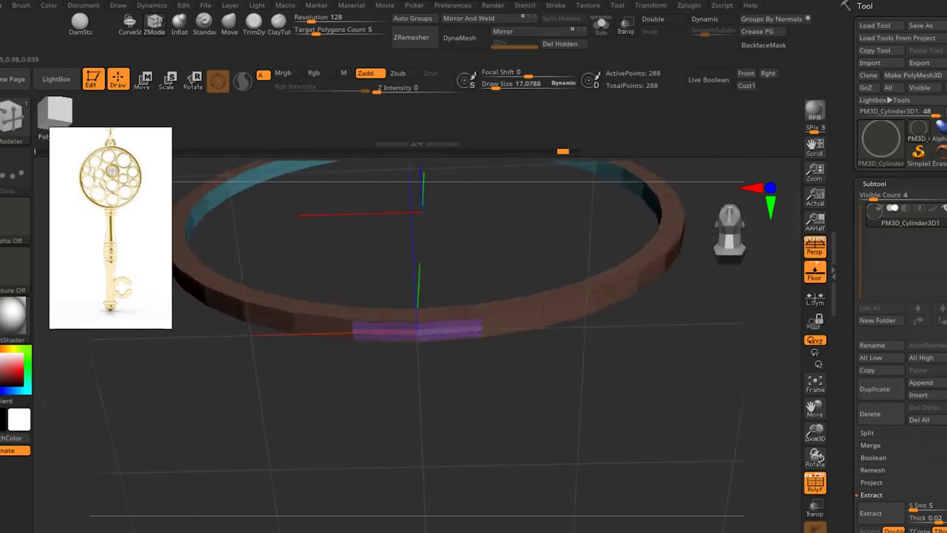
pyautogui.press('space')
pyautogui.click(427, 188)
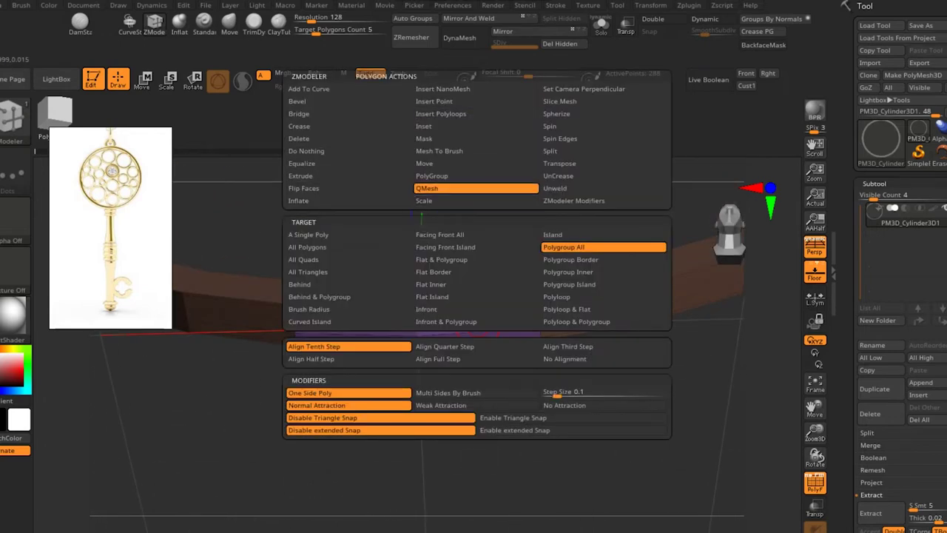
pyautogui.click(476, 321)
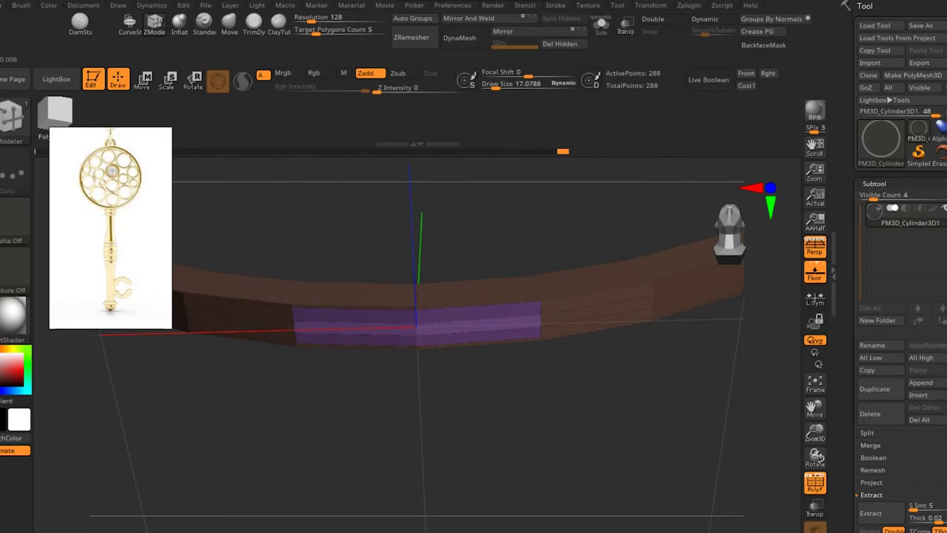
pyautogui.scroll(-5, 512, 381)
pyautogui.moveTo(513, 381); pyautogui.dragTo(467, 350)
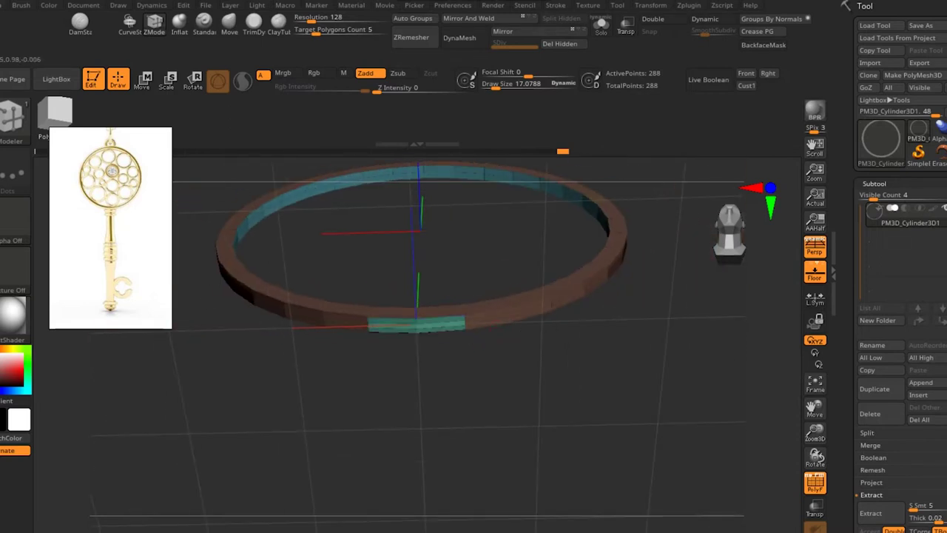
pyautogui.moveTo(416, 326); pyautogui.dragTo(416, 379)
pyautogui.moveTo(585, 339); pyautogui.dragTo(578, 296)
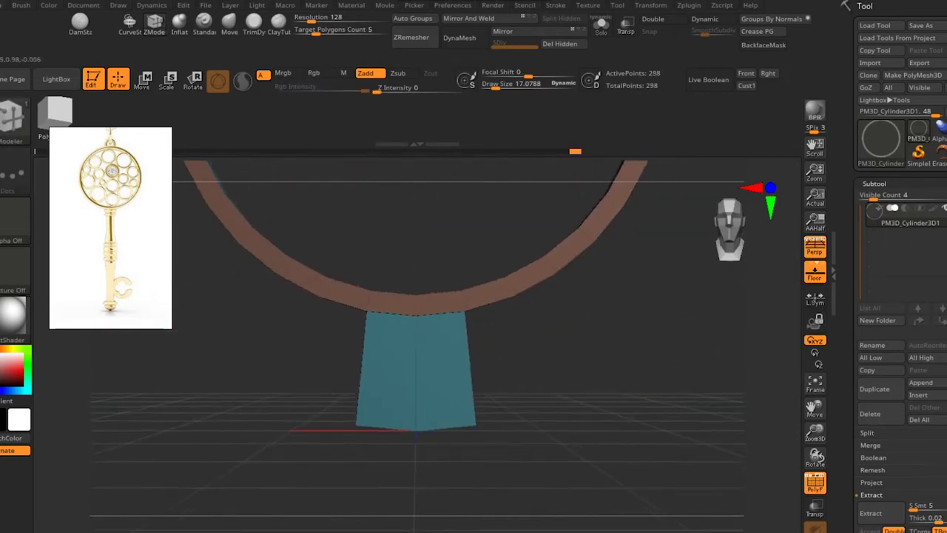
# Step: Level the view to a flat front angle and reselect the ZModeler brush (B, Z, M)
pyautogui.moveTo(570, 348); pyautogui.dragTo(562, 311)
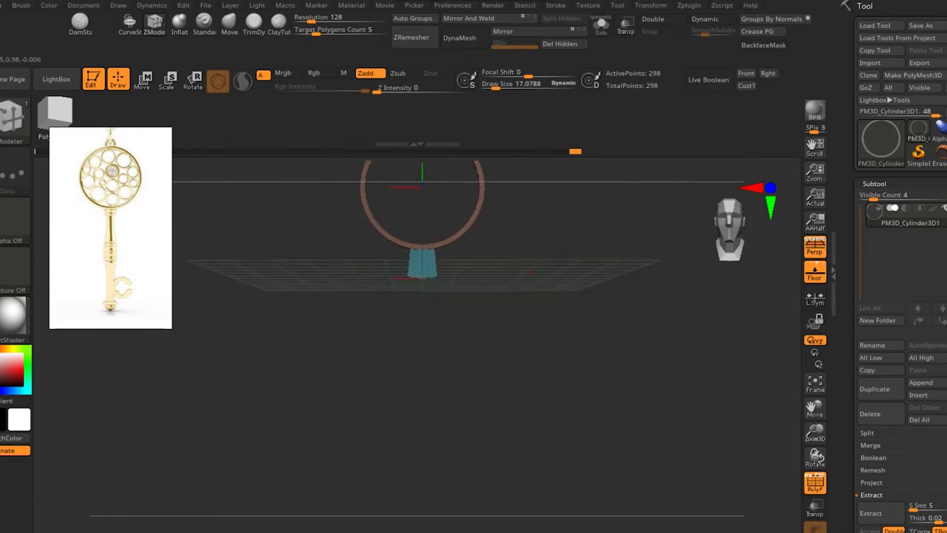
pyautogui.moveTo(432, 277); pyautogui.dragTo(482, 302)
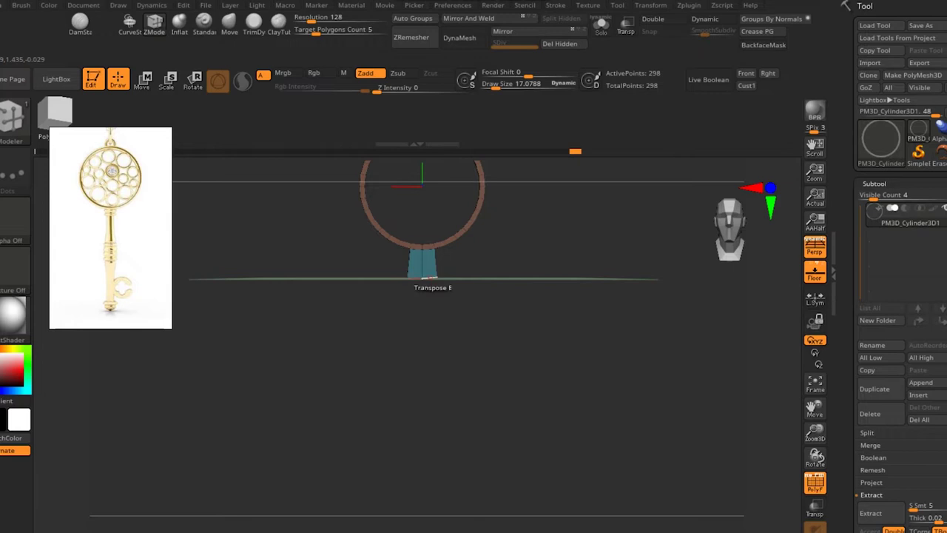
pyautogui.press('w')
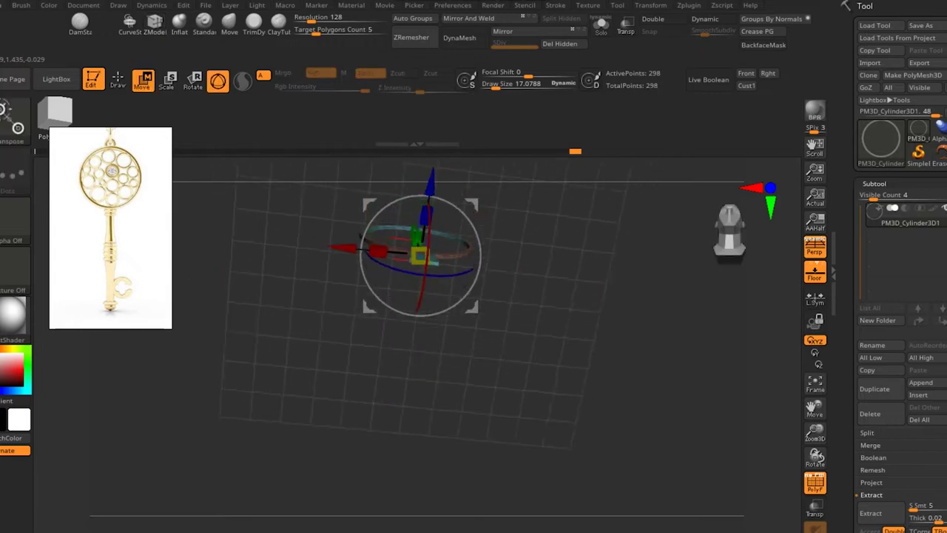
pyautogui.moveTo(222, 311)
pyautogui.mouseDown()
pyautogui.moveTo(206, 172)
pyautogui.moveTo(207, 245)
pyautogui.mouseUp()
pyautogui.press('q')
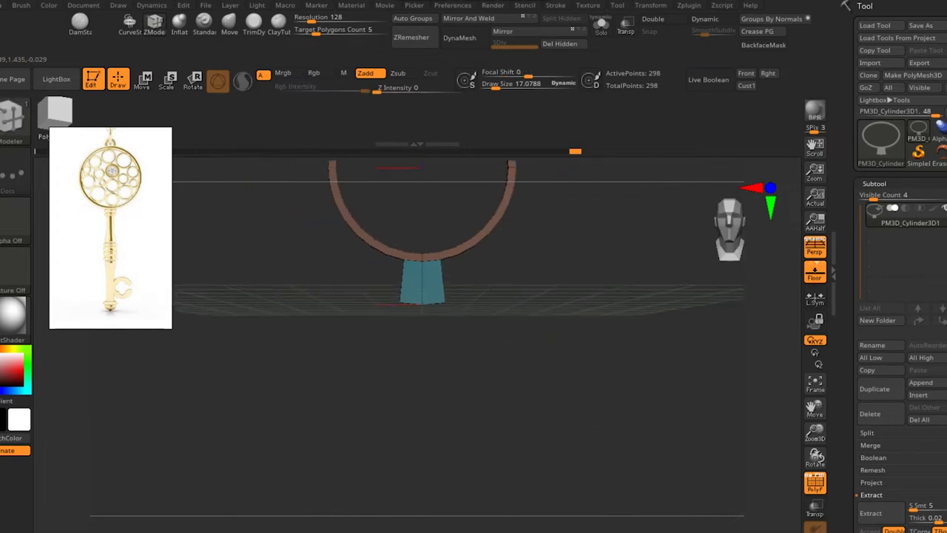
pyautogui.press('b')
pyautogui.press('z')
pyautogui.press('m')
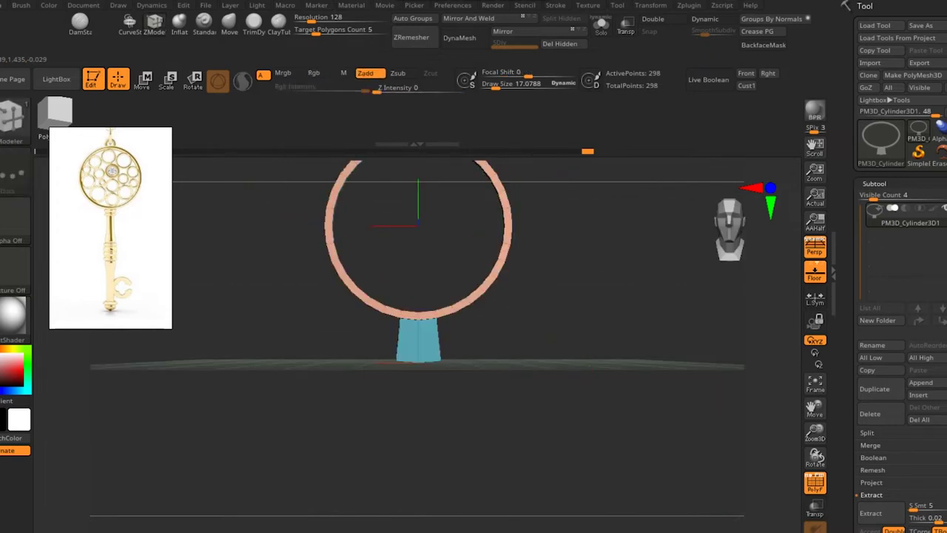
# Step: Stretch the block down into a long stem and narrow it to about half width
pyautogui.press('w')
pyautogui.moveTo(418, 322); pyautogui.dragTo(420, 463)
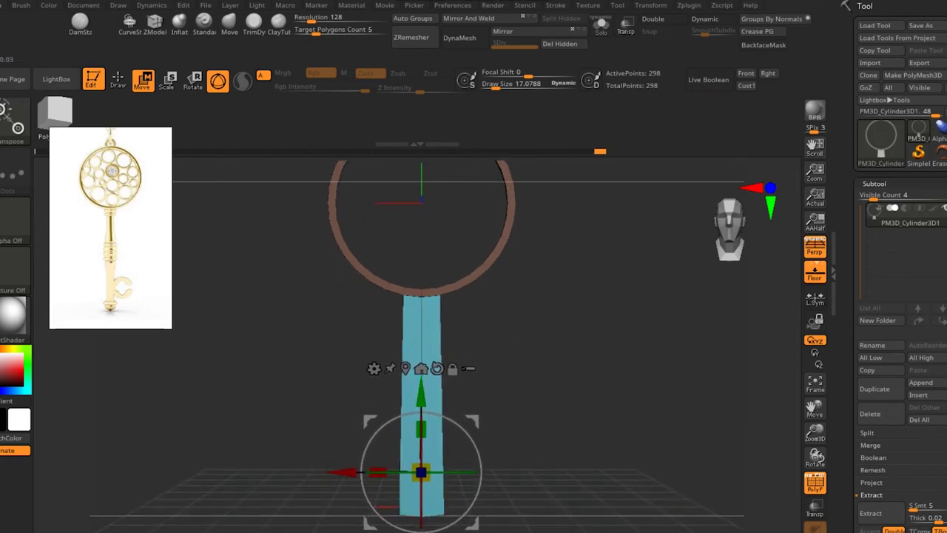
pyautogui.moveTo(421, 464); pyautogui.dragTo(417, 458)
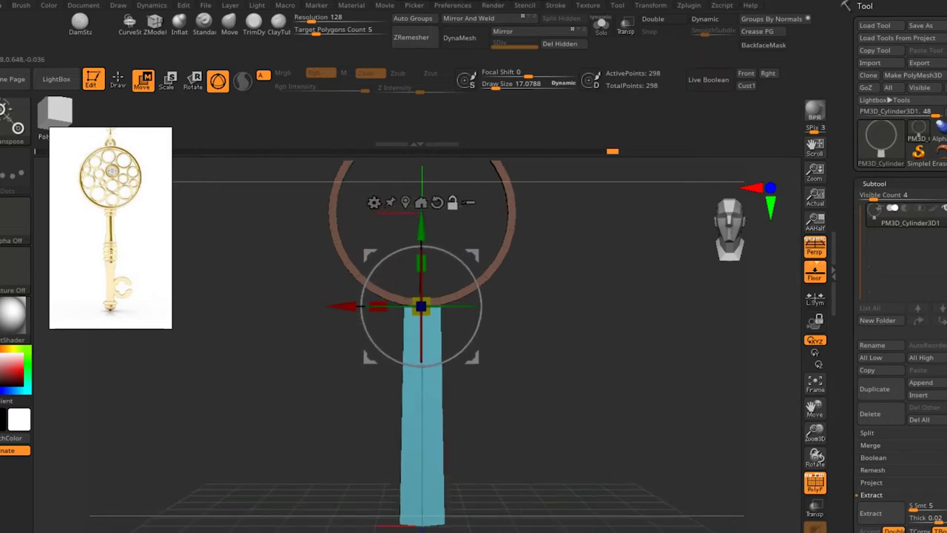
pyautogui.moveTo(377, 306); pyautogui.dragTo(392, 307)
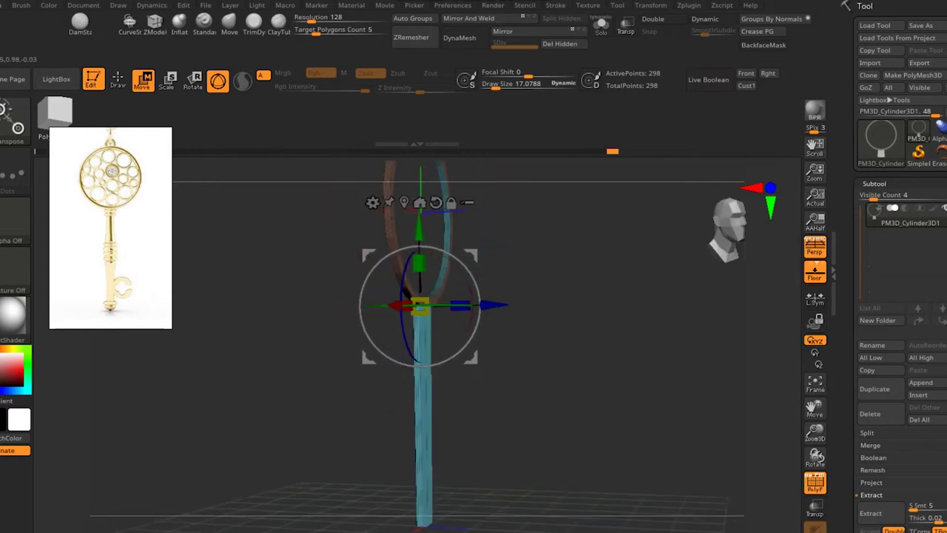
# Step: Insert edge loops across the stem just below the ring head
pyautogui.press('q')
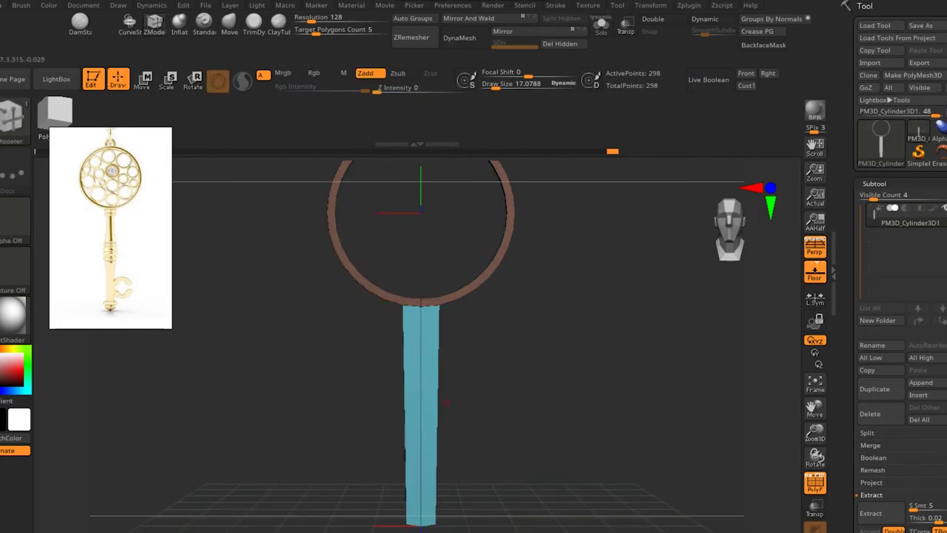
pyautogui.scroll(3, 418, 326)
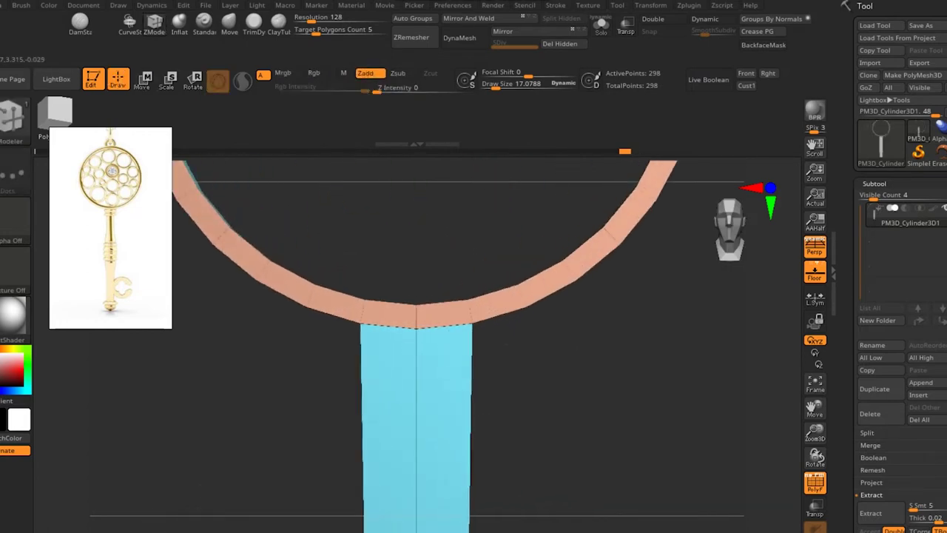
pyautogui.scroll(2, 418, 325)
pyautogui.scroll(1, 418, 326)
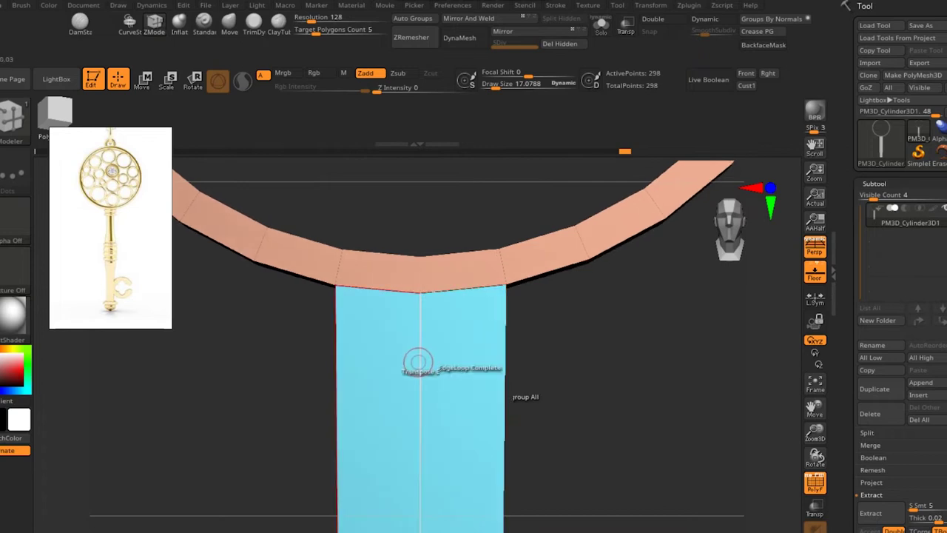
pyautogui.click(143, 79)
pyautogui.click(118, 79)
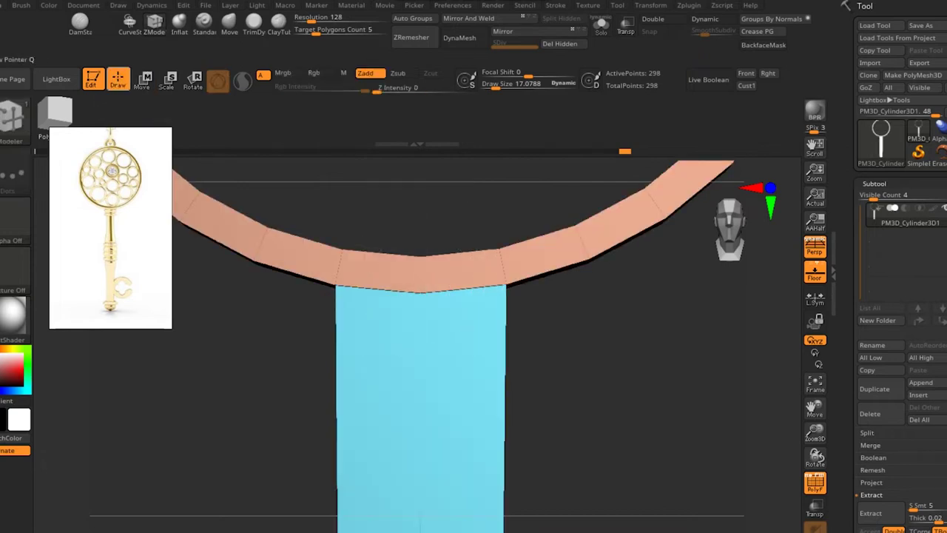
pyautogui.click(387, 391)
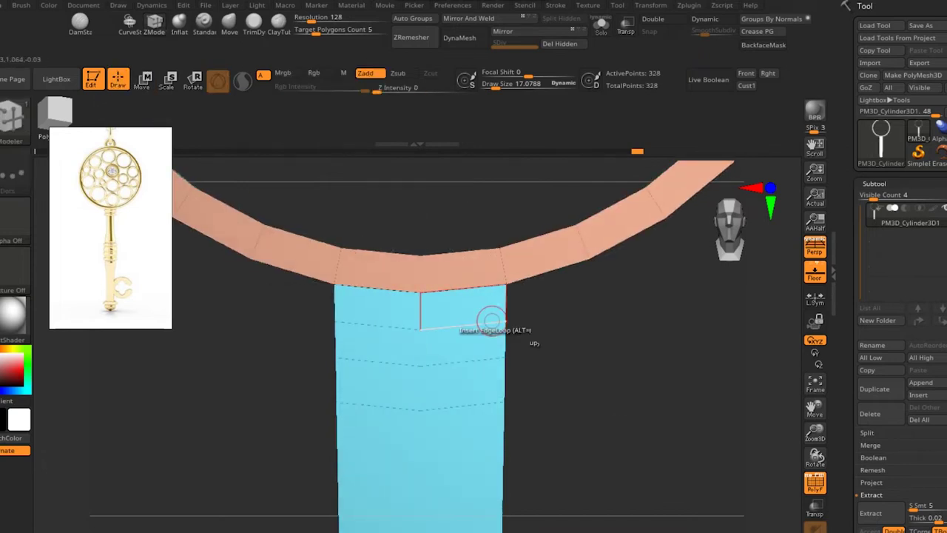
# Step: Scale one stem edge loop outward into a bulging collar
pyautogui.press('space')
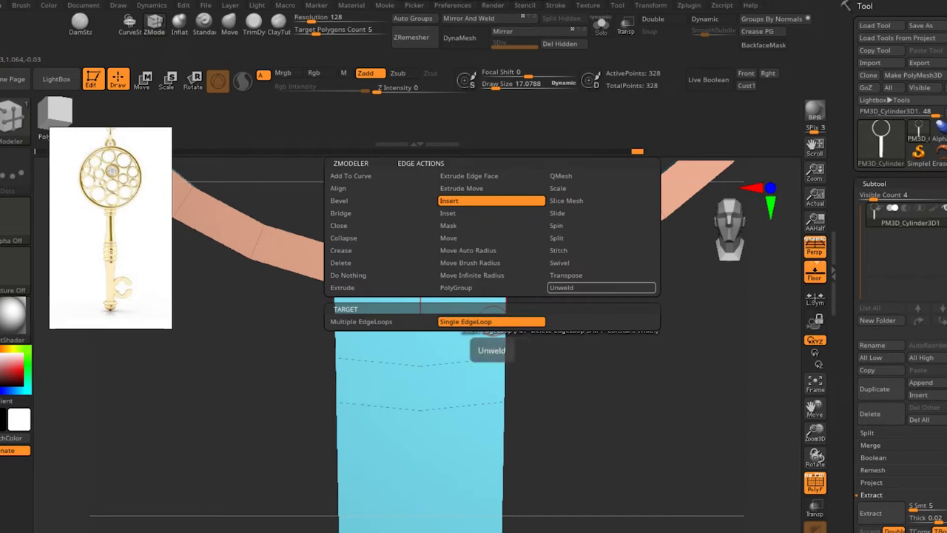
pyautogui.press('space')
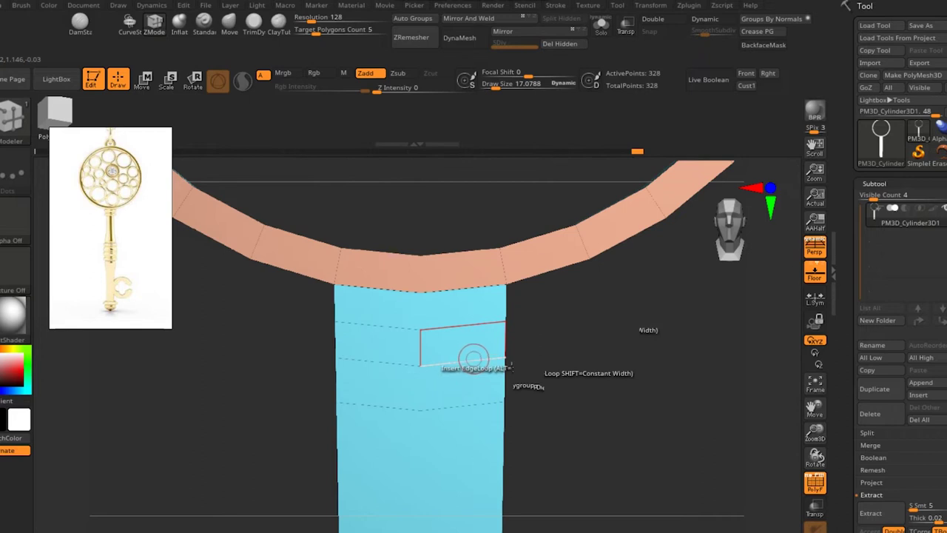
pyautogui.press('space')
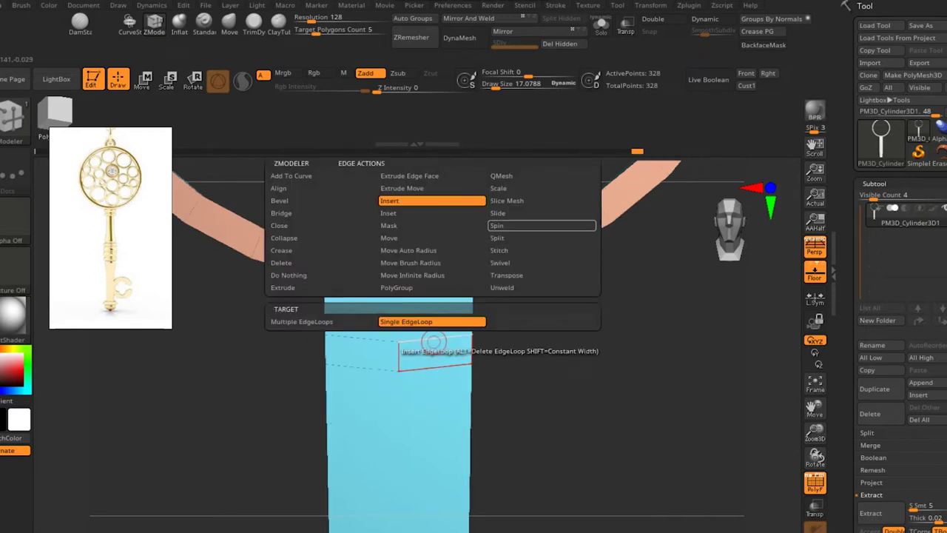
pyautogui.click(542, 188)
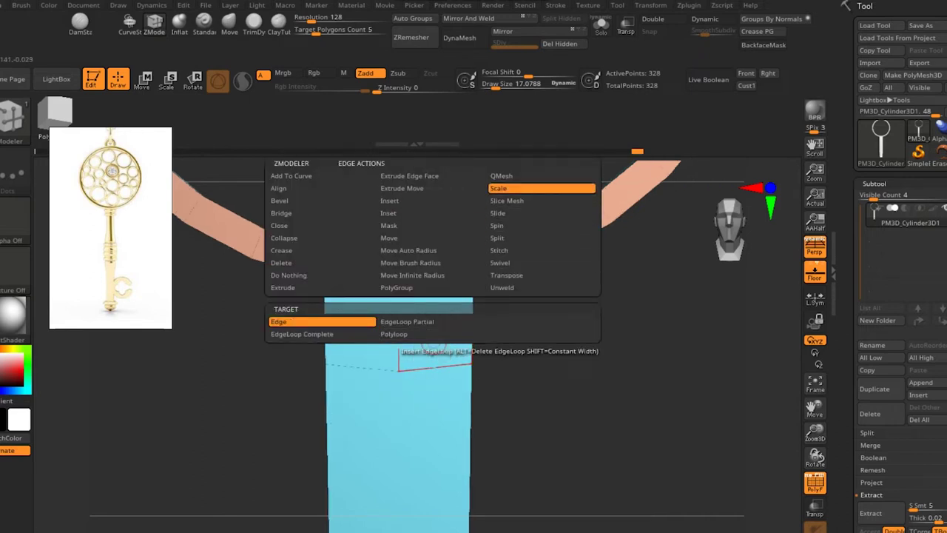
pyautogui.moveTo(439, 343); pyautogui.dragTo(481, 342)
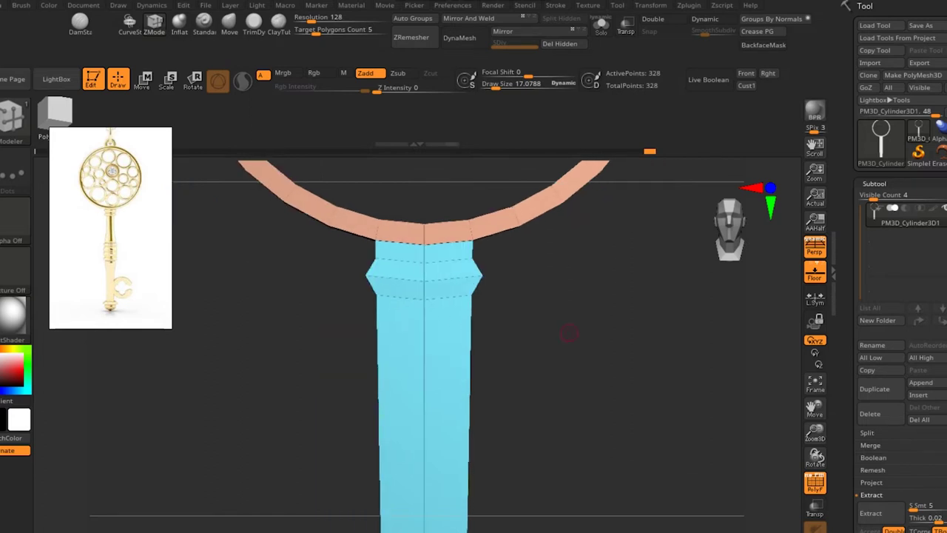
pyautogui.moveTo(569, 333); pyautogui.dragTo(515, 305)
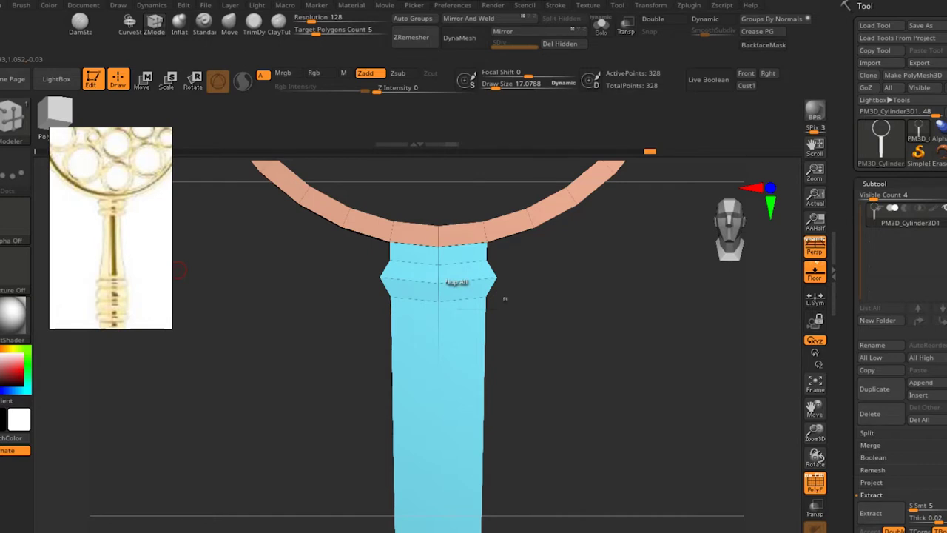
# Step: Bevel the stem's bulge loop into extra bands with ZModeler Bevel
pyautogui.scroll(3, 588, 300)
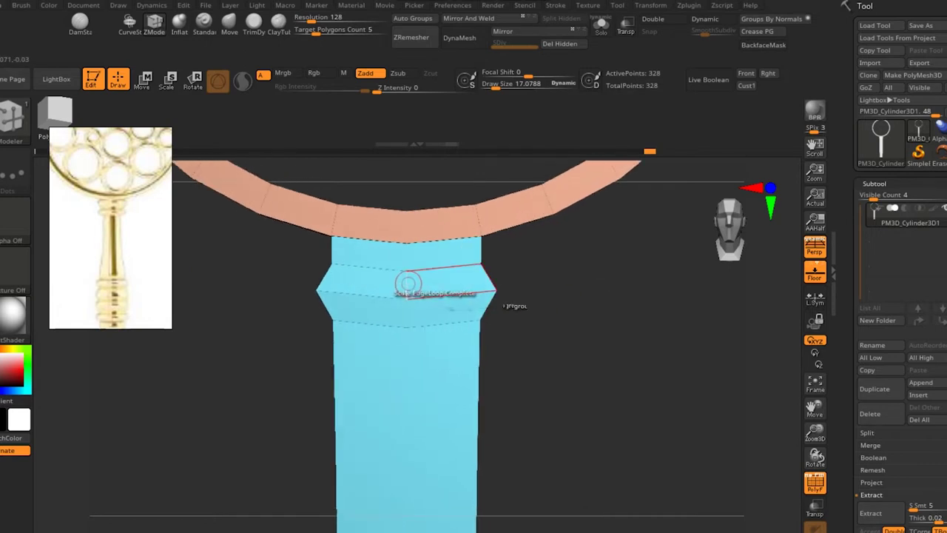
pyautogui.press('space')
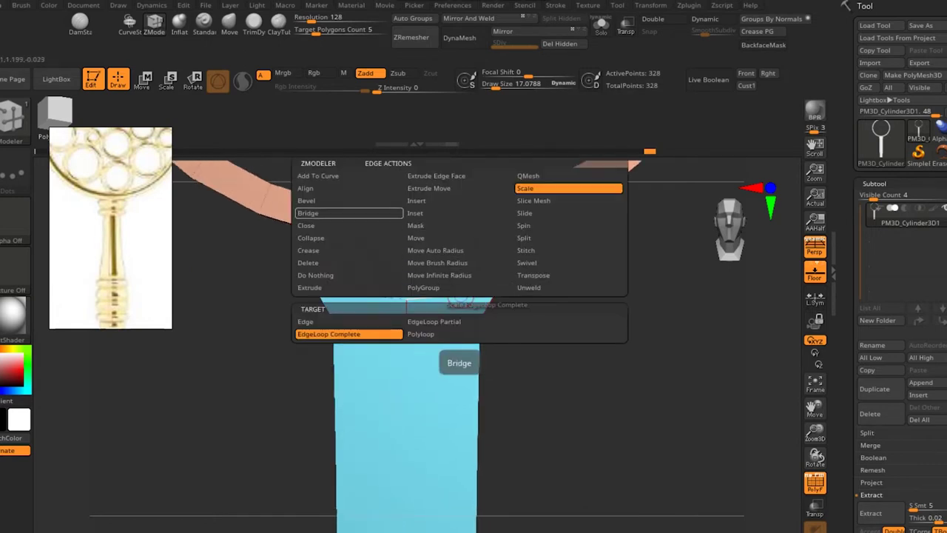
pyautogui.click(307, 201)
pyautogui.moveTo(474, 307); pyautogui.dragTo(485, 292)
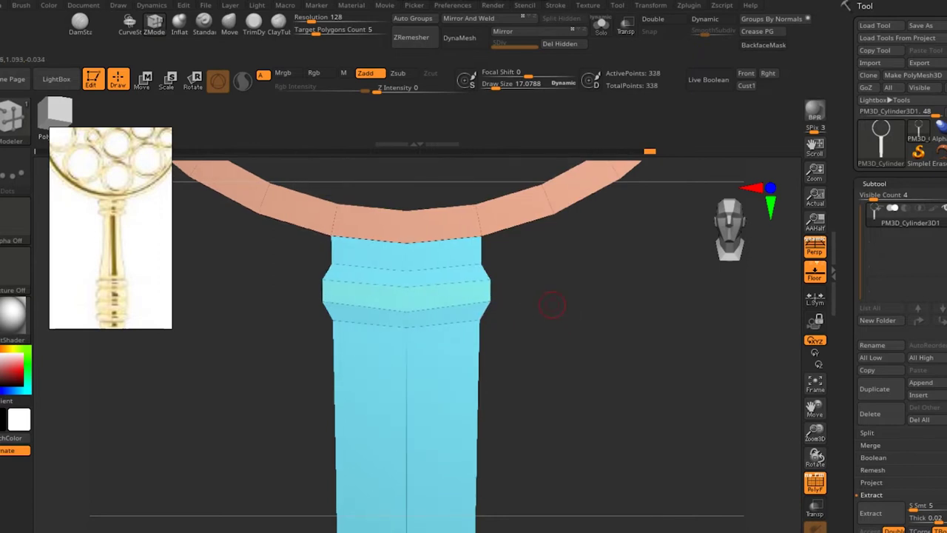
# Step: Insert multiple edge loops across the band, then undo both band edits
pyautogui.keyDown('alt'); pyautogui.moveTo(552, 304); pyautogui.dragTo(552, 282); pyautogui.keyUp('alt')
pyautogui.press('space')
pyautogui.click(368, 200)
pyautogui.click(361, 293)
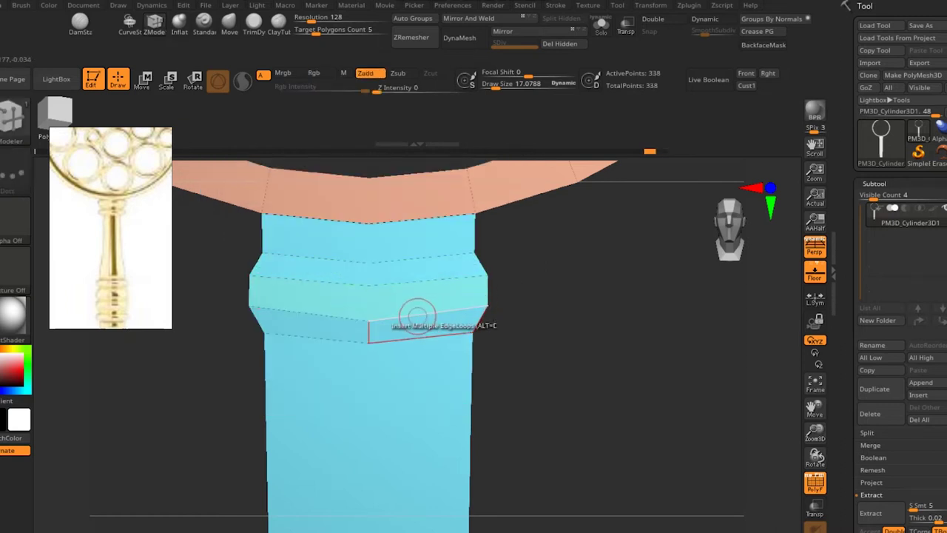
pyautogui.moveTo(370, 271); pyautogui.dragTo(372, 327)
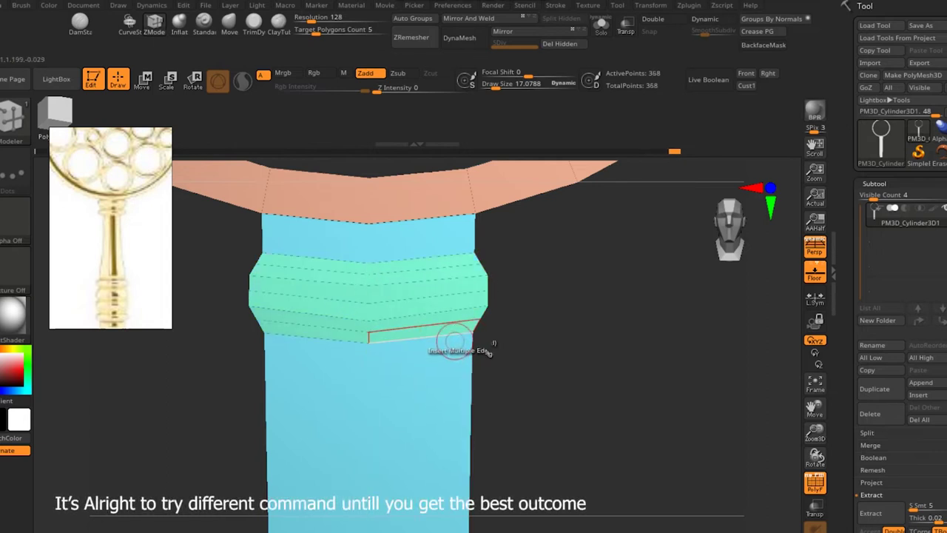
pyautogui.hotkey('ctrl', 'z')
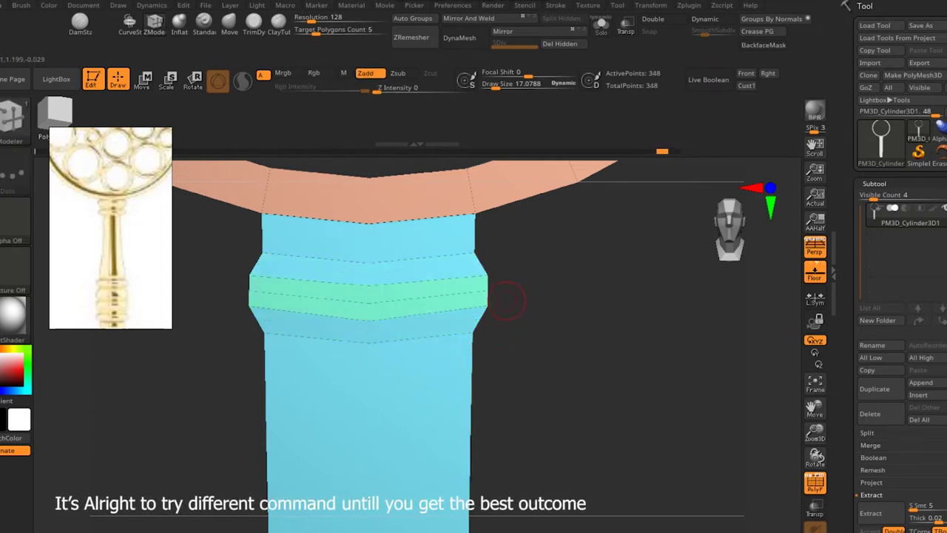
pyautogui.hotkey('ctrl', 'z')
pyautogui.hotkey('ctrl', 'z')
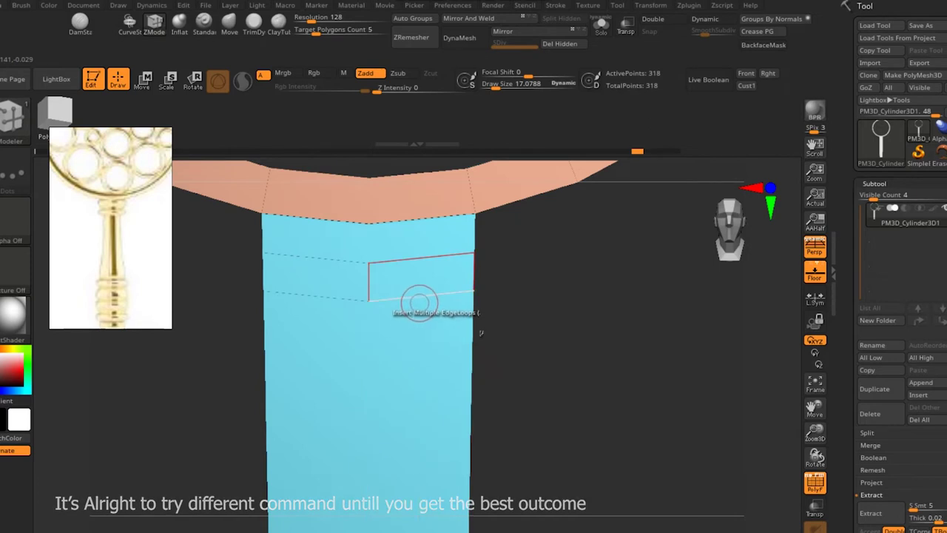
# Step: Switch the ZModeler edge action to Slide
pyautogui.press('space')
pyautogui.click(526, 213)
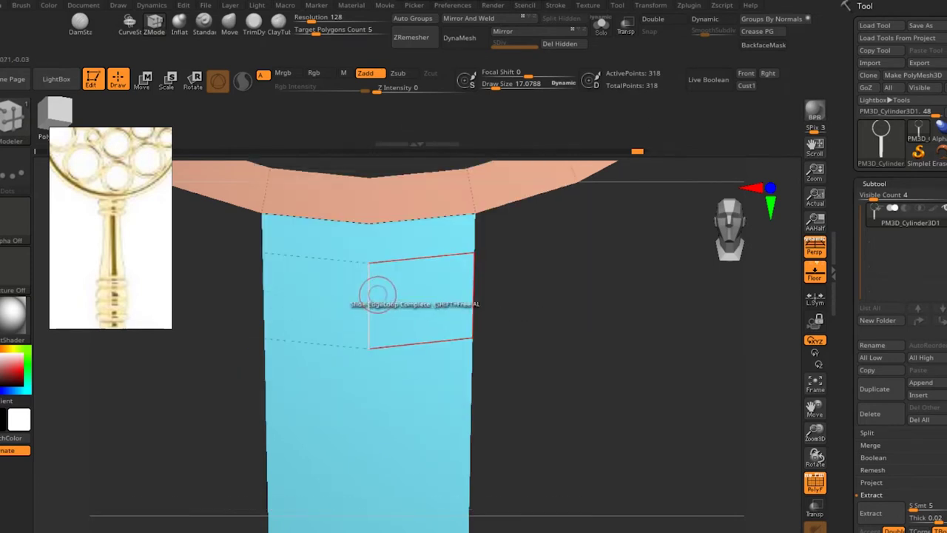
pyautogui.press('space')
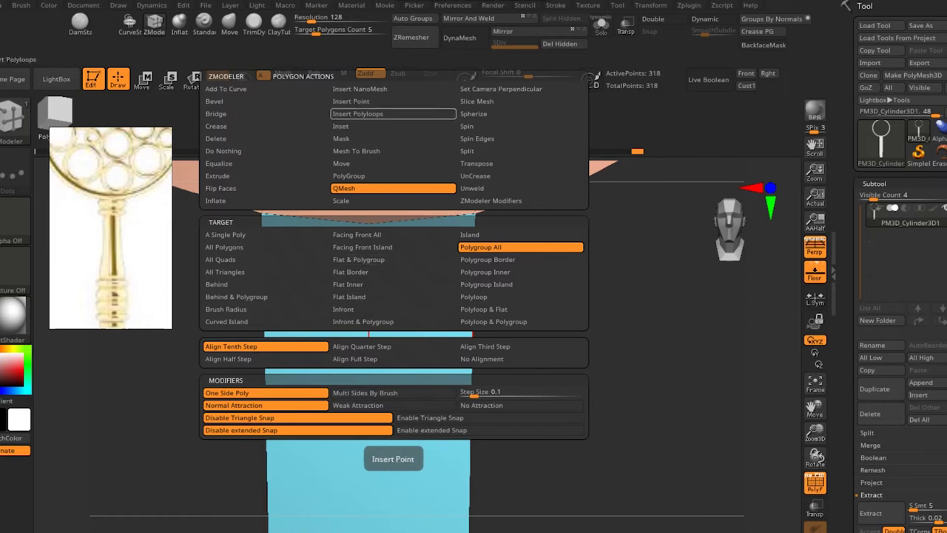
pyautogui.press('space')
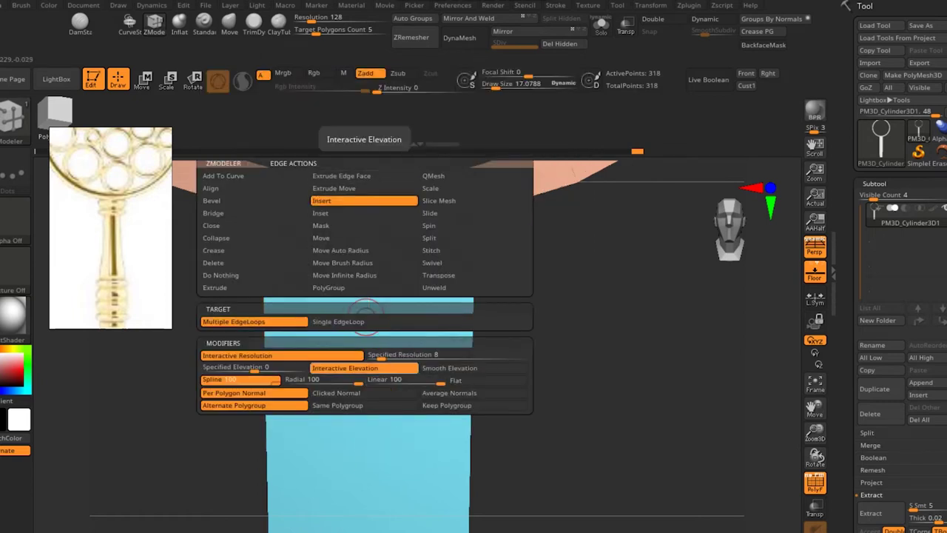
pyautogui.click(362, 321)
pyautogui.moveTo(370, 304); pyautogui.dragTo(399, 296)
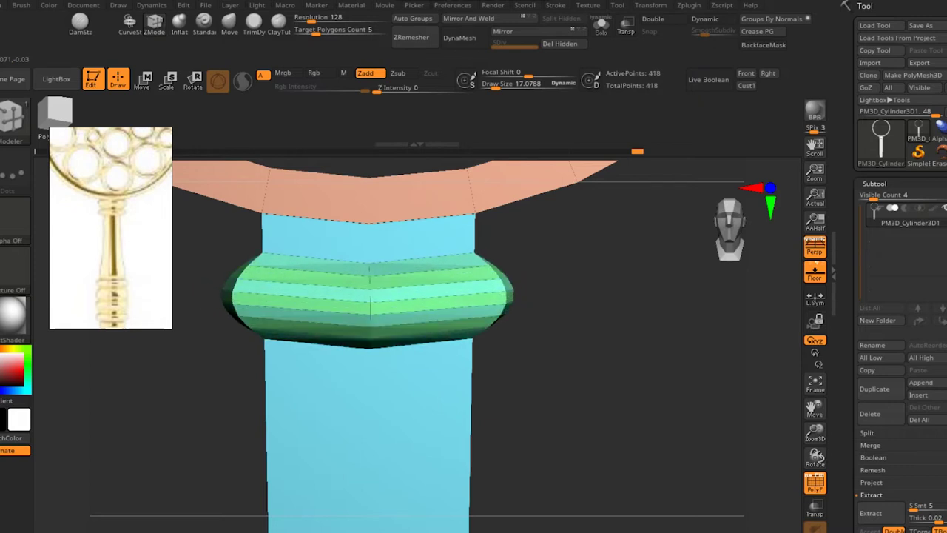
pyautogui.moveTo(563, 333)
pyautogui.mouseDown()
pyautogui.moveTo(651, 311)
pyautogui.moveTo(607, 347)
pyautogui.moveTo(618, 355)
pyautogui.mouseUp()
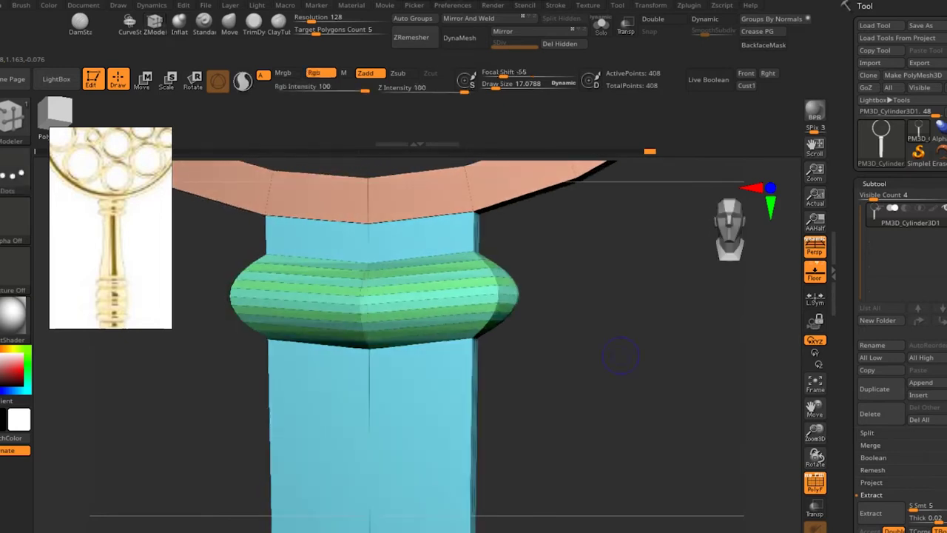
pyautogui.hotkey('ctrl', 'z')
pyautogui.hotkey('ctrl', 'z')
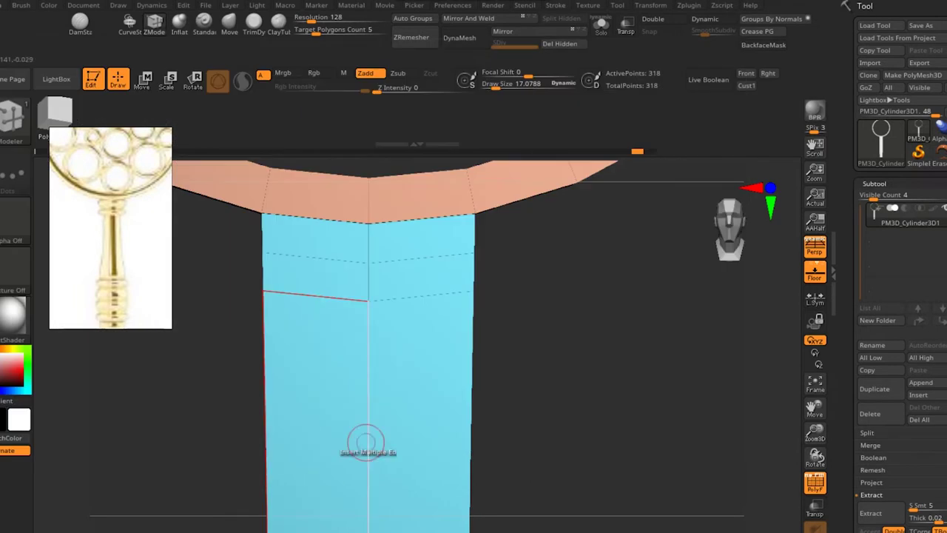
# Step: Flare a stem edge loop below the ring outward with Scale, EdgeLoop Complete
pyautogui.moveTo(360, 437); pyautogui.dragTo(375, 348)
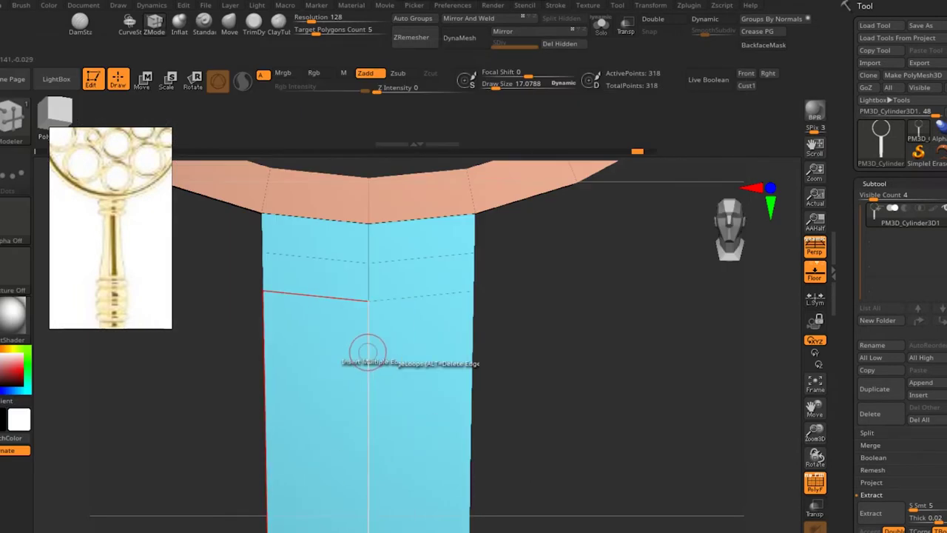
pyautogui.hotkey('ctrl', 'z')
pyautogui.press('space')
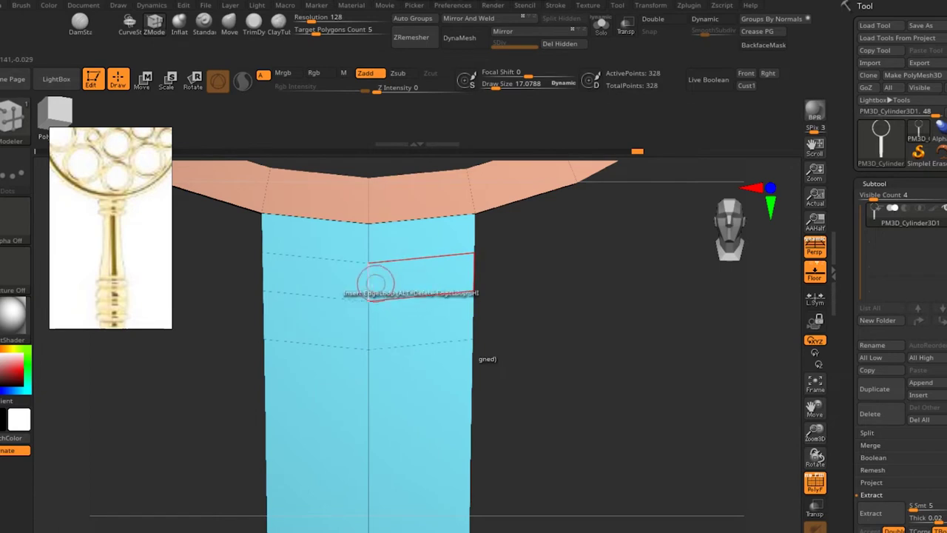
pyautogui.press('space')
pyautogui.click(451, 188)
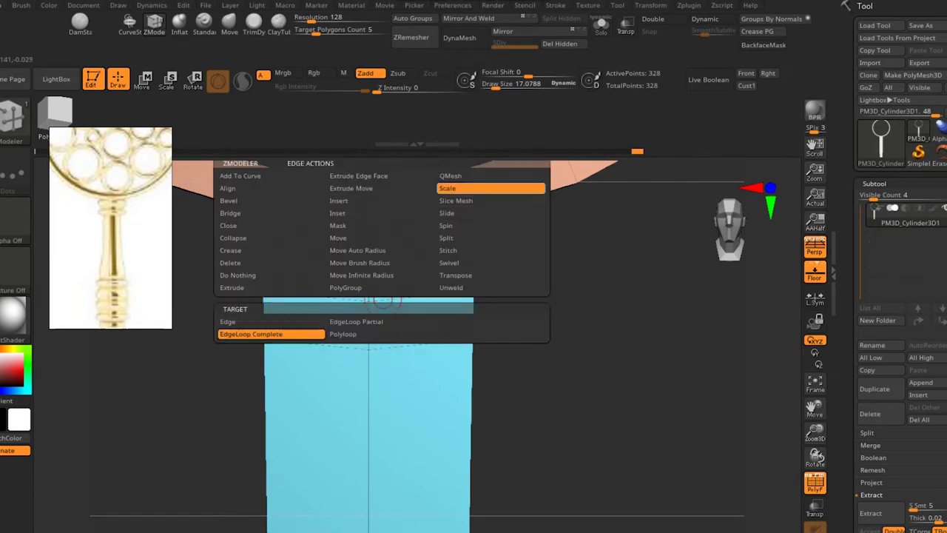
pyautogui.click(254, 332)
pyautogui.moveTo(374, 309); pyautogui.dragTo(395, 300)
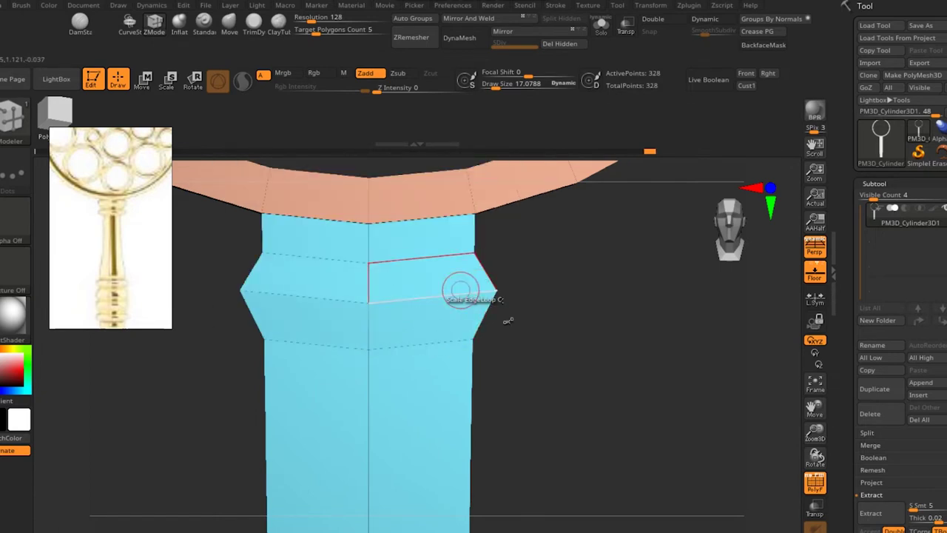
# Step: Insert extra edge loops across the widened bulge
pyautogui.scroll(-1, 407, 333)
pyautogui.scroll(-2, 407, 333)
pyautogui.scroll(-2, 407, 333)
pyautogui.scroll(-2, 407, 333)
pyautogui.scroll(-2, 407, 333)
pyautogui.scroll(2, 571, 419)
pyautogui.scroll(2, 571, 419)
pyautogui.press('ctrl')
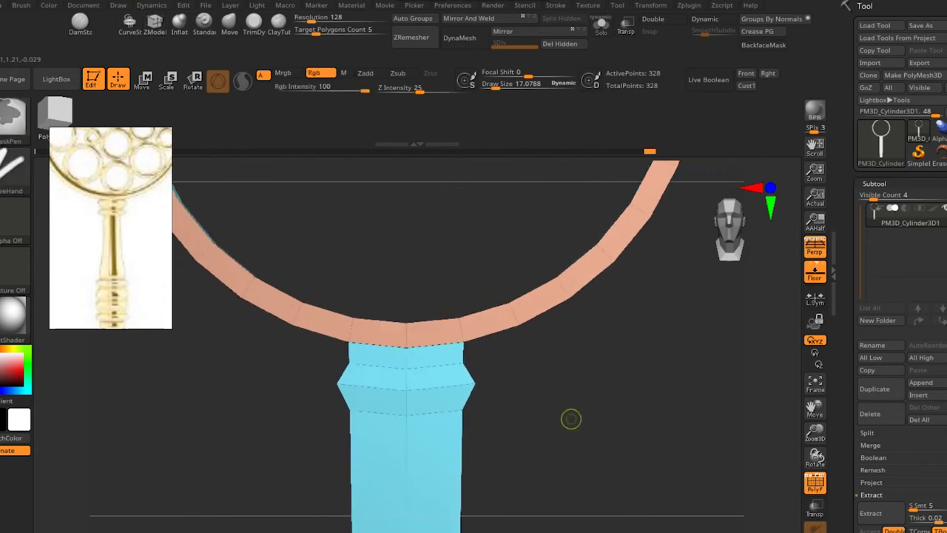
pyautogui.scroll(2, 571, 419)
pyautogui.scroll(2, 571, 419)
pyautogui.scroll(1, 481, 385)
pyautogui.rightClick(400, 356)
pyautogui.click(392, 201)
pyautogui.click(404, 374)
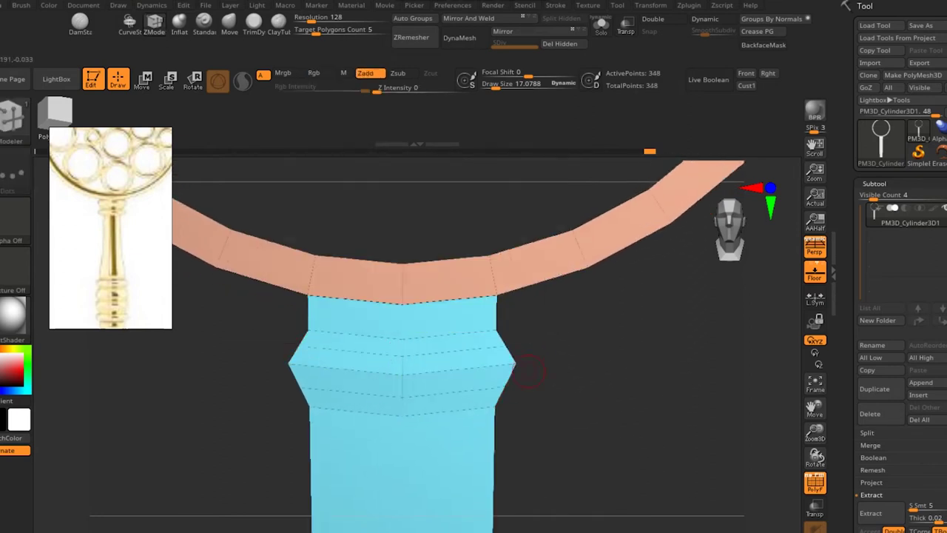
pyautogui.scroll(1, 529, 371)
pyautogui.scroll(1, 474, 370)
pyautogui.rightClick(462, 352)
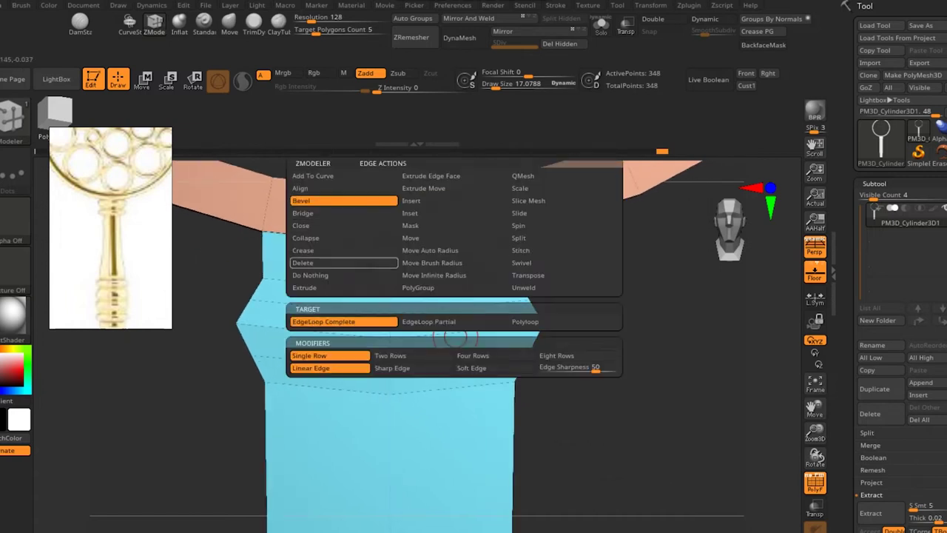
# Step: Bevel two stem edge loops into new bands and briefly preview smooth subdivision
pyautogui.moveTo(423, 346); pyautogui.dragTo(433, 334)
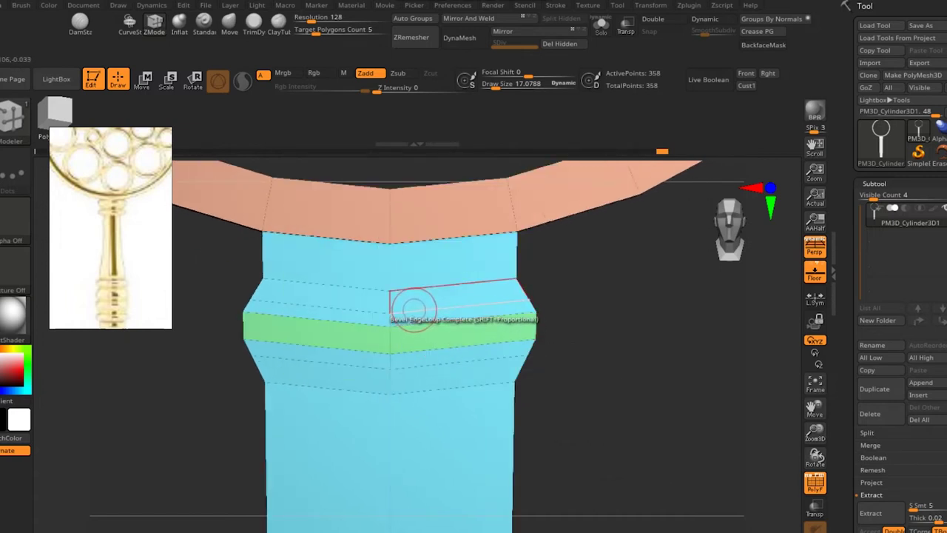
pyautogui.moveTo(433, 368); pyautogui.dragTo(466, 392)
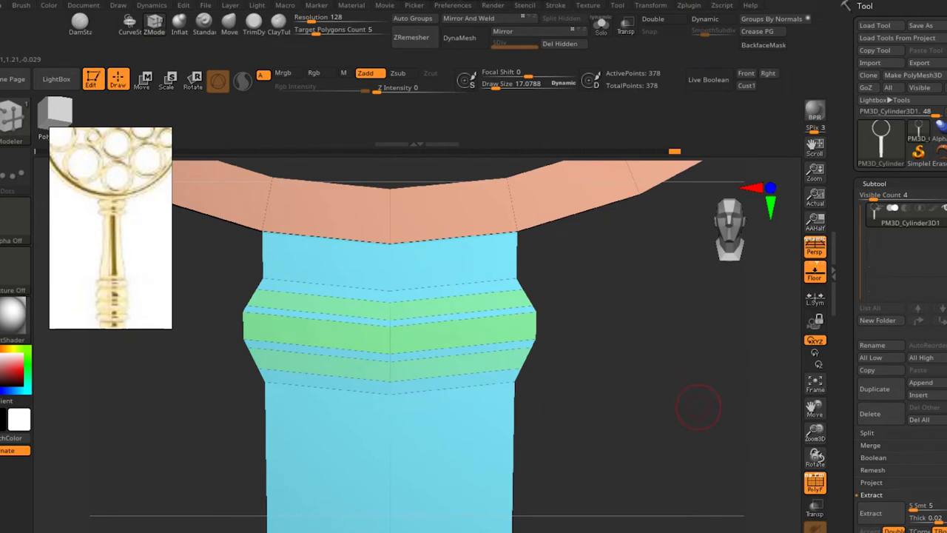
pyautogui.press('d')
pyautogui.press('Return')
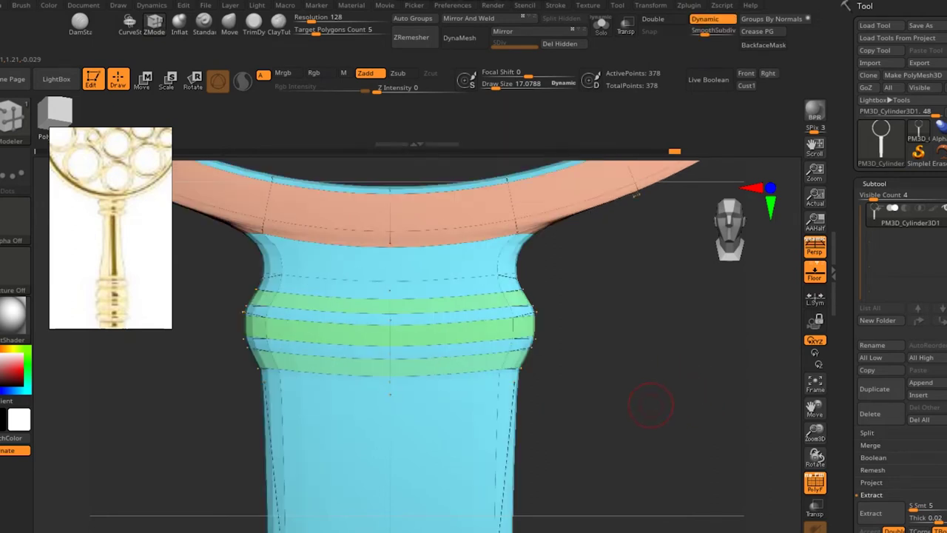
pyautogui.hotkey('shift', 'd')
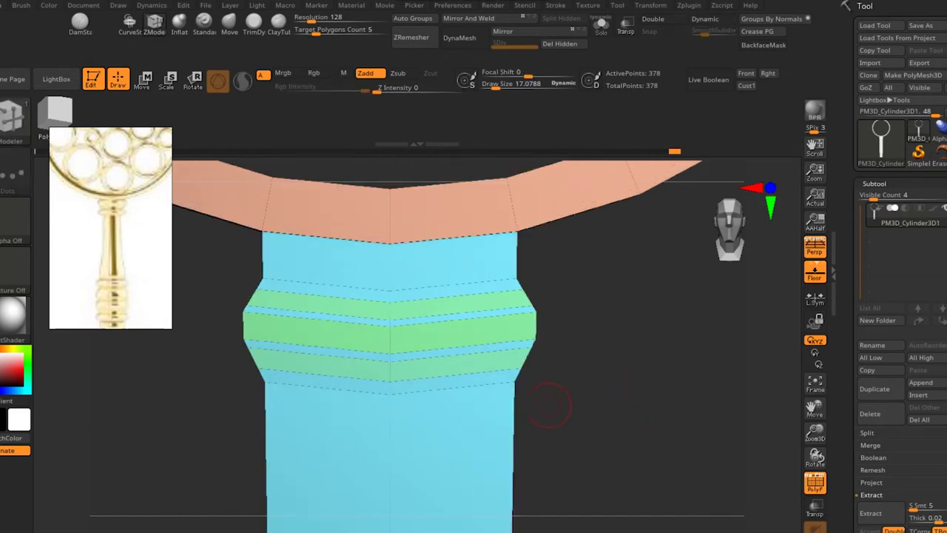
# Step: Mask part of the stem, invert the mask, try moving the band, then clear it
pyautogui.moveTo(235, 272)
pyautogui.keyDown('ctrl'); pyautogui.mouseDown()
pyautogui.moveTo(271, 346)
pyautogui.moveTo(568, 411)
pyautogui.mouseUp(); pyautogui.keyUp('ctrl')
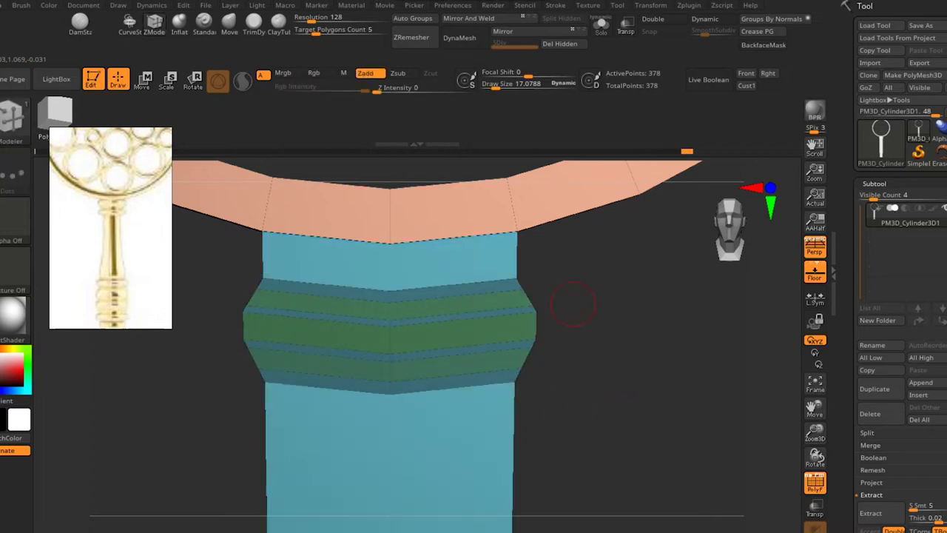
pyautogui.keyDown('ctrl'); pyautogui.click(573, 303); pyautogui.keyUp('ctrl')
pyautogui.click(146, 79)
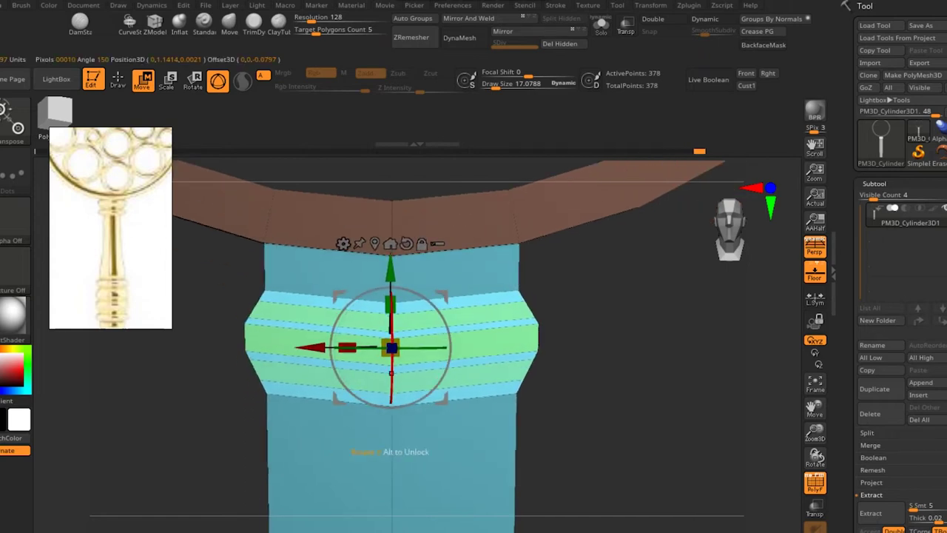
pyautogui.press('q')
pyautogui.keyDown('ctrl'); pyautogui.moveTo(560, 444); pyautogui.dragTo(518, 448); pyautogui.keyUp('ctrl')
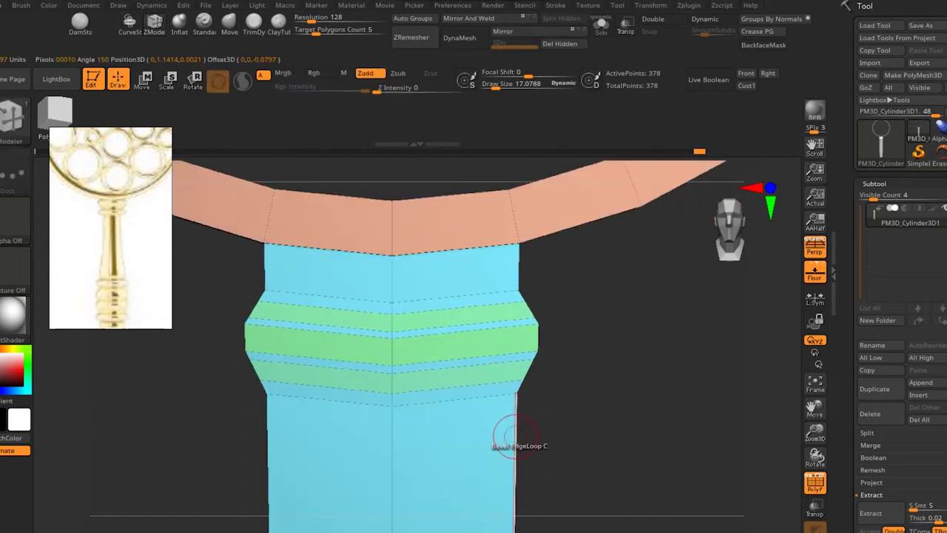
# Step: Insert single edge loops across the lower cylinder and at the top of the stem
pyautogui.press('space')
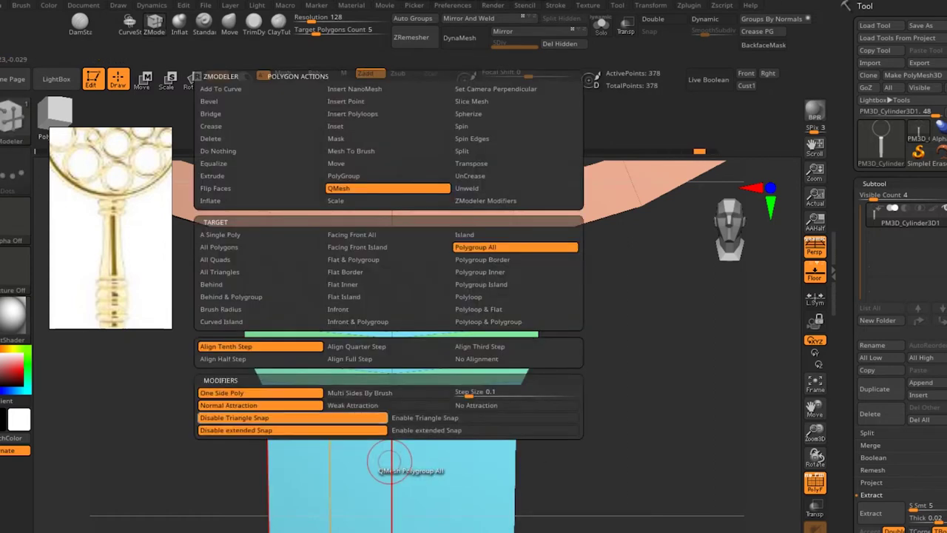
pyautogui.press('space')
pyautogui.click(381, 199)
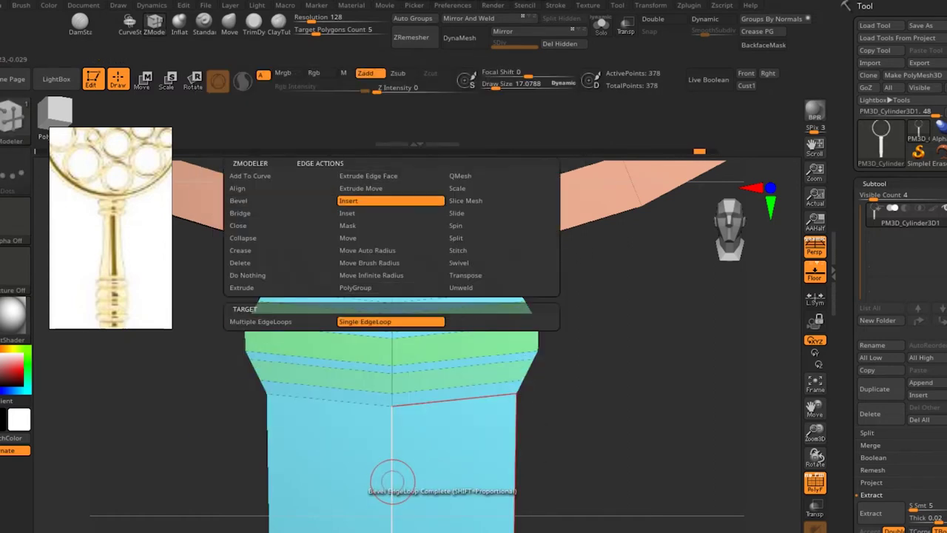
pyautogui.click(390, 481)
pyautogui.click(418, 266)
# Step: Mask around the green band, invert it, and scale the band wider with the gizmo
pyautogui.keyDown('ctrl'); pyautogui.moveTo(205, 305); pyautogui.dragTo(567, 382); pyautogui.keyUp('ctrl')
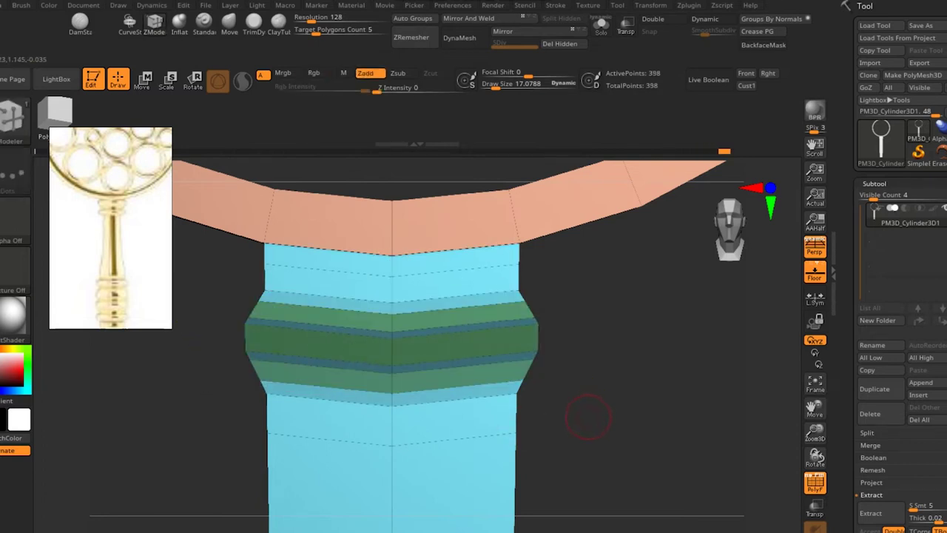
pyautogui.hotkey('ctrl', 'i')
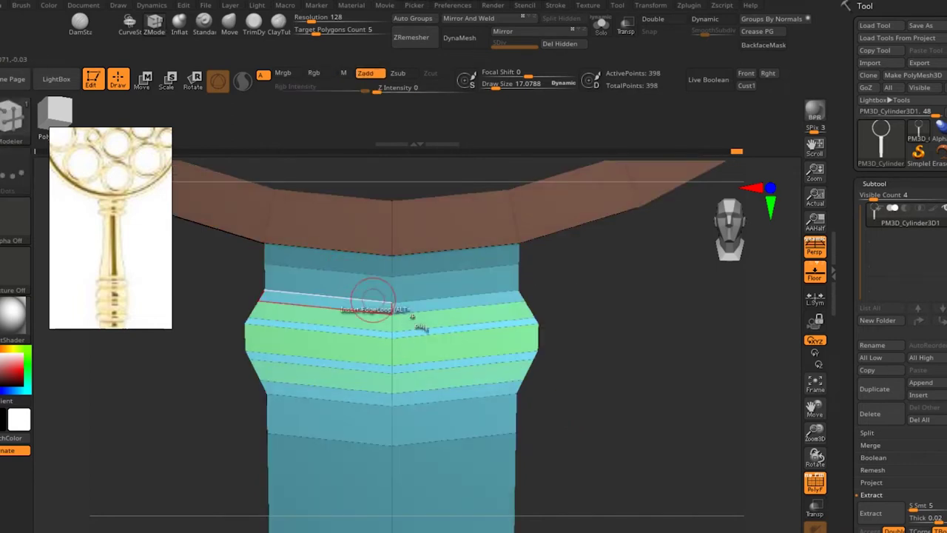
pyautogui.press('w')
pyautogui.moveTo(390, 347); pyautogui.dragTo(403, 339)
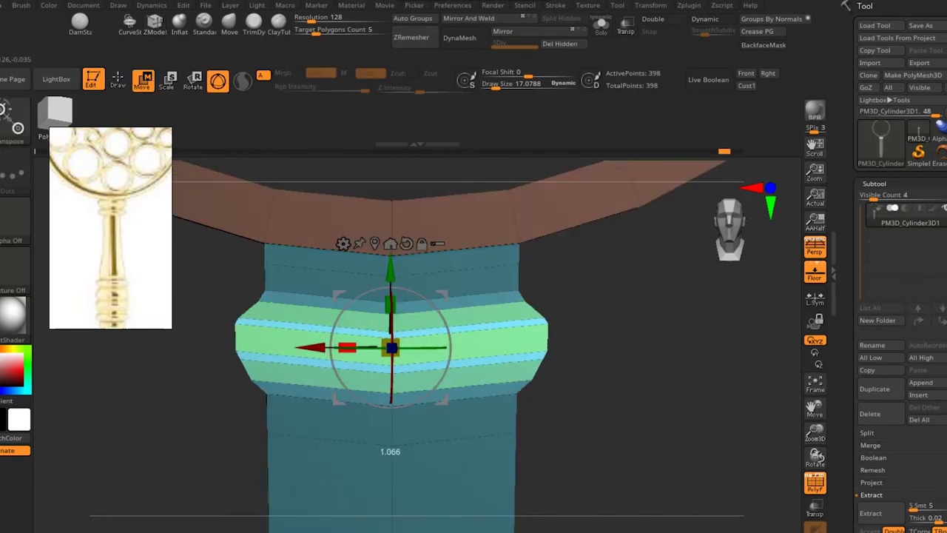
pyautogui.press('q')
pyautogui.hotkey('ctrl', 'z')
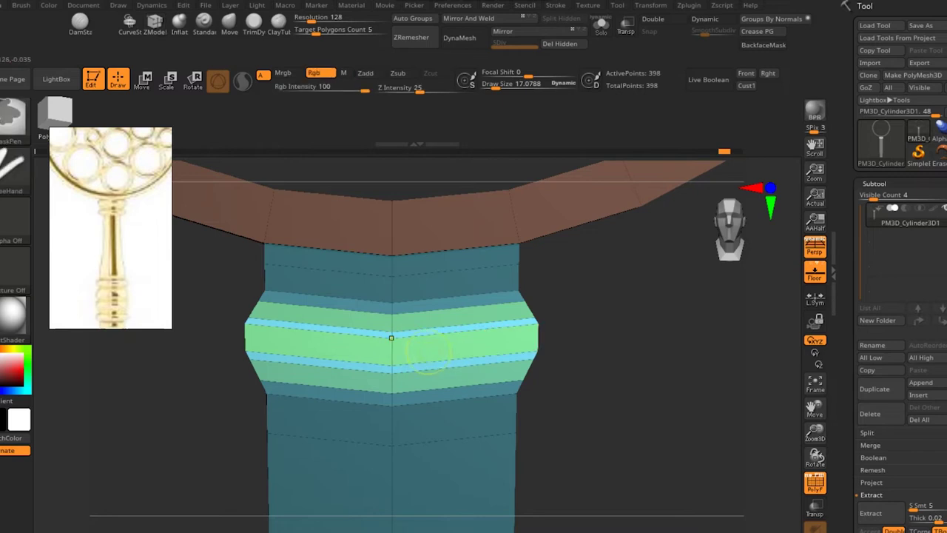
pyautogui.hotkey('ctrl', 'z')
pyautogui.press('w')
pyautogui.moveTo(390, 347); pyautogui.dragTo(391, 367)
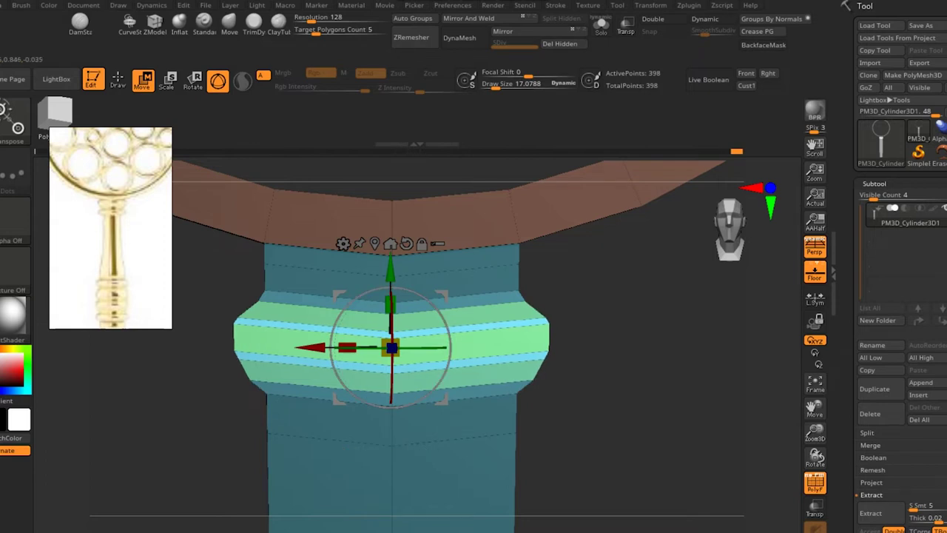
pyautogui.press('q')
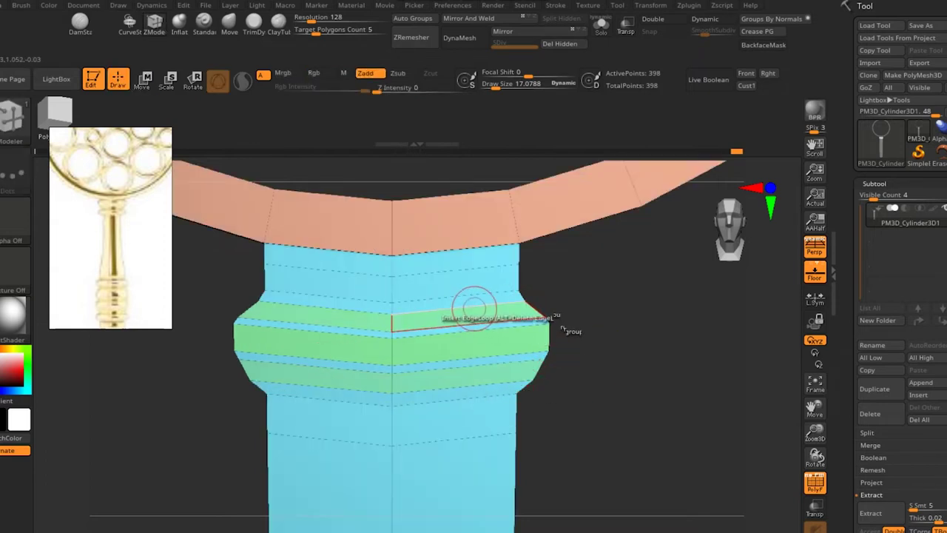
# Step: Pick another ZModeler action and orbit out to view the stepped collar
pyautogui.press('space')
pyautogui.click(585, 201)
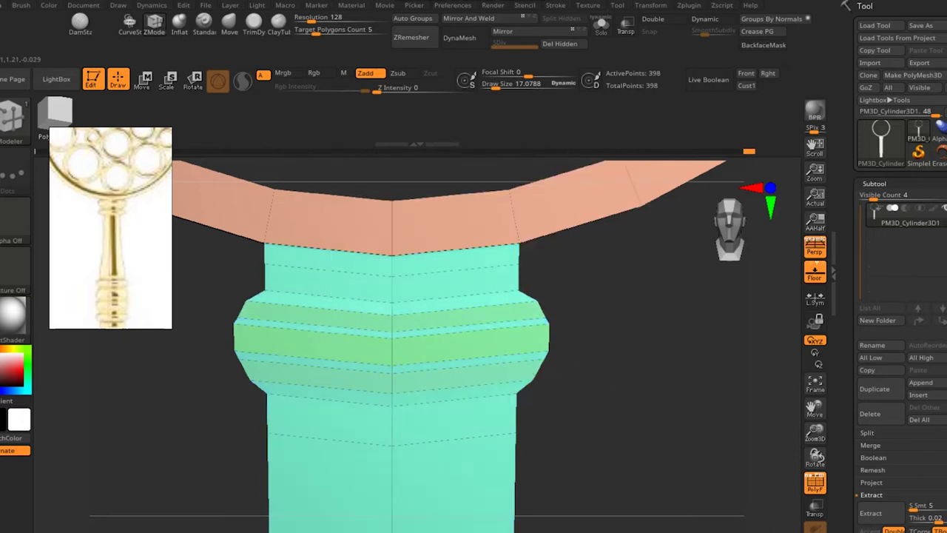
pyautogui.moveTo(590, 415); pyautogui.dragTo(479, 370)
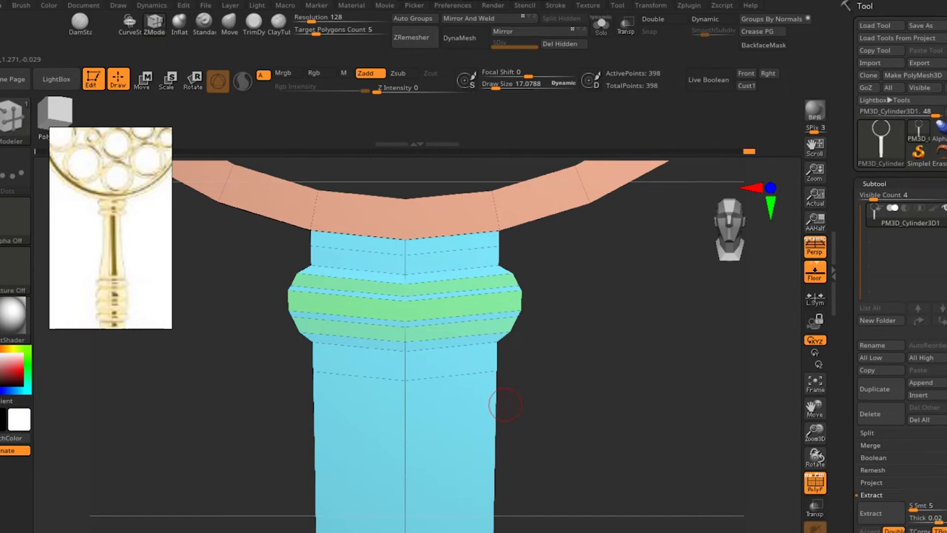
pyautogui.moveTo(506, 404); pyautogui.dragTo(516, 355)
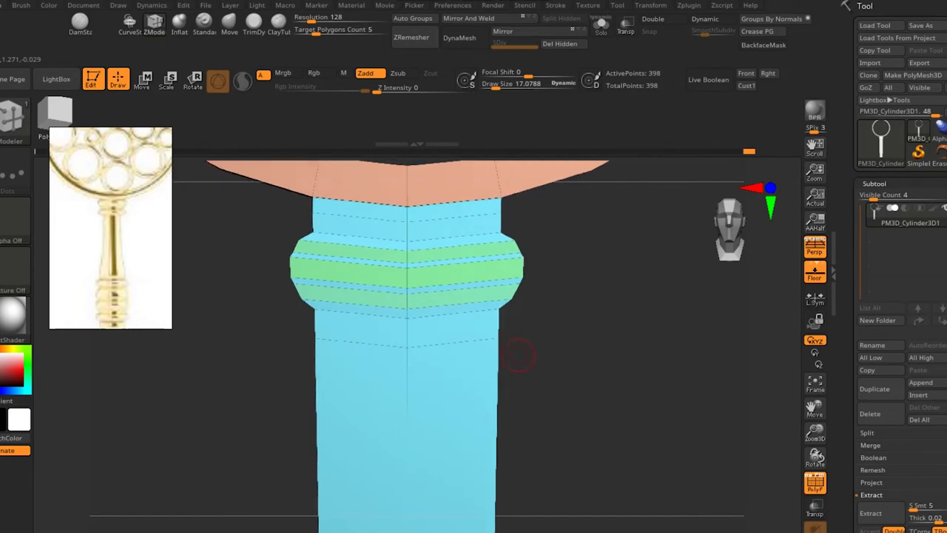
# Step: Insert multiple edge loops below the collar to form the lower band
pyautogui.press('b')
pyautogui.press('Escape')
pyautogui.press('space')
pyautogui.click(406, 201)
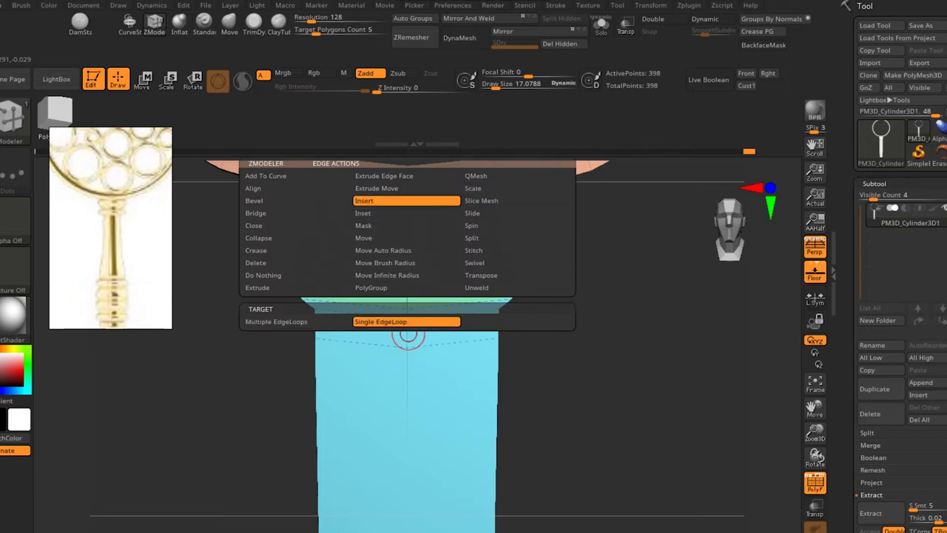
pyautogui.press('space')
pyautogui.click(545, 212)
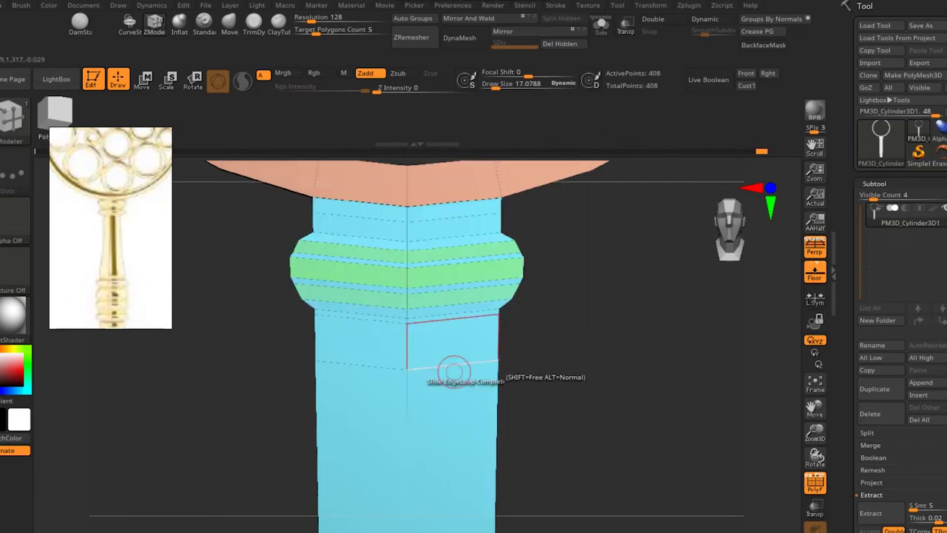
pyautogui.press('space')
pyautogui.click(406, 201)
pyautogui.click(277, 321)
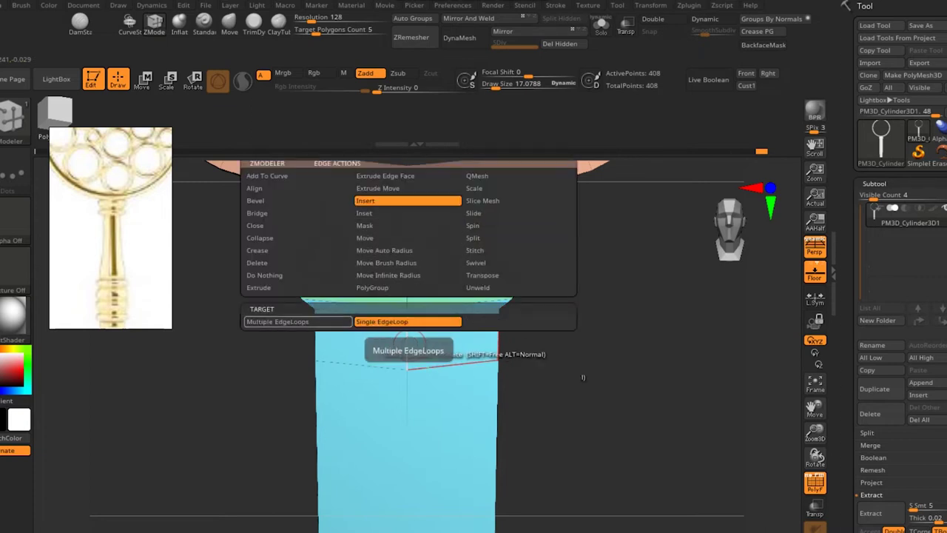
pyautogui.click(407, 348)
pyautogui.click(406, 344)
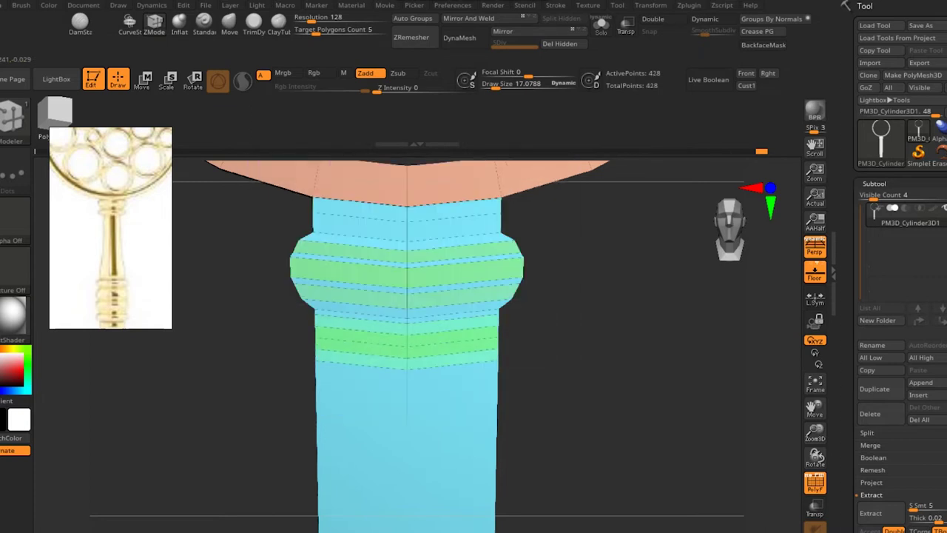
# Step: With Scale EdgeLoop Complete, widen the lower ring and pinch the loop between bulges into a notch
pyautogui.moveTo(556, 388); pyautogui.dragTo(590, 408)
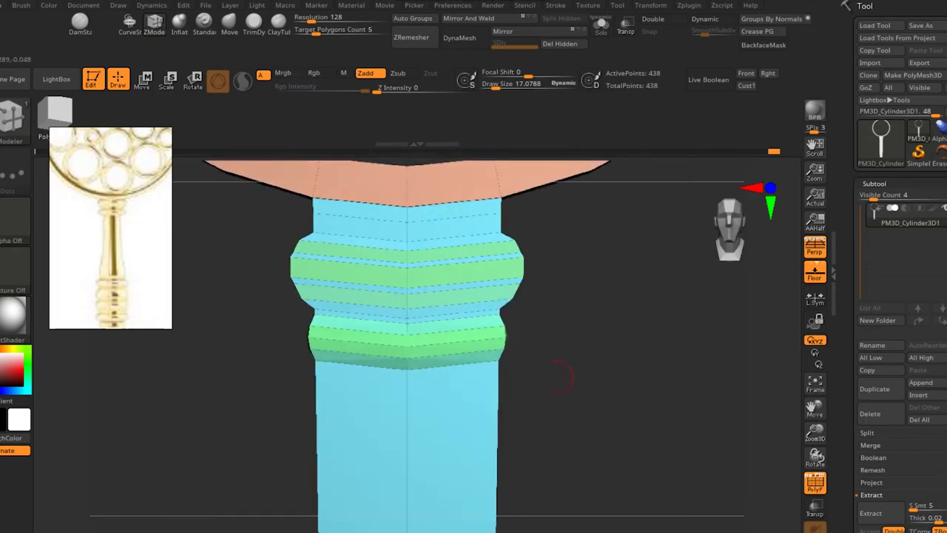
pyautogui.press('space')
pyautogui.click(596, 189)
pyautogui.click(450, 353)
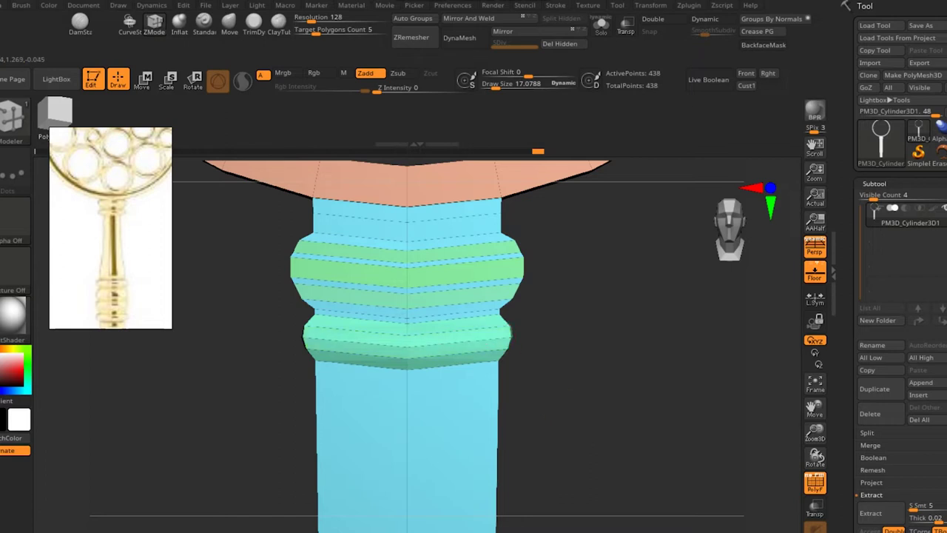
pyautogui.moveTo(494, 346); pyautogui.dragTo(518, 348)
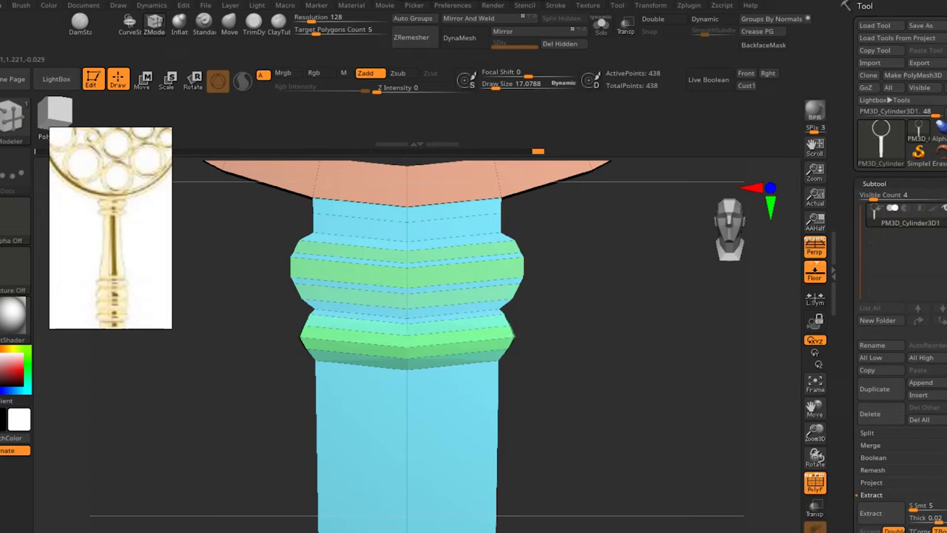
pyautogui.moveTo(511, 316); pyautogui.dragTo(496, 325)
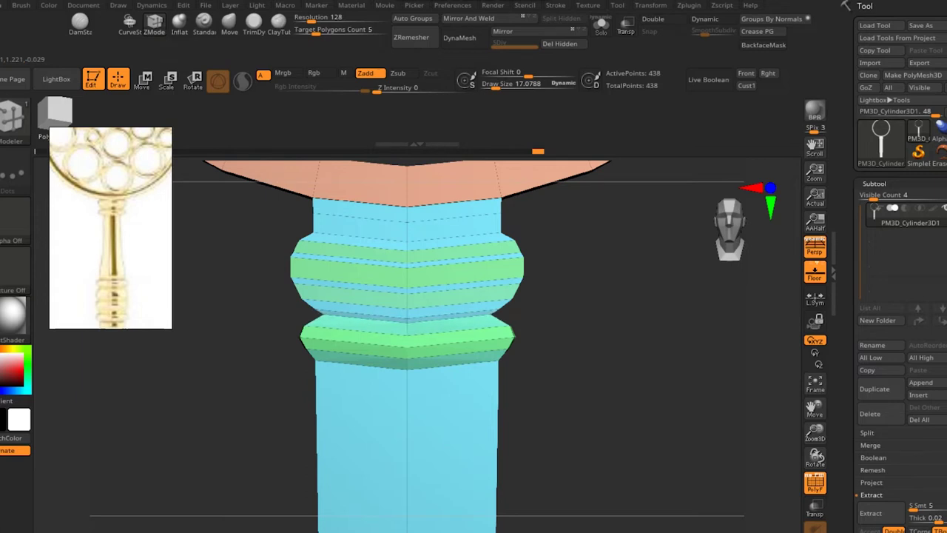
# Step: Zoom out to show the whole handle and ring, trying then undoing a scale on the lower handle
pyautogui.moveTo(596, 370); pyautogui.dragTo(583, 393)
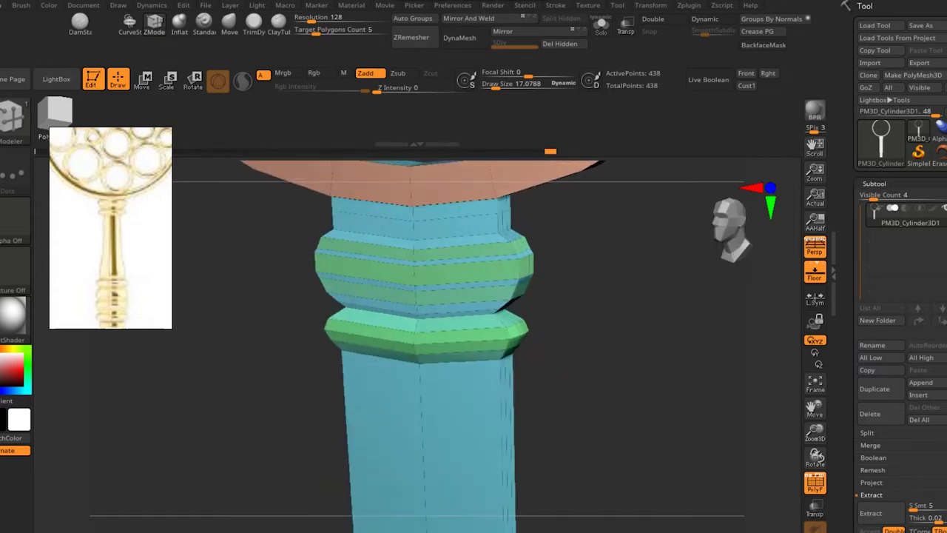
pyautogui.scroll(-5, 583, 392)
pyautogui.moveTo(583, 392); pyautogui.dragTo(585, 392)
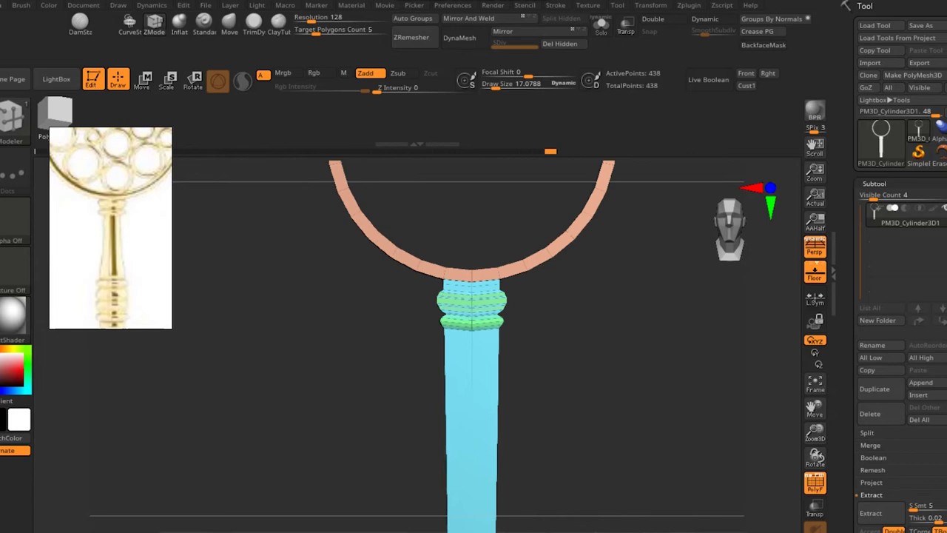
pyautogui.press('space')
pyautogui.moveTo(426, 373); pyautogui.dragTo(402, 386)
pyautogui.hotkey('ctrl', 'z')
# Step: Replace multiple inserted loops with two single edge loops across the handle
pyautogui.press('space')
pyautogui.click(318, 367)
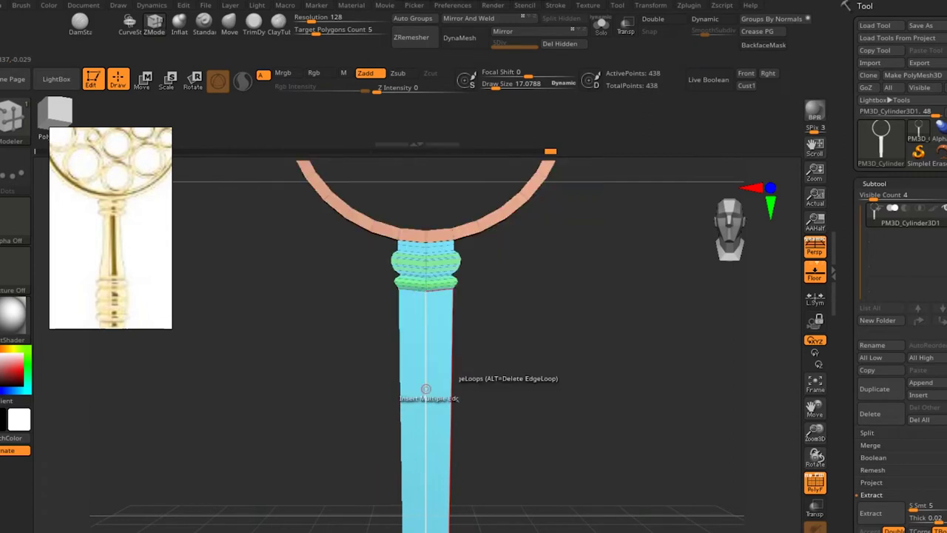
pyautogui.click(426, 346)
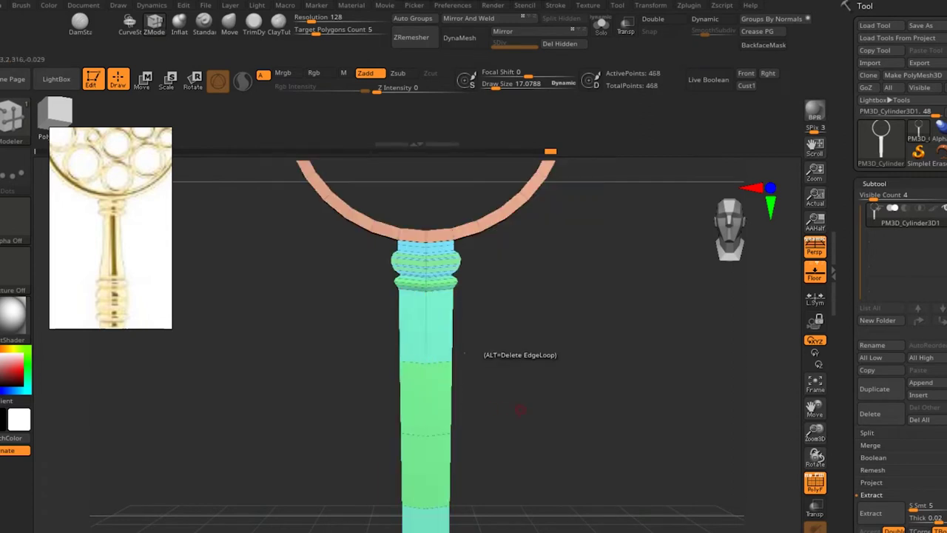
pyautogui.moveTo(464, 354); pyautogui.dragTo(423, 318)
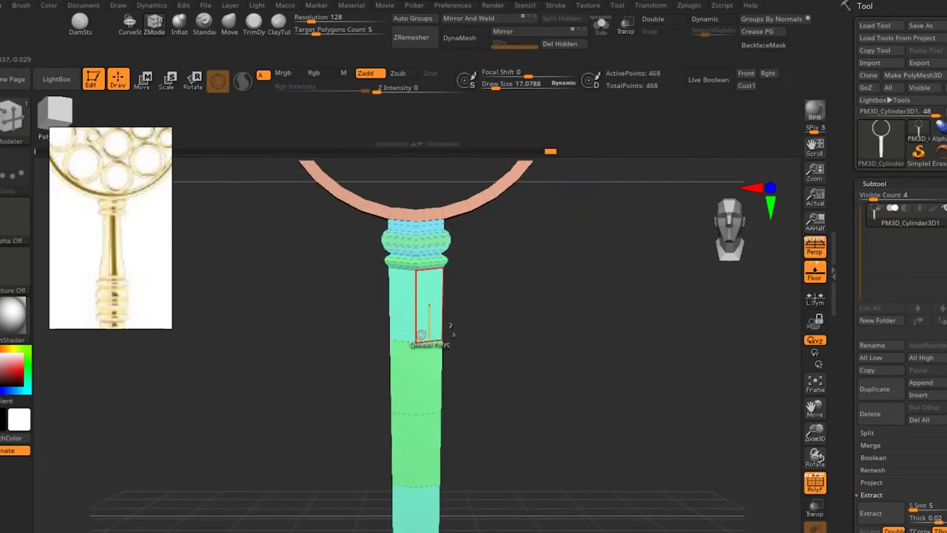
pyautogui.hotkey('ctrl', 'z')
pyautogui.press('space')
pyautogui.click(438, 199)
pyautogui.click(416, 309)
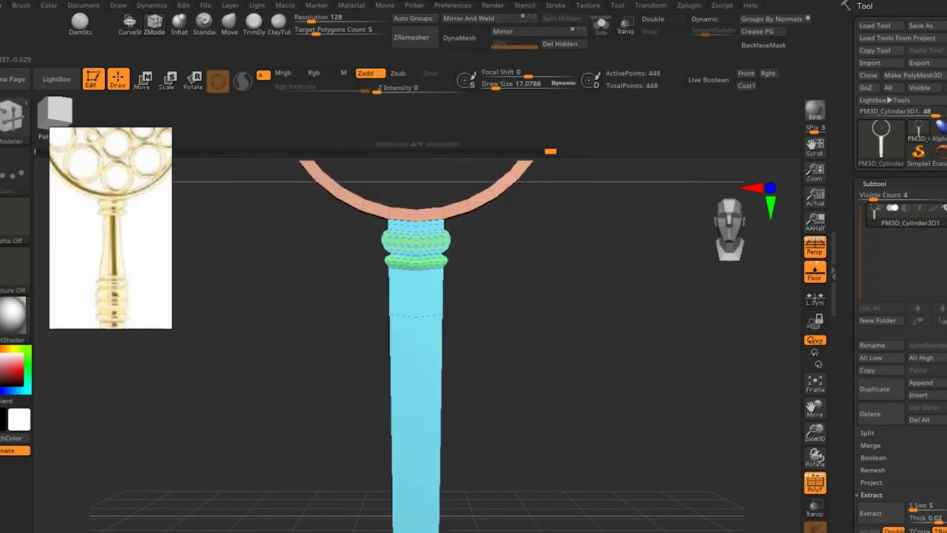
pyautogui.click(416, 411)
# Step: Shape the shaft into a gentle swell and taper with Scale EdgeLoop Complete
pyautogui.press('space')
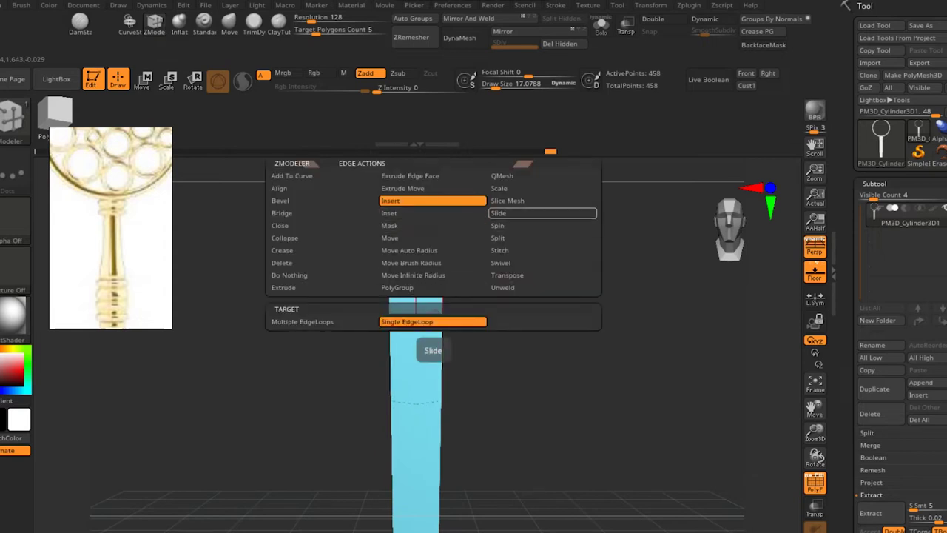
pyautogui.click(518, 214)
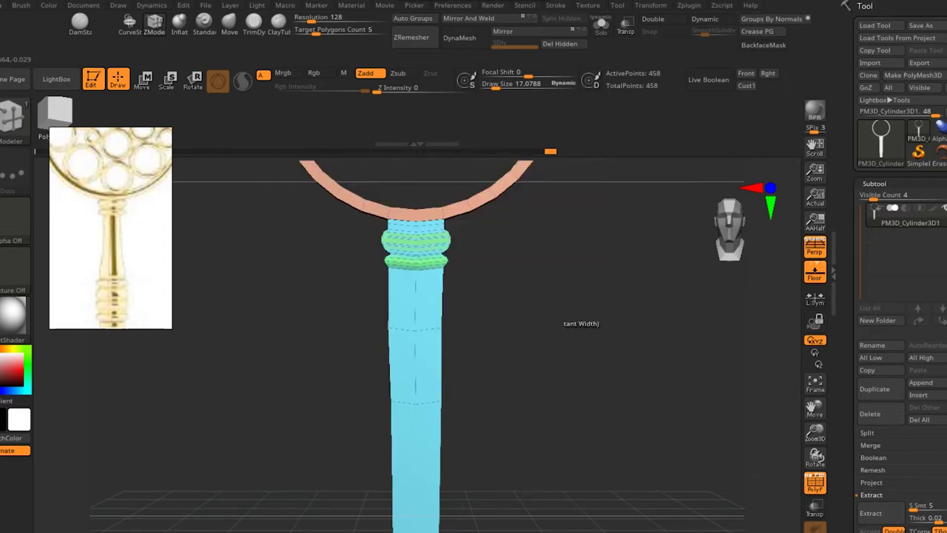
pyautogui.press('space')
pyautogui.click(518, 188)
pyautogui.click(296, 333)
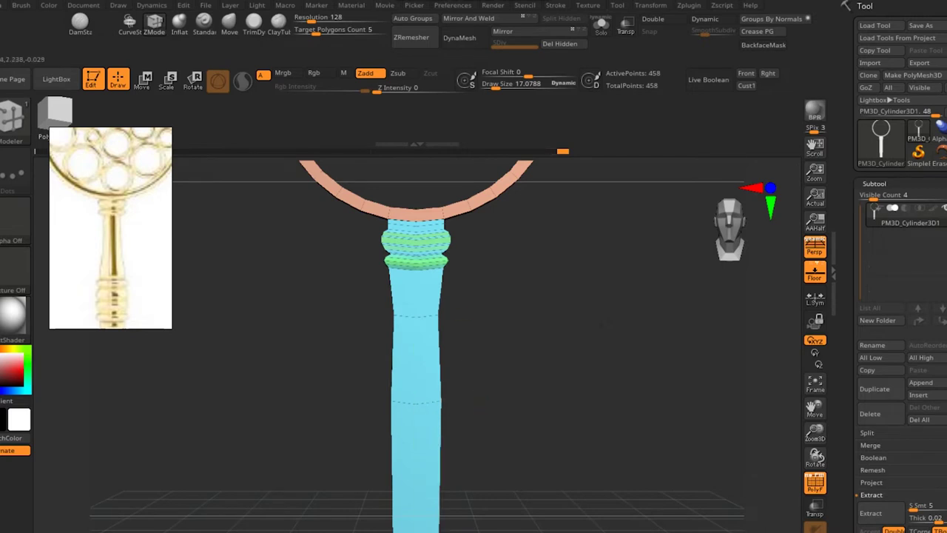
pyautogui.keyDown('alt'); pyautogui.moveTo(593, 370); pyautogui.dragTo(592, 341); pyautogui.keyUp('alt')
pyautogui.keyDown('alt'); pyautogui.moveTo(469, 414); pyautogui.dragTo(469, 394); pyautogui.keyUp('alt')
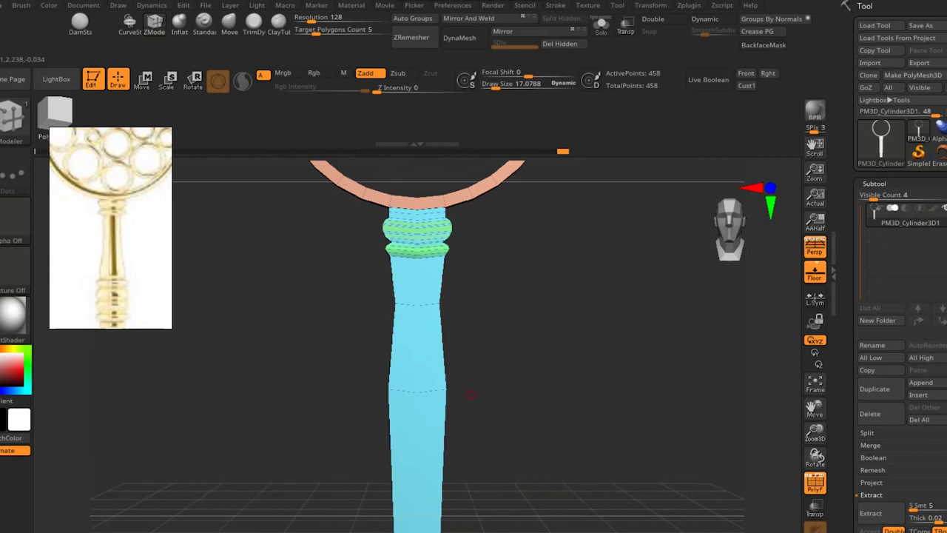
pyautogui.moveTo(475, 325)
pyautogui.mouseDown()
pyautogui.moveTo(523, 312)
pyautogui.moveTo(149, 341)
pyautogui.mouseUp()
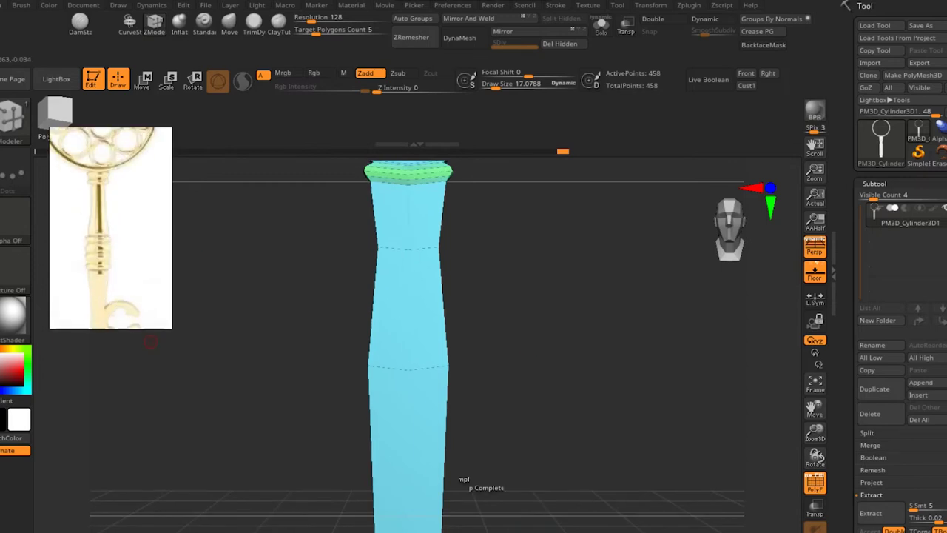
# Step: Bend the middle stem loop into an upward V and narrow the stem section above it
pyautogui.moveTo(409, 365); pyautogui.dragTo(409, 354)
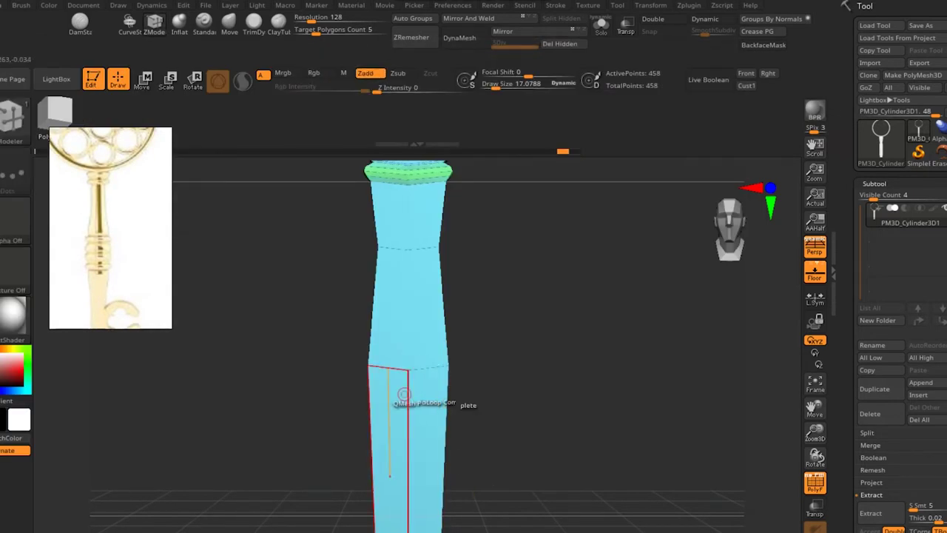
pyautogui.press('space')
pyautogui.click(365, 201)
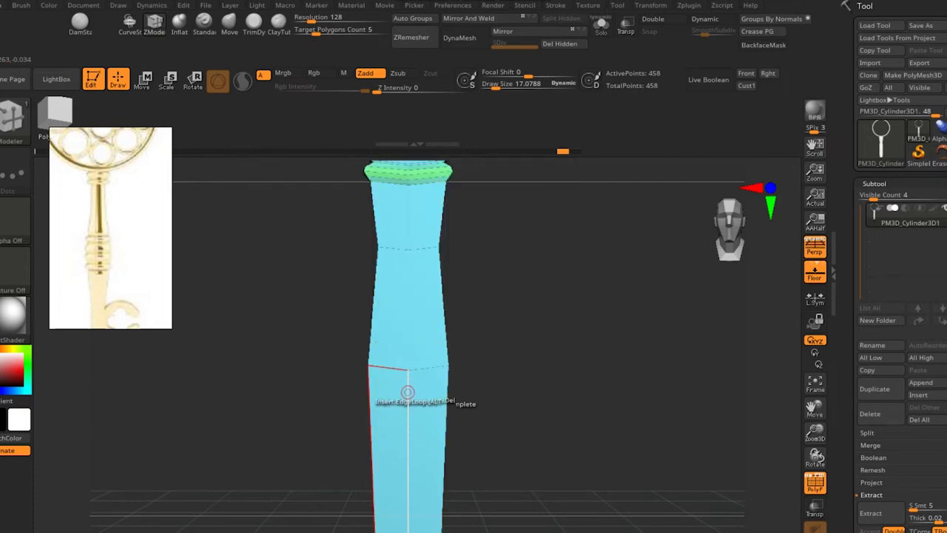
pyautogui.press('space')
pyautogui.click(518, 188)
pyautogui.moveTo(421, 368); pyautogui.dragTo(407, 371)
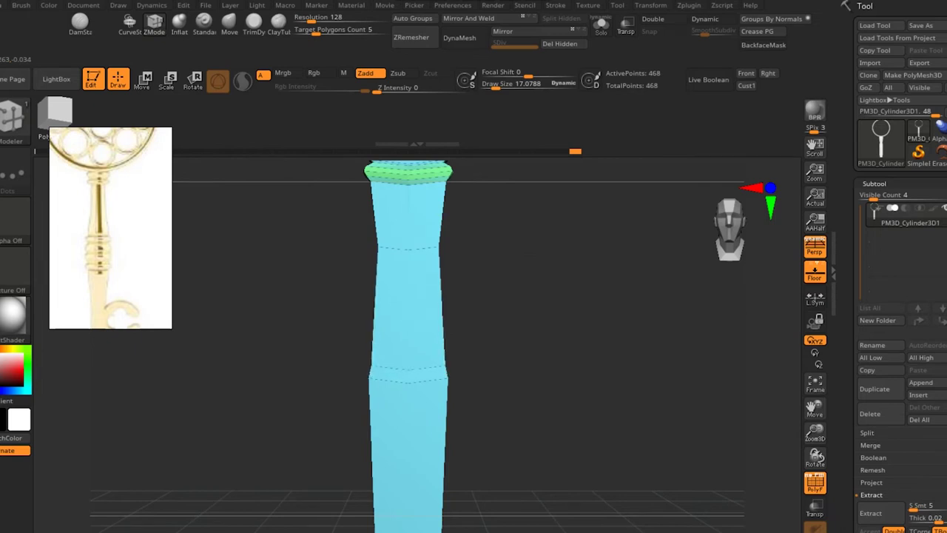
# Step: Isolate the picked stem loop with Transpose, reposition and realign the gizmo, then clear the mask
pyautogui.press('space')
pyautogui.click(518, 274)
pyautogui.click(426, 368)
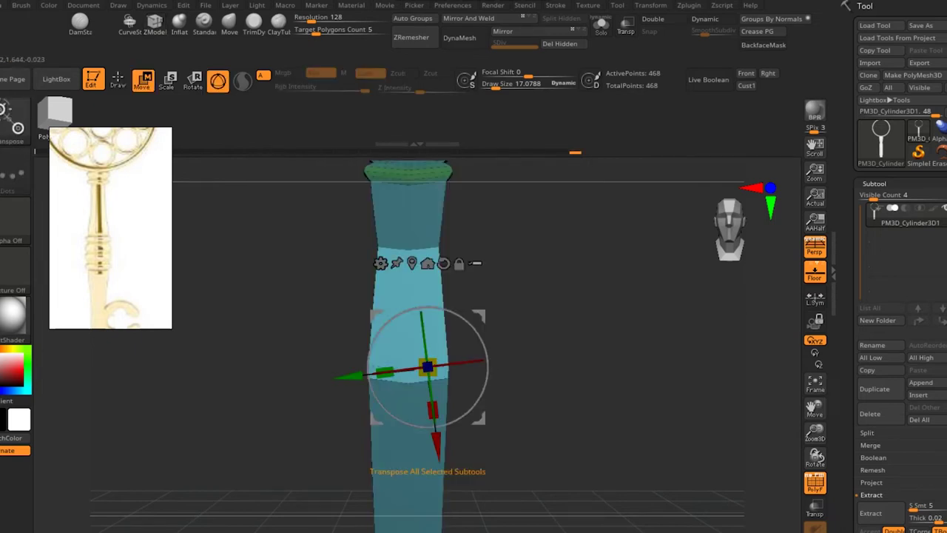
pyautogui.click(427, 264)
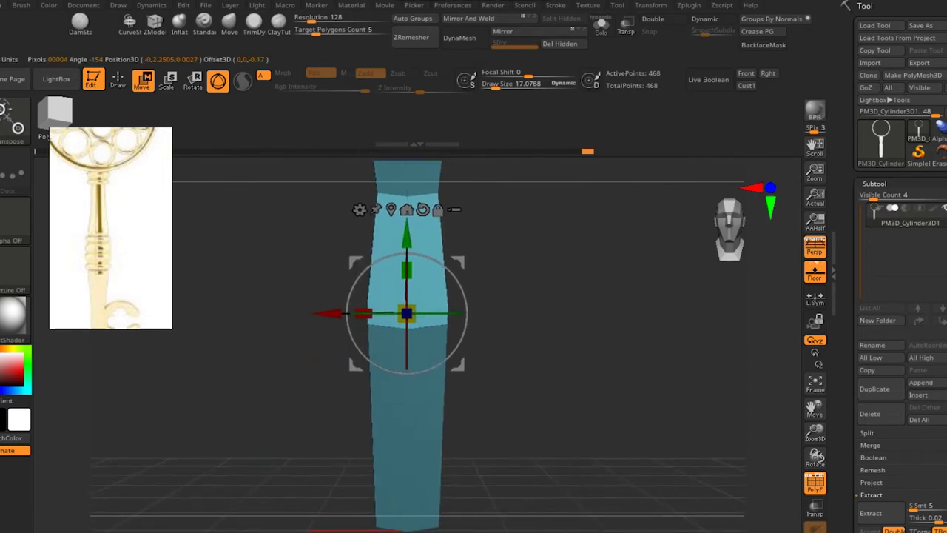
pyautogui.scroll(5, 404, 341)
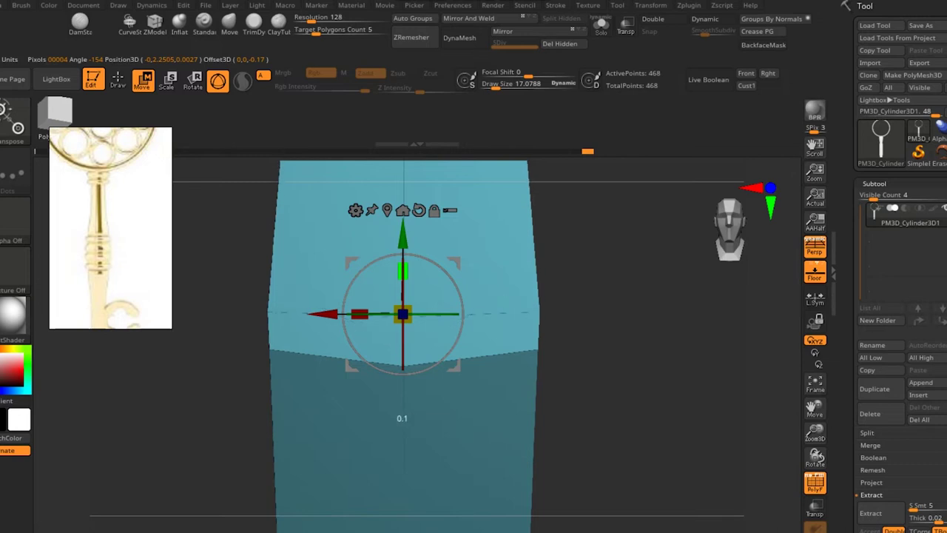
pyautogui.scroll(-3, 403, 410)
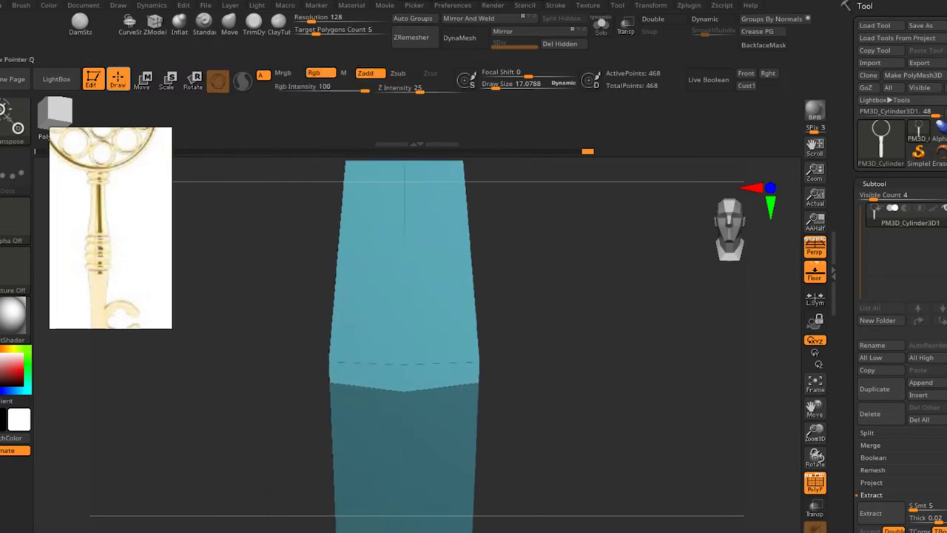
pyautogui.click(440, 385)
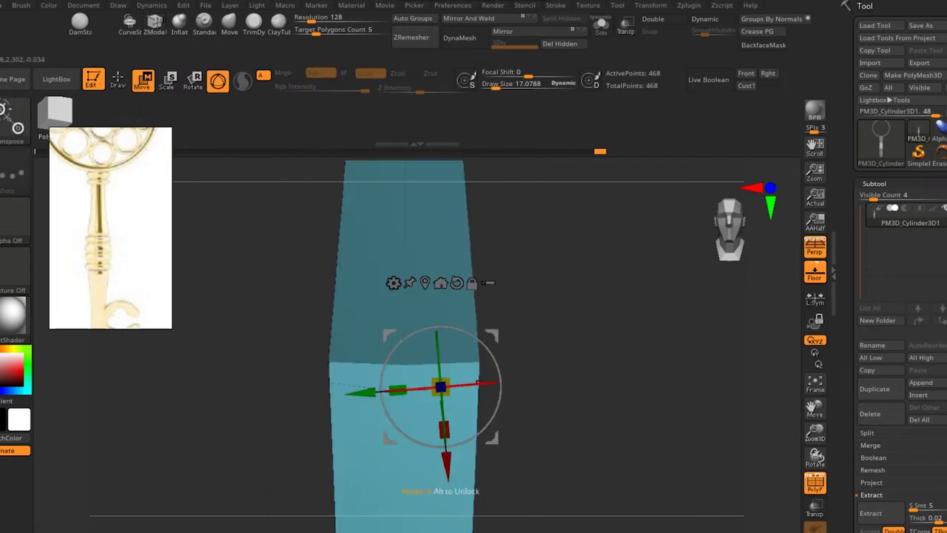
pyautogui.click(404, 386)
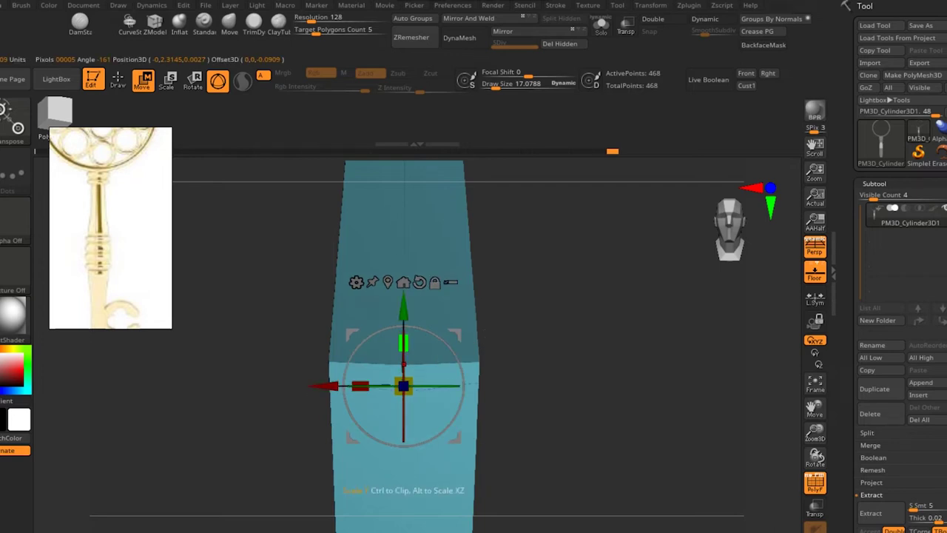
pyautogui.press('q')
pyautogui.keyDown('ctrl'); pyautogui.click(582, 381); pyautogui.keyUp('ctrl')
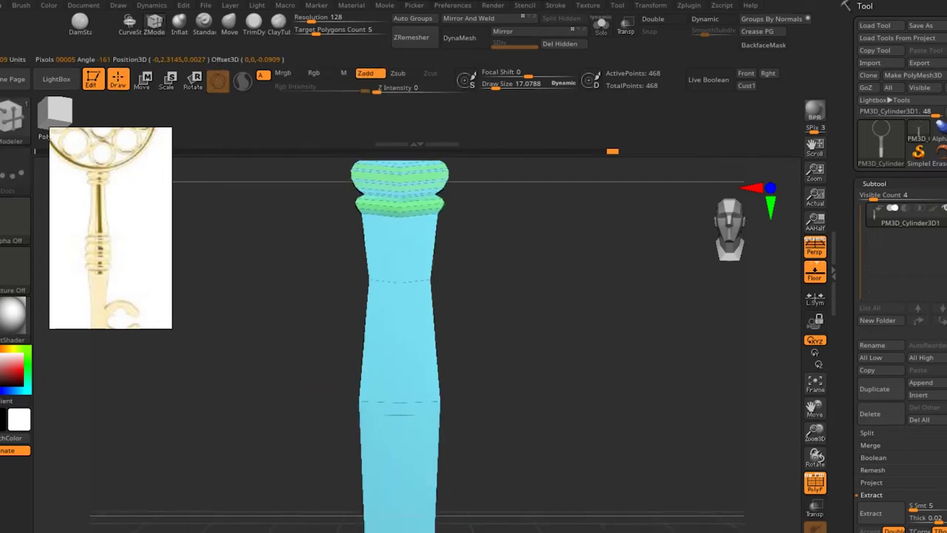
pyautogui.keyDown('alt'); pyautogui.moveTo(415, 367); pyautogui.dragTo(571, 363); pyautogui.keyUp('alt')
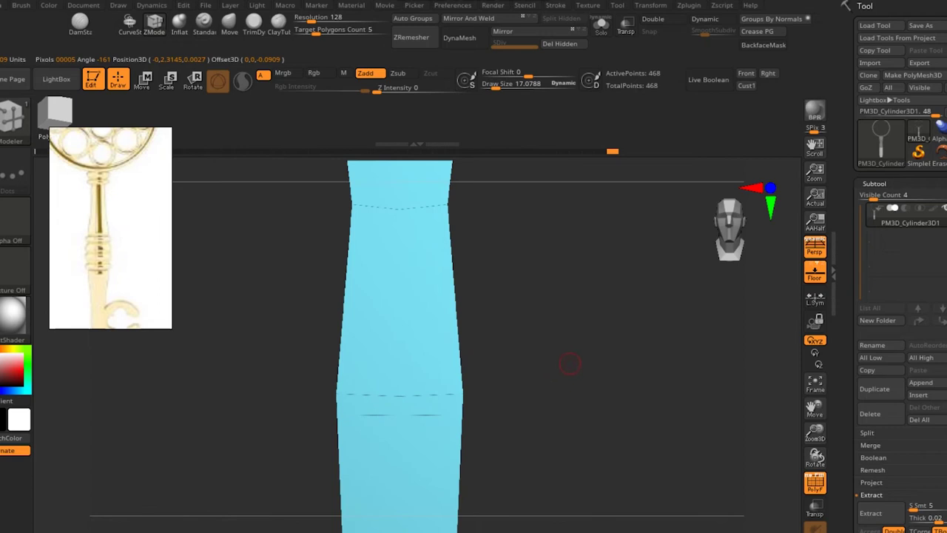
# Step: Switch to the ZModeler brush and reposition the clicked stem edge loop
pyautogui.press('b')
pyautogui.press('z')
pyautogui.press('m')
pyautogui.click(411, 357)
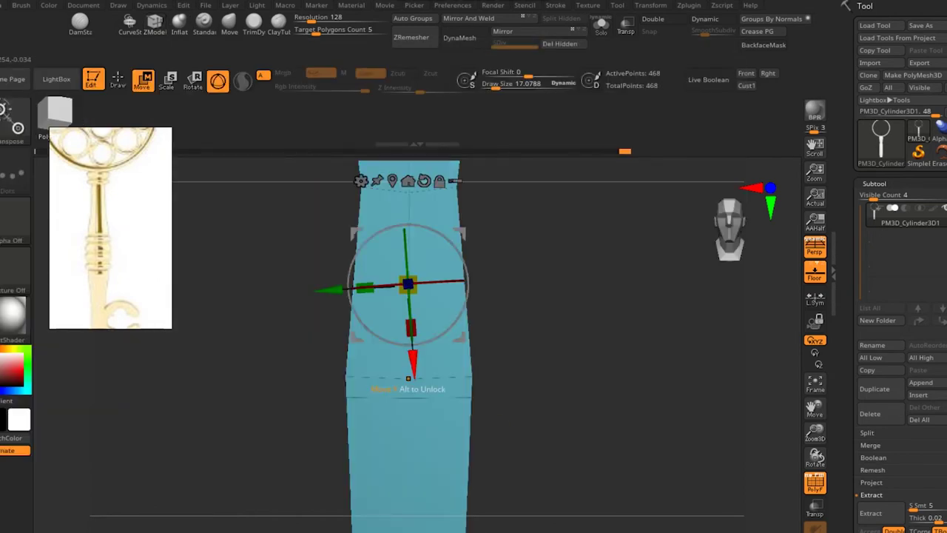
pyautogui.press('q')
# Step: Insert a new stem edge loop and scale it outward to flare the upper section's base
pyautogui.press('space')
pyautogui.click(539, 275)
pyautogui.click(409, 374)
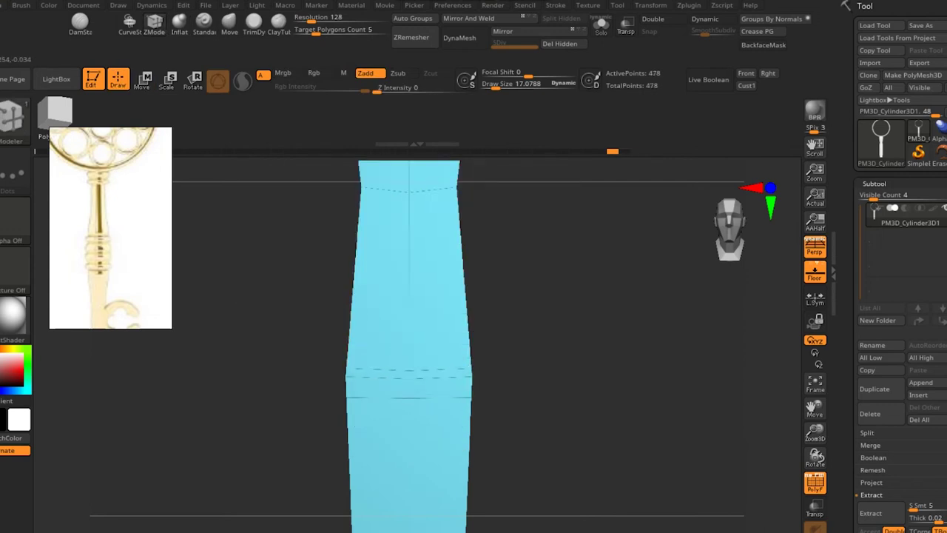
pyautogui.press('space')
pyautogui.click(550, 185)
pyautogui.click(316, 330)
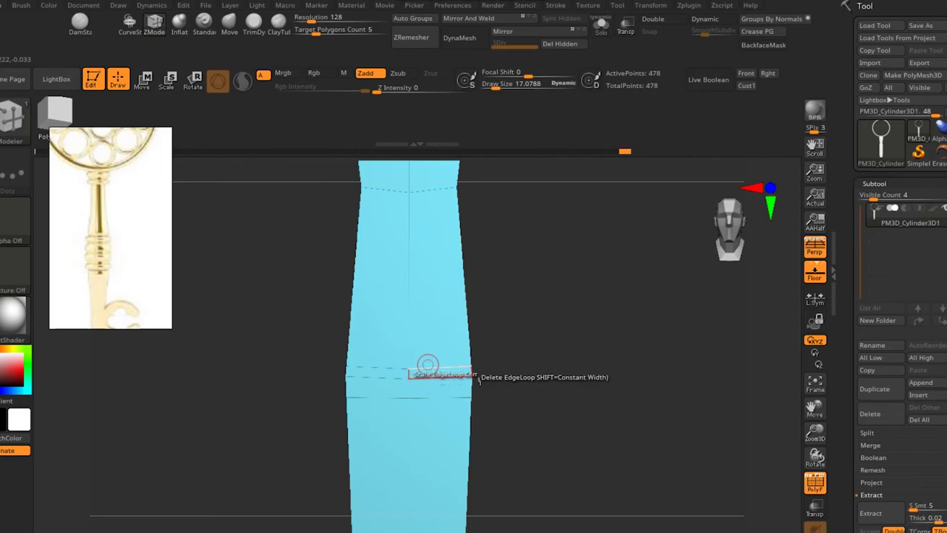
pyautogui.moveTo(409, 368); pyautogui.dragTo(444, 368)
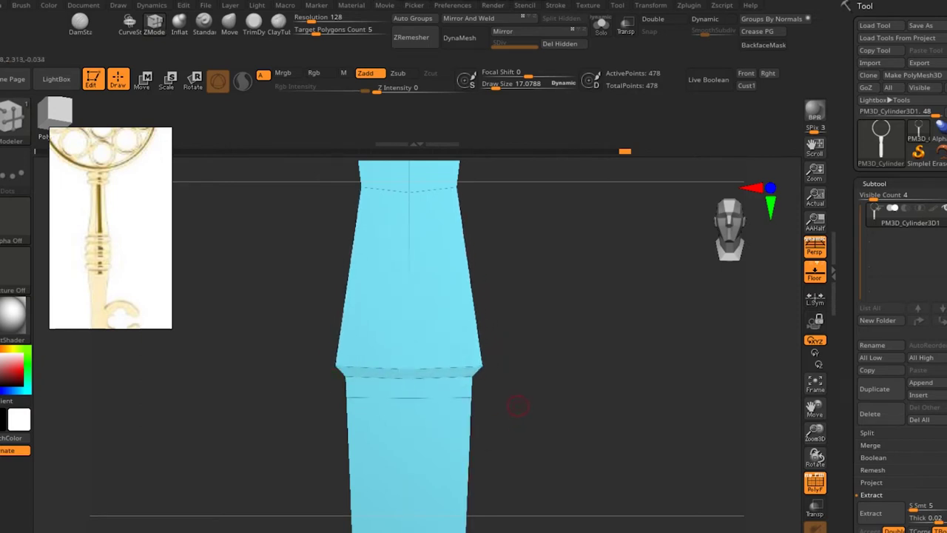
pyautogui.moveTo(541, 385); pyautogui.dragTo(542, 348)
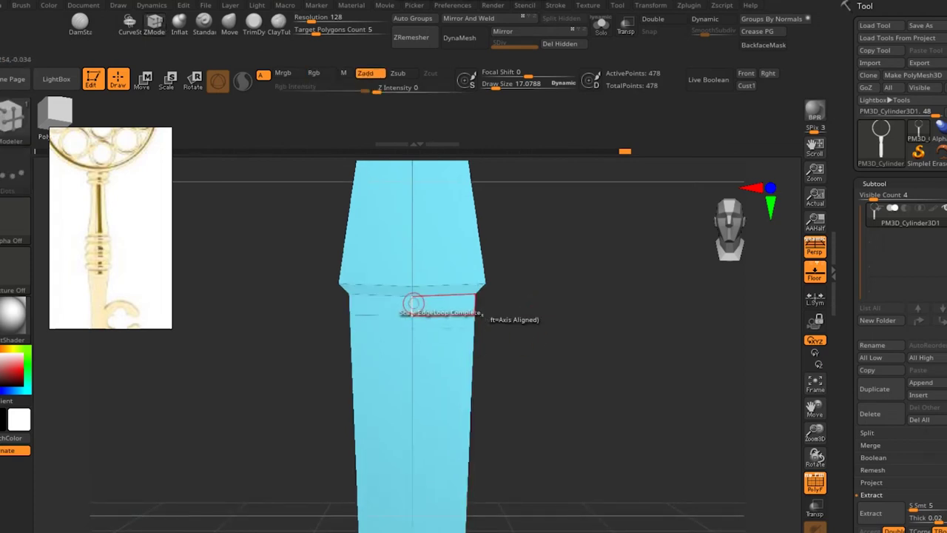
# Step: Insert an edge loop below the flare, slide it, and check the smooth subdivision preview
pyautogui.press('space')
pyautogui.click(412, 200)
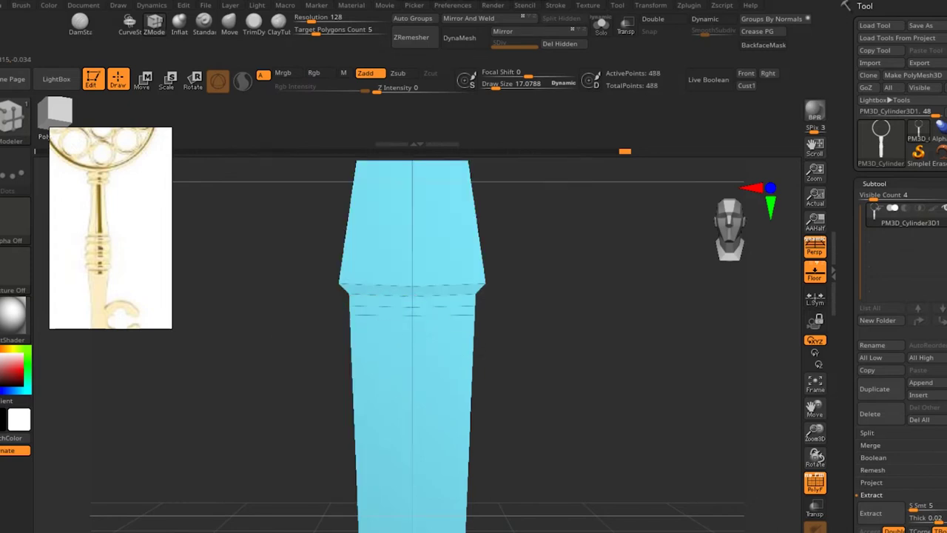
pyautogui.click(437, 342)
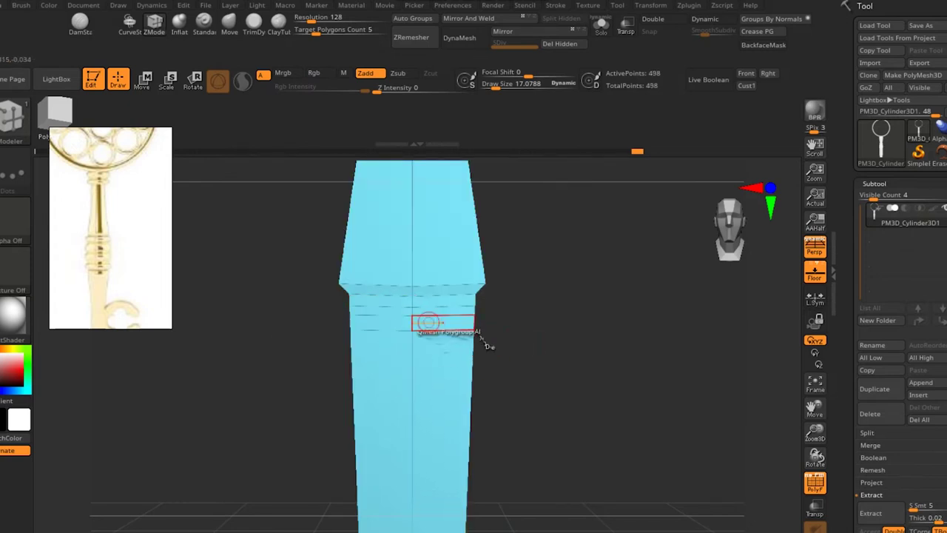
pyautogui.press('space')
pyautogui.click(560, 225)
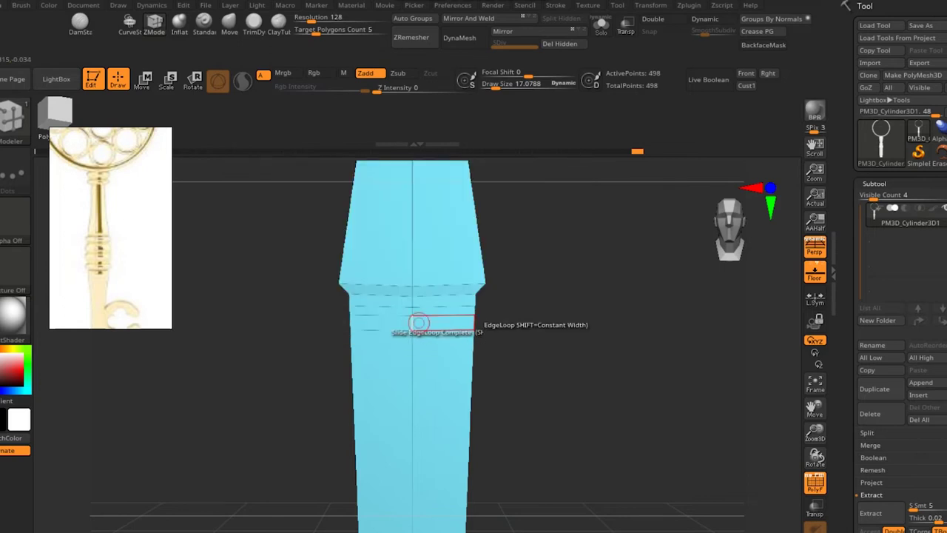
pyautogui.press('space')
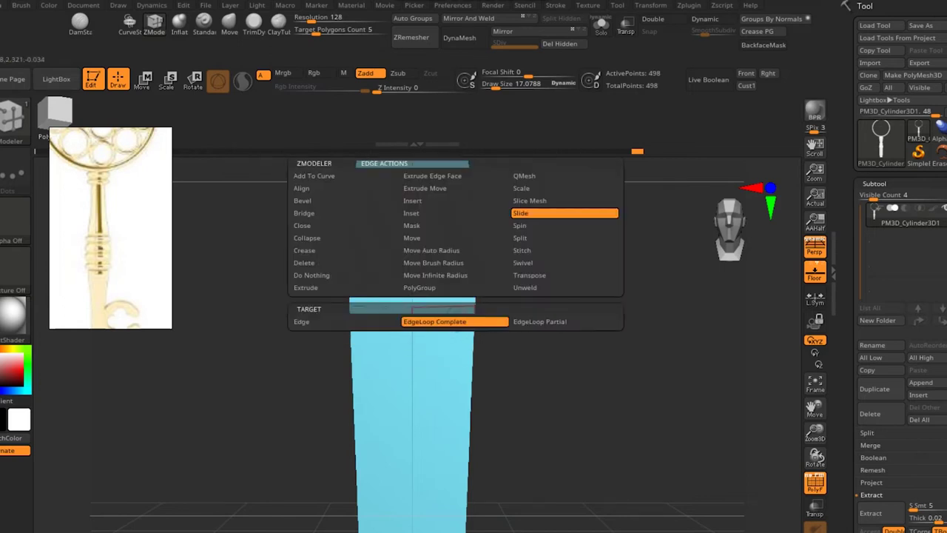
pyautogui.click(548, 184)
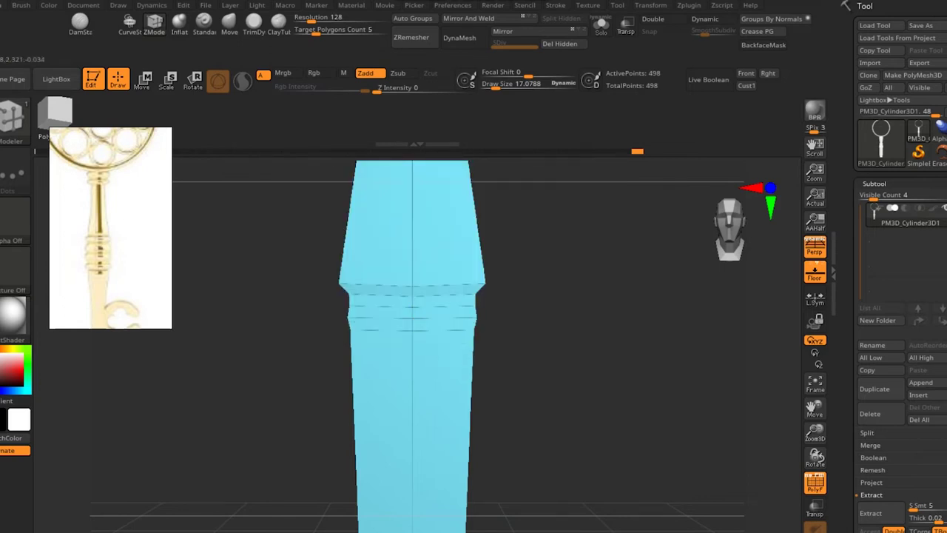
pyautogui.press('d')
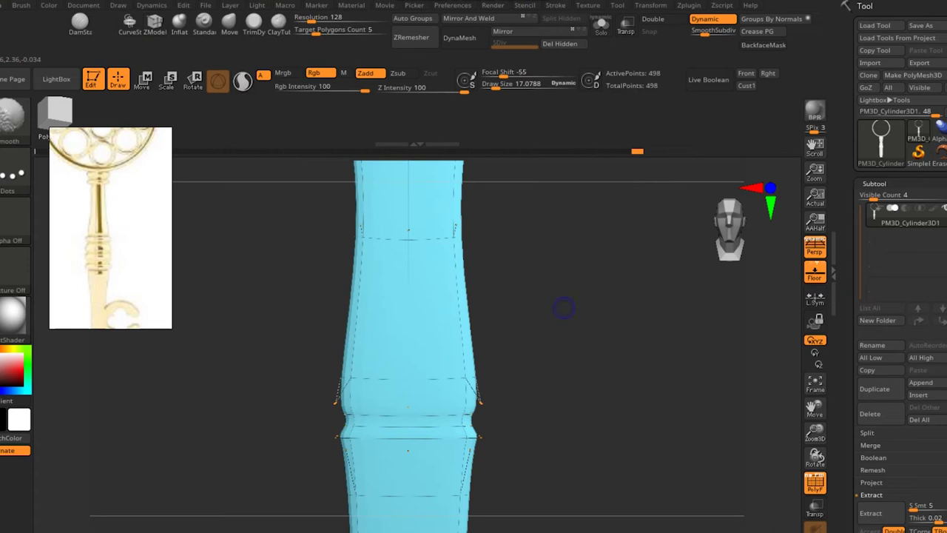
pyautogui.hotkey('shift', 'd')
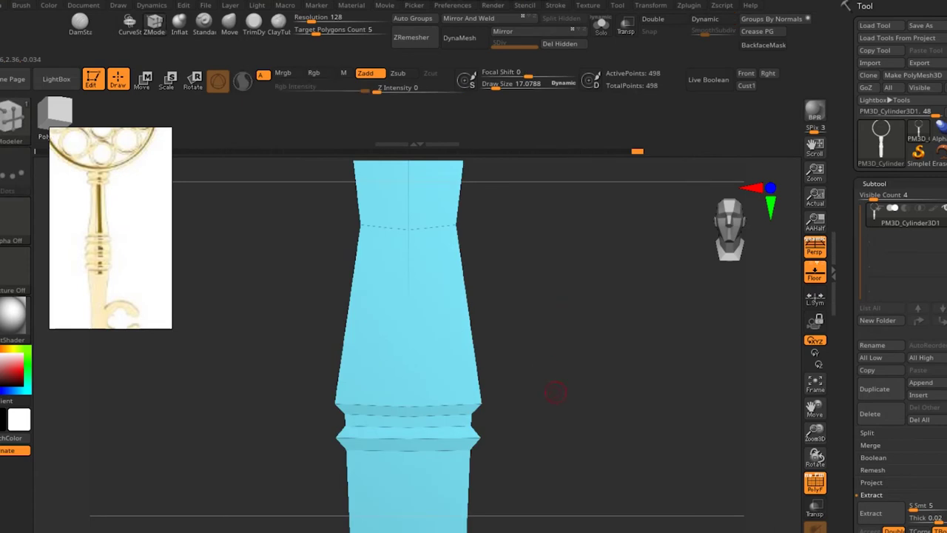
# Step: With ZModeler selected, push the top section out wider than the shaft
pyautogui.press('b')
pyautogui.press('z')
pyautogui.press('m')
pyautogui.moveTo(397, 234); pyautogui.dragTo(474, 296)
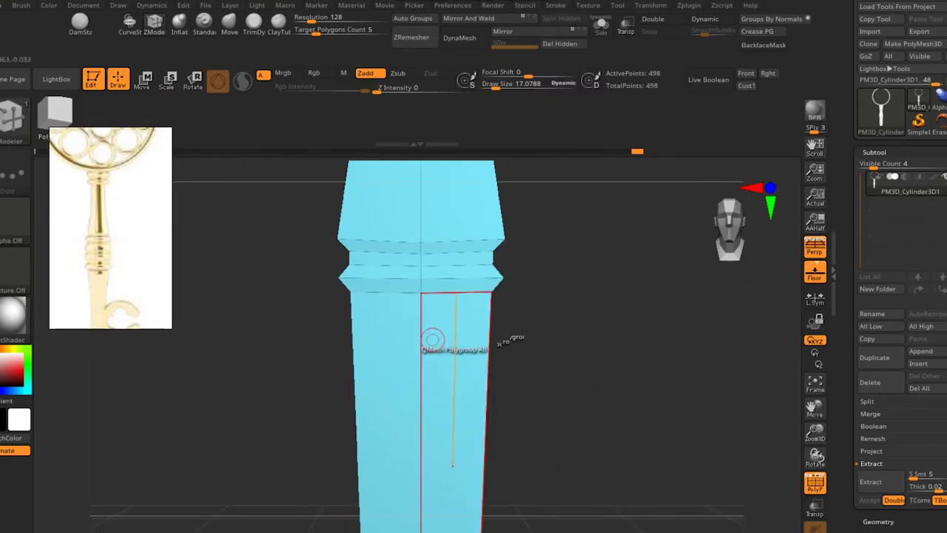
# Step: Insert four edge loops across the lower column to form stacked ridges
pyautogui.press('space')
pyautogui.click(376, 201)
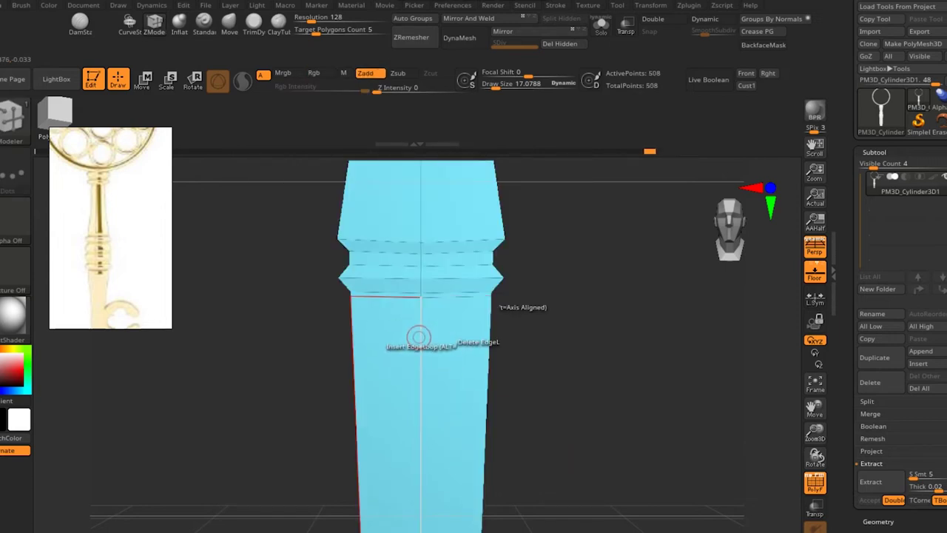
pyautogui.click(419, 347)
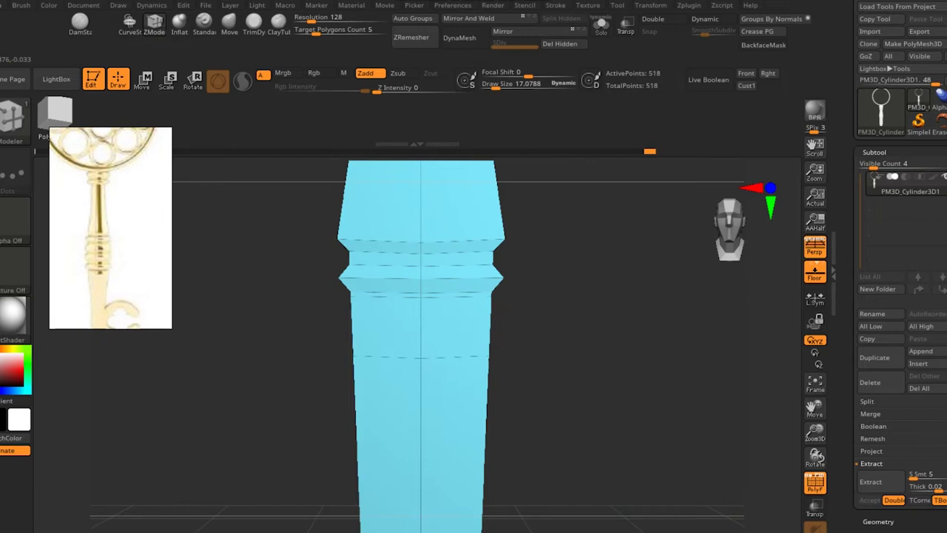
pyautogui.click(420, 330)
pyautogui.press('space')
pyautogui.click(529, 214)
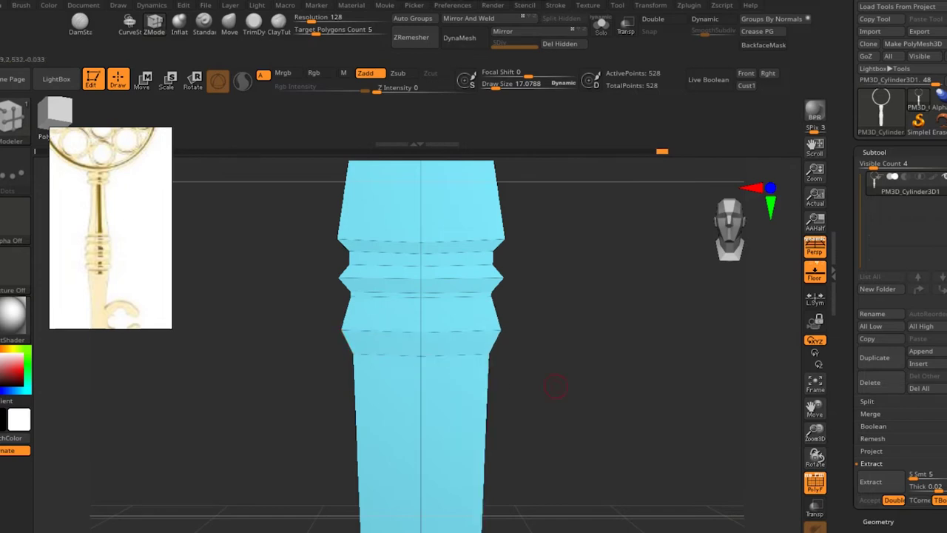
pyautogui.press('space')
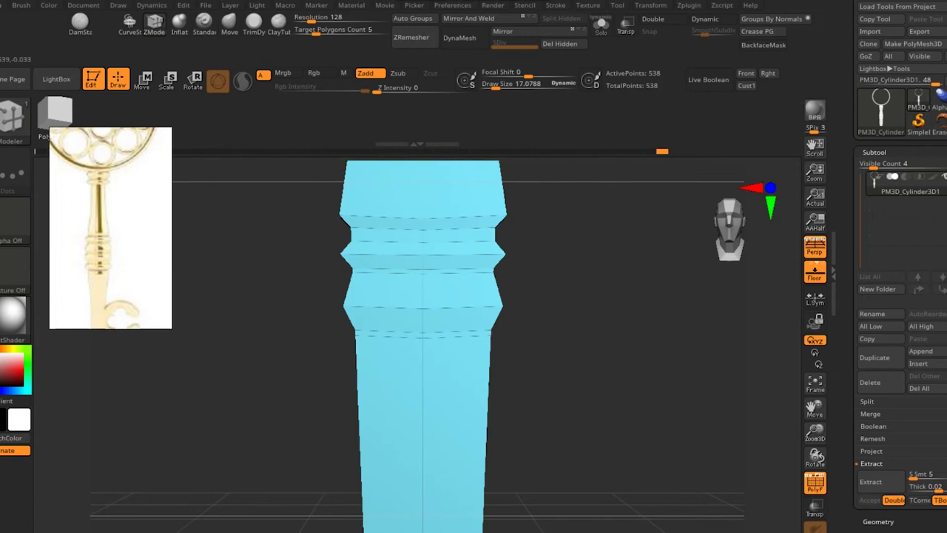
pyautogui.click(423, 394)
pyautogui.click(423, 362)
# Step: Add one more loop on the lower column, then zoom out to frame the ring head and stem
pyautogui.press('space')
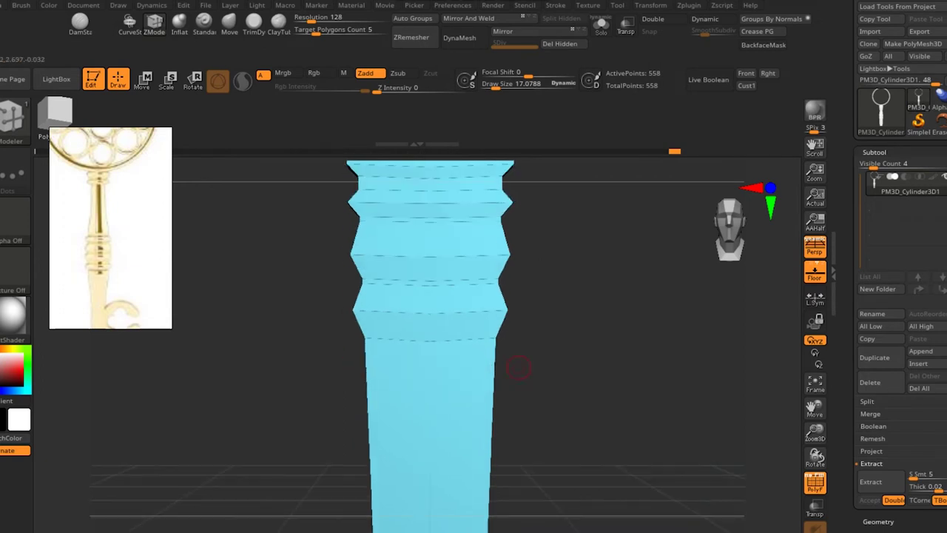
pyautogui.press('space')
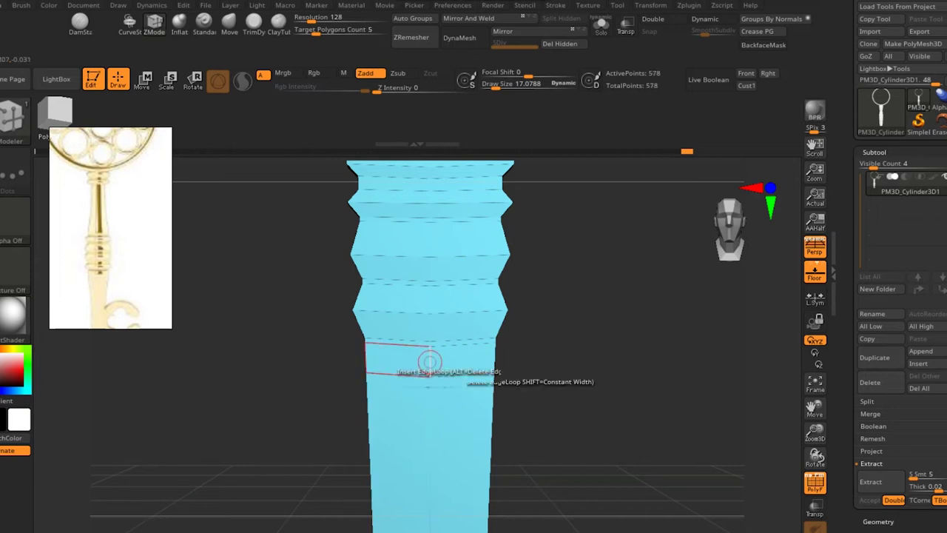
pyautogui.press('space')
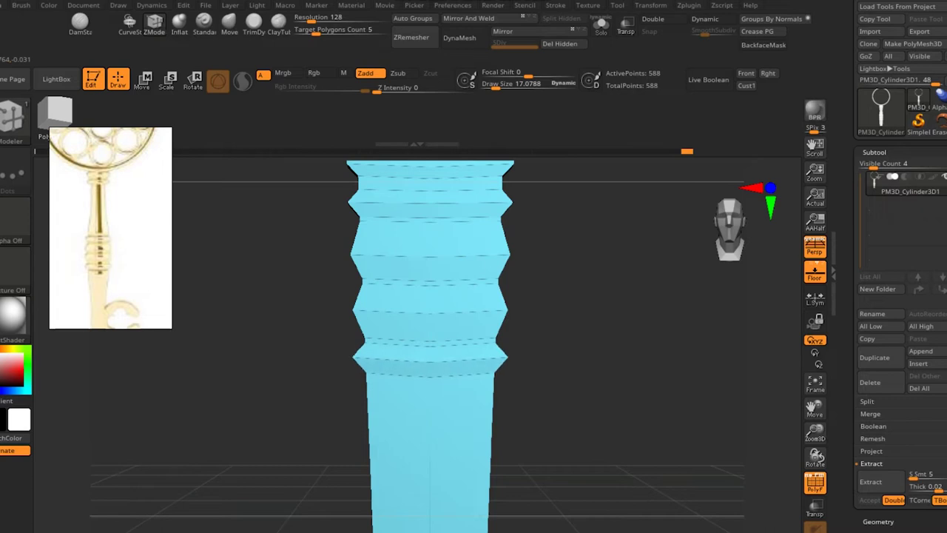
pyautogui.press('space')
pyautogui.click(382, 203)
pyautogui.click(393, 322)
pyautogui.keyDown('alt'); pyautogui.moveTo(563, 435); pyautogui.dragTo(564, 379); pyautogui.keyUp('alt')
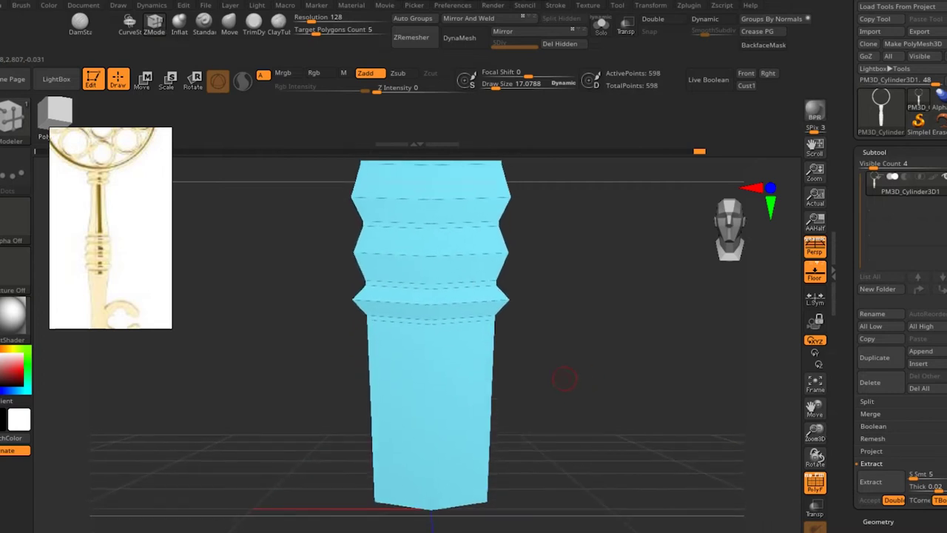
pyautogui.keyDown('alt'); pyautogui.moveTo(567, 402); pyautogui.dragTo(567, 444); pyautogui.keyUp('alt')
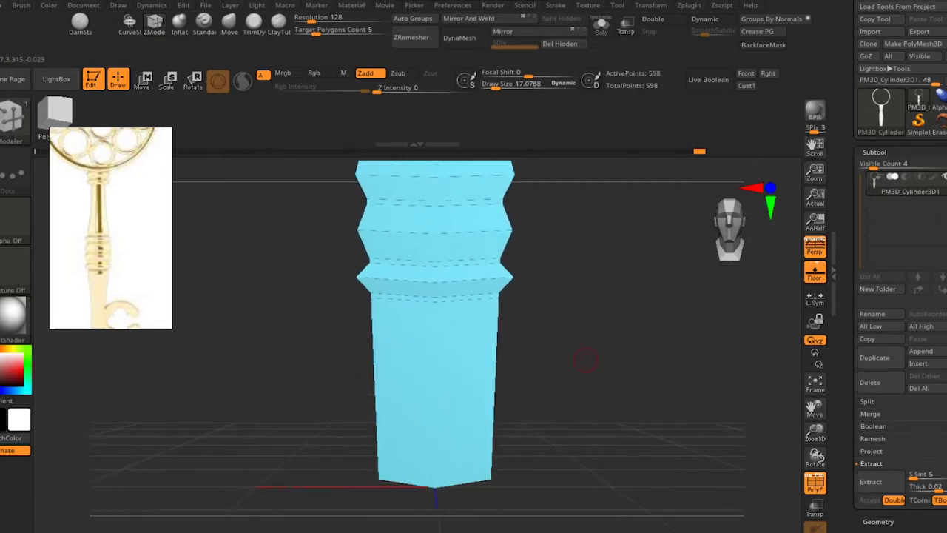
pyautogui.moveTo(567, 385)
pyautogui.keyDown('alt'); pyautogui.mouseDown()
pyautogui.moveTo(566, 440)
pyautogui.moveTo(473, 425)
pyautogui.mouseUp(); pyautogui.keyUp('alt')
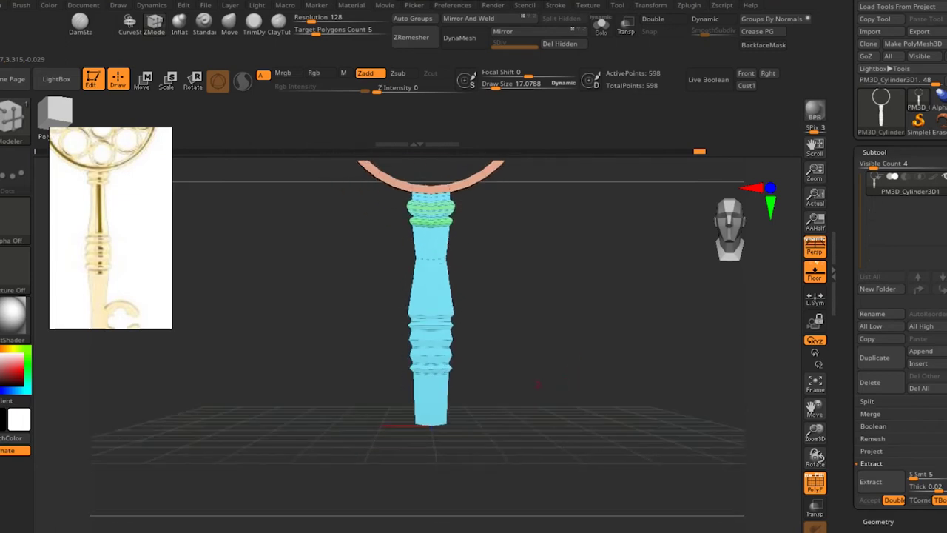
# Step: Mask the upper column and stretch the lower stem downward with the Move gizmo
pyautogui.keyDown('ctrl'); pyautogui.moveTo(403, 406); pyautogui.dragTo(451, 374); pyautogui.keyUp('ctrl')
pyautogui.keyDown('ctrl'); pyautogui.click(518, 370); pyautogui.keyUp('ctrl')
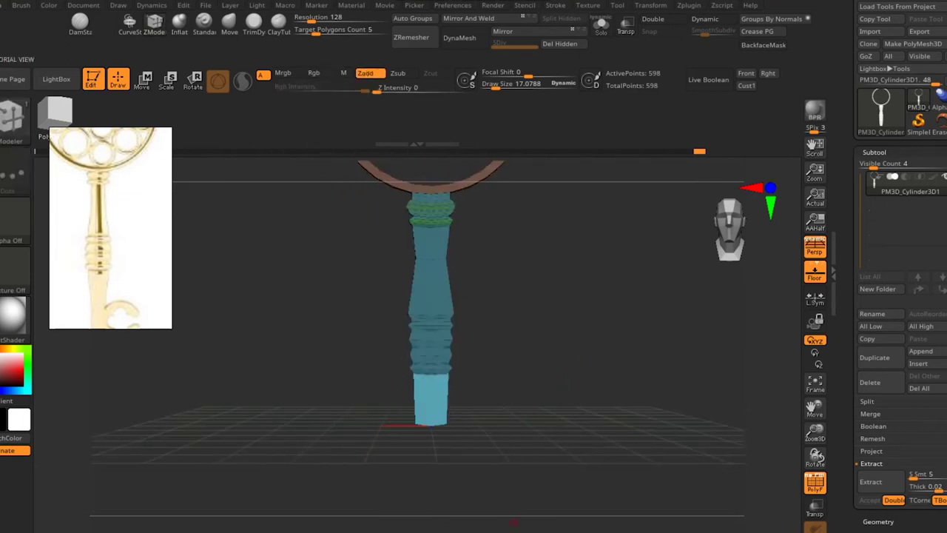
pyautogui.press('w')
pyautogui.moveTo(431, 228); pyautogui.dragTo(431, 348)
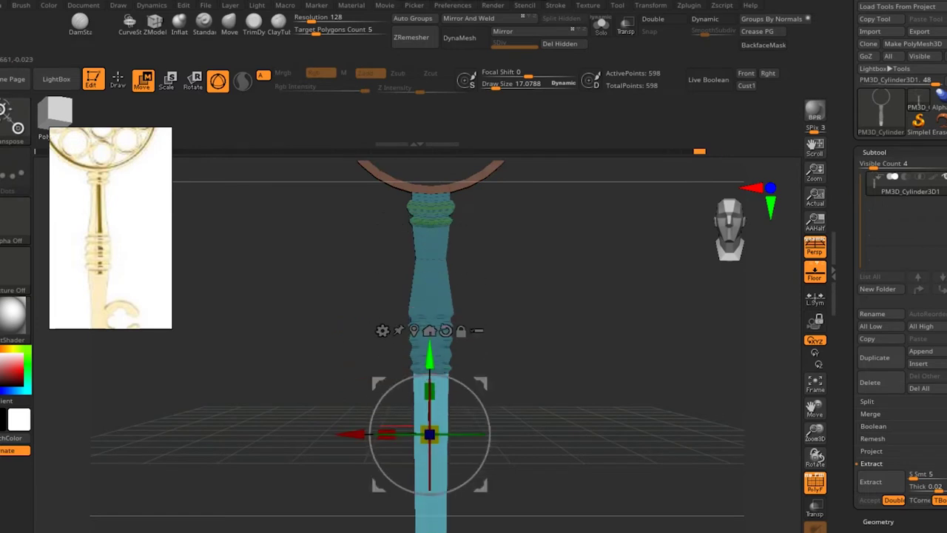
pyautogui.keyDown('alt'); pyautogui.moveTo(518, 444); pyautogui.dragTo(518, 318); pyautogui.keyUp('alt')
pyautogui.moveTo(437, 263); pyautogui.dragTo(437, 295)
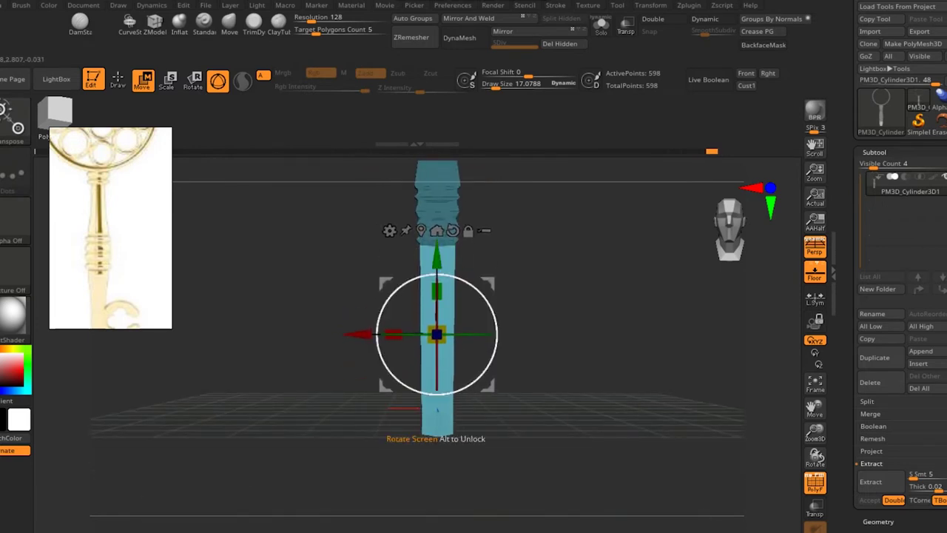
pyautogui.press('q')
pyautogui.keyDown('ctrl'); pyautogui.click(512, 286); pyautogui.keyUp('ctrl')
# Step: Switch to ZModeler and insert an edge loop across the lengthened lower shaft
pyautogui.keyDown('alt'); pyautogui.moveTo(512, 286); pyautogui.dragTo(458, 370); pyautogui.keyUp('alt')
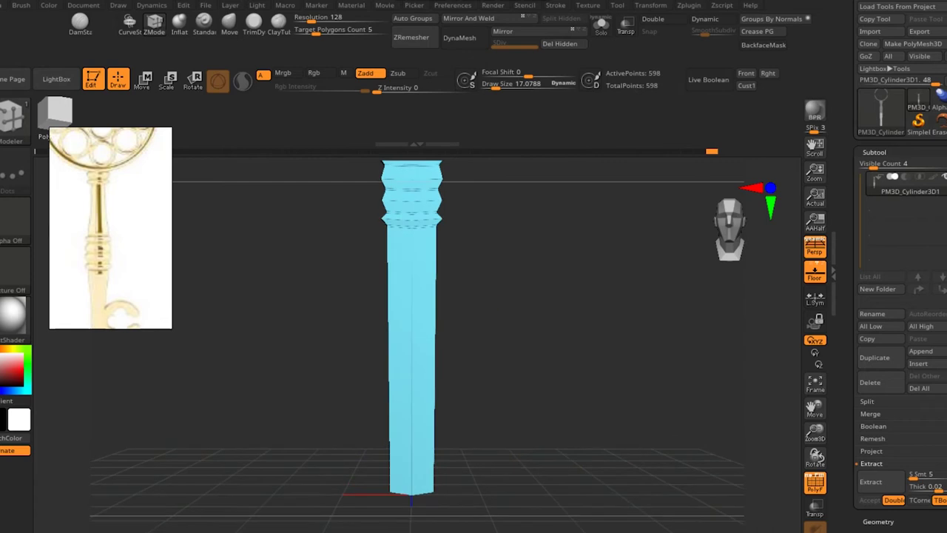
pyautogui.keyDown('alt'); pyautogui.moveTo(459, 226); pyautogui.dragTo(459, 232); pyautogui.keyUp('alt')
pyautogui.press('b')
pyautogui.press('z')
pyautogui.press('m')
pyautogui.press('space')
pyautogui.click(400, 199)
pyautogui.click(414, 285)
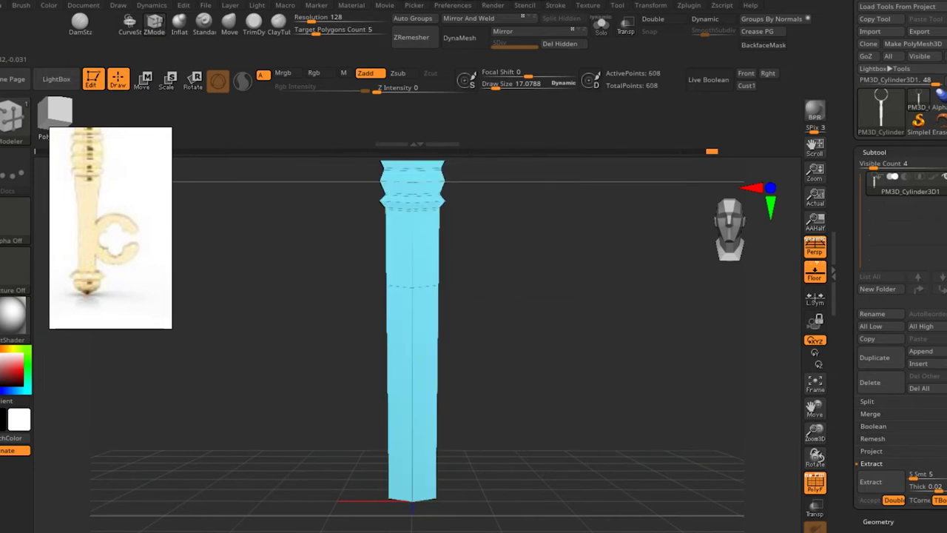
# Step: Taper the lower column with a polygroup-strip action, then straighten the shaft below the flare
pyautogui.press('space')
pyautogui.click(518, 189)
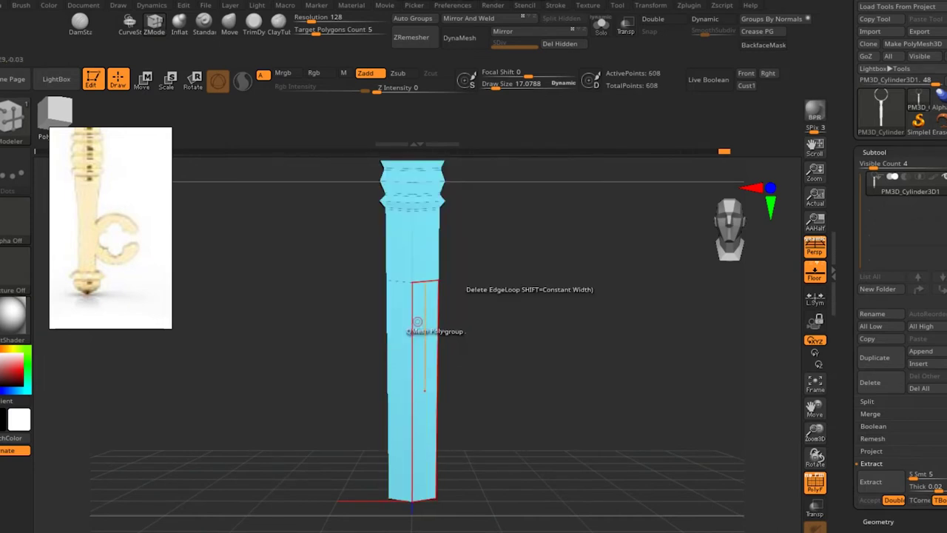
pyautogui.moveTo(427, 282); pyautogui.dragTo(403, 282)
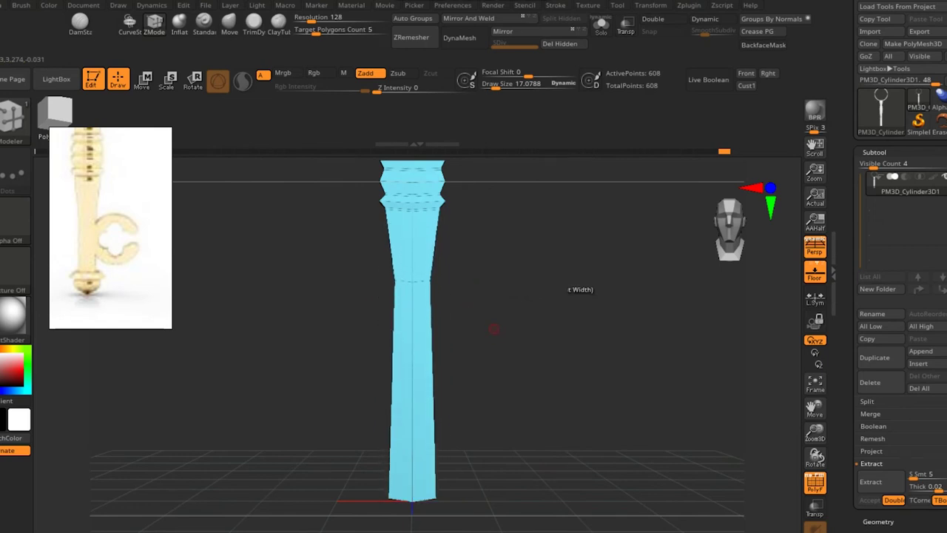
pyautogui.moveTo(494, 328); pyautogui.dragTo(491, 333)
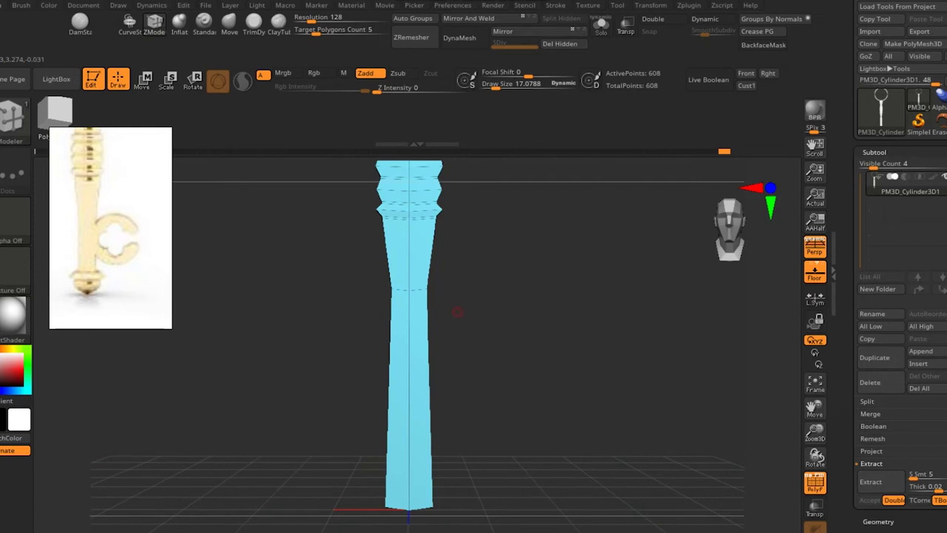
pyautogui.moveTo(437, 305); pyautogui.dragTo(431, 308)
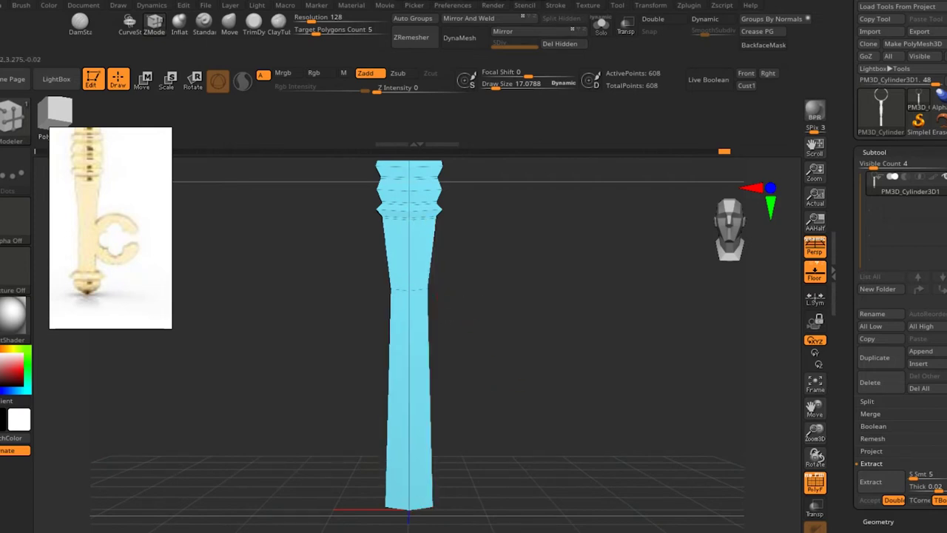
pyautogui.moveTo(408, 511); pyautogui.dragTo(424, 489)
# Step: Mask the upper column with Transpose Loop Complete and move the lower section
pyautogui.press('space')
pyautogui.click(531, 275)
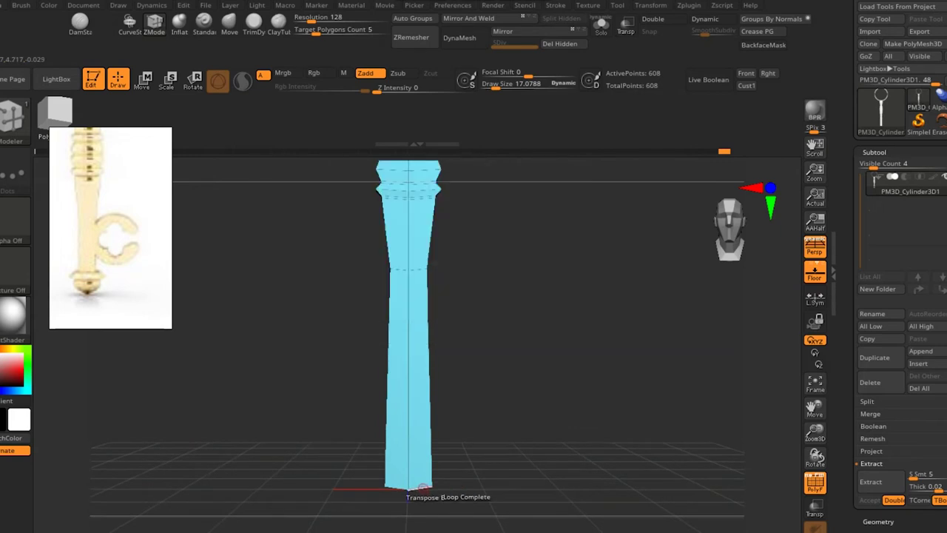
pyautogui.click(423, 489)
pyautogui.moveTo(419, 486); pyautogui.dragTo(431, 486)
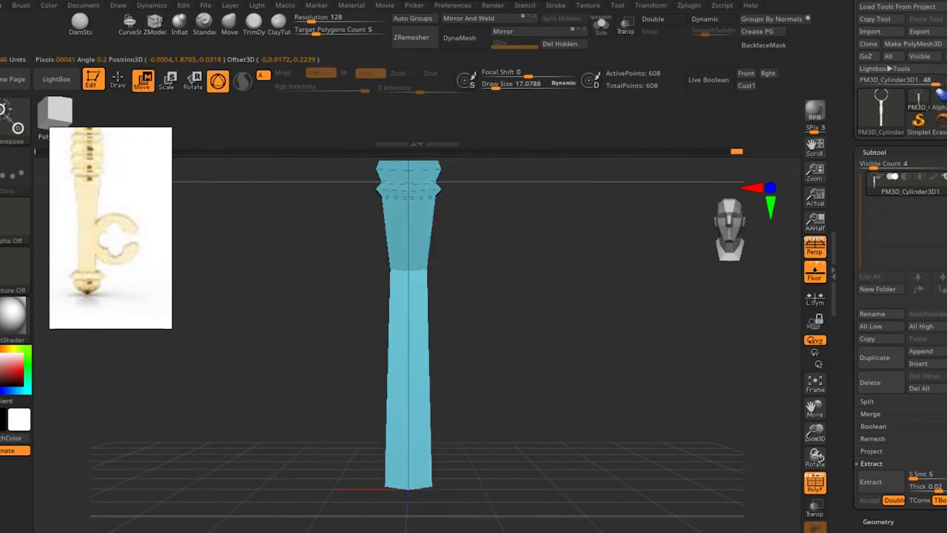
# Step: Switch to the Move gizmo in front view and reposition and realign its pivot on the column
pyautogui.press('q')
pyautogui.moveTo(422, 439)
pyautogui.mouseDown()
pyautogui.moveTo(426, 484)
pyautogui.moveTo(415, 270)
pyautogui.mouseUp()
pyautogui.press('w')
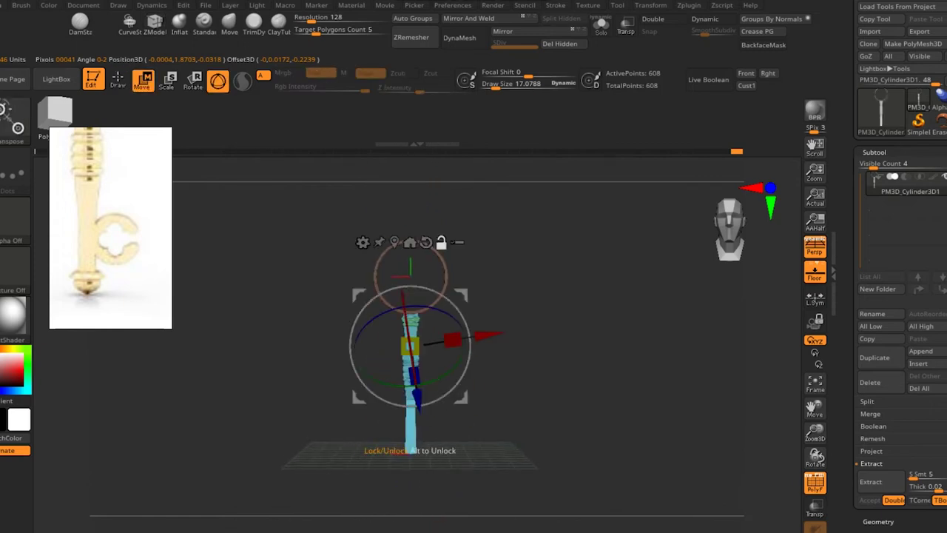
pyautogui.keyDown('shift'); pyautogui.moveTo(562, 355); pyautogui.dragTo(563, 305); pyautogui.keyUp('shift')
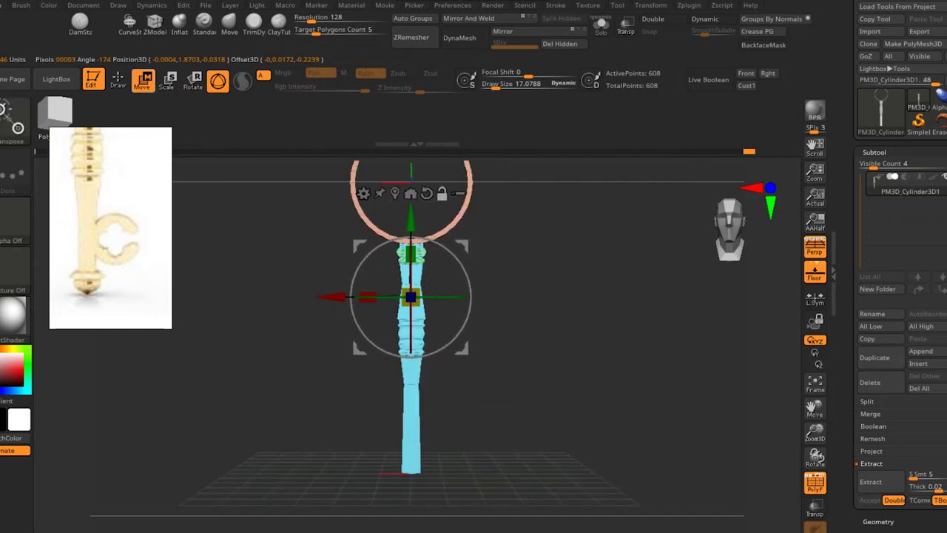
pyautogui.click(414, 471)
pyautogui.click(412, 297)
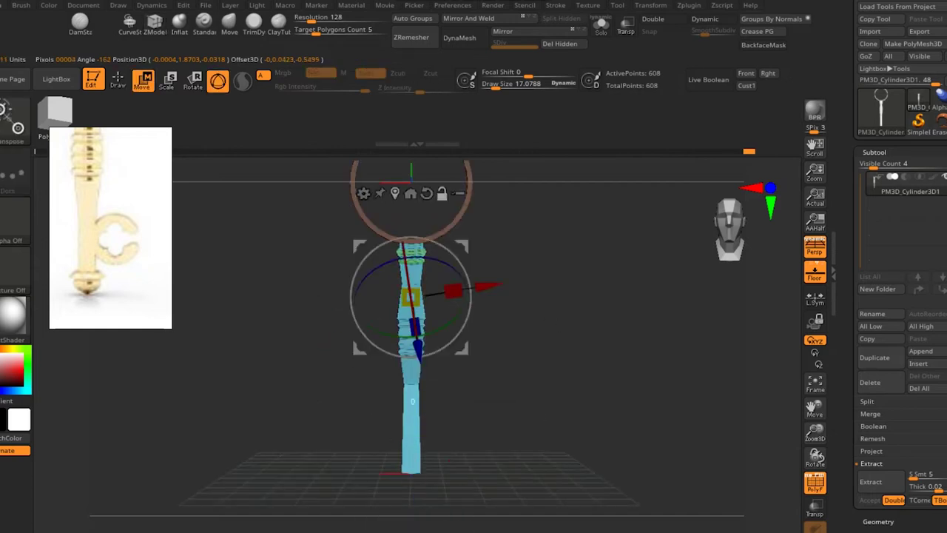
pyautogui.click(427, 194)
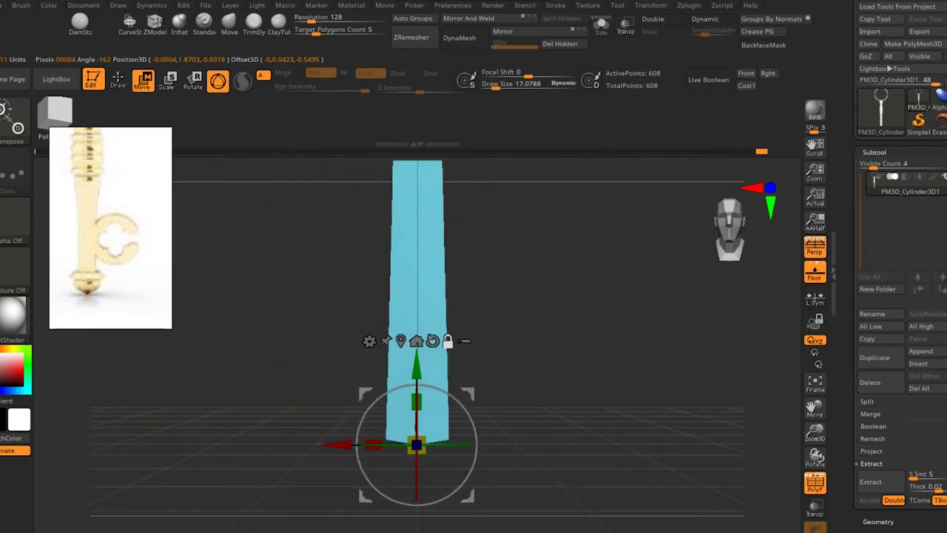
# Step: Mask the upper column, try widening the base, then undo the over-wide scale
pyautogui.hotkey('ctrl', 'z')
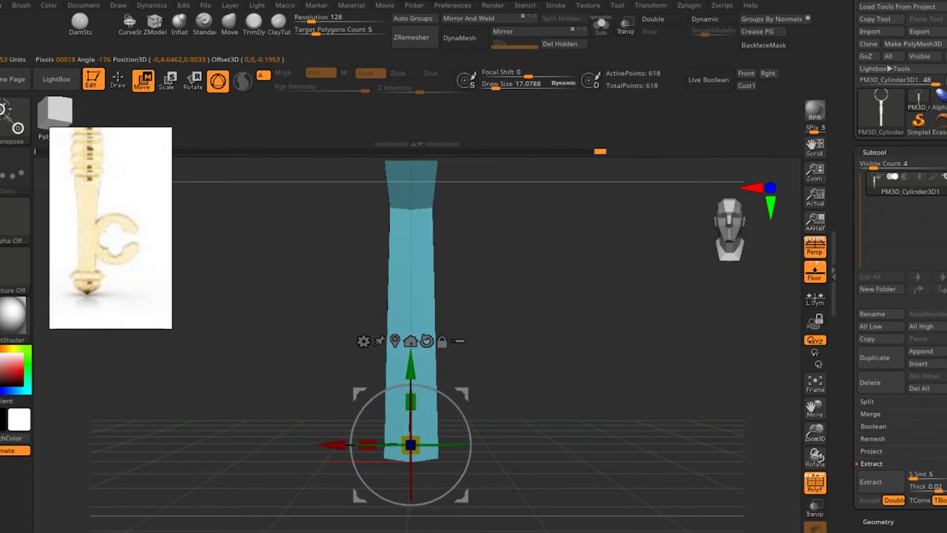
pyautogui.moveTo(410, 444)
pyautogui.mouseDown()
pyautogui.moveTo(403, 488)
pyautogui.moveTo(404, 477)
pyautogui.mouseUp()
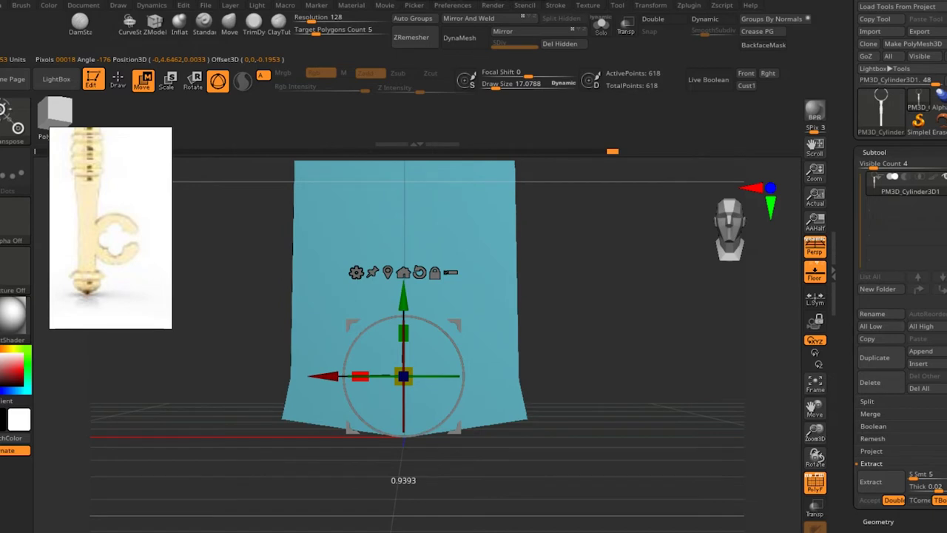
pyautogui.hotkey('ctrl', 'z')
pyautogui.hotkey('ctrl', 'z')
pyautogui.hotkey('ctrl', 'z')
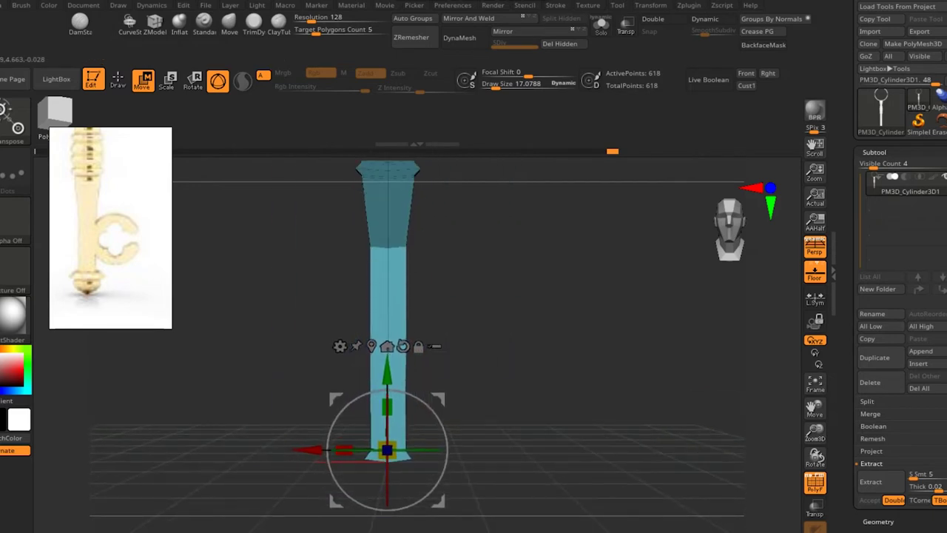
pyautogui.press('q')
pyautogui.hotkey('ctrl', 'z')
pyautogui.hotkey('ctrl', 'z')
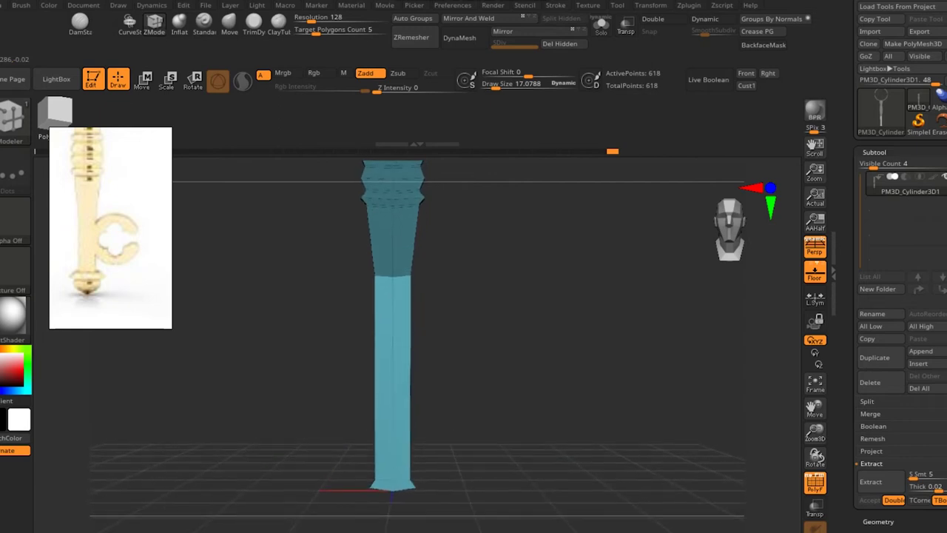
pyautogui.hotkey('ctrl', 'z')
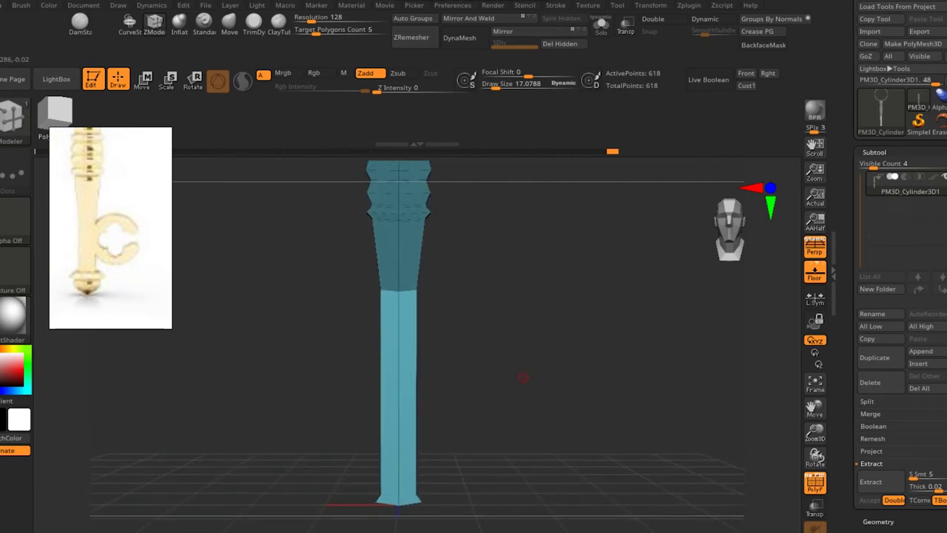
# Step: Undo two stray changes and choose the polygon strip action for the lower shaft
pyautogui.hotkey('ctrl', 'z')
pyautogui.hotkey('ctrl', 'z')
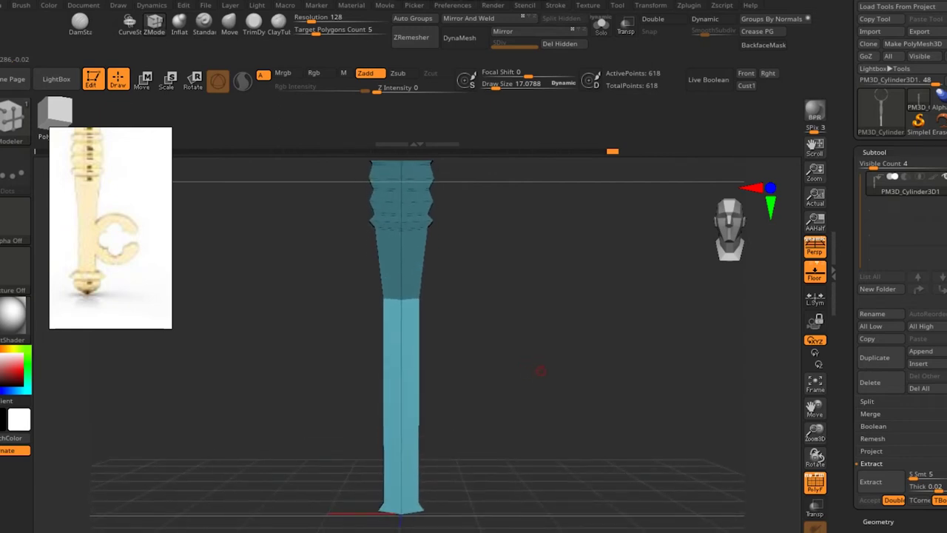
pyautogui.hotkey('ctrl', 'z')
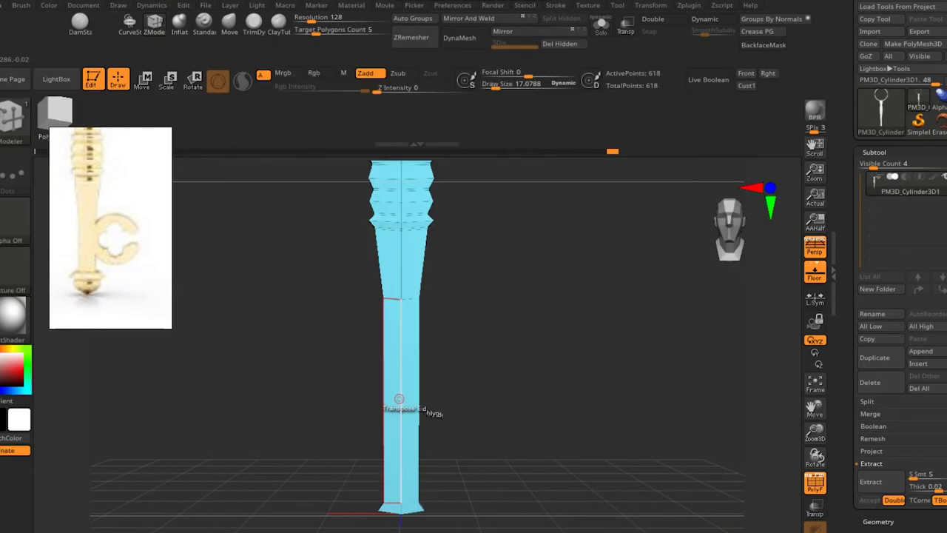
pyautogui.press('space')
pyautogui.click(400, 201)
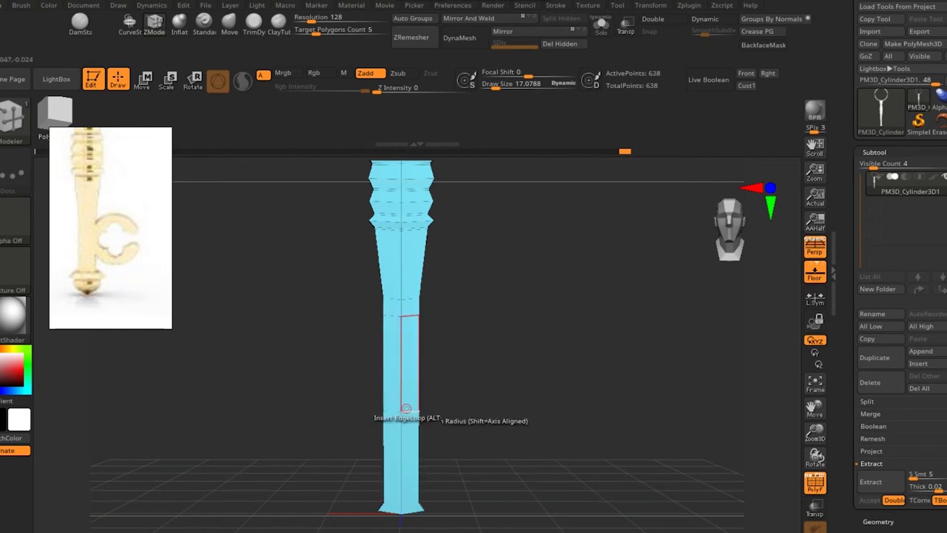
pyautogui.scroll(3, 489, 331)
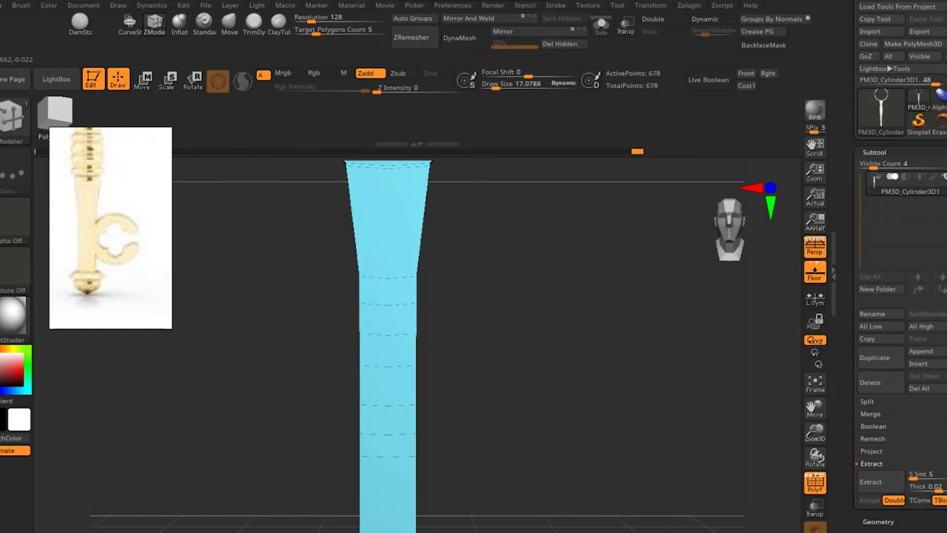
# Step: Rotate to a straight front view of the column and choose the Slice Mesh edge action
pyautogui.moveTo(543, 331)
pyautogui.mouseDown()
pyautogui.moveTo(501, 321)
pyautogui.moveTo(518, 338)
pyautogui.moveTo(539, 322)
pyautogui.moveTo(463, 333)
pyautogui.moveTo(467, 319)
pyautogui.moveTo(513, 319)
pyautogui.mouseUp()
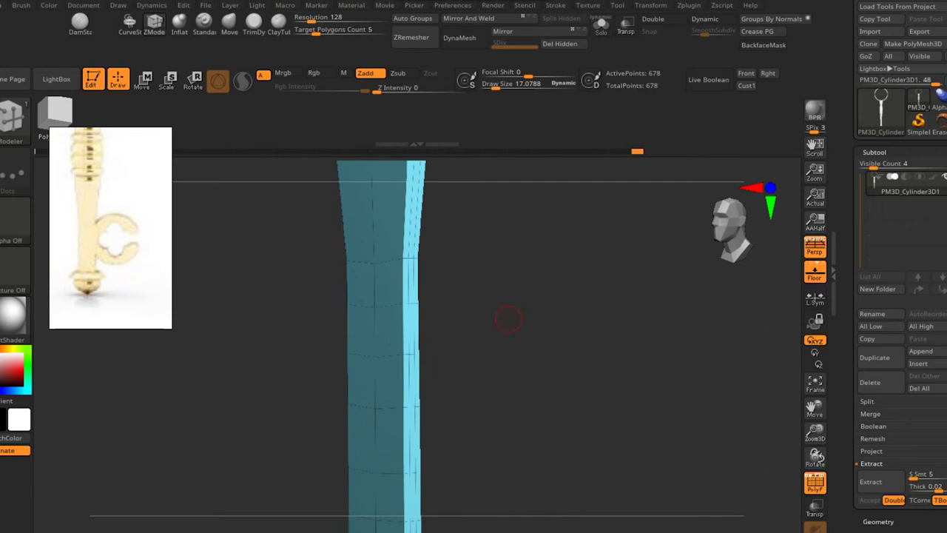
pyautogui.moveTo(510, 314); pyautogui.dragTo(380, 294)
pyautogui.moveTo(377, 340); pyautogui.dragTo(359, 417)
pyautogui.press('space')
pyautogui.click(439, 200)
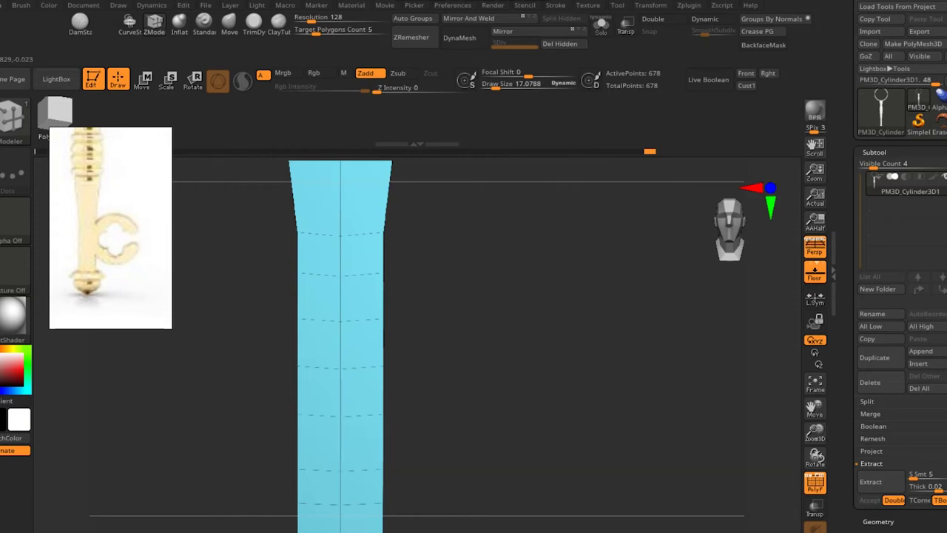
# Step: Extrude a flat strip from the shaft's side and stretch it right into the key bit
pyautogui.moveTo(490, 331)
pyautogui.mouseDown()
pyautogui.moveTo(416, 323)
pyautogui.moveTo(562, 333)
pyautogui.mouseUp()
pyautogui.press('space')
pyautogui.click(264, 176)
pyautogui.keyDown('shift'); pyautogui.moveTo(624, 391); pyautogui.dragTo(630, 412); pyautogui.keyUp('shift')
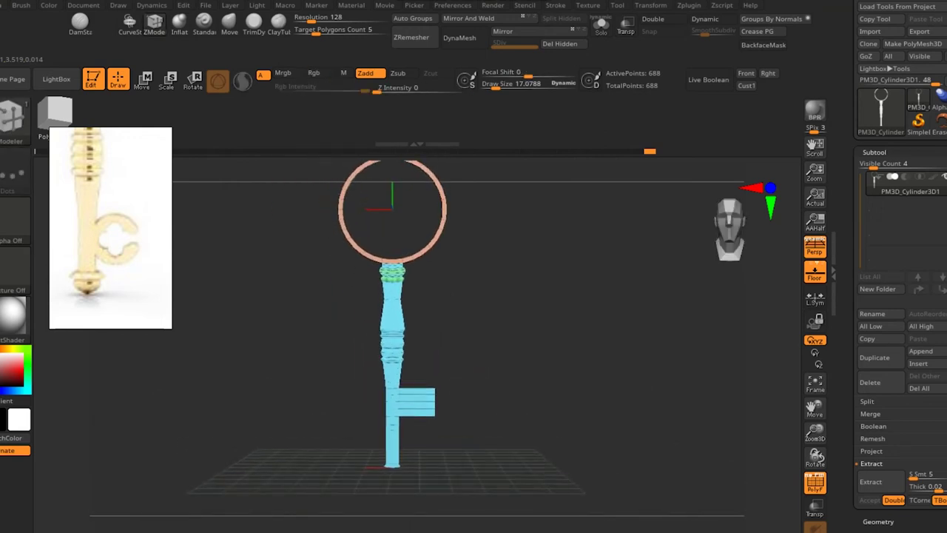
pyautogui.moveTo(641, 332)
pyautogui.keyDown('alt'); pyautogui.mouseDown(button='right')
pyautogui.moveTo(568, 309)
pyautogui.moveTo(462, 321)
pyautogui.mouseUp(button='right'); pyautogui.keyUp('alt')
pyautogui.press('space')
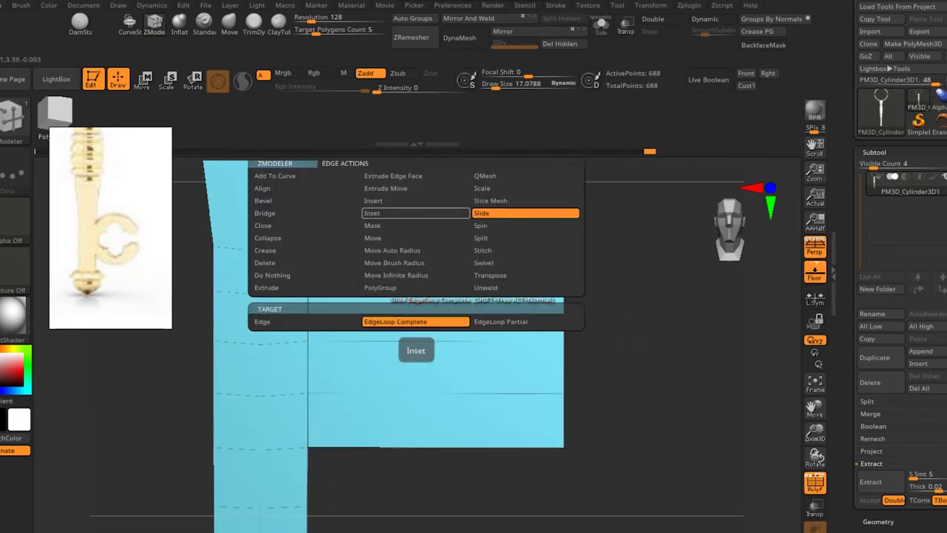
pyautogui.click(373, 201)
pyautogui.click(372, 296)
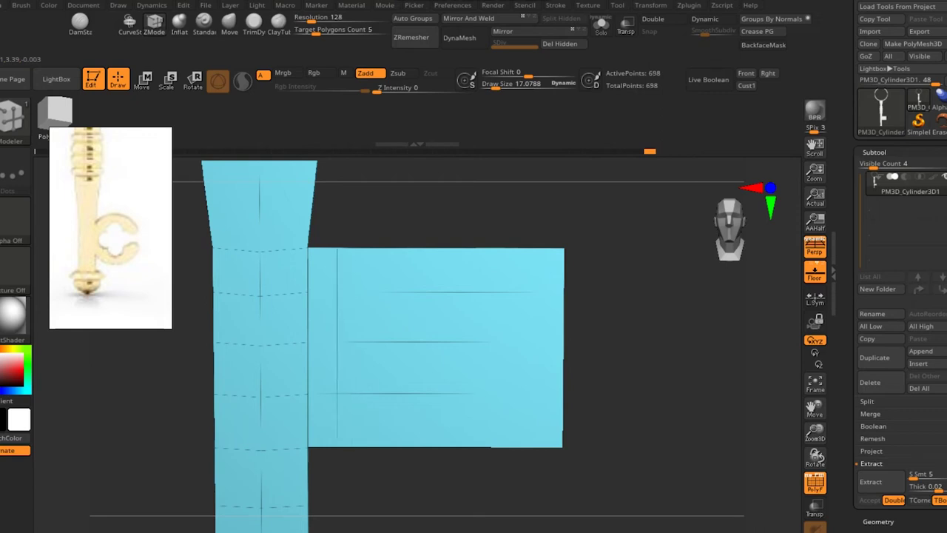
pyautogui.click(459, 311)
pyautogui.hotkey('ctrl', 'z')
pyautogui.click(473, 292)
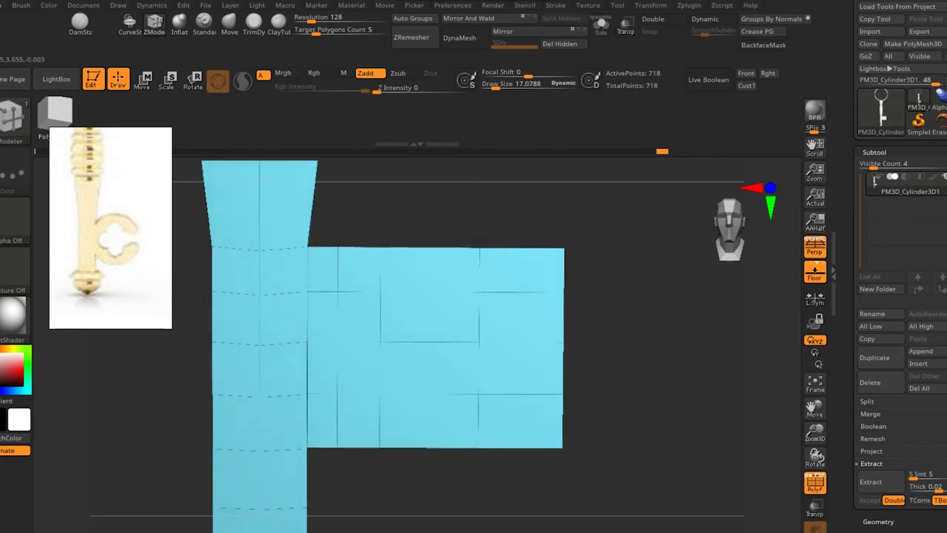
pyautogui.moveTo(636, 296); pyautogui.dragTo(607, 297)
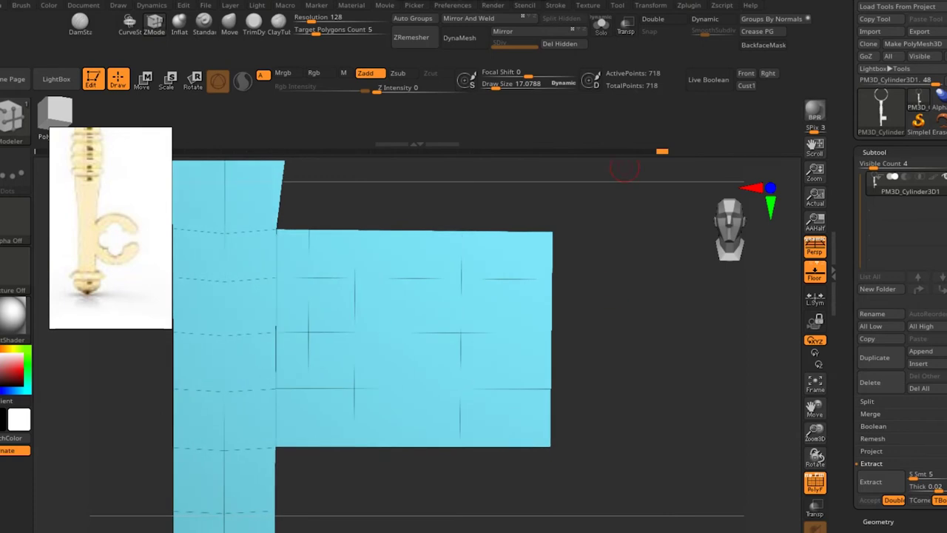
pyautogui.hotkey('shift', 'f')
pyautogui.hotkey('shift', 'f')
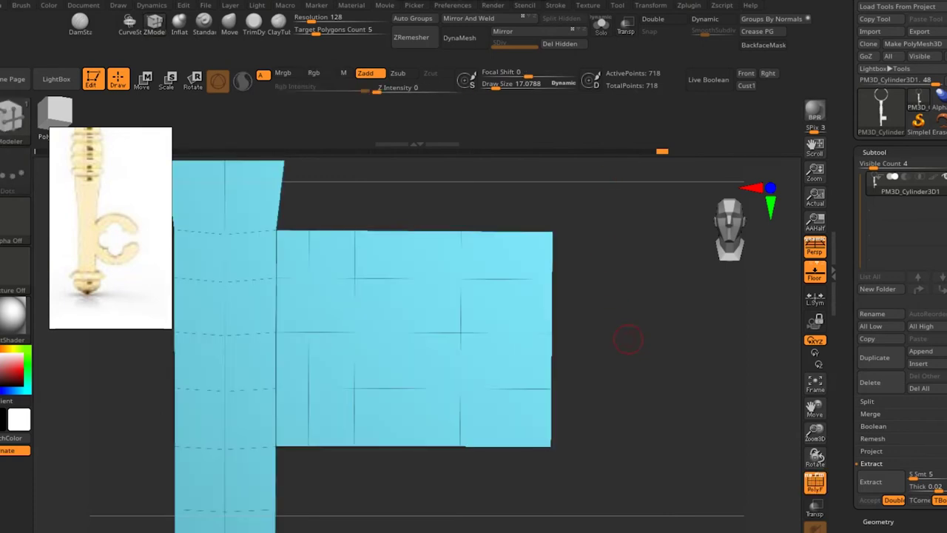
pyautogui.moveTo(638, 189); pyautogui.dragTo(650, 189)
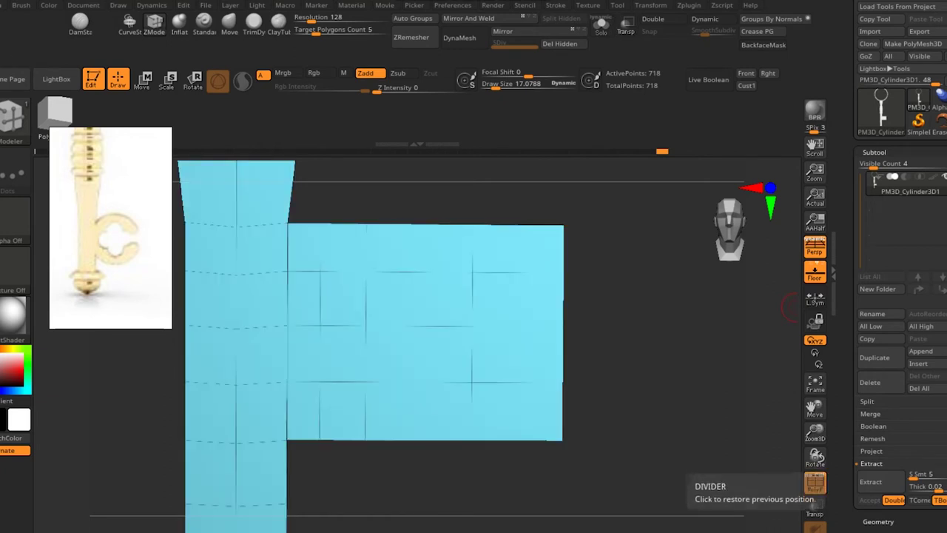
pyautogui.moveTo(675, 390); pyautogui.dragTo(674, 344)
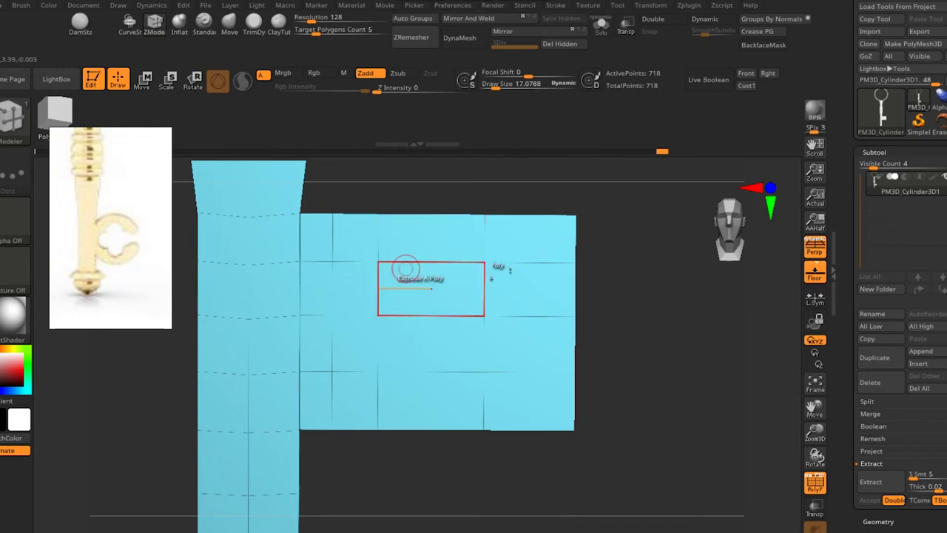
# Step: Insert PolyCenter points into the key bit's middle polygons and delete its middle edge loop
pyautogui.press('space')
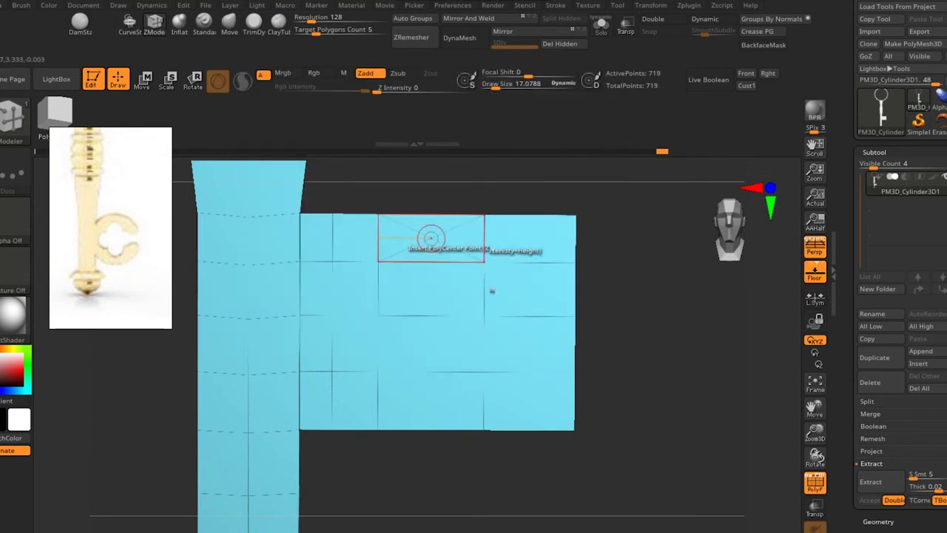
pyautogui.click(429, 396)
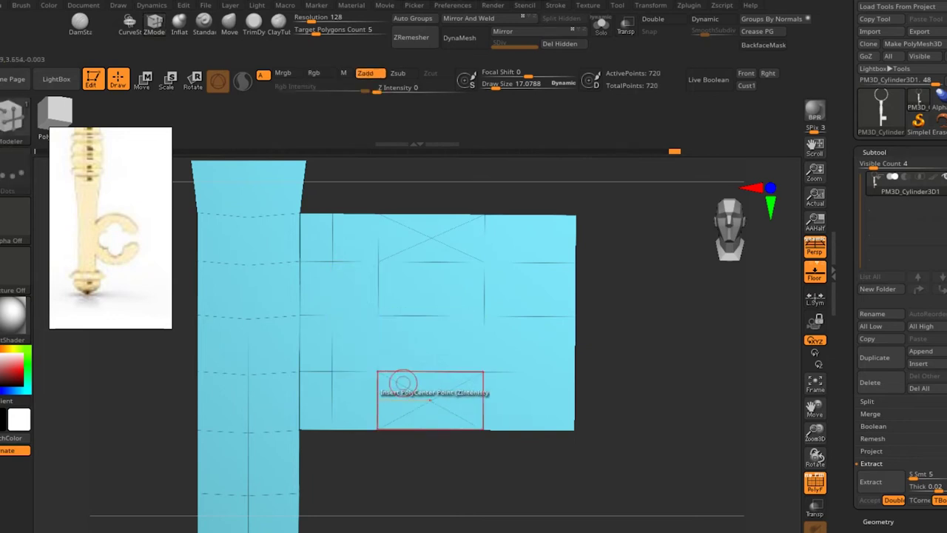
pyautogui.keyDown('alt'); pyautogui.click(437, 317); pyautogui.keyUp('alt')
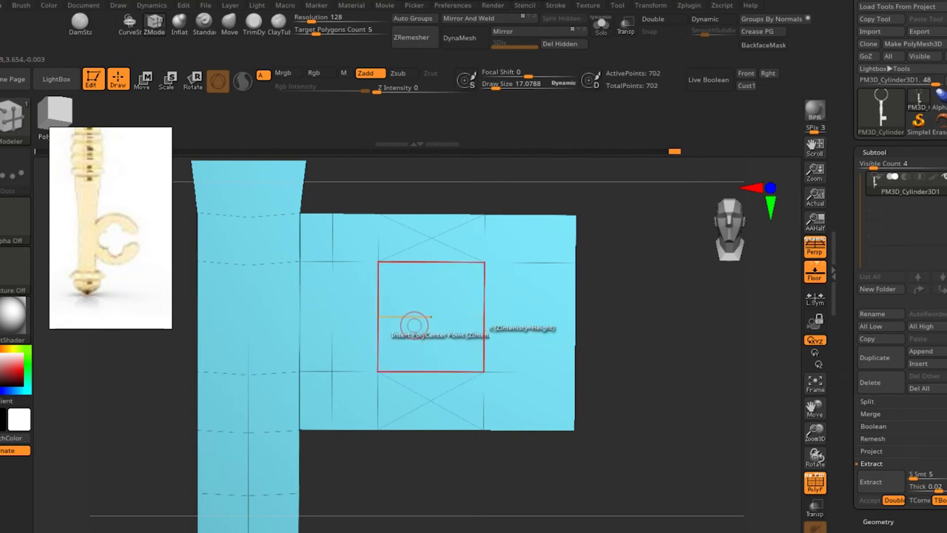
pyautogui.click(355, 310)
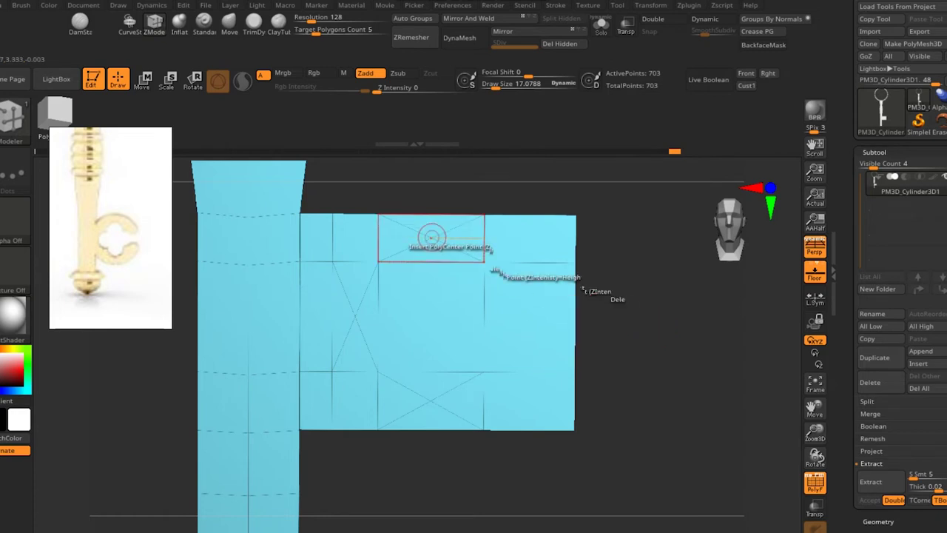
pyautogui.press('space')
pyautogui.press('space')
pyautogui.click(431, 239)
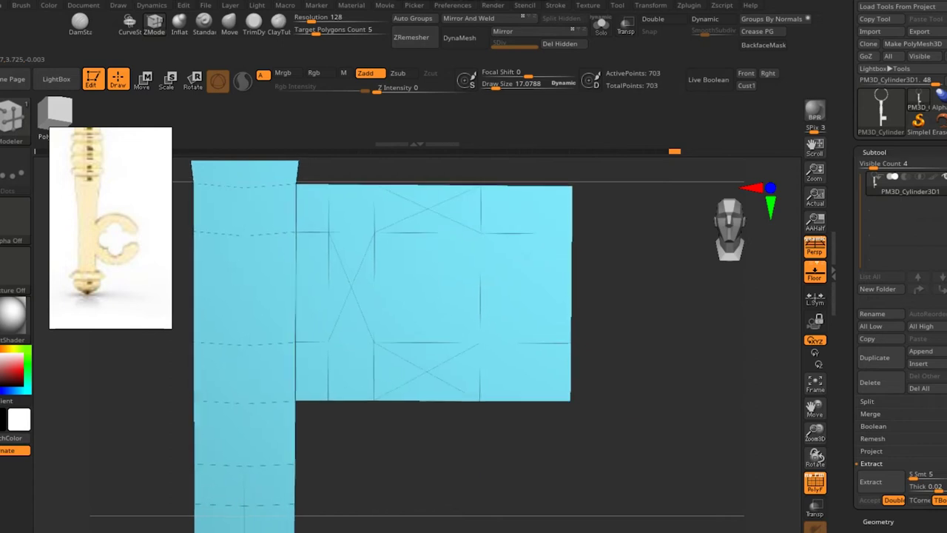
pyautogui.scroll(2, 347, 329)
pyautogui.moveTo(713, 307); pyautogui.dragTo(684, 318)
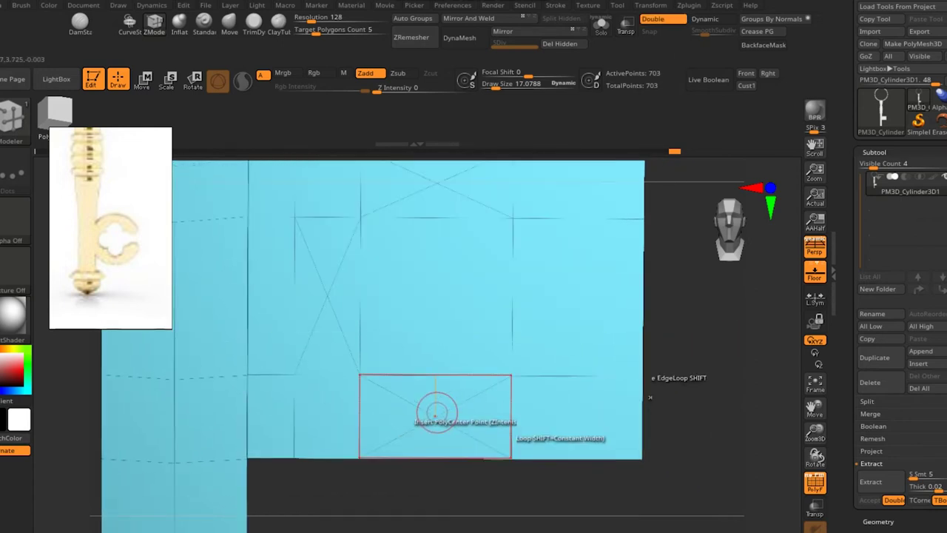
pyautogui.click(429, 409)
pyautogui.scroll(-2, 454, 462)
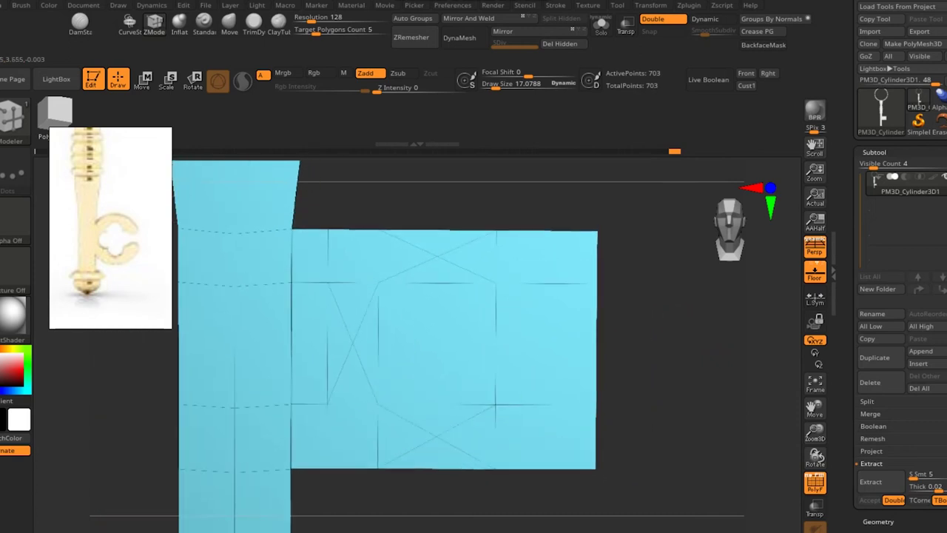
# Step: Mark the top, left, bottom and central polygons for the notch, then undo the marking
pyautogui.click(430, 273)
pyautogui.click(363, 347)
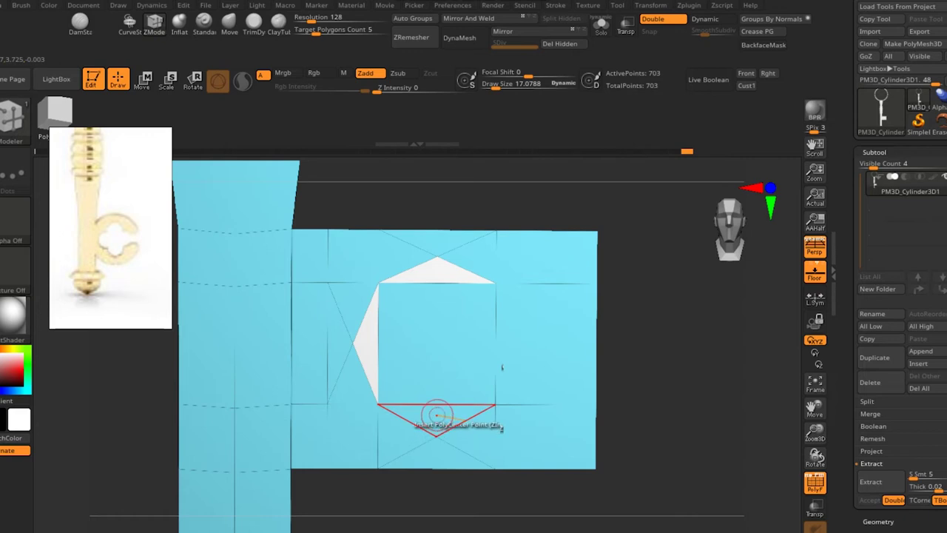
pyautogui.click(438, 415)
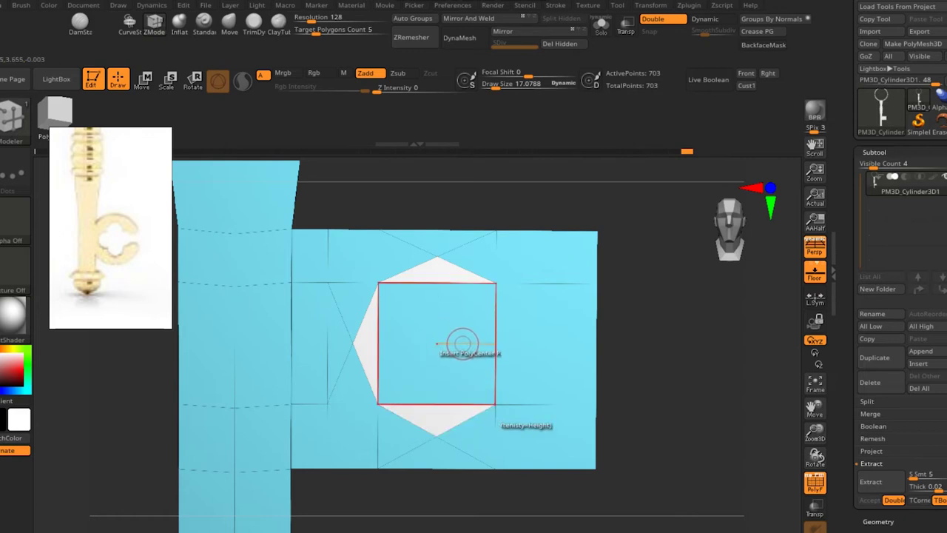
pyautogui.click(462, 343)
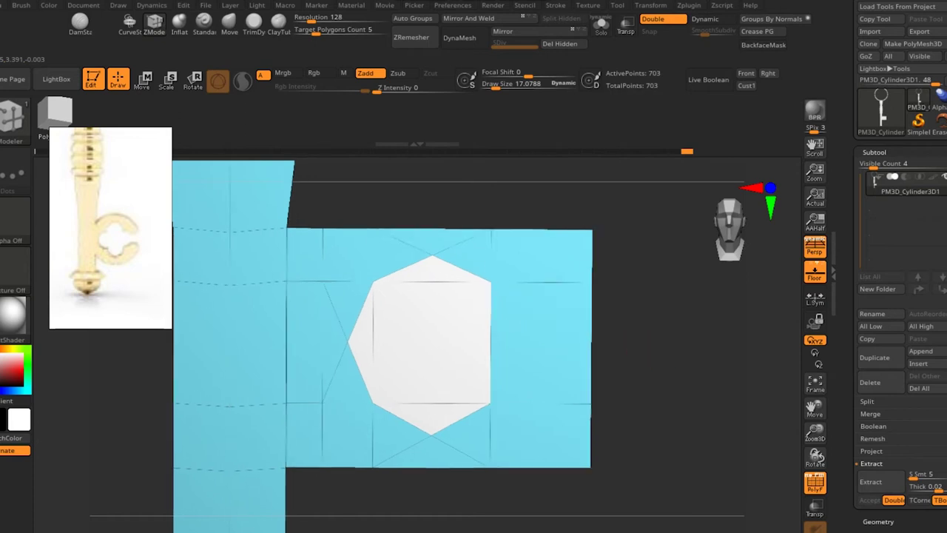
pyautogui.keyDown('alt'); pyautogui.moveTo(641, 334); pyautogui.dragTo(627, 330); pyautogui.keyUp('alt')
pyautogui.hotkey('ctrl', 'z')
pyautogui.hotkey('ctrl', 'z')
pyautogui.hotkey('ctrl', 'z')
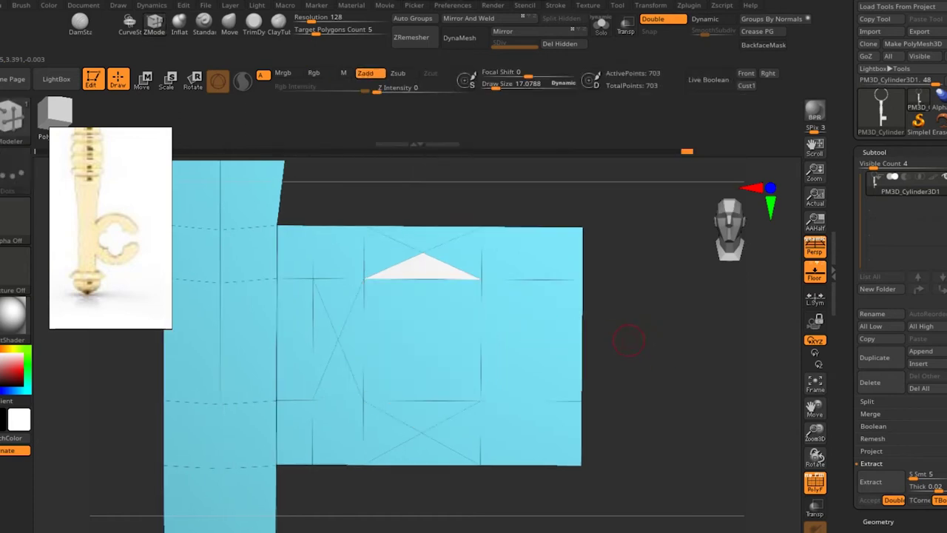
pyautogui.hotkey('ctrl', 'z')
pyautogui.press('space')
pyautogui.click(651, 101)
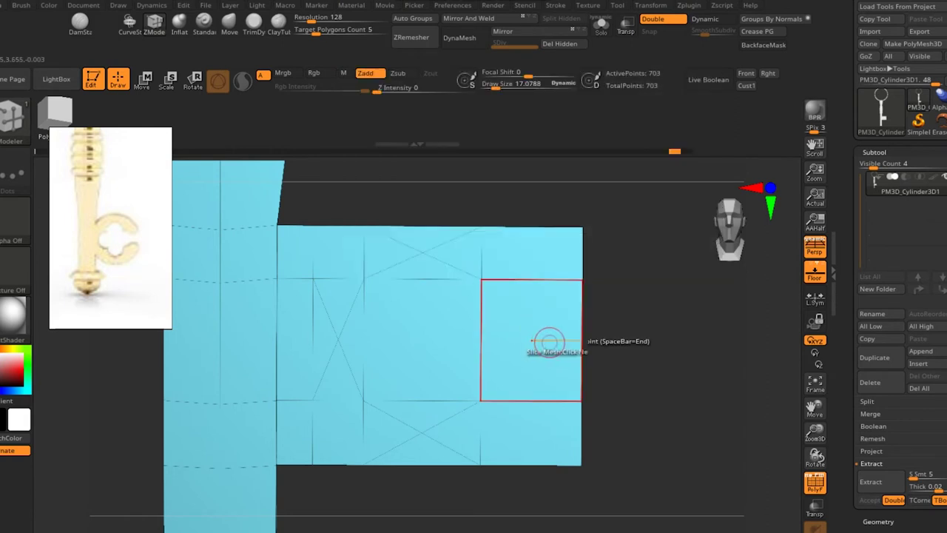
# Step: Try splitting the key bit's right-hand polygon with a vertical edge, then undo it
pyautogui.press('space')
pyautogui.press('space')
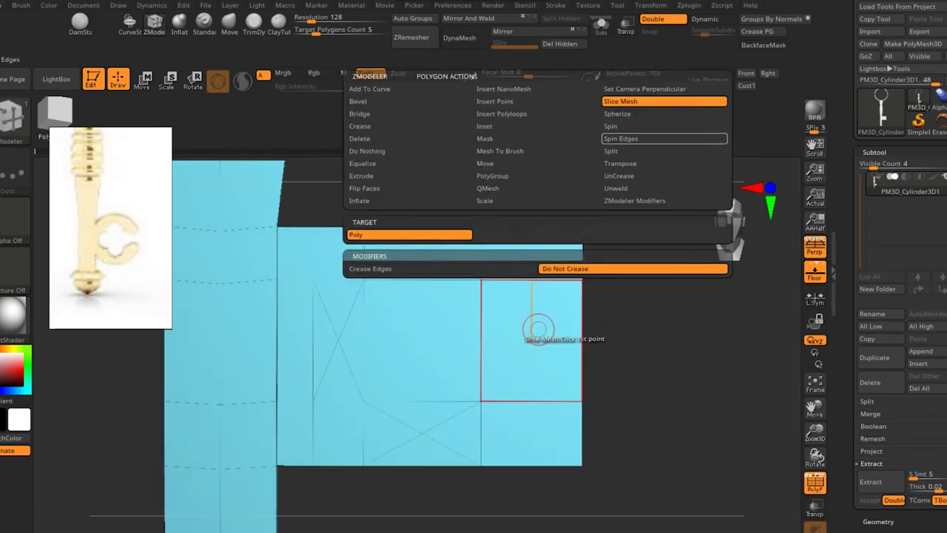
pyautogui.click(611, 151)
pyautogui.hotkey('ctrl', 'z')
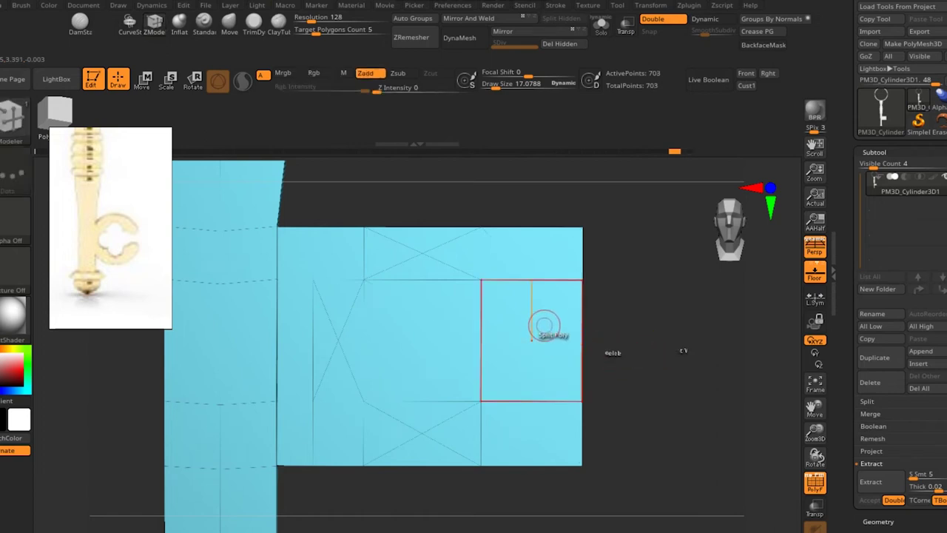
pyautogui.click(546, 332)
pyautogui.hotkey('ctrl', 'z')
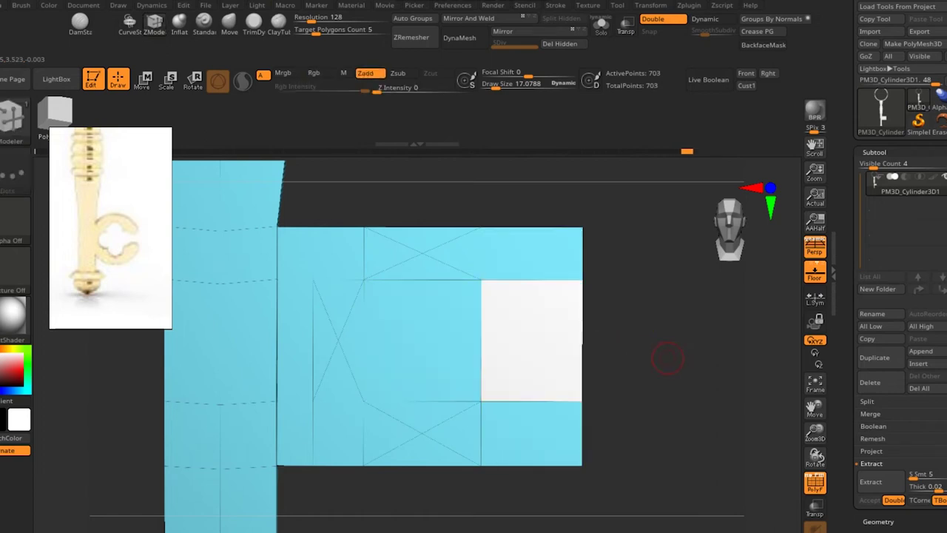
# Step: Try an inserted centre point and undo it, then delete the hexagonal block of middle polygons
pyautogui.press('space')
pyautogui.click(503, 101)
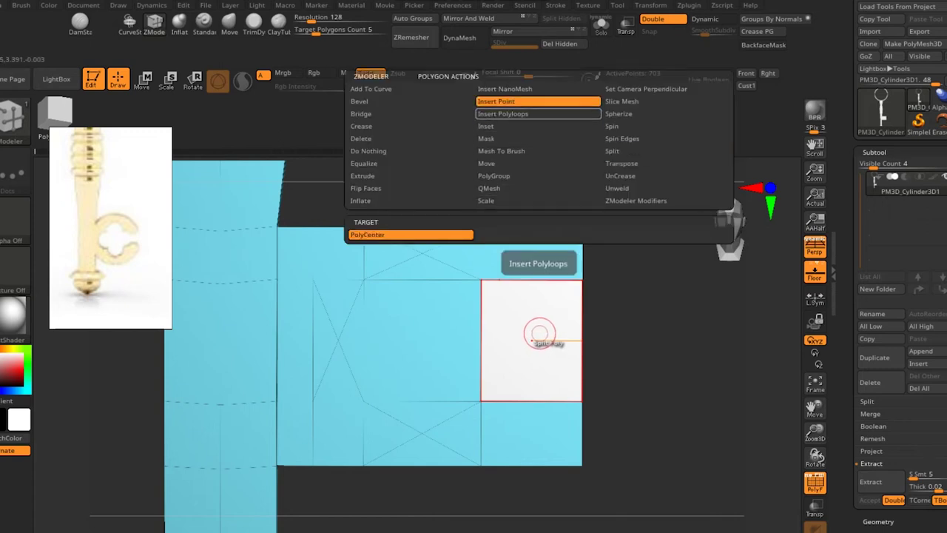
pyautogui.click(511, 333)
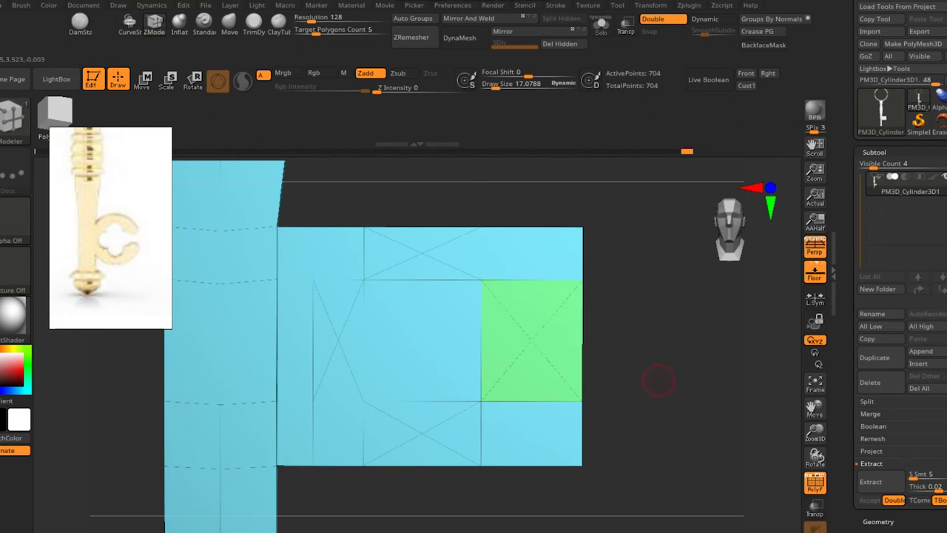
pyautogui.hotkey('ctrl', 'z')
pyautogui.moveTo(536, 337)
pyautogui.mouseDown()
pyautogui.moveTo(699, 361)
pyautogui.moveTo(644, 454)
pyautogui.mouseUp()
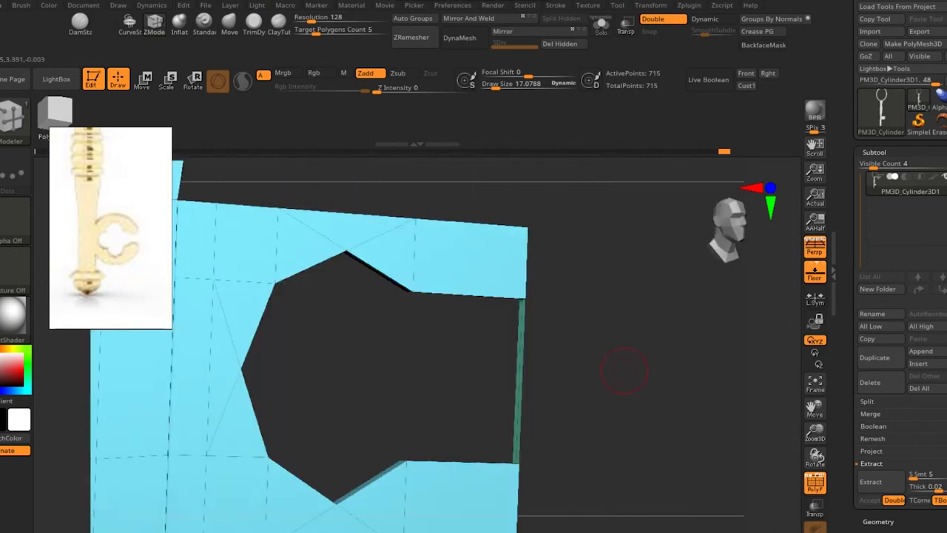
# Step: Delete the leftover wall strips on the notch's right side with ZModeler Delete Poly
pyautogui.moveTo(625, 370); pyautogui.dragTo(508, 361)
pyautogui.press('space')
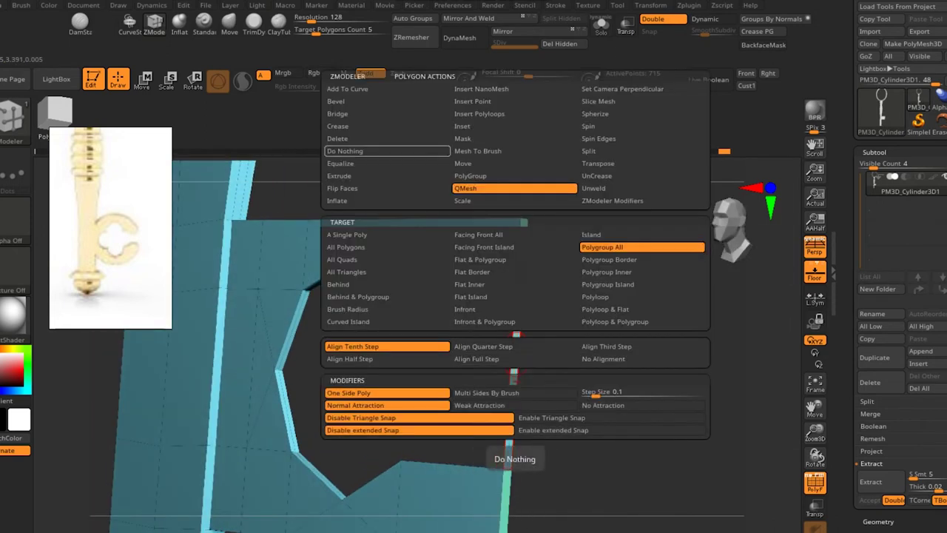
pyautogui.click(337, 139)
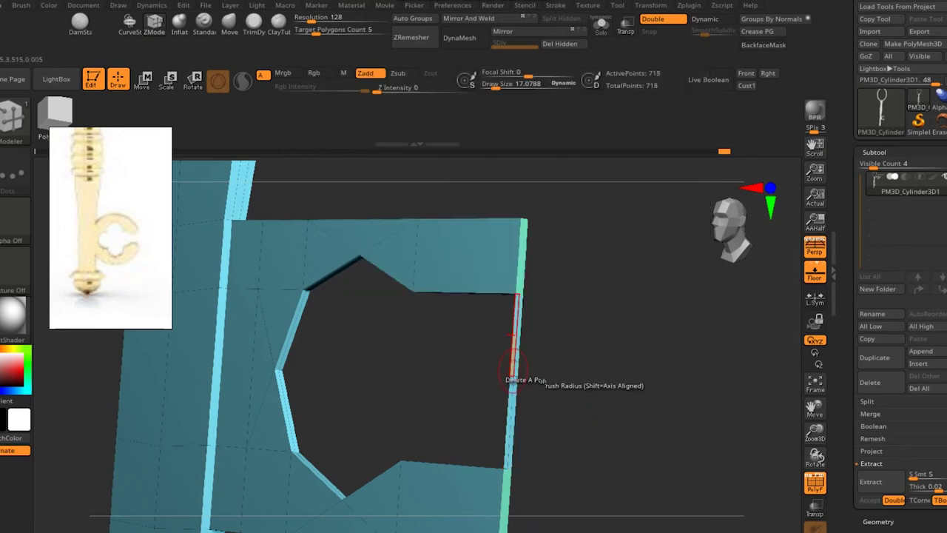
pyautogui.scroll(3, 515, 375)
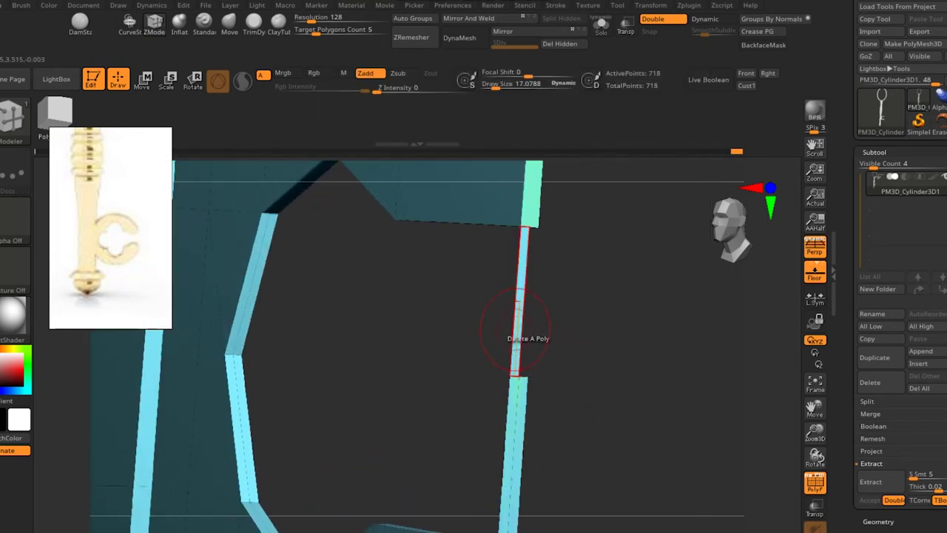
pyautogui.click(518, 333)
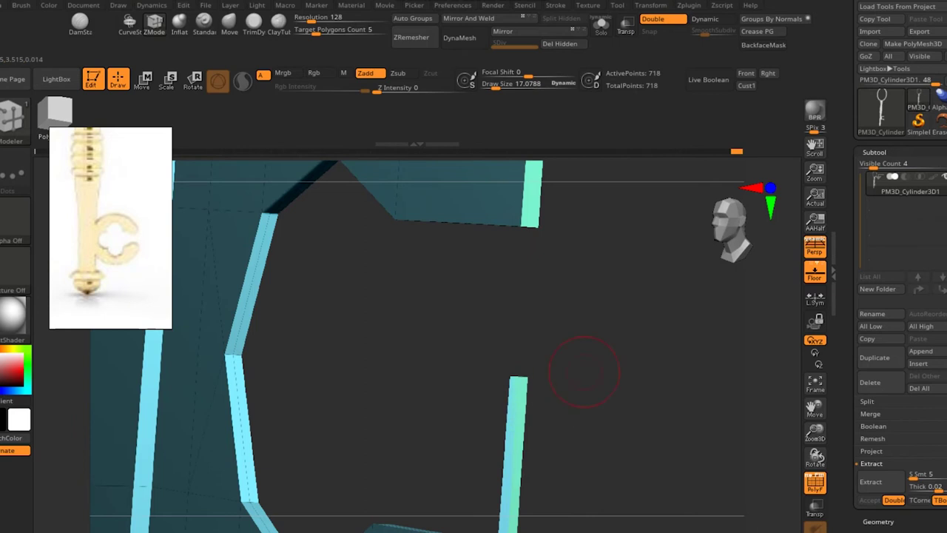
pyautogui.moveTo(584, 372); pyautogui.dragTo(511, 343)
pyautogui.click(505, 331)
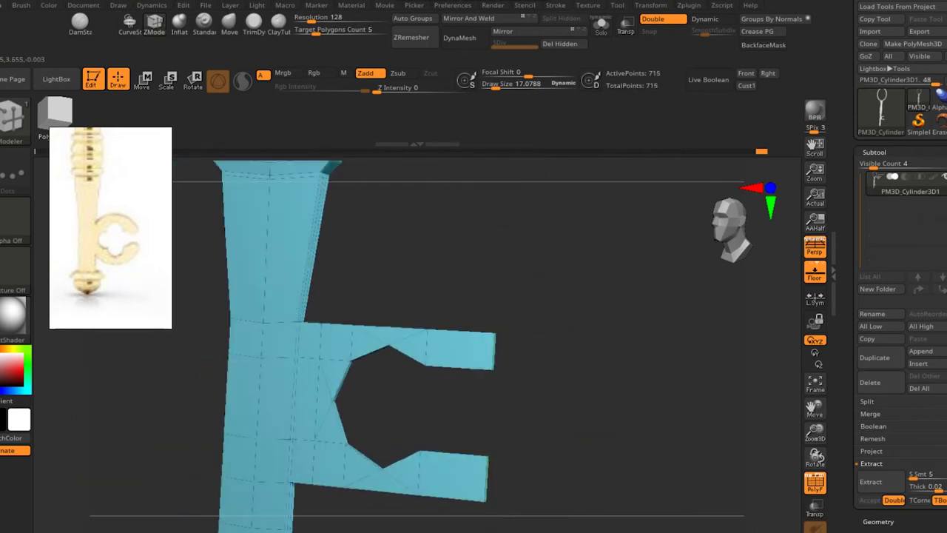
# Step: Return to a straight front view and zoom in on the C-shaped bit
pyautogui.moveTo(592, 370)
pyautogui.keyDown('shift'); pyautogui.mouseDown()
pyautogui.moveTo(556, 363)
pyautogui.moveTo(604, 366)
pyautogui.mouseUp(); pyautogui.keyUp('shift')
pyautogui.keyDown('alt'); pyautogui.moveTo(518, 422); pyautogui.dragTo(508, 391); pyautogui.keyUp('alt')
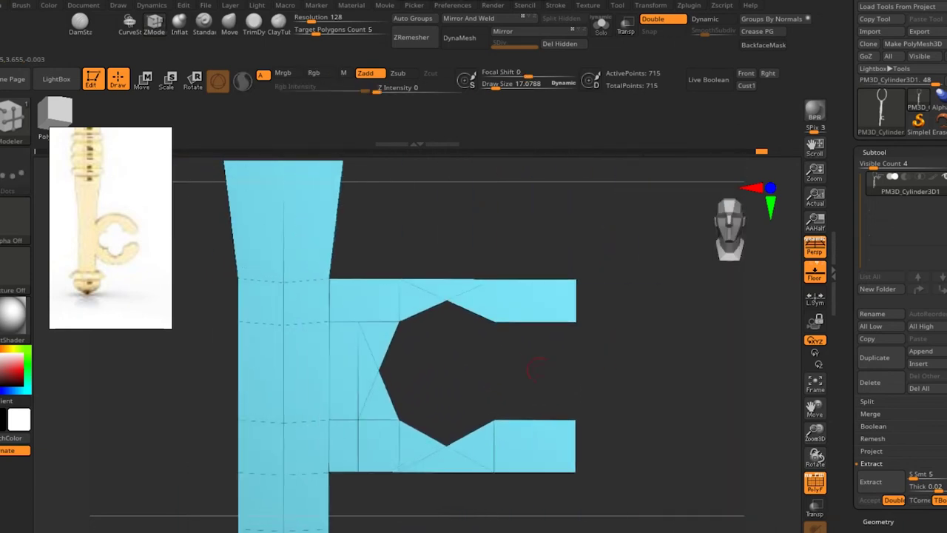
pyautogui.keyDown('alt'); pyautogui.moveTo(452, 348); pyautogui.dragTo(432, 266); pyautogui.keyUp('alt')
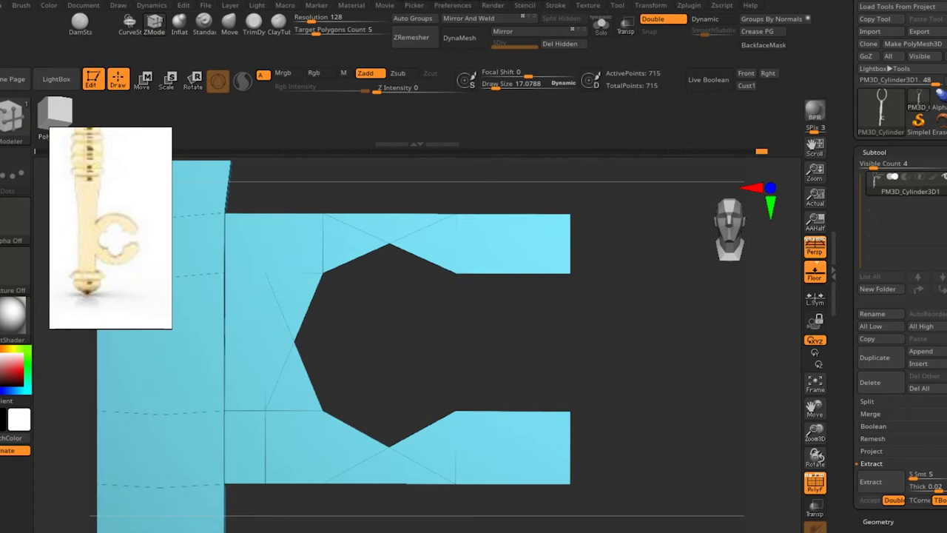
pyautogui.press('space')
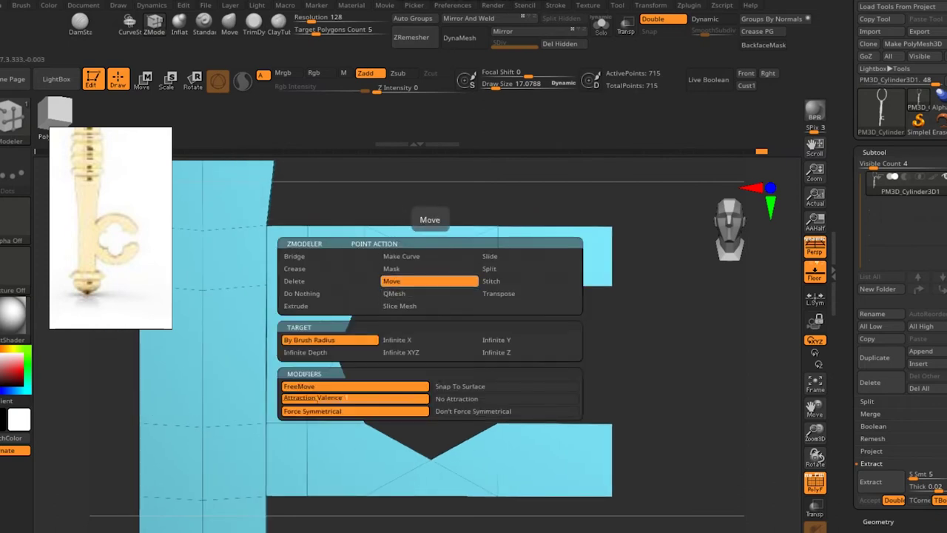
# Step: Mask all but the top inner point of the opening and raise it with the gizmo
pyautogui.press('ctrl')
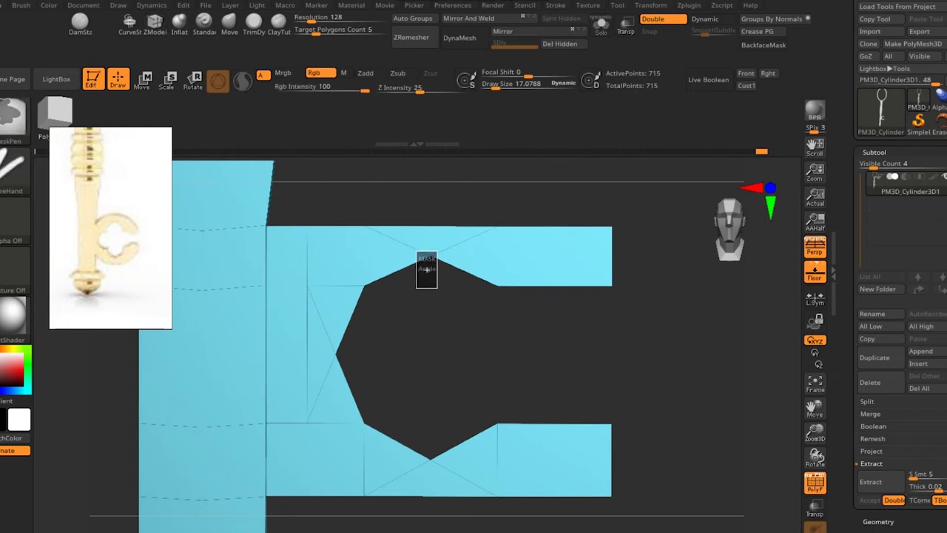
pyautogui.keyDown('ctrl'); pyautogui.click(423, 327); pyautogui.keyUp('ctrl')
pyautogui.press('w')
pyautogui.moveTo(423, 328); pyautogui.dragTo(578, 328)
pyautogui.click(397, 260)
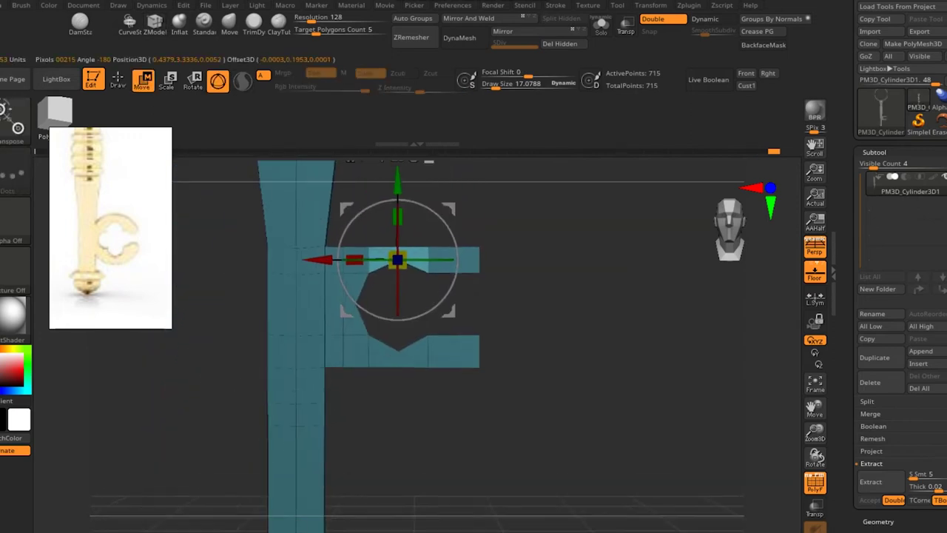
pyautogui.scroll(5, 403, 299)
pyautogui.moveTo(404, 218); pyautogui.dragTo(405, 199)
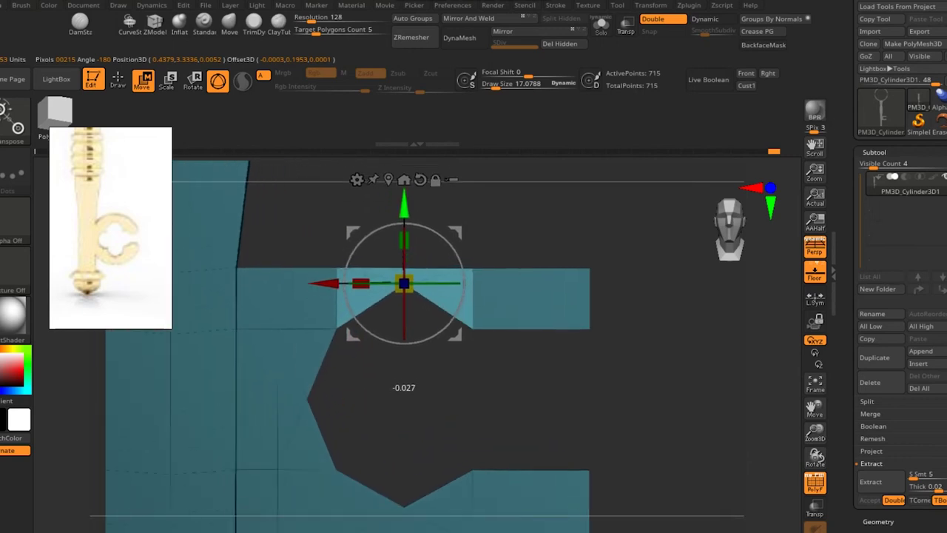
pyautogui.moveTo(404, 278); pyautogui.dragTo(404, 245)
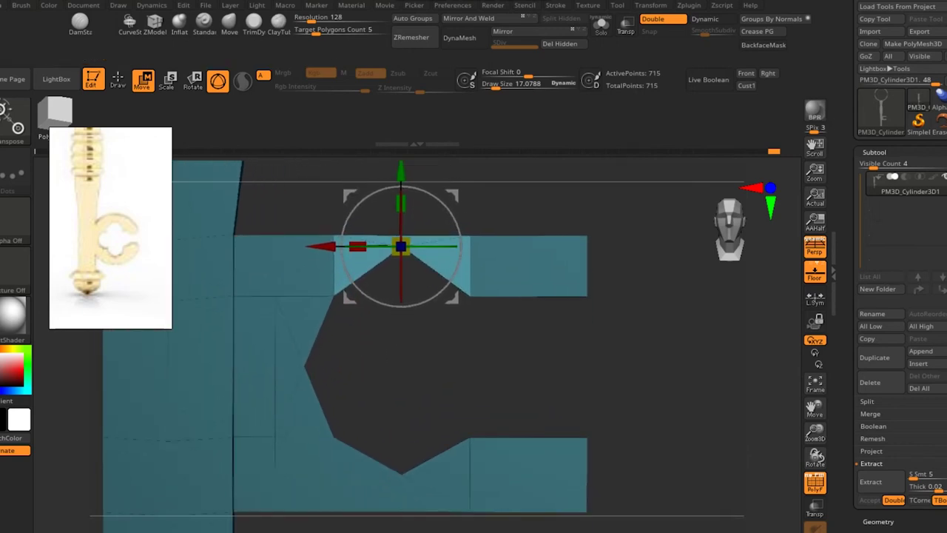
pyautogui.press('q')
pyautogui.keyDown('ctrl'); pyautogui.moveTo(457, 374); pyautogui.dragTo(411, 445); pyautogui.keyUp('ctrl')
# Step: Isolate the bottom inner point and lower it slightly, then clear the mask
pyautogui.keyDown('ctrl'); pyautogui.click(395, 457); pyautogui.keyUp('ctrl')
pyautogui.keyDown('ctrl'); pyautogui.click(422, 355); pyautogui.keyUp('ctrl')
pyautogui.press('w')
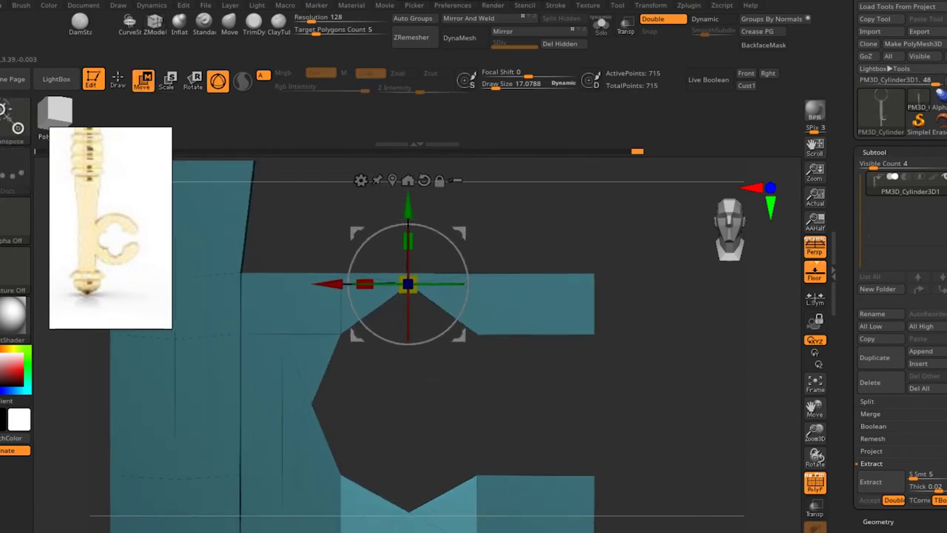
pyautogui.click(393, 180)
pyautogui.moveTo(414, 464); pyautogui.dragTo(415, 468)
pyautogui.press('q')
pyautogui.keyDown('ctrl'); pyautogui.moveTo(348, 348); pyautogui.dragTo(348, 411); pyautogui.keyUp('ctrl')
# Step: Shift the inner left section of the opening further left and clear the mask
pyautogui.keyDown('ctrl'); pyautogui.click(333, 348); pyautogui.keyUp('ctrl')
pyautogui.press('w')
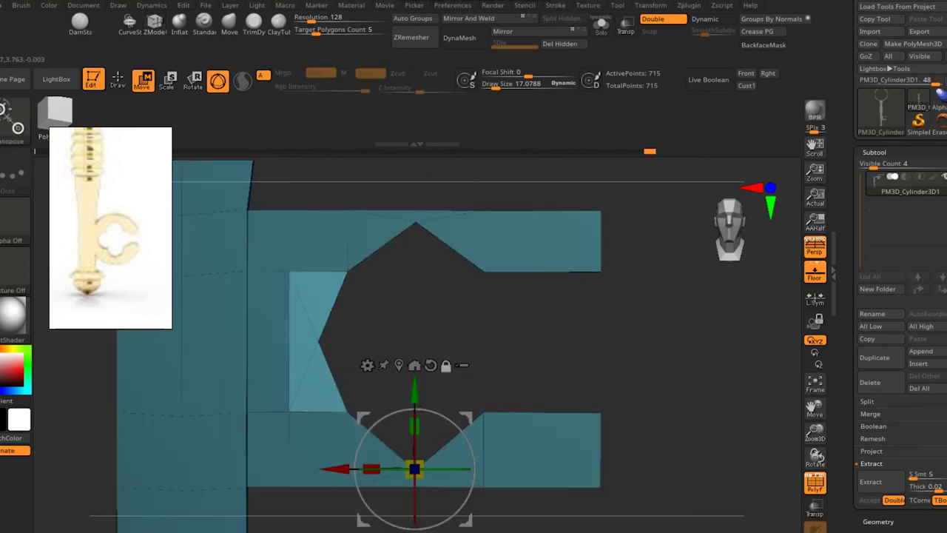
pyautogui.click(316, 339)
pyautogui.moveTo(316, 338); pyautogui.dragTo(254, 341)
pyautogui.hotkey('ctrl', 'z')
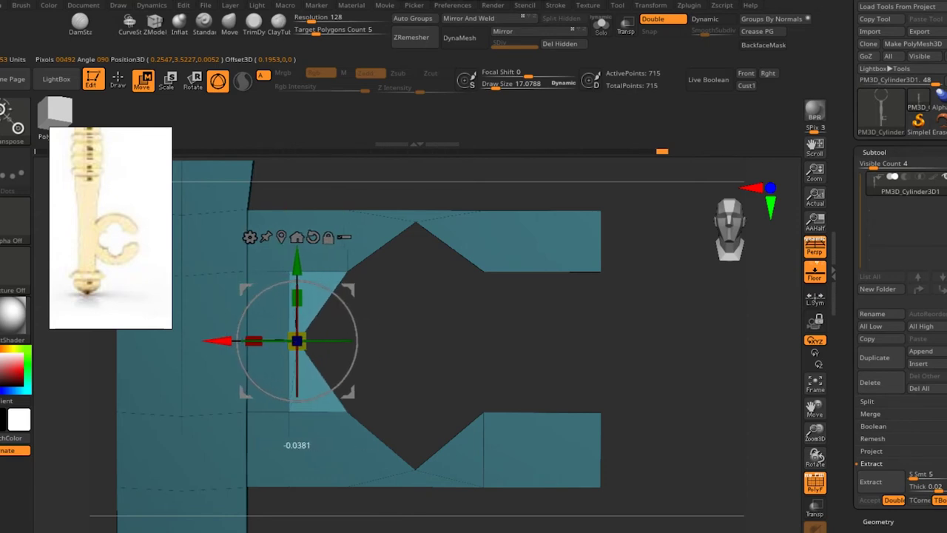
pyautogui.press('q')
pyautogui.keyDown('ctrl'); pyautogui.click(516, 348); pyautogui.keyUp('ctrl')
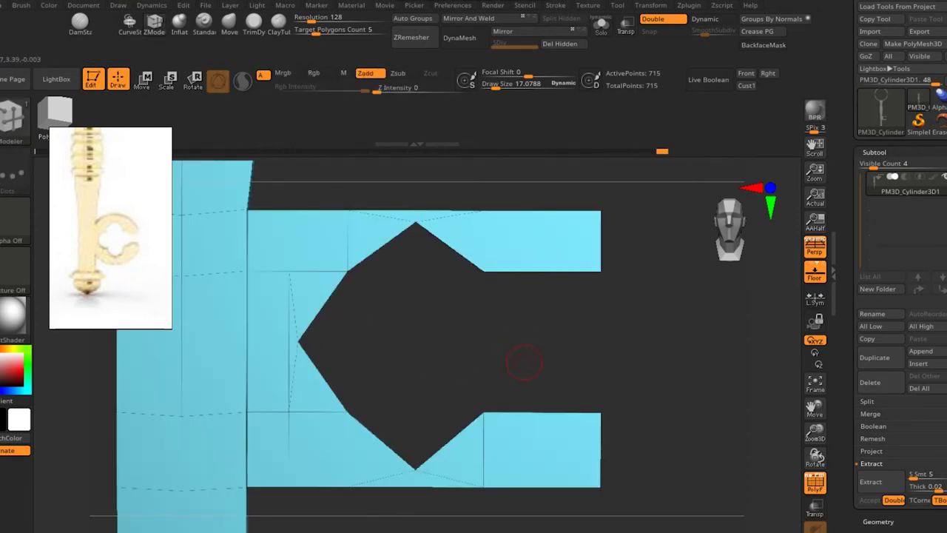
# Step: Switch ZModeler to splitting edges and zoom in on the top of the opening
pyautogui.press('space')
pyautogui.click(556, 237)
pyautogui.keyDown('ctrl'); pyautogui.moveTo(451, 251); pyautogui.dragTo(448, 284, button='right'); pyautogui.keyUp('ctrl')
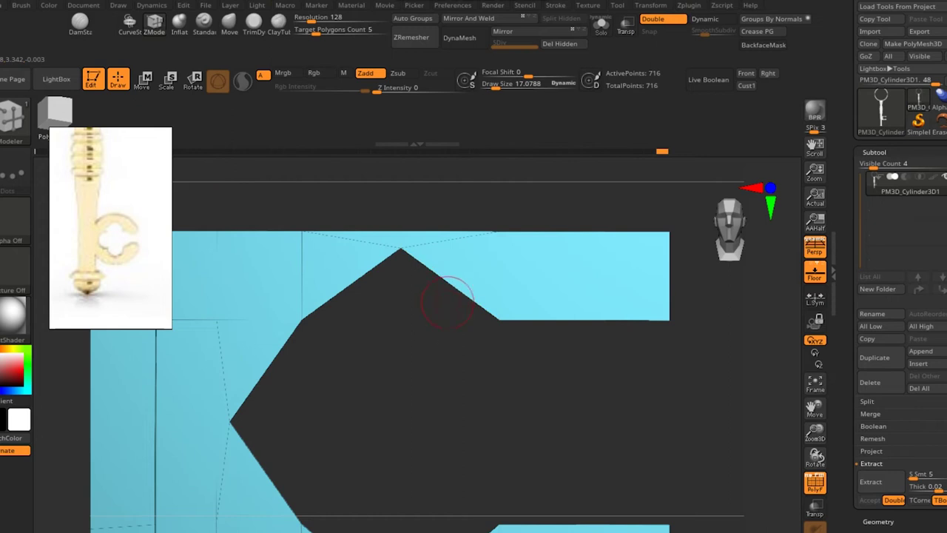
pyautogui.press('space')
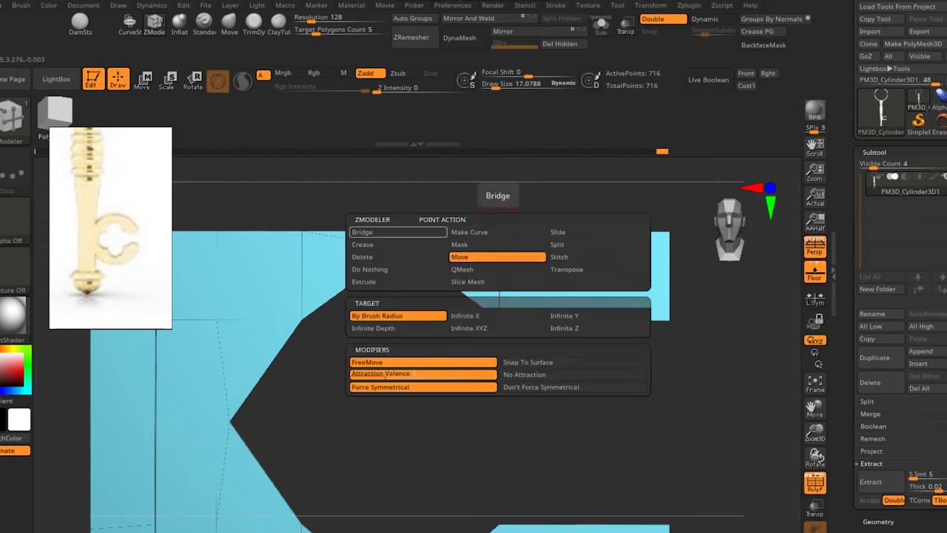
# Step: Split the slanted inner edge to add a point, then nudge it up and right
pyautogui.click(362, 257)
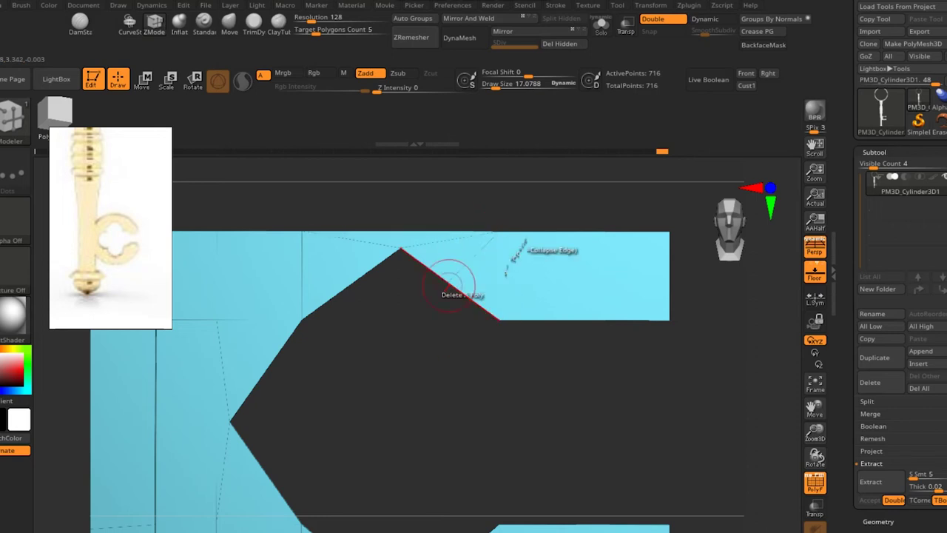
pyautogui.press('space')
pyautogui.press('space')
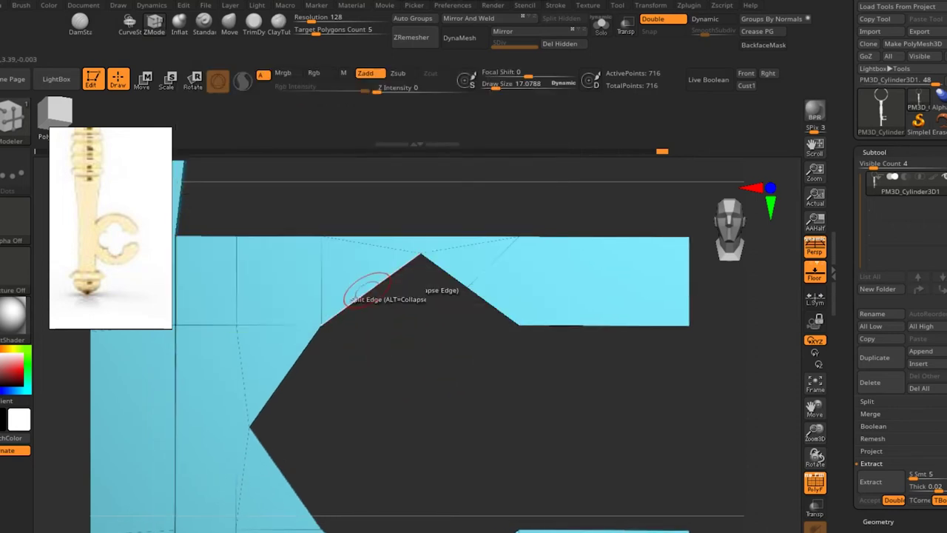
pyautogui.press('space')
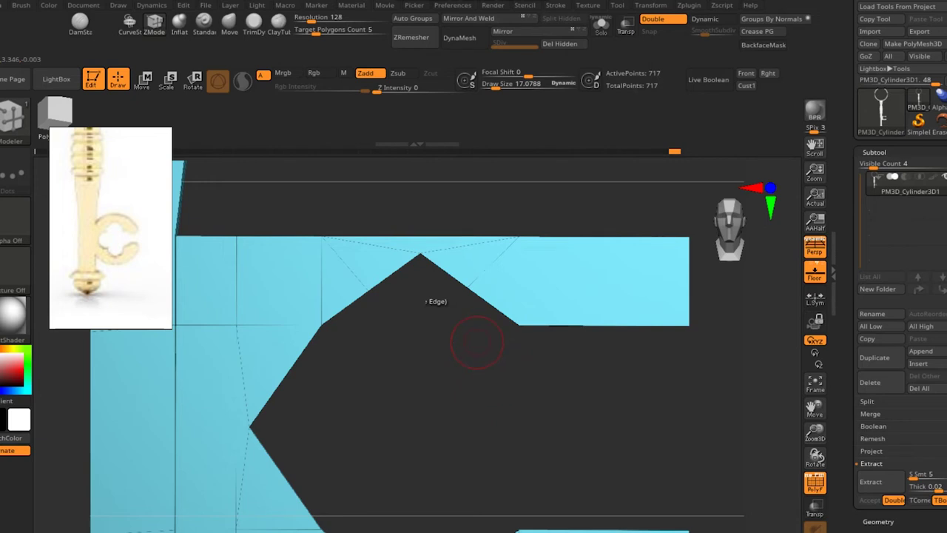
pyautogui.click(470, 296)
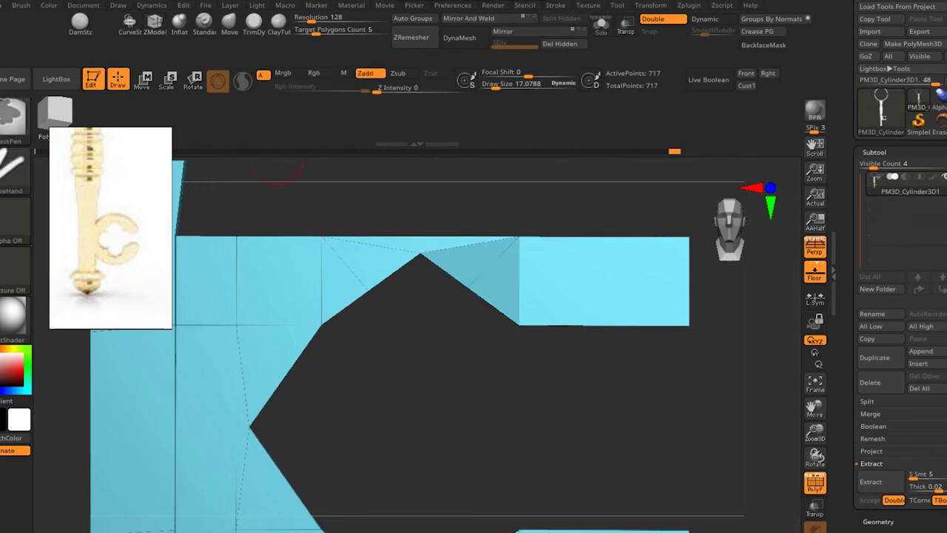
pyautogui.press('w')
pyautogui.click(467, 287)
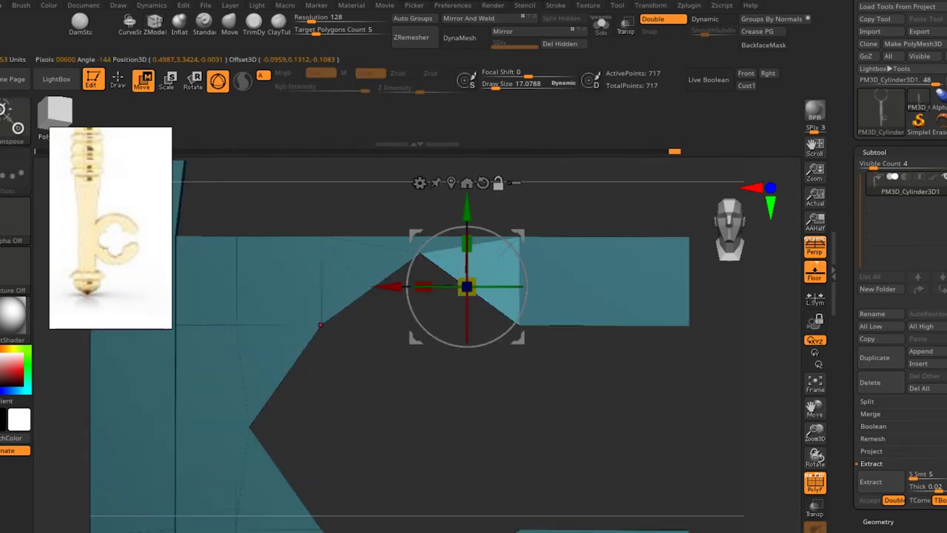
pyautogui.moveTo(466, 226); pyautogui.dragTo(501, 239)
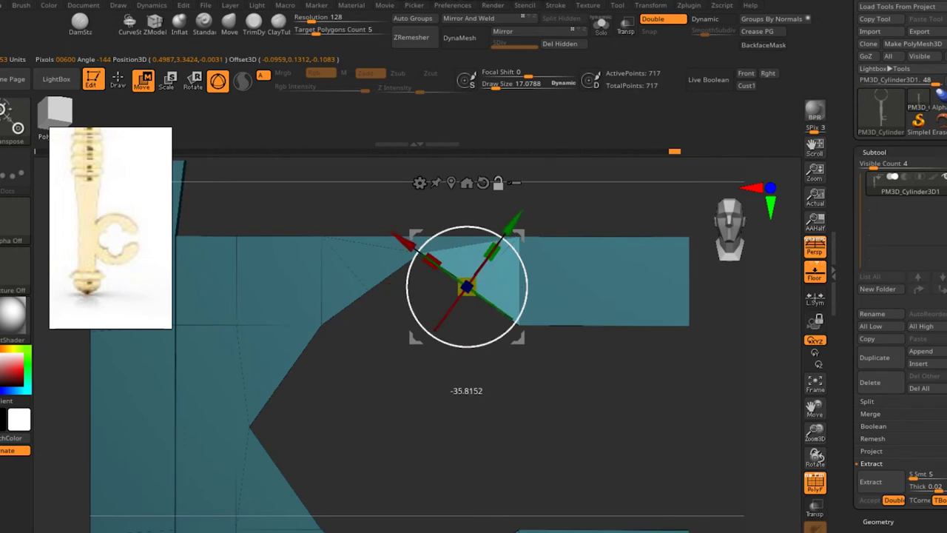
pyautogui.moveTo(468, 289); pyautogui.dragTo(477, 277)
pyautogui.press('q')
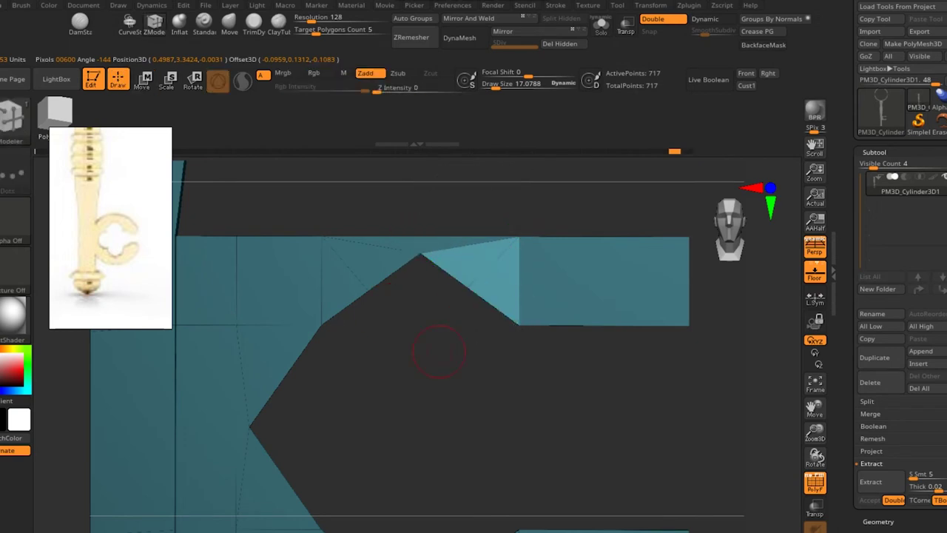
pyautogui.keyDown('ctrl'); pyautogui.click(503, 374); pyautogui.keyUp('ctrl')
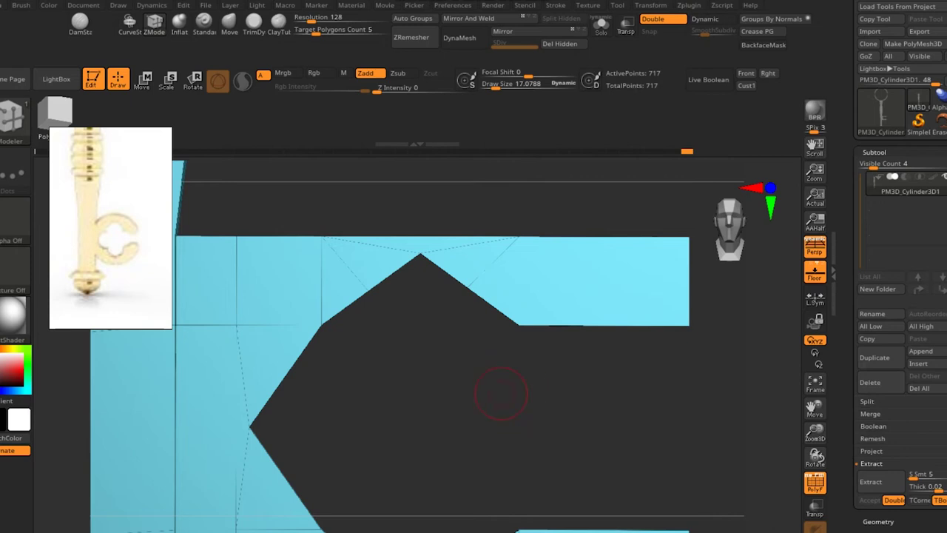
# Step: Split the slanted edge on the opposite side of the key bit's opening
pyautogui.keyDown('shift'); pyautogui.moveTo(526, 392); pyautogui.dragTo(474, 384); pyautogui.keyUp('shift')
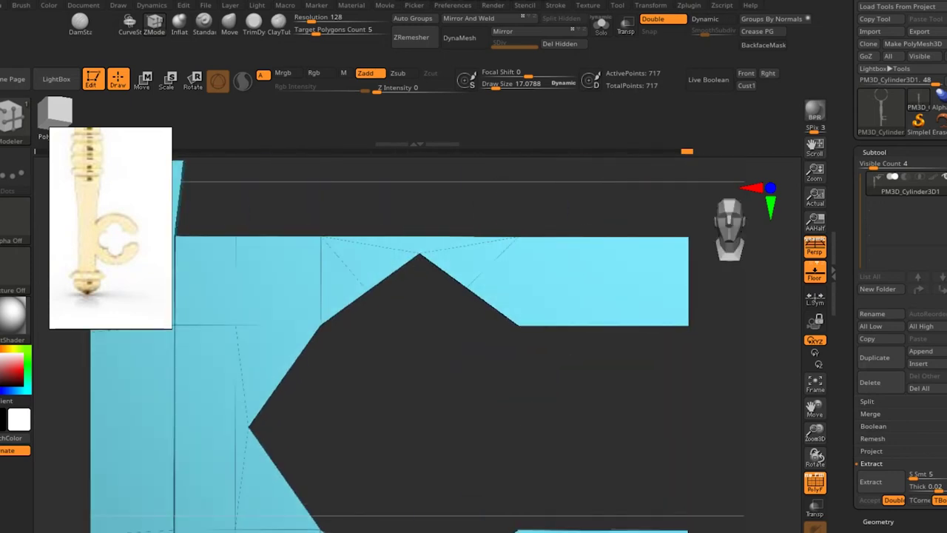
pyautogui.keyDown('shift'); pyautogui.moveTo(551, 392); pyautogui.dragTo(545, 402); pyautogui.keyUp('shift')
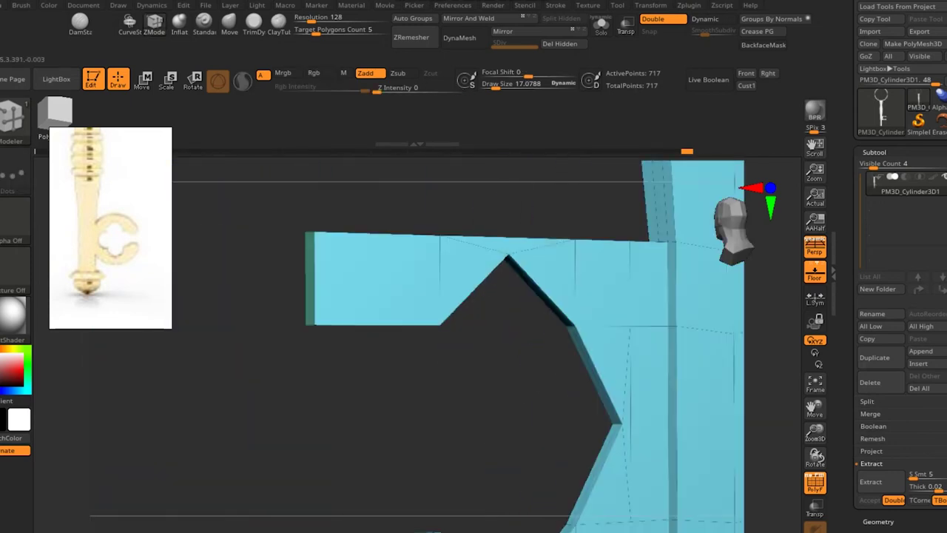
pyautogui.press('space')
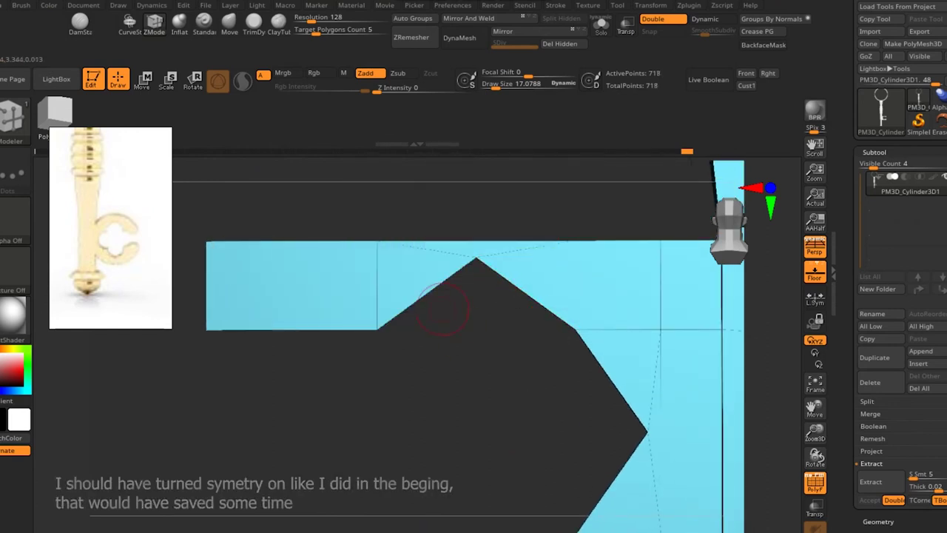
pyautogui.click(570, 255)
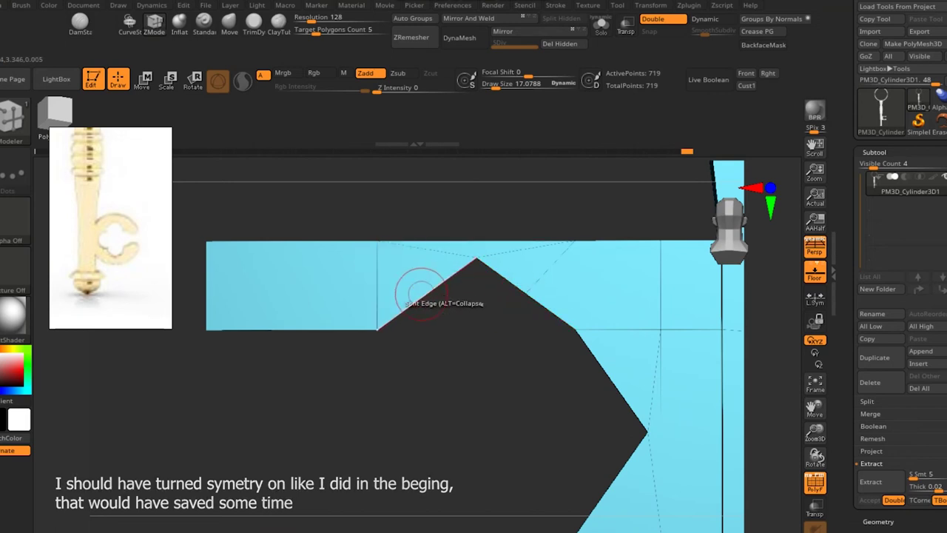
pyautogui.moveTo(440, 345)
pyautogui.mouseDown()
pyautogui.moveTo(451, 392)
pyautogui.moveTo(464, 398)
pyautogui.mouseUp()
pyautogui.press('space')
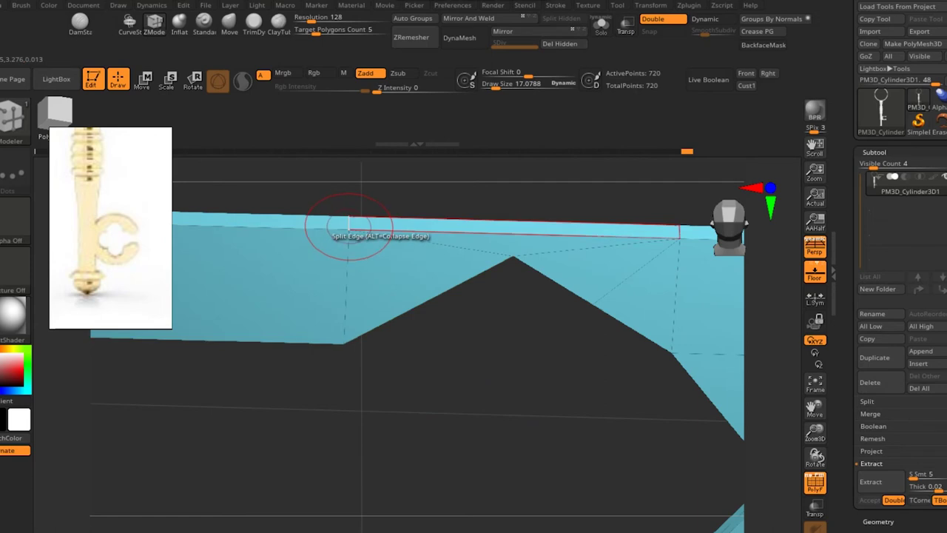
pyautogui.moveTo(459, 365); pyautogui.dragTo(438, 294)
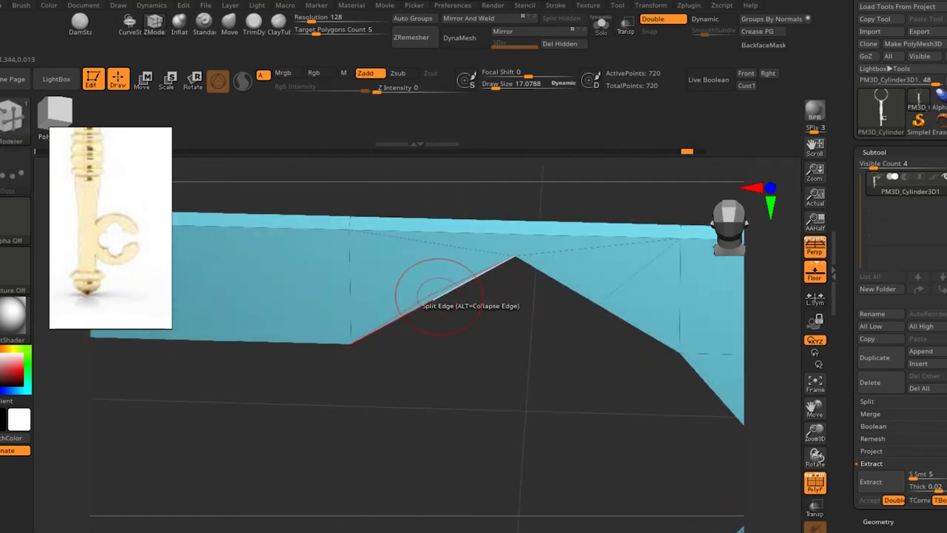
pyautogui.moveTo(466, 363)
pyautogui.mouseDown()
pyautogui.moveTo(583, 431)
pyautogui.moveTo(635, 441)
pyautogui.moveTo(508, 391)
pyautogui.mouseUp()
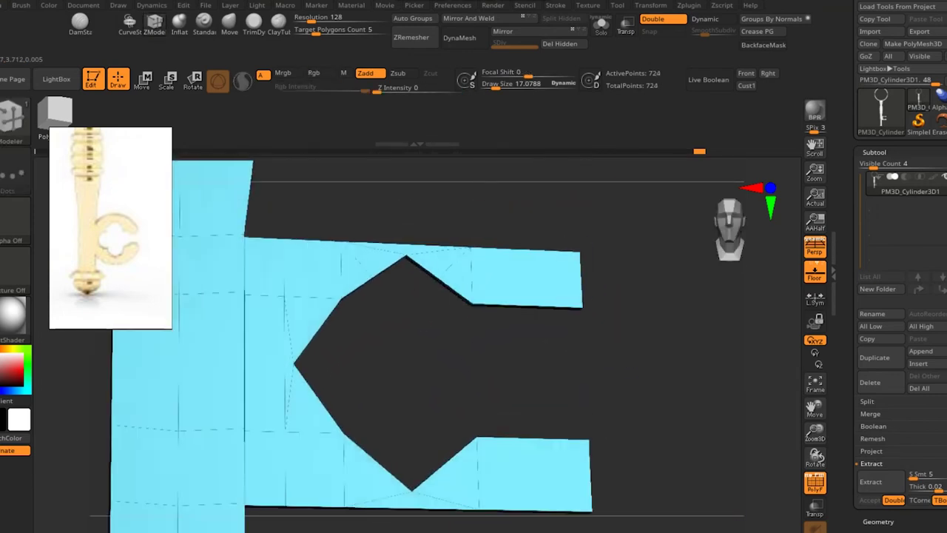
# Step: Mask all but the new notch point, pull it up and right, then clear the mask
pyautogui.moveTo(507, 391); pyautogui.dragTo(445, 304)
pyautogui.press('ctrl')
pyautogui.keyDown('ctrl'); pyautogui.click(447, 276); pyautogui.keyUp('ctrl')
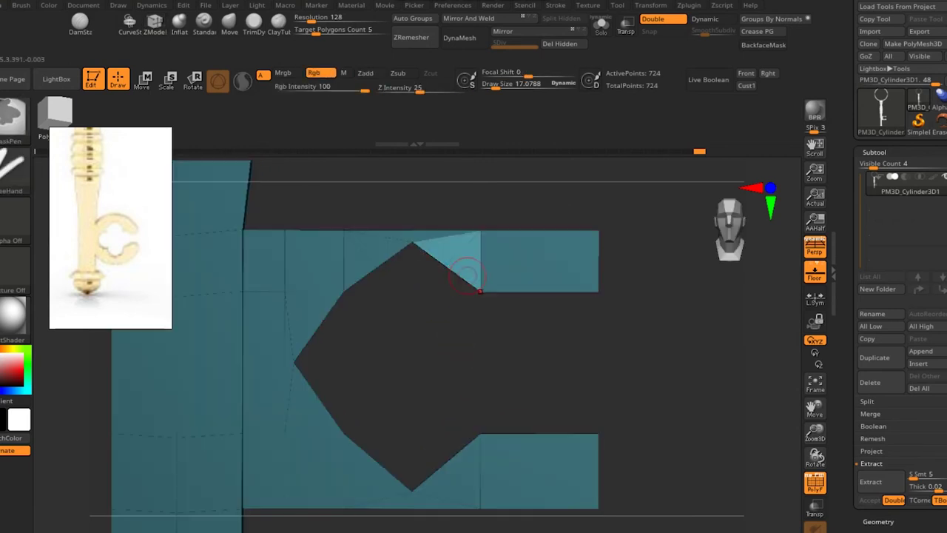
pyautogui.press('w')
pyautogui.moveTo(445, 264); pyautogui.dragTo(450, 252)
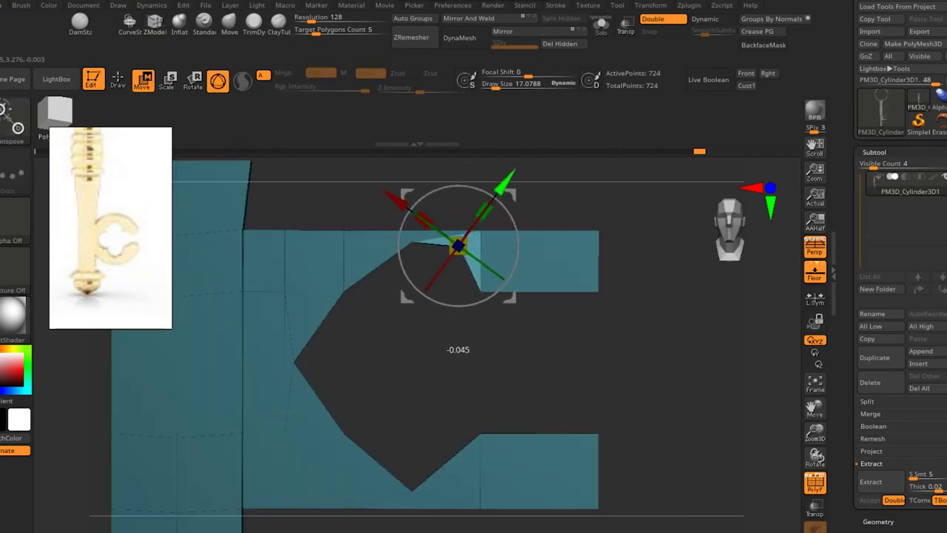
pyautogui.press('q')
pyautogui.keyDown('ctrl'); pyautogui.click(440, 368); pyautogui.keyUp('ctrl')
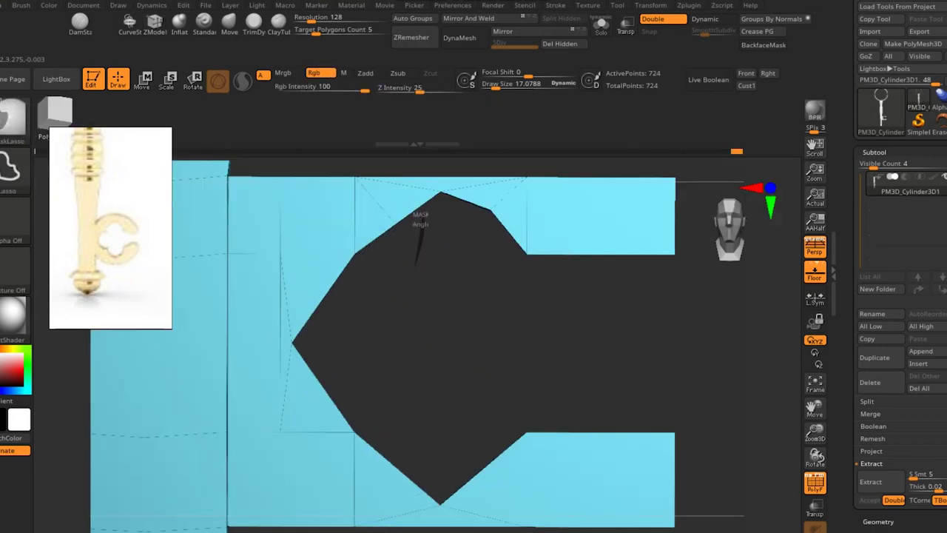
# Step: Switch back to the ZModeler brush and orbit the model to a new angle
pyautogui.press('b')
pyautogui.press('z')
pyautogui.press('m')
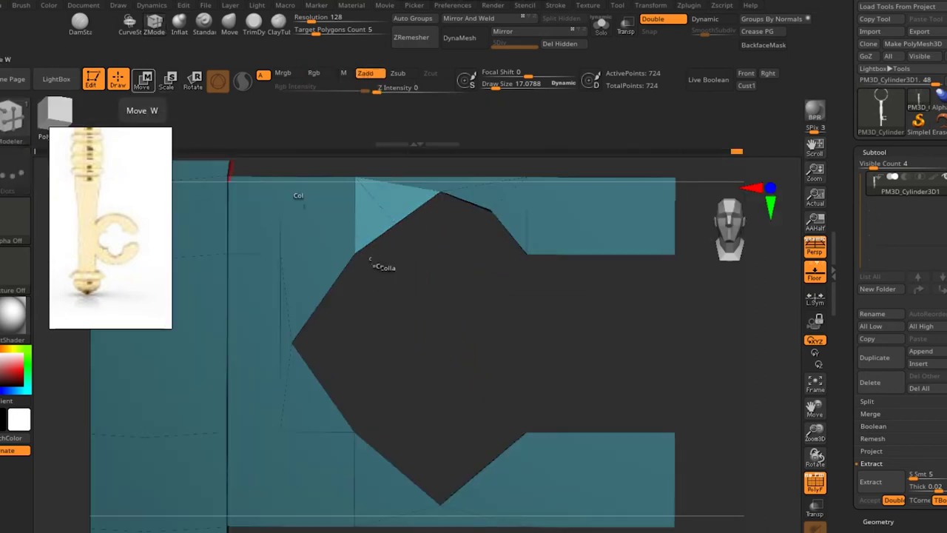
pyautogui.press('w')
pyautogui.moveTo(474, 340)
pyautogui.mouseDown()
pyautogui.moveTo(652, 355)
pyautogui.moveTo(518, 296)
pyautogui.moveTo(481, 262)
pyautogui.moveTo(551, 292)
pyautogui.moveTo(539, 273)
pyautogui.moveTo(518, 271)
pyautogui.mouseUp()
pyautogui.press('q')
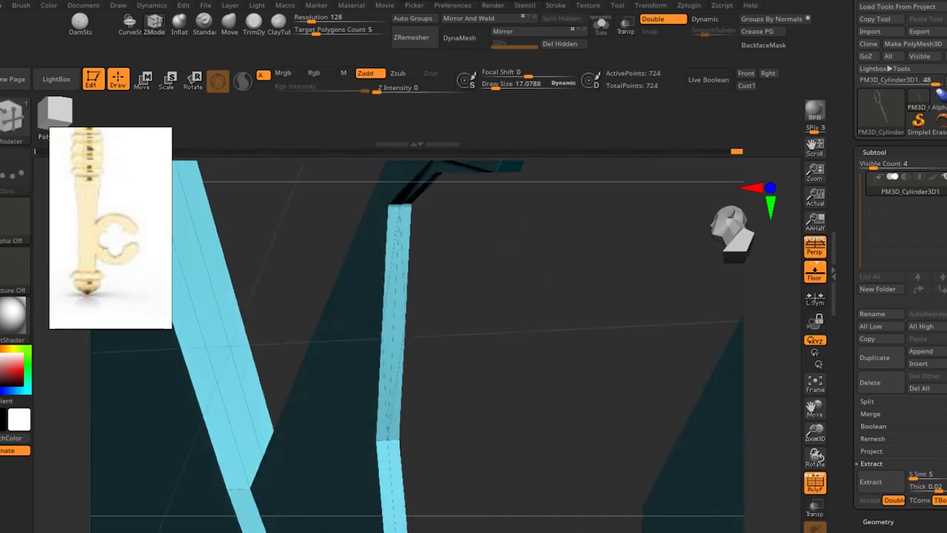
# Step: Bridge the gap under the strip using ZModeler Bridge Two Edges
pyautogui.press('space')
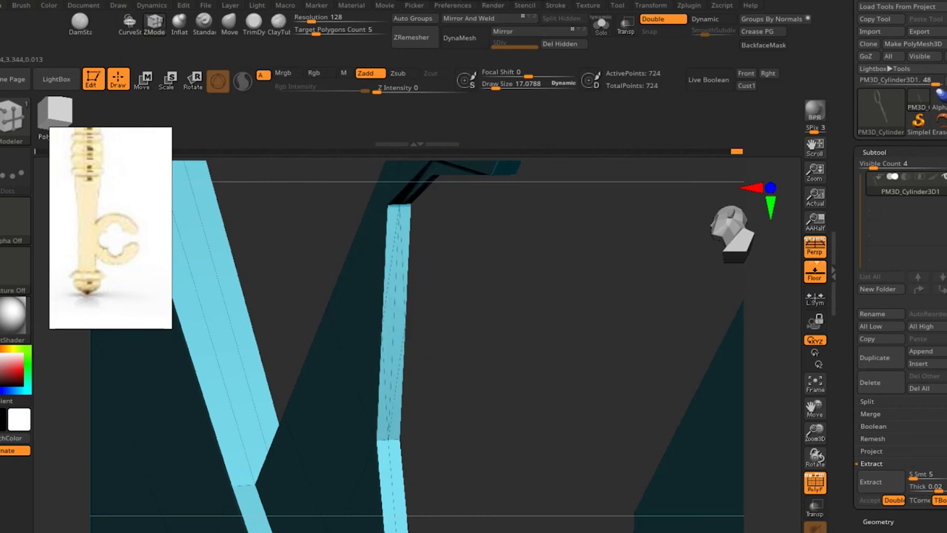
pyautogui.moveTo(414, 314); pyautogui.dragTo(401, 311)
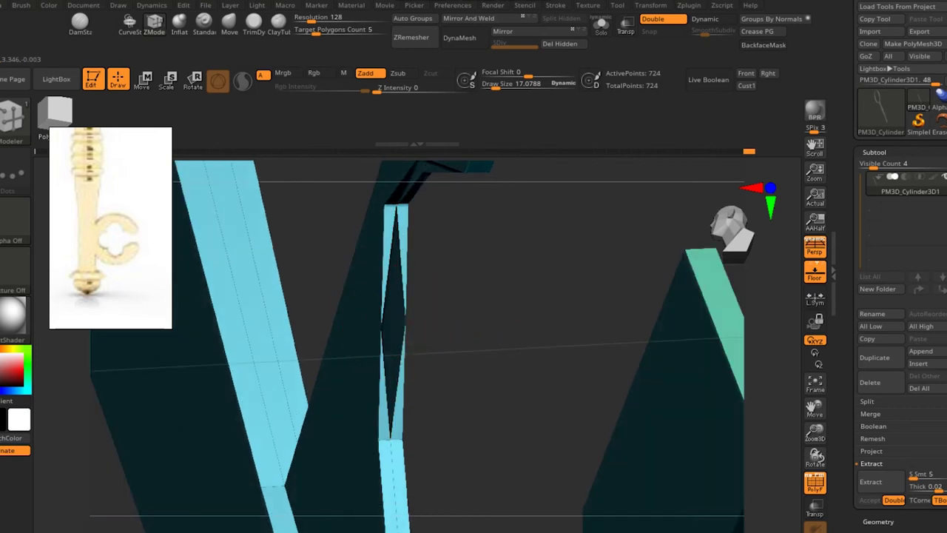
pyautogui.moveTo(422, 222); pyautogui.dragTo(435, 226)
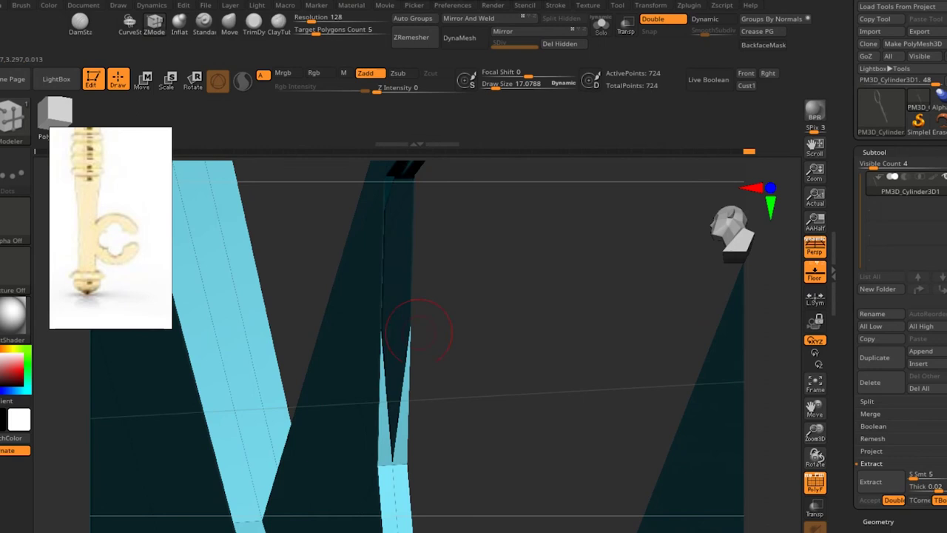
pyautogui.moveTo(385, 453); pyautogui.dragTo(424, 281)
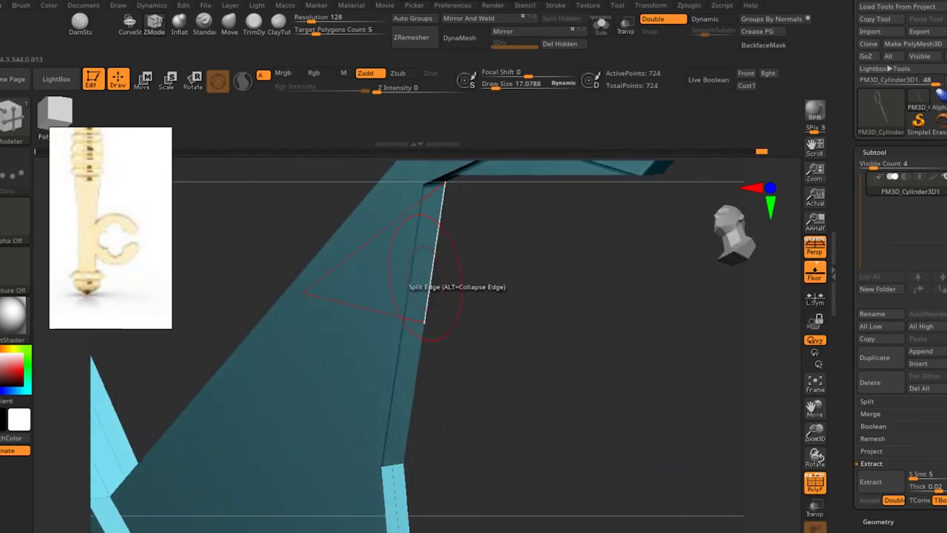
pyautogui.press('space')
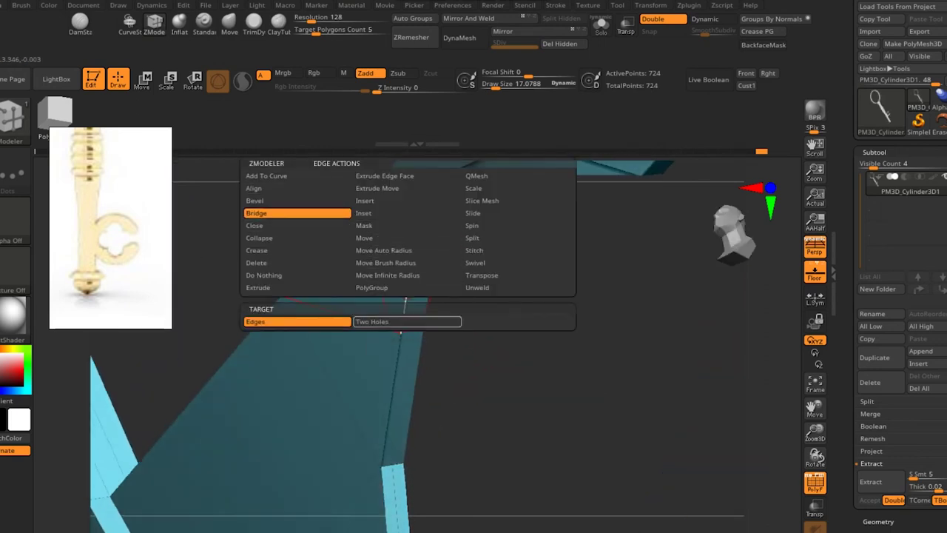
pyautogui.click(443, 322)
pyautogui.click(392, 390)
# Step: Mask around the notch corner and rotate it with the gizmo to angle the notch
pyautogui.moveTo(486, 349)
pyautogui.mouseDown()
pyautogui.moveTo(562, 355)
pyautogui.moveTo(492, 331)
pyautogui.mouseUp()
pyautogui.keyDown('ctrl'); pyautogui.click(385, 318); pyautogui.keyUp('ctrl')
pyautogui.press('w')
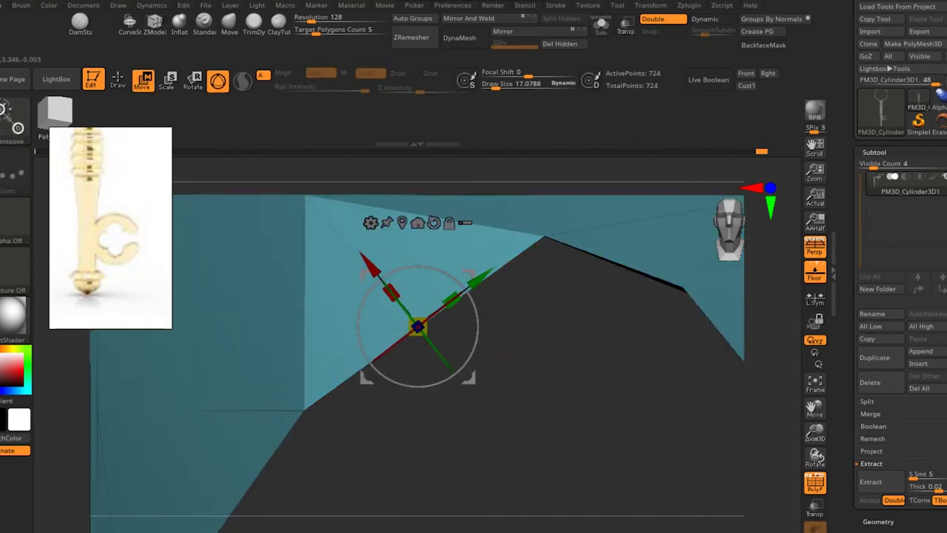
pyautogui.moveTo(391, 292); pyautogui.dragTo(362, 259)
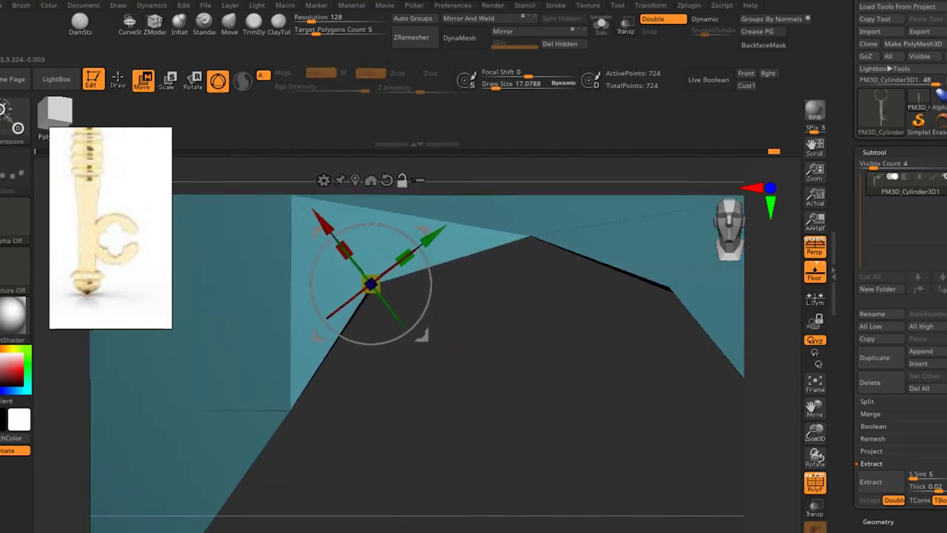
pyautogui.moveTo(370, 343); pyautogui.dragTo(385, 342)
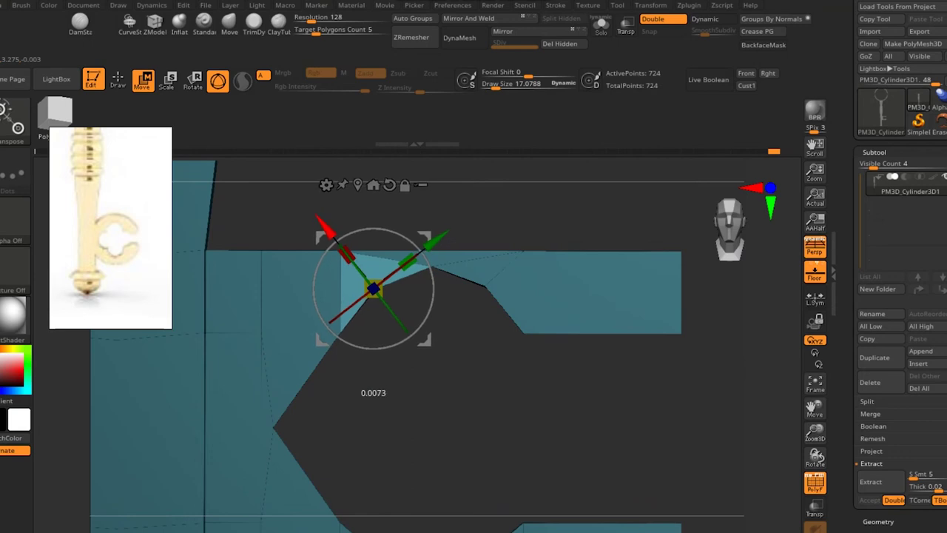
pyautogui.hotkey('ctrl', 'z')
# Step: Back in ZModeler, split the notch's inner edge and connect a vertex across its slanted corner
pyautogui.press('q')
pyautogui.press('b')
pyautogui.press('z')
pyautogui.press('m')
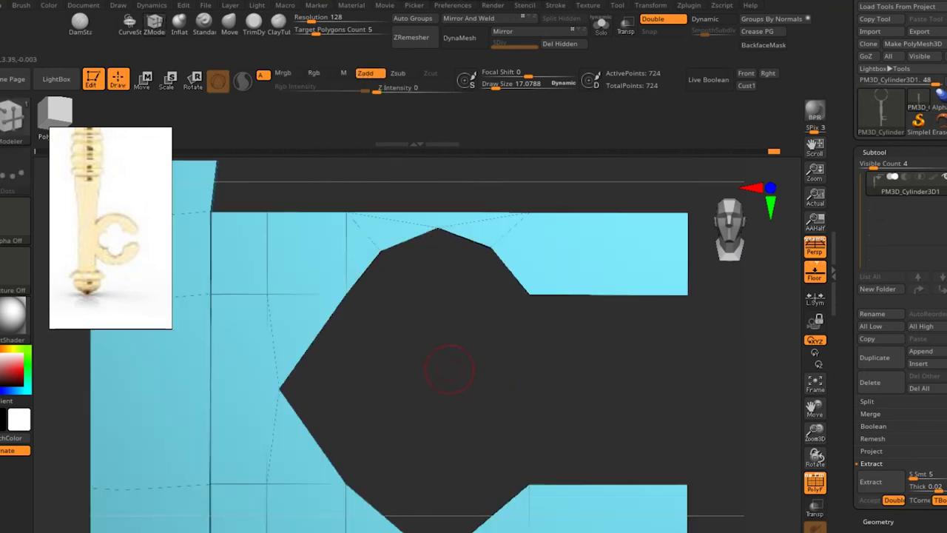
pyautogui.click(313, 247)
pyautogui.press('space')
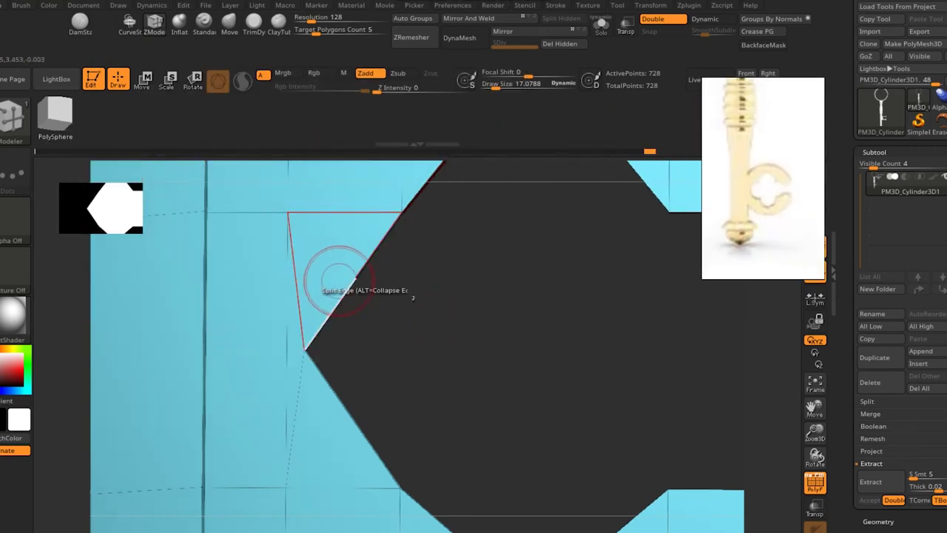
pyautogui.press('space')
pyautogui.click(185, 163)
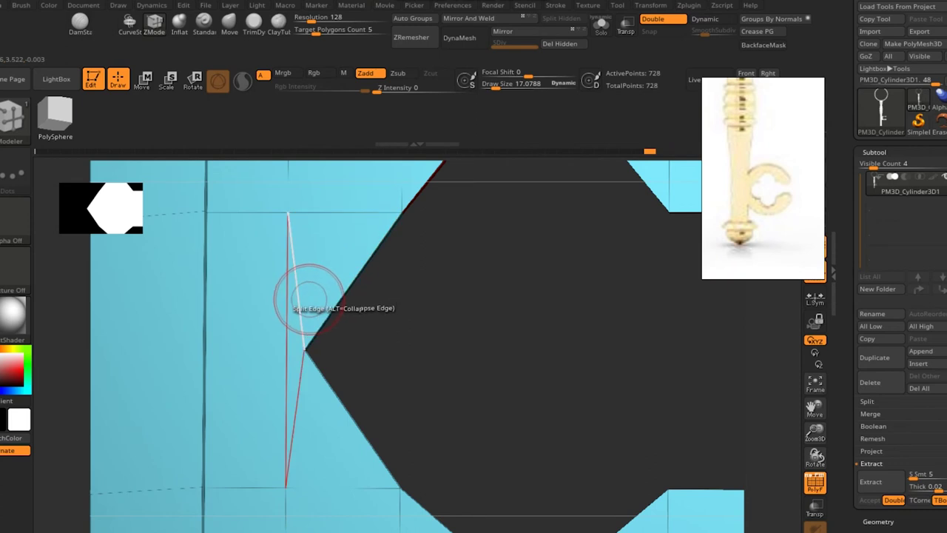
pyautogui.press('space')
pyautogui.click(185, 274)
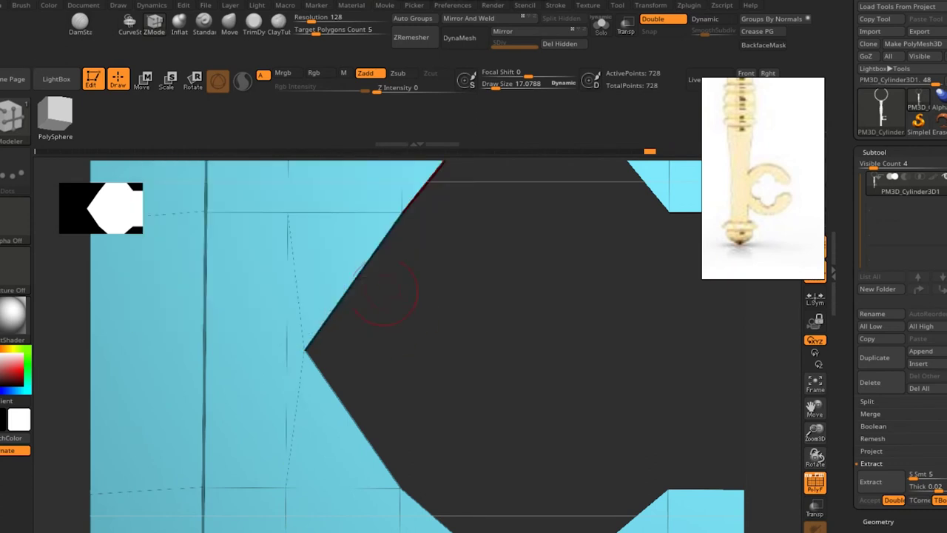
pyautogui.moveTo(354, 279); pyautogui.dragTo(290, 214)
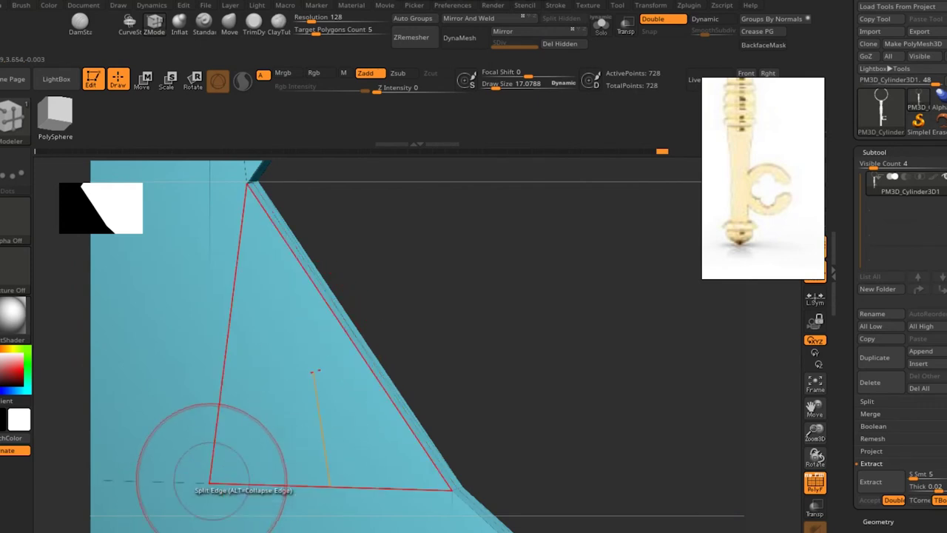
pyautogui.click(211, 482)
# Step: Split an edge beside the notch and another on its slanted edge
pyautogui.moveTo(401, 303)
pyautogui.mouseDown()
pyautogui.moveTo(459, 318)
pyautogui.moveTo(339, 381)
pyautogui.moveTo(296, 338)
pyautogui.moveTo(222, 355)
pyautogui.moveTo(311, 370)
pyautogui.moveTo(211, 322)
pyautogui.mouseUp()
pyautogui.click(264, 317)
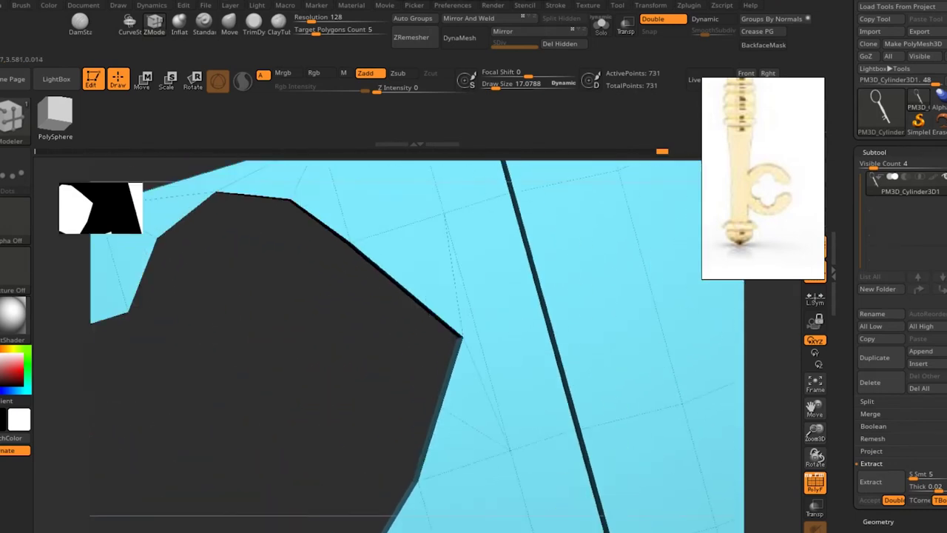
pyautogui.moveTo(212, 322); pyautogui.dragTo(385, 338)
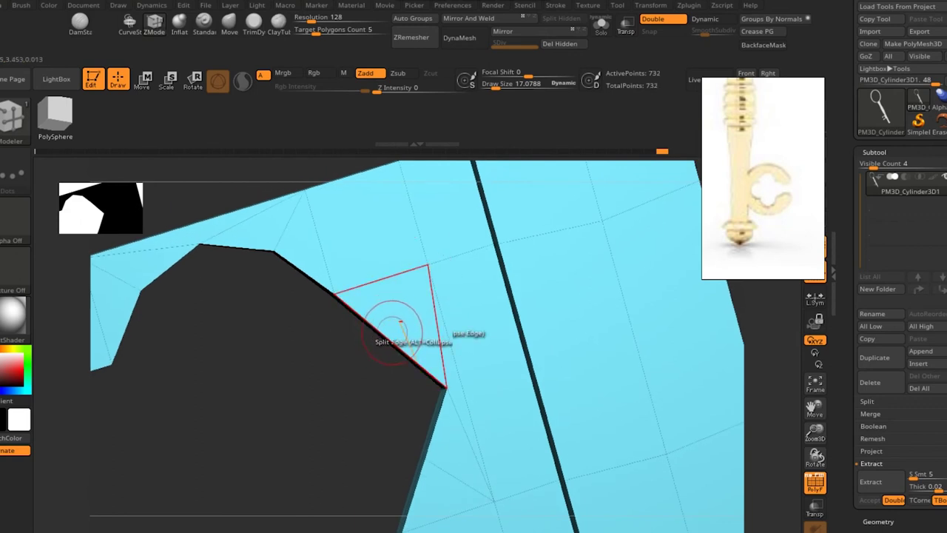
pyautogui.moveTo(396, 325); pyautogui.dragTo(403, 326)
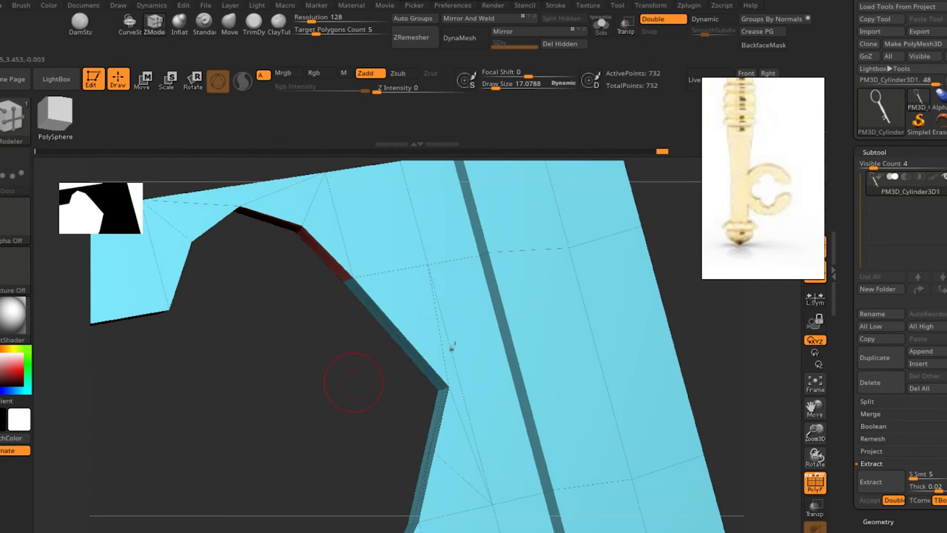
pyautogui.moveTo(354, 382); pyautogui.dragTo(373, 341)
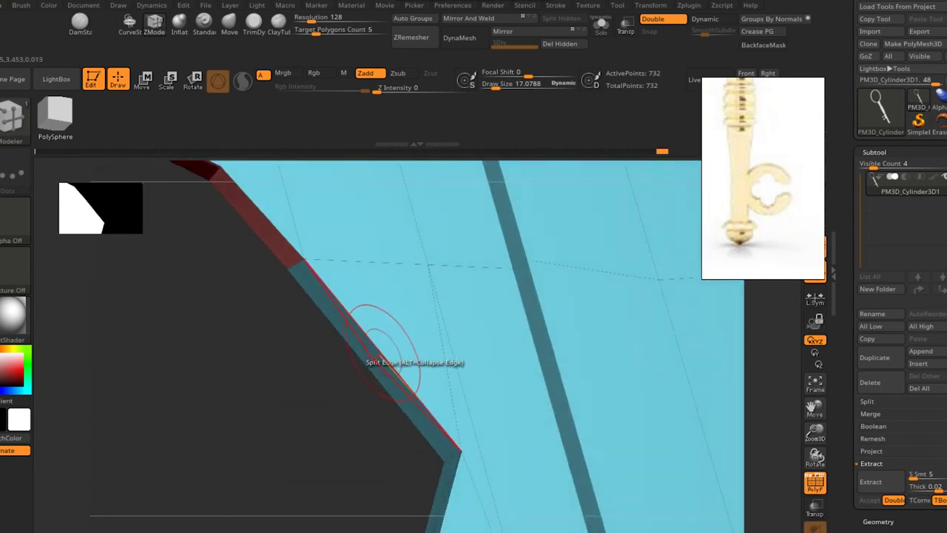
pyautogui.click(385, 356)
pyautogui.moveTo(414, 371)
pyautogui.mouseDown()
pyautogui.moveTo(456, 381)
pyautogui.moveTo(389, 326)
pyautogui.mouseUp()
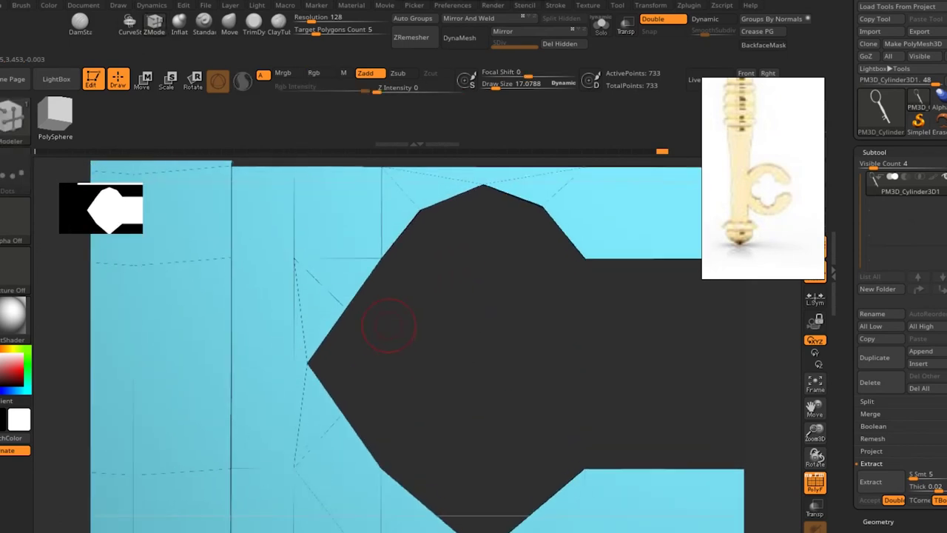
# Step: Align the gizmo with the notch and push the upper notch triangle outward
pyautogui.press('w')
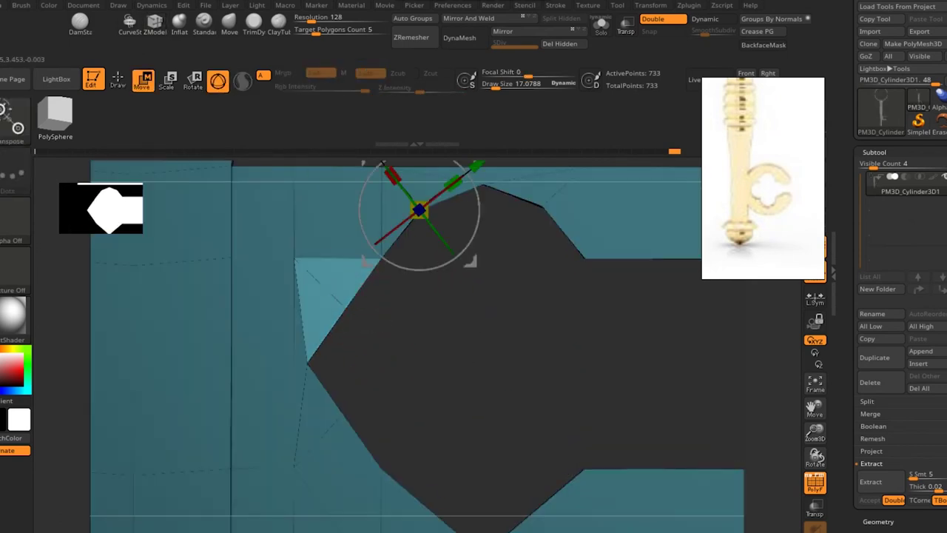
pyautogui.keyDown('alt'); pyautogui.moveTo(381, 162); pyautogui.dragTo(436, 180, button='right'); pyautogui.keyUp('alt')
pyautogui.click(405, 179)
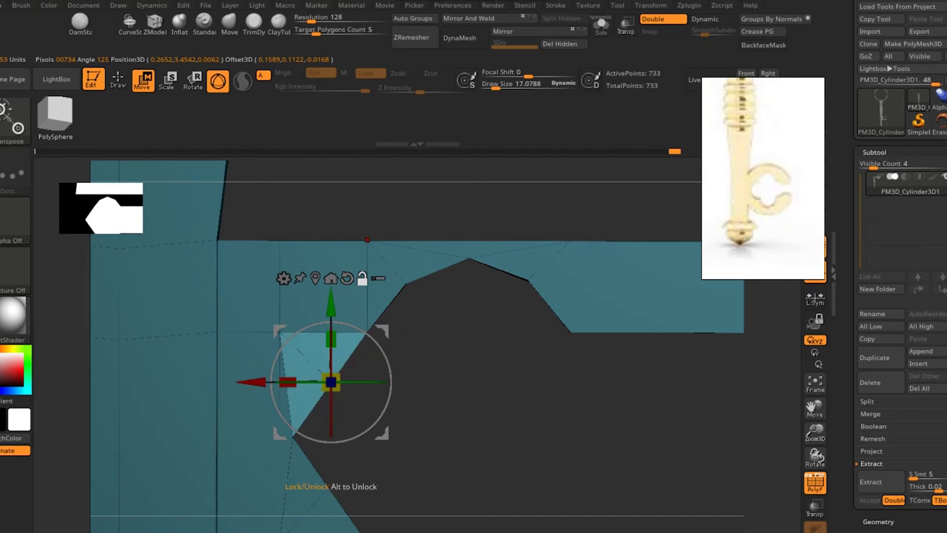
pyautogui.keyDown('alt'); pyautogui.moveTo(331, 442); pyautogui.dragTo(379, 417); pyautogui.keyUp('alt')
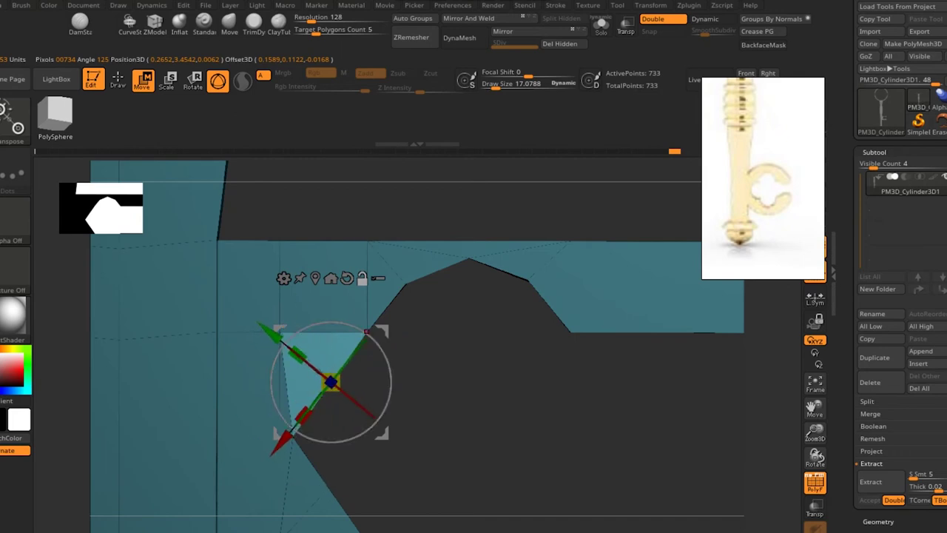
pyautogui.keyDown('alt'); pyautogui.moveTo(330, 382); pyautogui.dragTo(313, 360); pyautogui.keyUp('alt')
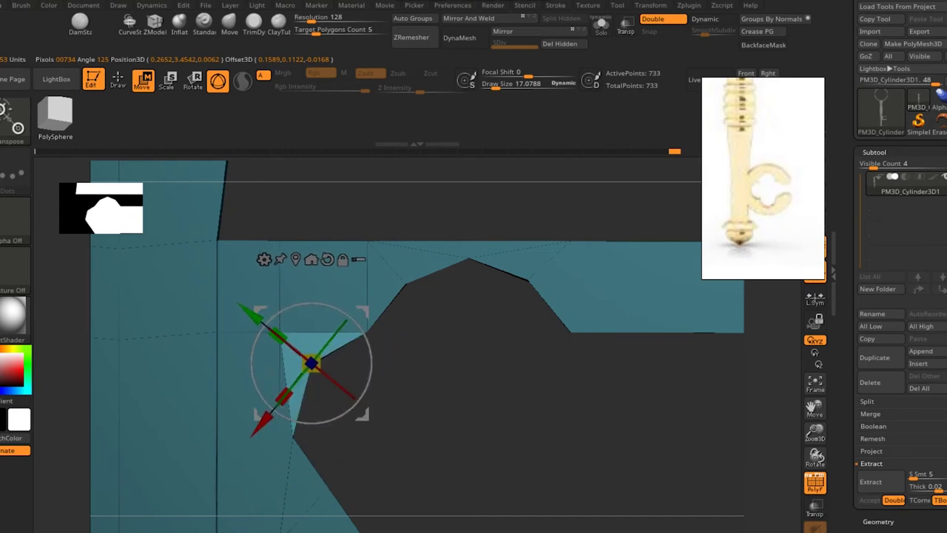
pyautogui.keyDown('alt'); pyautogui.moveTo(313, 360); pyautogui.dragTo(311, 319, button='right'); pyautogui.keyUp('alt')
pyautogui.press('q')
# Step: Isolate the notch's lower triangle and slide it outward to even the curve
pyautogui.keyDown('ctrl'); pyautogui.click(434, 397); pyautogui.keyUp('ctrl')
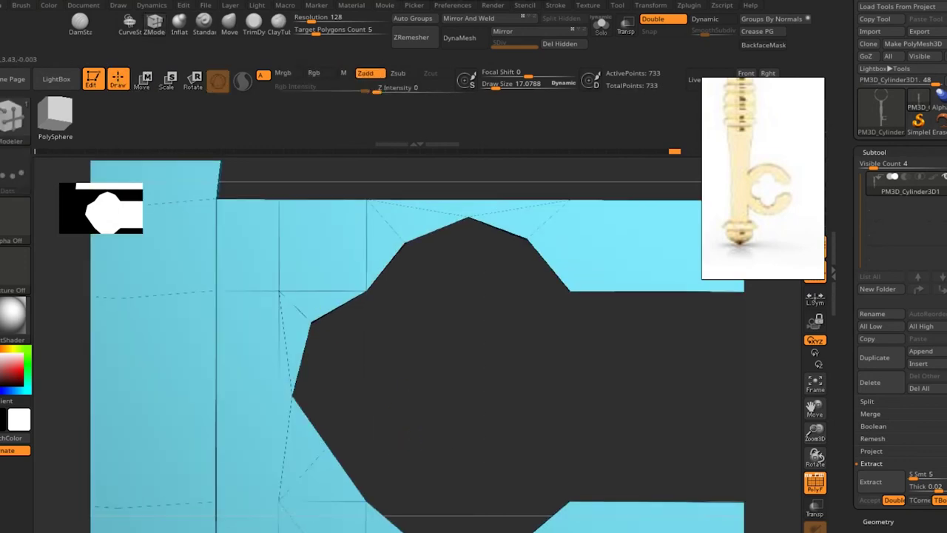
pyautogui.keyDown('alt'); pyautogui.moveTo(342, 451); pyautogui.dragTo(342, 414); pyautogui.keyUp('alt')
pyautogui.press('w')
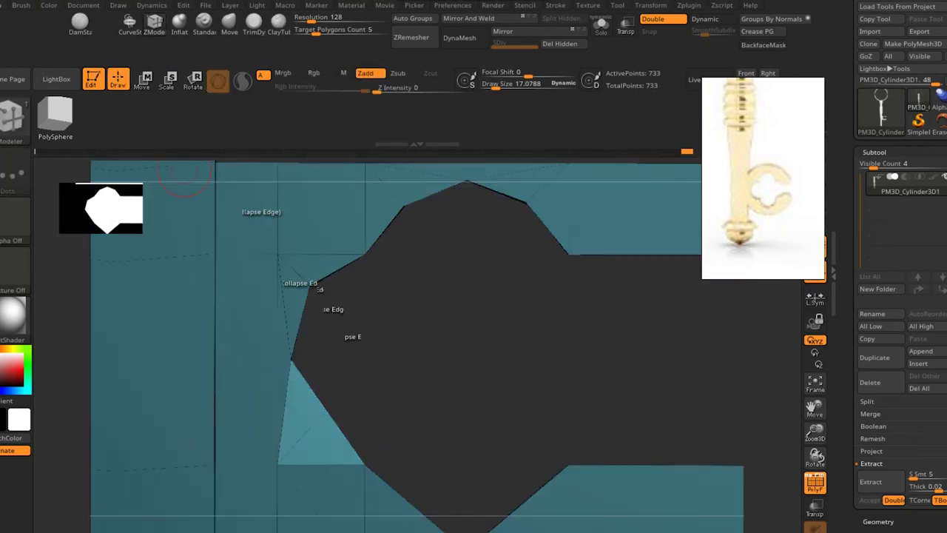
pyautogui.keyDown('alt'); pyautogui.moveTo(309, 285); pyautogui.dragTo(326, 408); pyautogui.keyUp('alt')
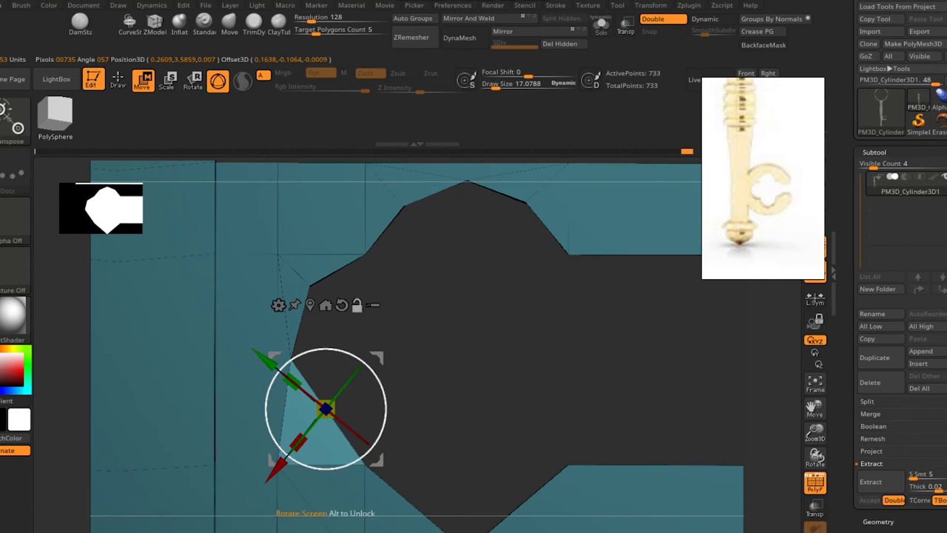
pyautogui.moveTo(267, 415); pyautogui.dragTo(318, 467)
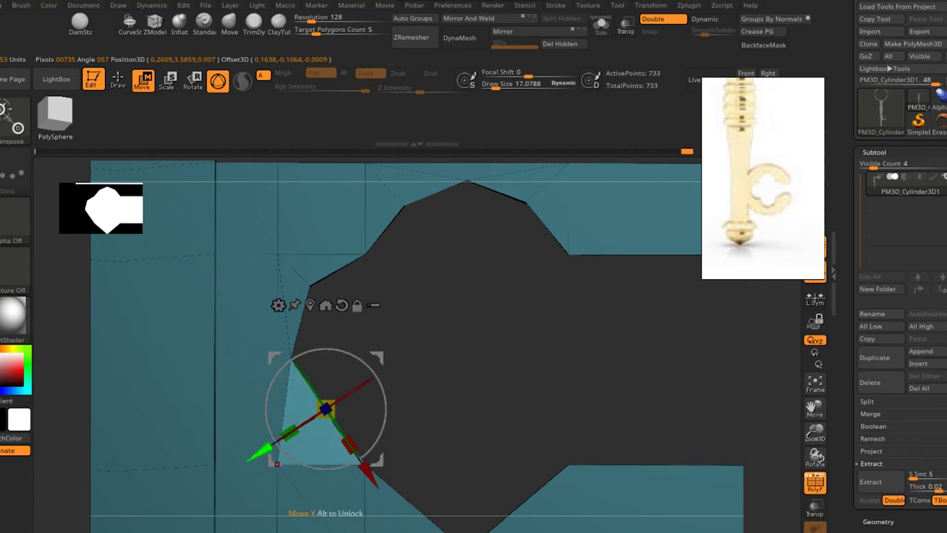
pyautogui.moveTo(288, 433); pyautogui.dragTo(270, 445)
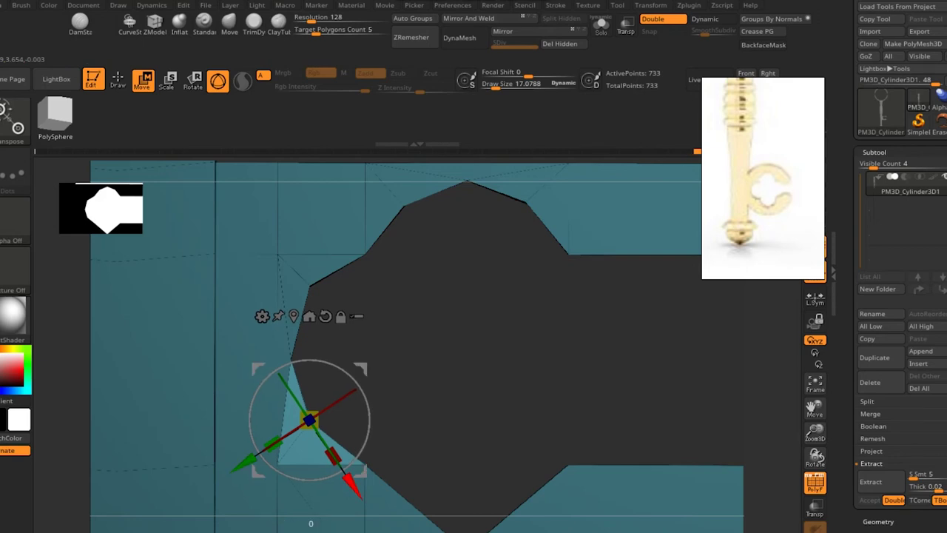
pyautogui.press('q')
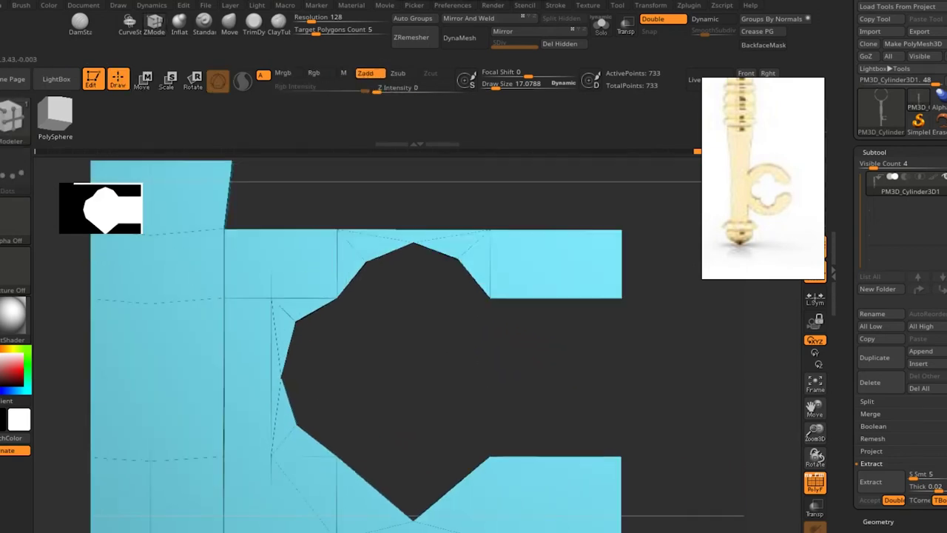
pyautogui.moveTo(484, 360); pyautogui.dragTo(456, 380)
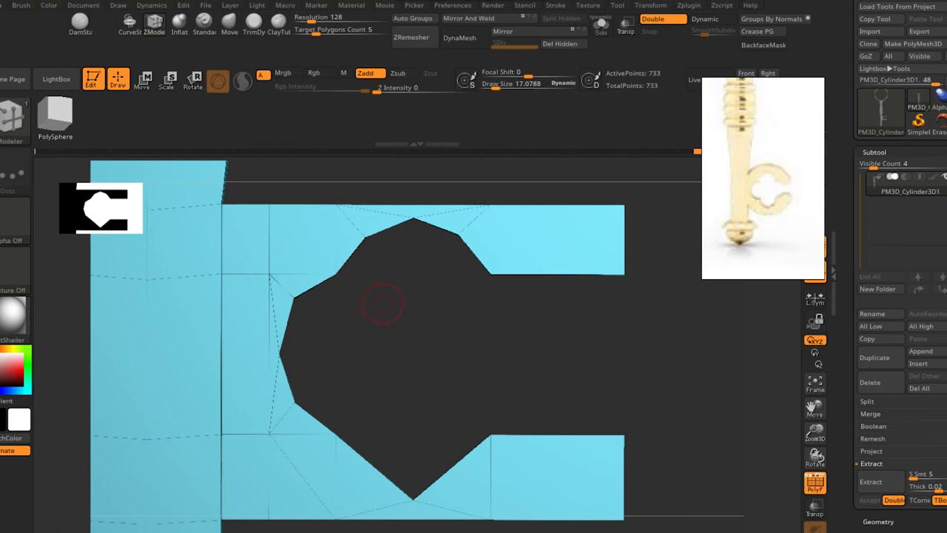
# Step: Mask off the upper-left triangle of the C-bit's opening, move it with a world-aligned gizmo, then clear the mask
pyautogui.press('ctrl')
pyautogui.keyDown('ctrl'); pyautogui.moveTo(345, 264); pyautogui.dragTo(370, 314); pyautogui.keyUp('ctrl')
pyautogui.keyDown('ctrl'); pyautogui.click(380, 306); pyautogui.keyUp('ctrl')
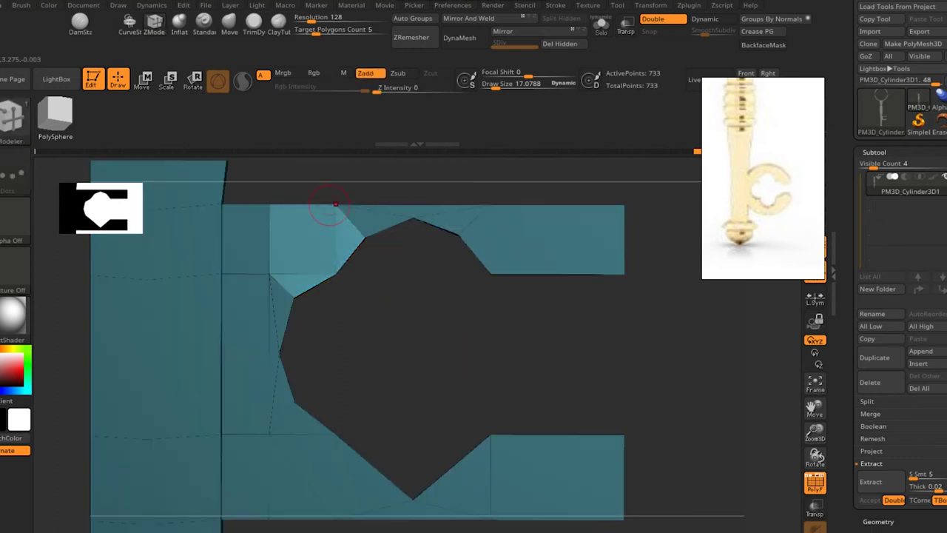
pyautogui.press('w')
pyautogui.click(294, 298)
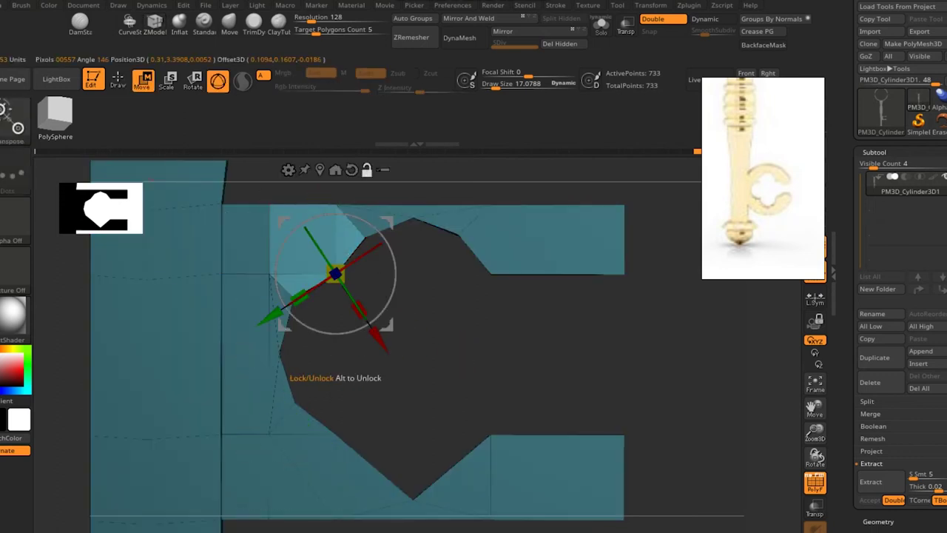
pyautogui.click(350, 170)
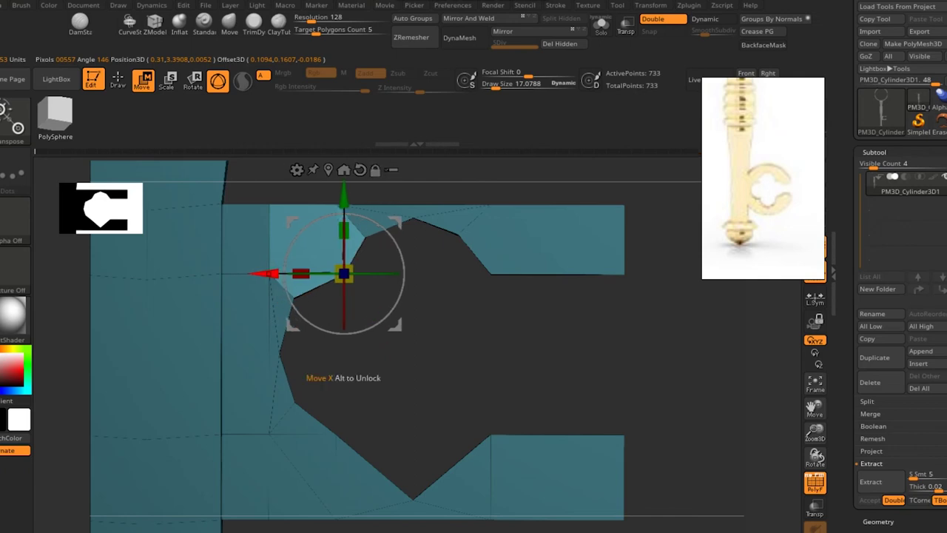
pyautogui.press('q')
pyautogui.moveTo(360, 348)
pyautogui.keyDown('ctrl'); pyautogui.mouseDown()
pyautogui.moveTo(385, 370)
pyautogui.moveTo(318, 385)
pyautogui.mouseUp(); pyautogui.keyUp('ctrl')
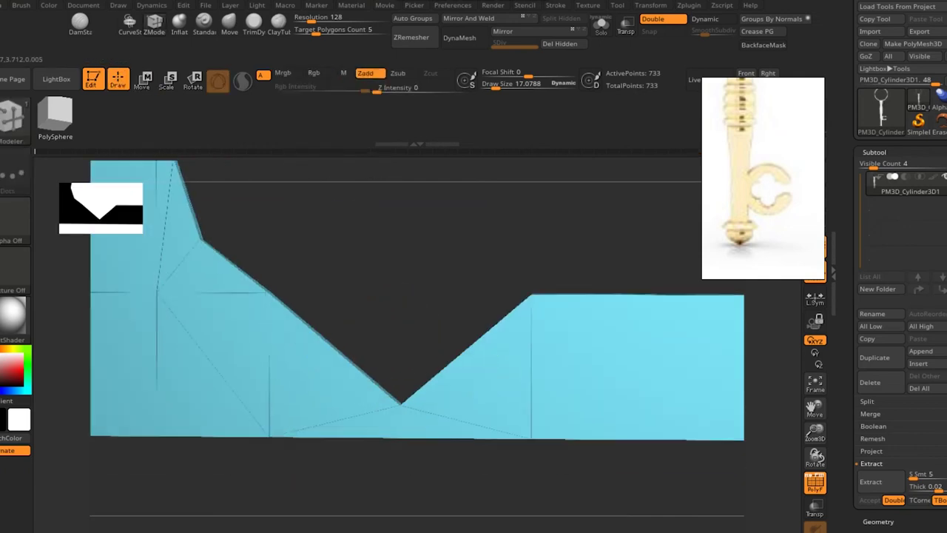
# Step: Undo a stray face split on the V-notch and set the ZModeler polygon action to Do Nothing
pyautogui.moveTo(459, 244); pyautogui.dragTo(338, 347)
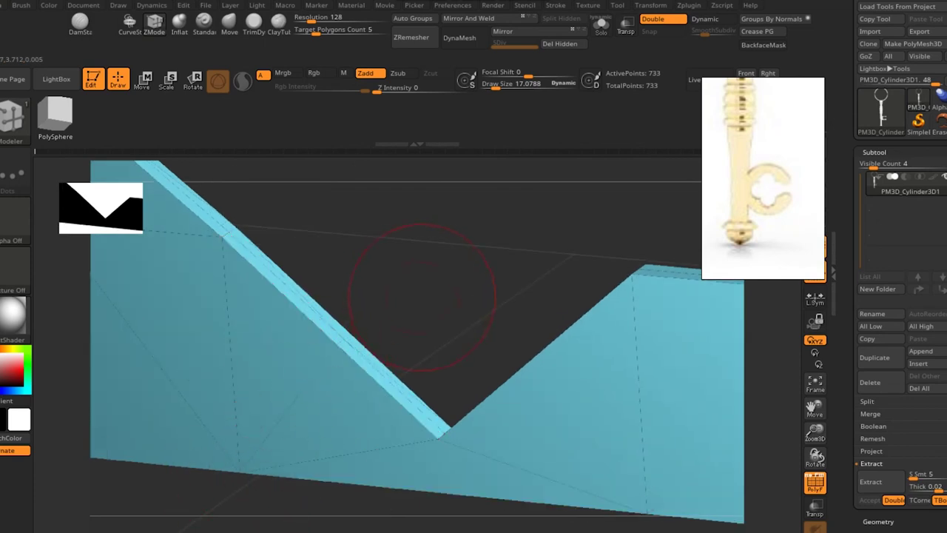
pyautogui.moveTo(422, 296); pyautogui.dragTo(385, 333)
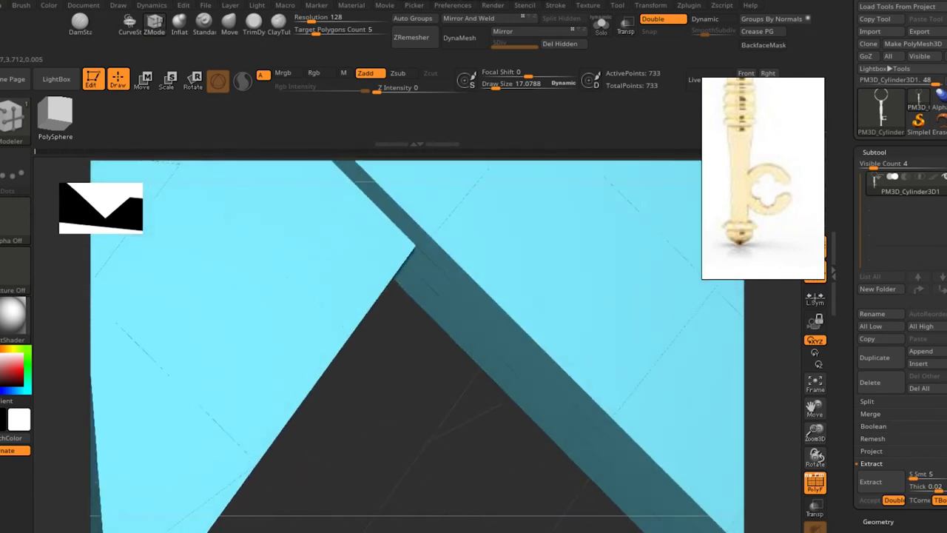
pyautogui.moveTo(253, 454); pyautogui.dragTo(232, 423)
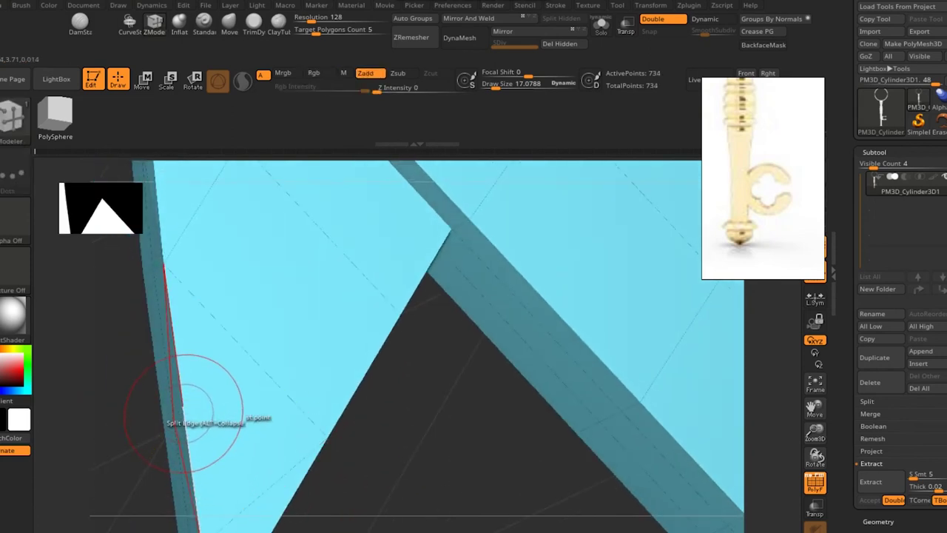
pyautogui.click(190, 405)
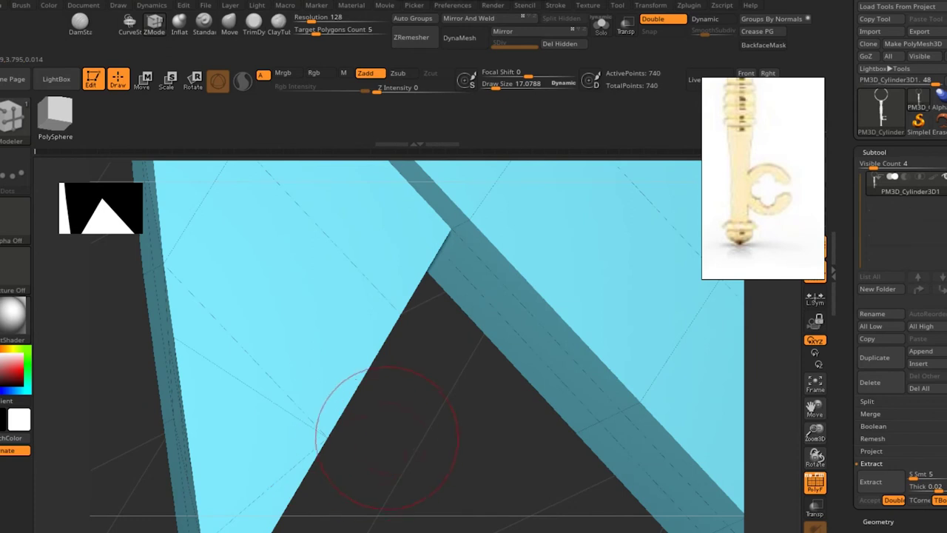
pyautogui.hotkey('ctrl', 'z')
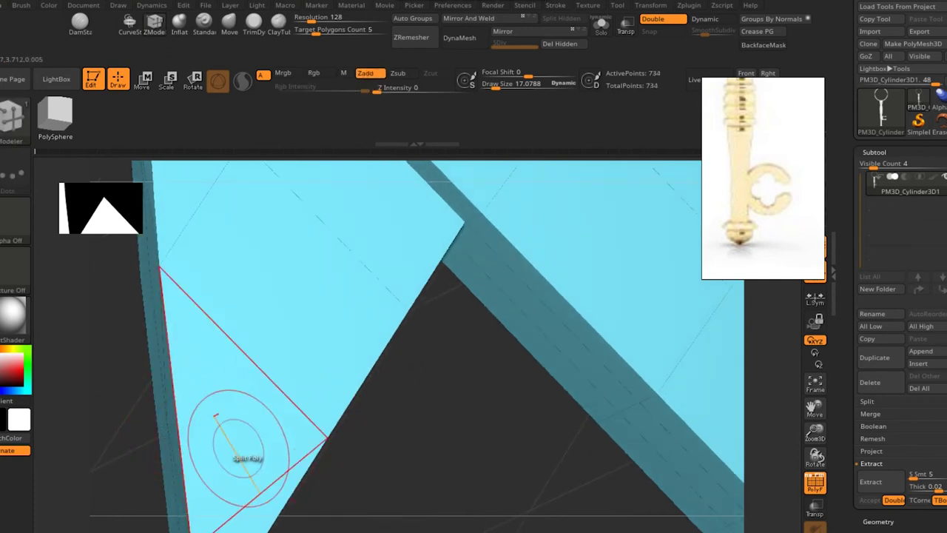
pyautogui.press('space')
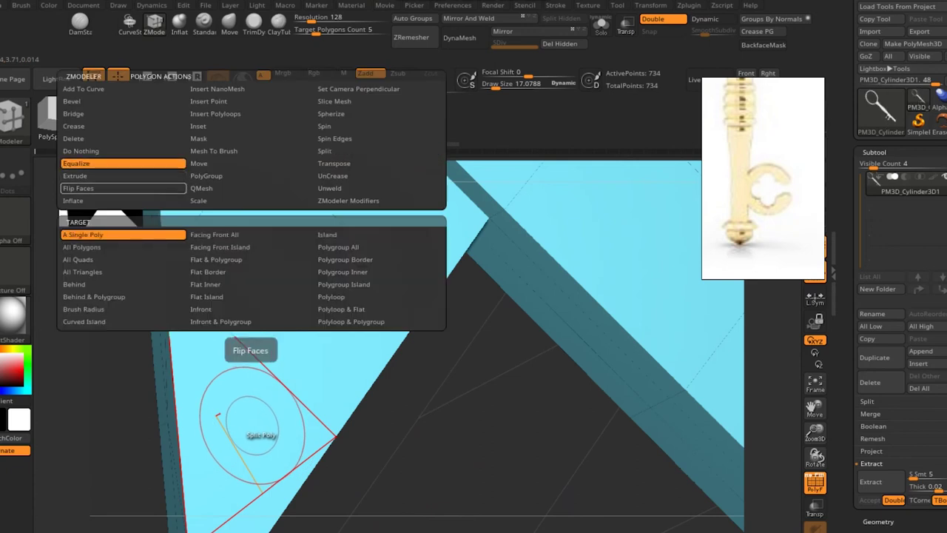
pyautogui.click(82, 150)
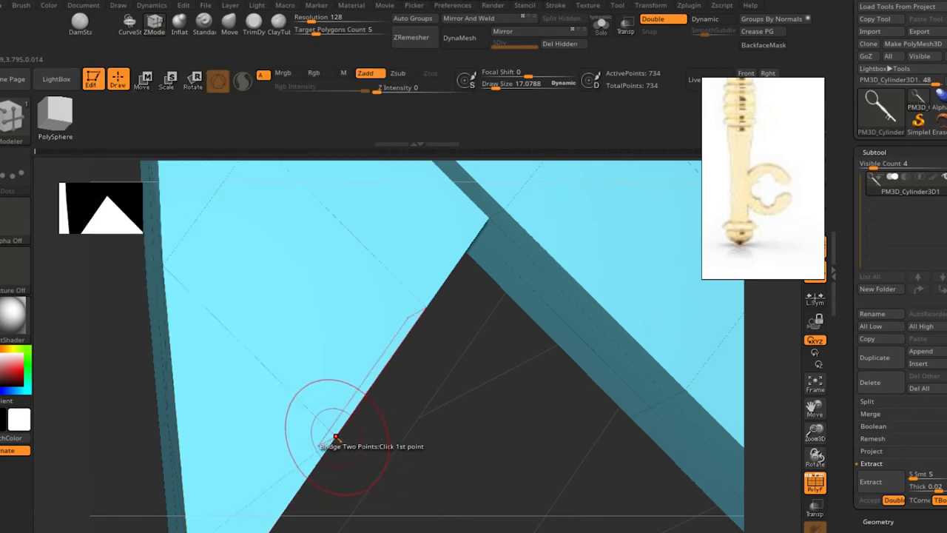
# Step: Split three new edges across the V-notch faces, bringing the mesh to 738 points
pyautogui.moveTo(107, 429)
pyautogui.mouseDown()
pyautogui.moveTo(302, 337)
pyautogui.moveTo(290, 356)
pyautogui.moveTo(380, 306)
pyautogui.moveTo(358, 290)
pyautogui.mouseUp()
pyautogui.click(406, 380)
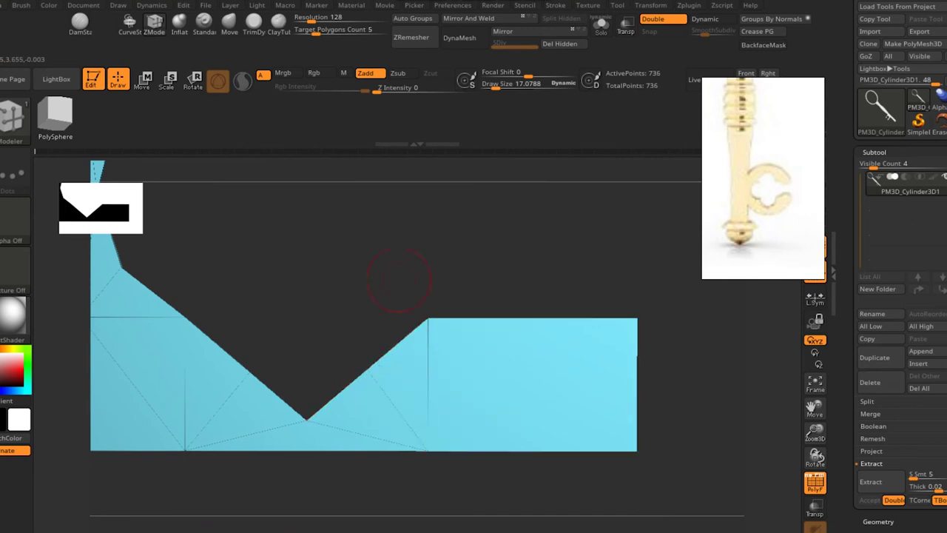
pyautogui.moveTo(414, 282); pyautogui.dragTo(518, 222)
pyautogui.click(385, 374)
pyautogui.click(388, 375)
pyautogui.moveTo(382, 299)
pyautogui.mouseDown()
pyautogui.moveTo(444, 245)
pyautogui.moveTo(486, 296)
pyautogui.mouseUp()
pyautogui.moveTo(390, 367)
pyautogui.keyDown('alt'); pyautogui.mouseDown()
pyautogui.moveTo(451, 328)
pyautogui.moveTo(401, 334)
pyautogui.mouseUp(); pyautogui.keyUp('alt')
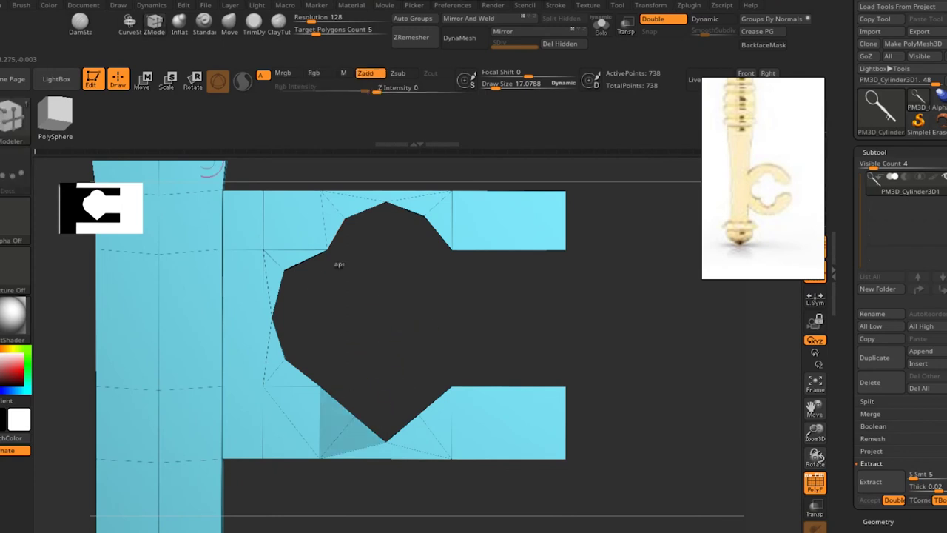
# Step: Slide the lower triangle down and to the left with a diagonally tilted move gizmo, then clear the mask
pyautogui.press('w')
pyautogui.hotkey('ctrl', 'i')
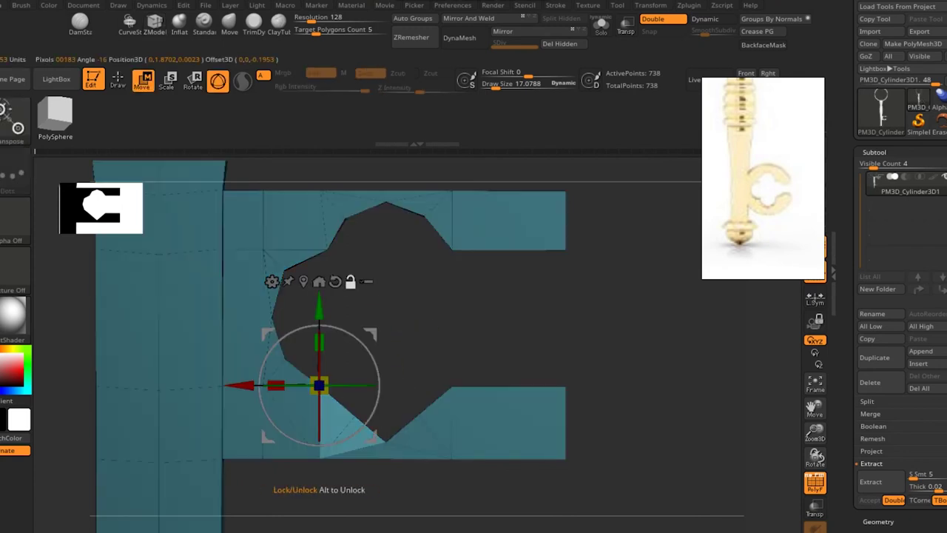
pyautogui.click(319, 281)
pyautogui.keyDown('alt'); pyautogui.moveTo(294, 403); pyautogui.dragTo(311, 370); pyautogui.keyUp('alt')
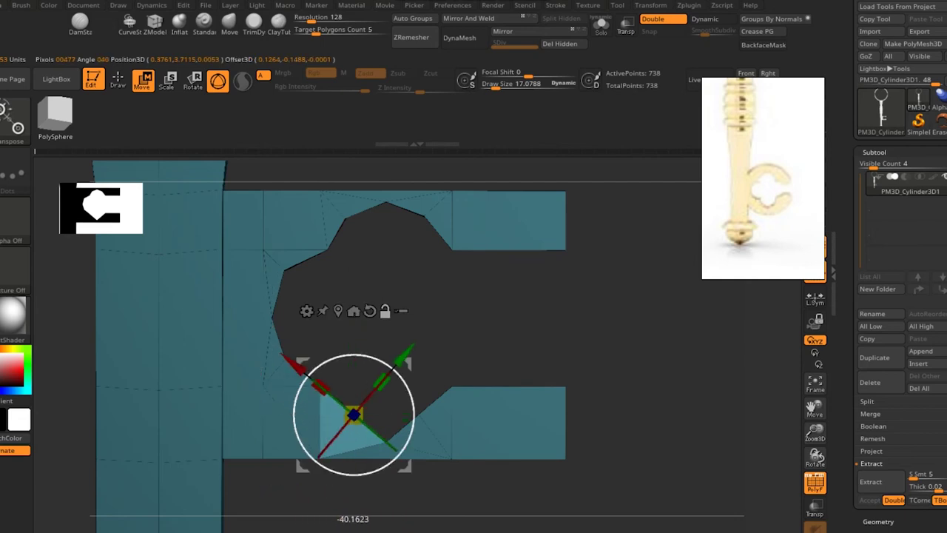
pyautogui.moveTo(354, 414); pyautogui.dragTo(341, 428)
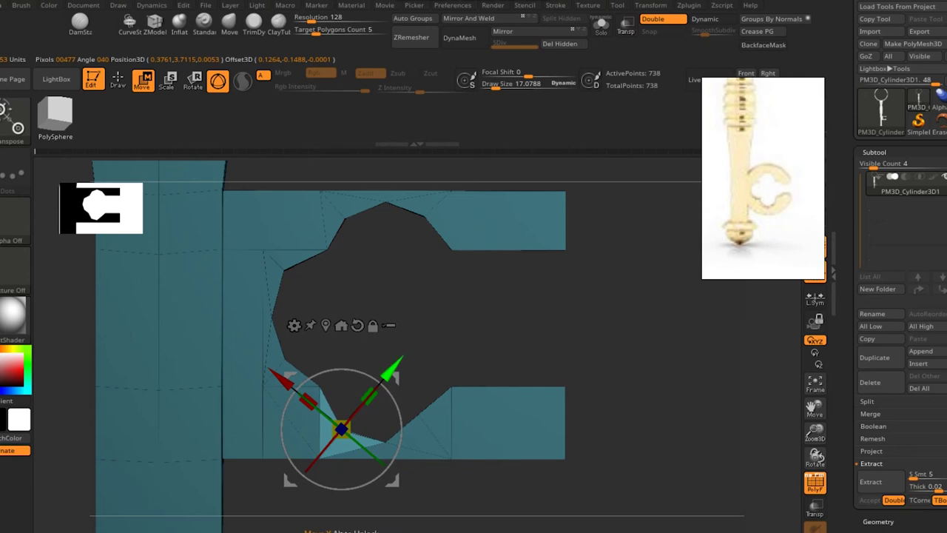
pyautogui.press('q')
pyautogui.moveTo(404, 348)
pyautogui.keyDown('ctrl'); pyautogui.mouseDown()
pyautogui.moveTo(420, 398)
pyautogui.moveTo(409, 408)
pyautogui.mouseUp(); pyautogui.keyUp('ctrl')
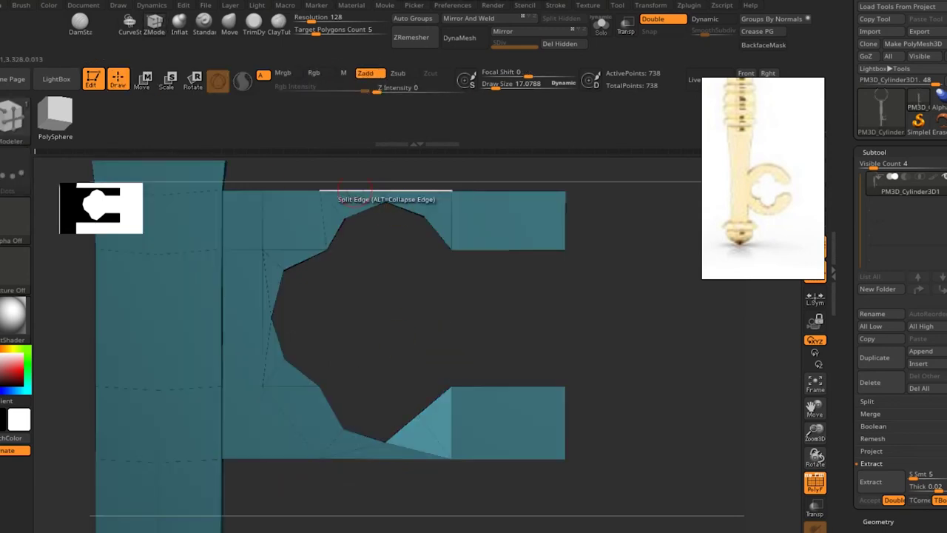
# Step: Reposition the light bottom triangle with the move gizmo and clear the mask
pyautogui.press('w')
pyautogui.moveTo(342, 428)
pyautogui.keyDown('alt'); pyautogui.mouseDown()
pyautogui.moveTo(419, 411)
pyautogui.moveTo(424, 427)
pyautogui.mouseUp(); pyautogui.keyUp('alt')
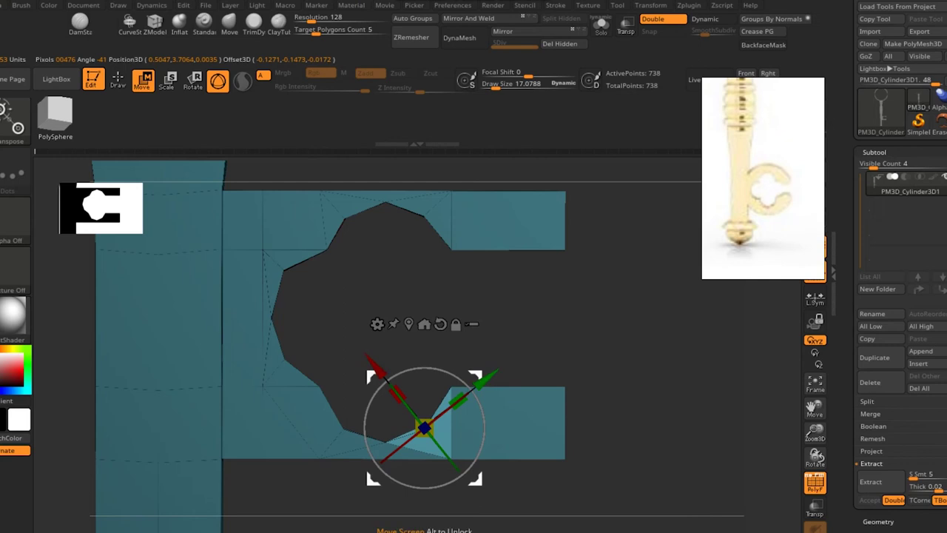
pyautogui.press('q')
pyautogui.keyDown('ctrl'); pyautogui.click(430, 324); pyautogui.keyUp('ctrl')
pyautogui.moveTo(430, 324)
pyautogui.keyDown('alt'); pyautogui.mouseDown()
pyautogui.moveTo(558, 267)
pyautogui.moveTo(518, 264)
pyautogui.mouseUp(); pyautogui.keyUp('alt')
# Step: Pull the top-right arm's outer corner down with a world-aligned move gizmo
pyautogui.press('w')
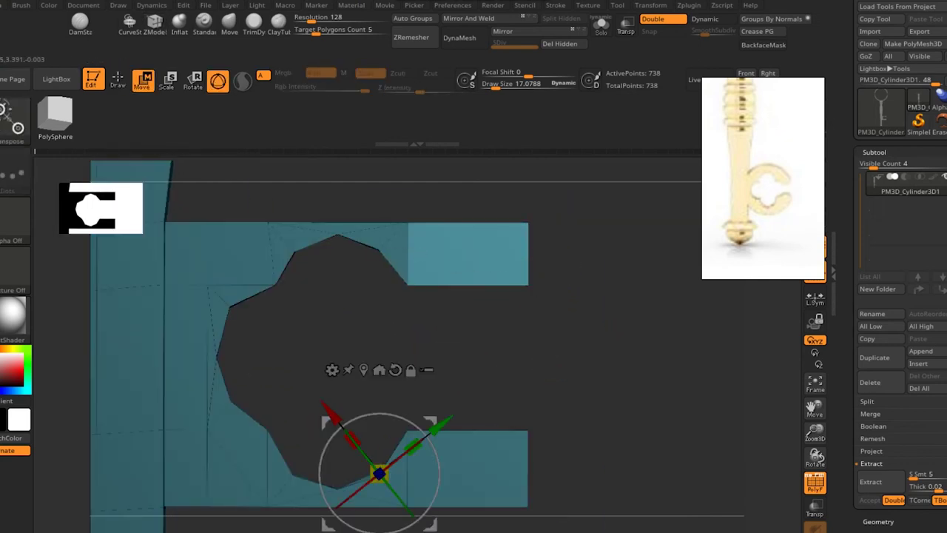
pyautogui.click(526, 285)
pyautogui.click(542, 181)
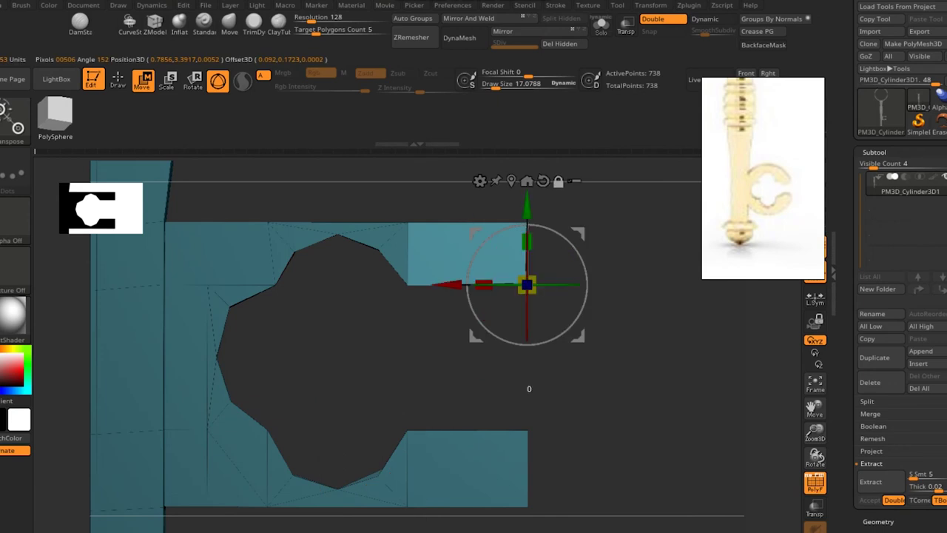
pyautogui.moveTo(527, 211); pyautogui.dragTo(527, 248)
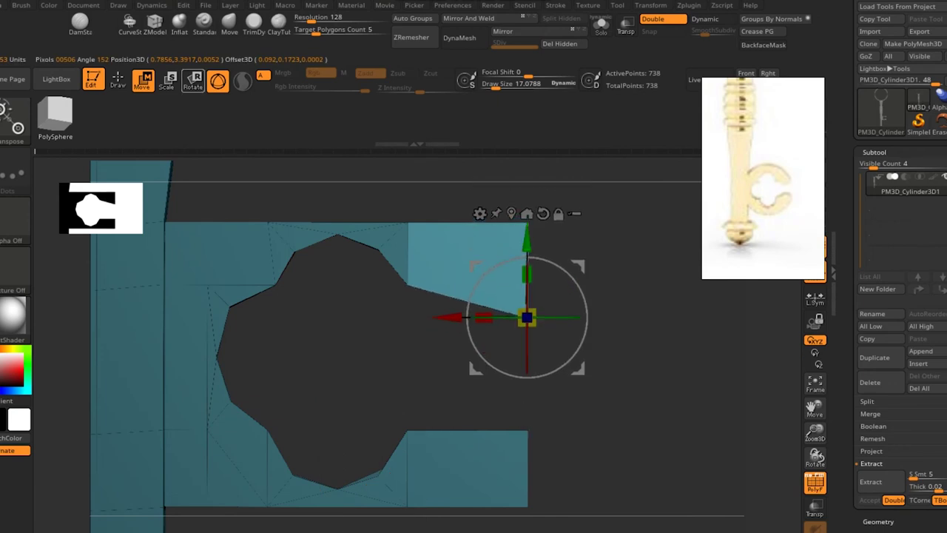
pyautogui.press('q')
# Step: Isolate the lower-right arm and raise its end into a slant, then clear the mask
pyautogui.keyDown('ctrl'); pyautogui.moveTo(533, 441); pyautogui.dragTo(547, 444); pyautogui.keyUp('ctrl')
pyautogui.keyDown('ctrl'); pyautogui.moveTo(555, 407); pyautogui.dragTo(400, 518); pyautogui.keyUp('ctrl')
pyautogui.keyDown('ctrl'); pyautogui.click(542, 231); pyautogui.keyUp('ctrl')
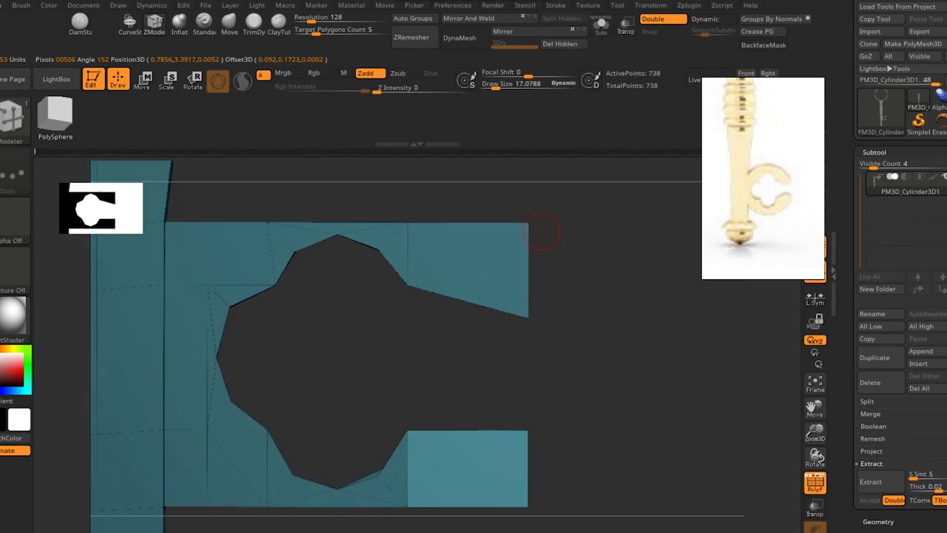
pyautogui.press('w')
pyautogui.click(527, 213)
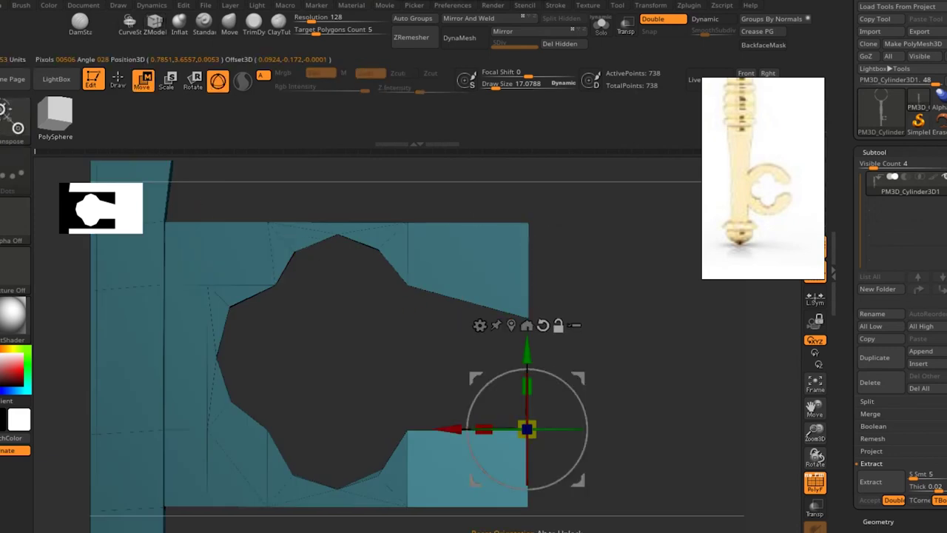
pyautogui.moveTo(526, 428); pyautogui.dragTo(526, 403)
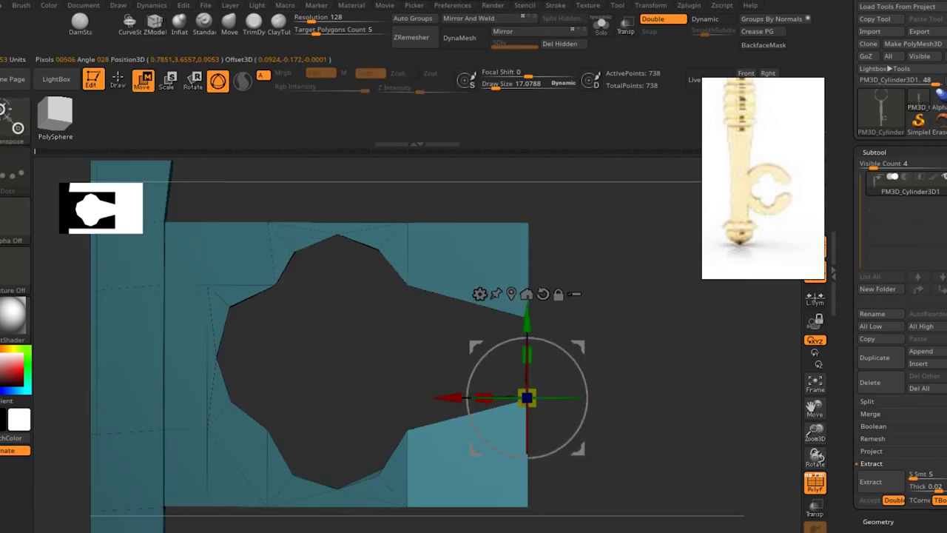
pyautogui.press('q')
pyautogui.keyDown('ctrl'); pyautogui.click(411, 405); pyautogui.keyUp('ctrl')
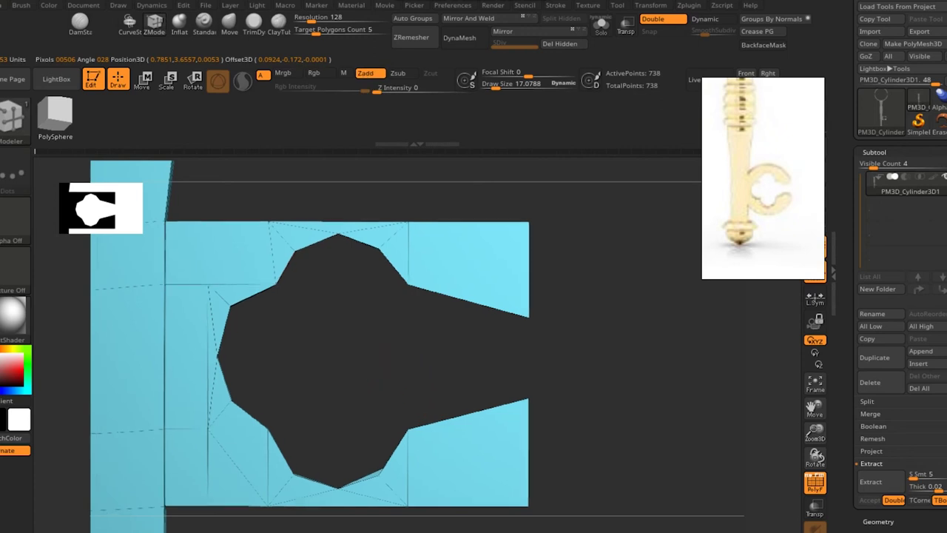
pyautogui.keyDown('alt'); pyautogui.moveTo(411, 384); pyautogui.dragTo(422, 320); pyautogui.keyUp('alt')
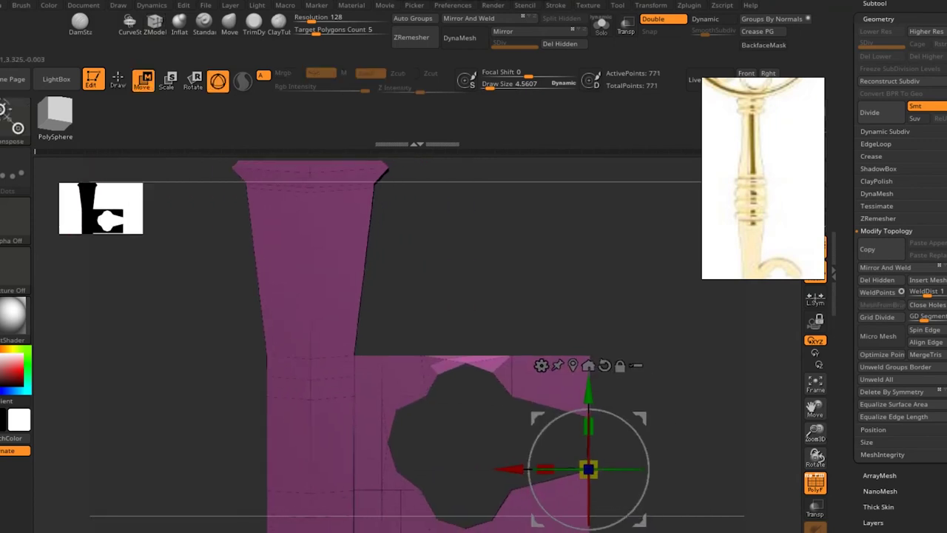
# Step: Reshape the top edge of the C-bit's opening with the move gizmo
pyautogui.moveTo(588, 468); pyautogui.dragTo(466, 359)
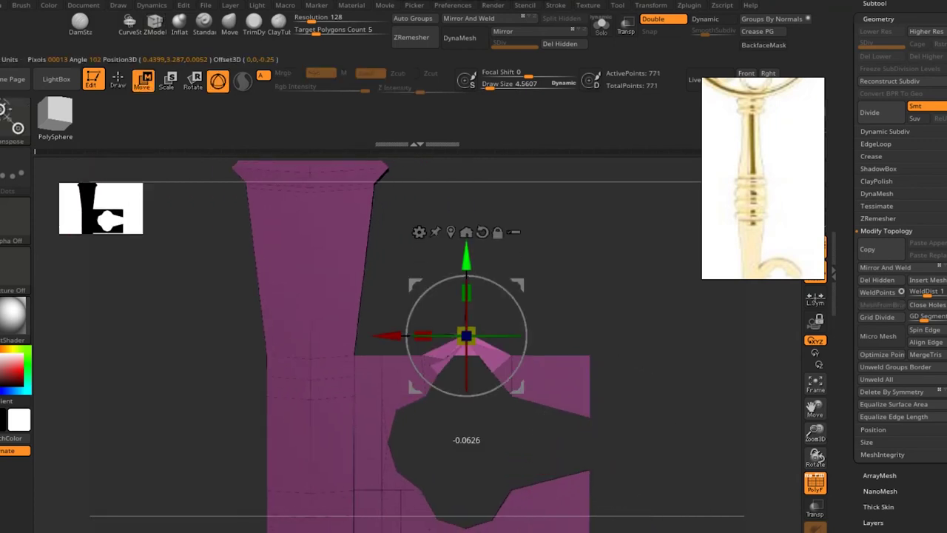
pyautogui.scroll(3, 466, 359)
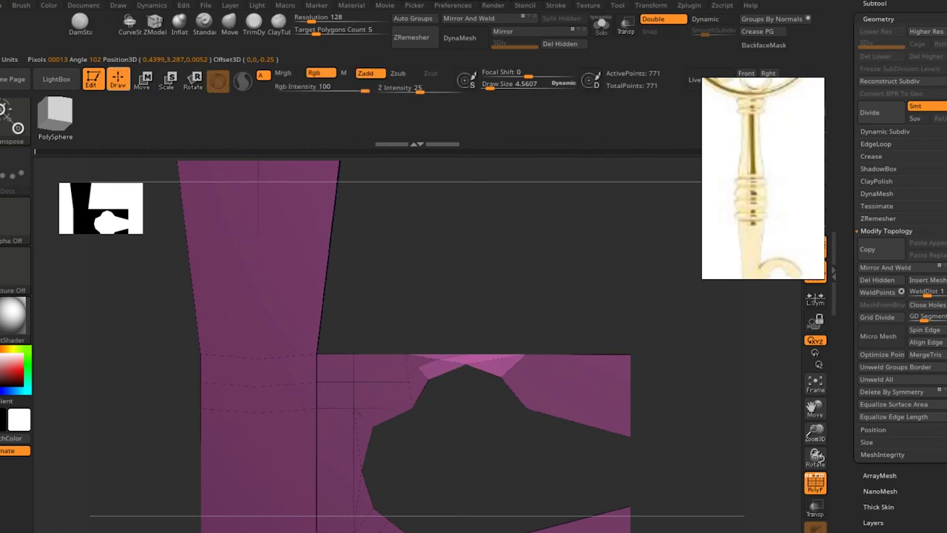
pyautogui.keyDown('ctrl'); pyautogui.click(361, 444); pyautogui.keyUp('ctrl')
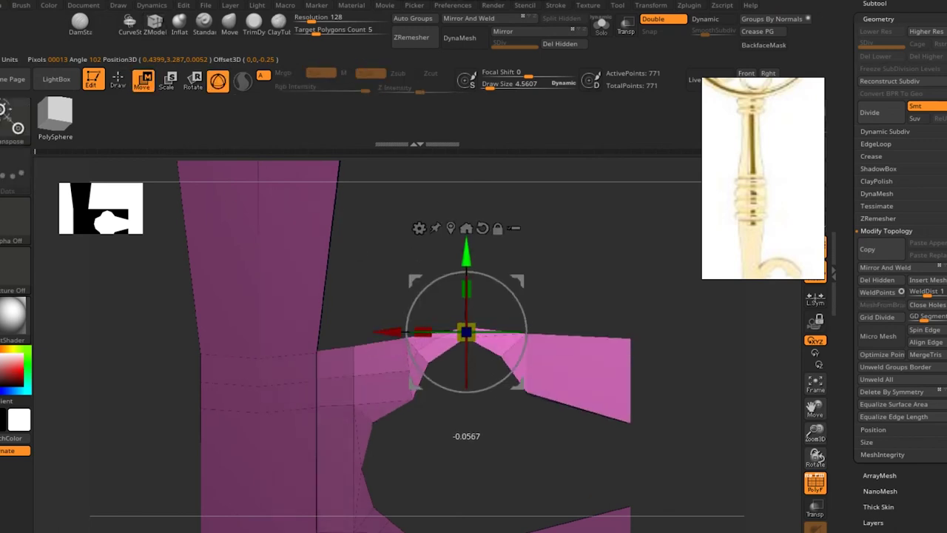
pyautogui.keyDown('alt'); pyautogui.moveTo(466, 481); pyautogui.dragTo(450, 403); pyautogui.keyUp('alt')
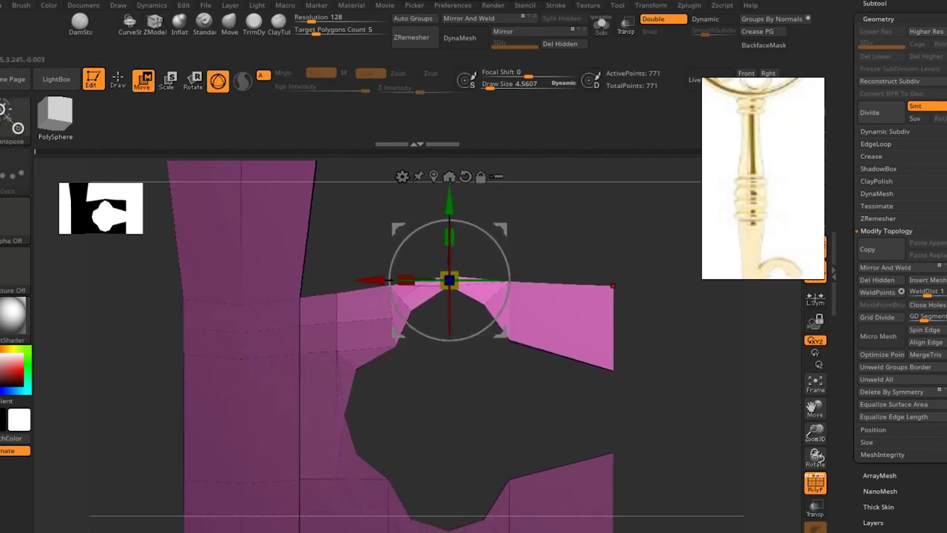
pyautogui.press('q')
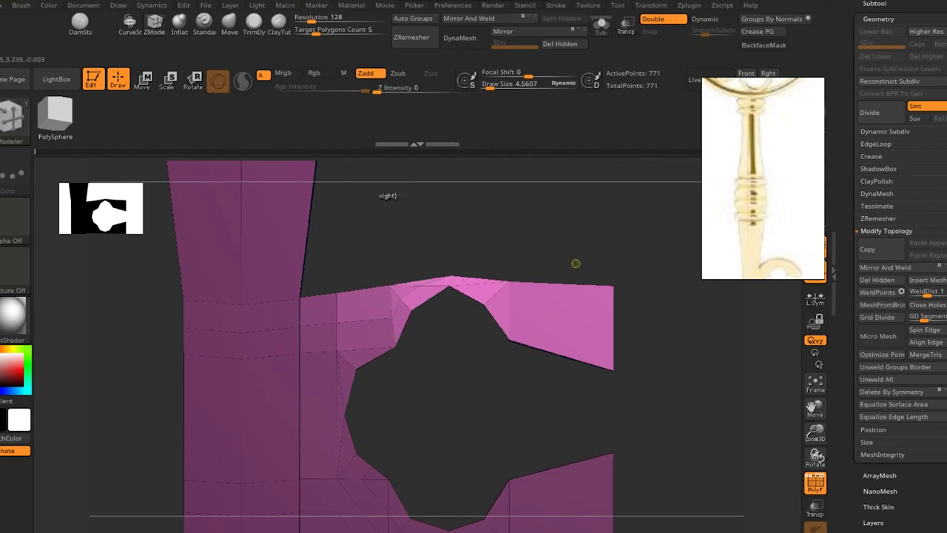
# Step: Mask and invert so only the upper arm's end strip stays editable
pyautogui.keyDown('ctrl'); pyautogui.moveTo(576, 264); pyautogui.dragTo(593, 252); pyautogui.keyUp('ctrl')
pyautogui.keyDown('ctrl'); pyautogui.moveTo(696, 249); pyautogui.dragTo(517, 417); pyautogui.keyUp('ctrl')
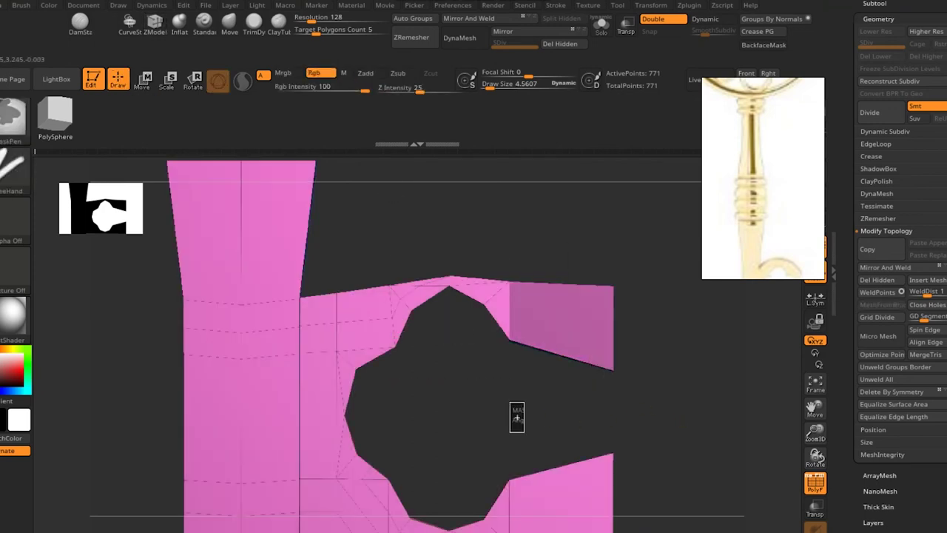
pyautogui.hotkey('ctrl', 'z')
pyautogui.moveTo(388, 324); pyautogui.dragTo(275, 170)
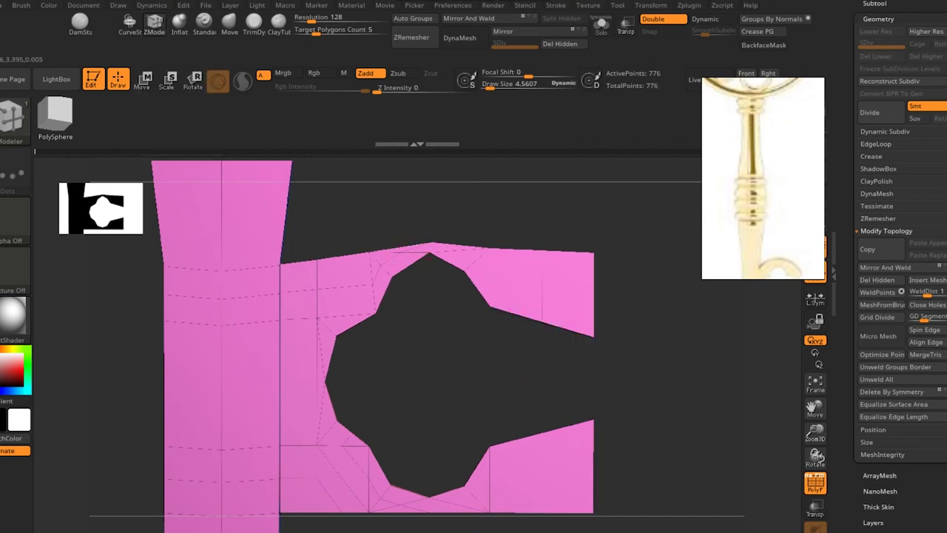
pyautogui.keyDown('ctrl'); pyautogui.moveTo(567, 222); pyautogui.dragTo(669, 392); pyautogui.keyUp('ctrl')
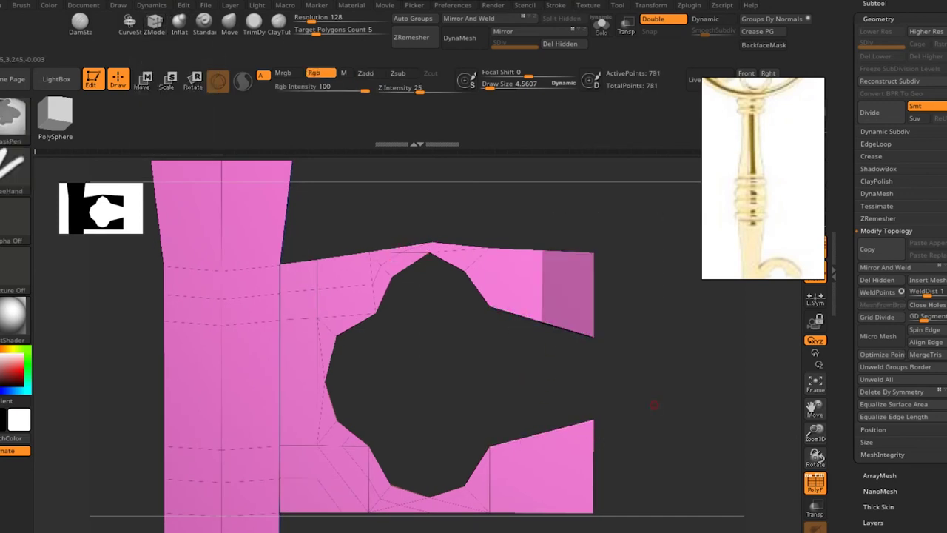
pyautogui.keyDown('ctrl'); pyautogui.click(460, 191); pyautogui.keyUp('ctrl')
pyautogui.press('w')
# Step: Rotate the upper arm's end strip to tilt it, then clear the mask
pyautogui.moveTo(423, 245); pyautogui.dragTo(397, 291)
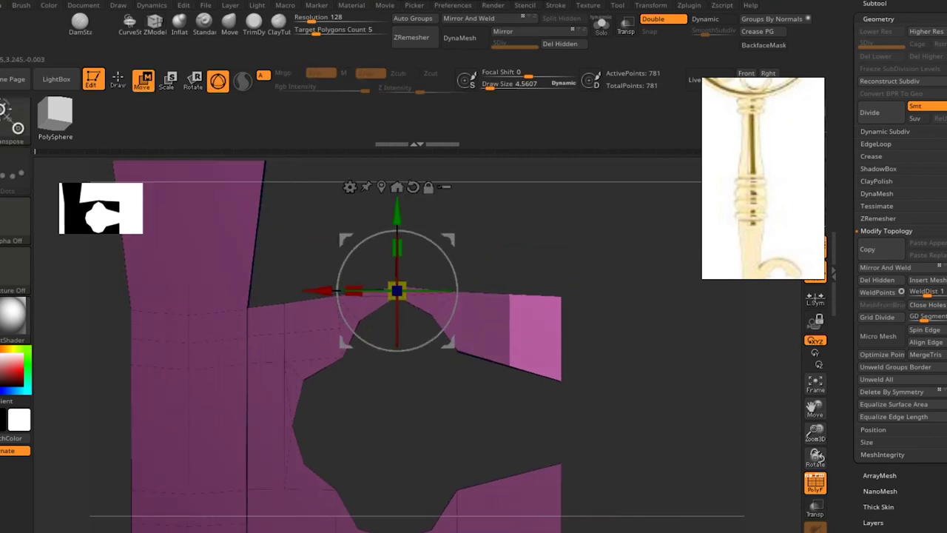
pyautogui.click(397, 186)
pyautogui.moveTo(560, 260); pyautogui.dragTo(560, 287)
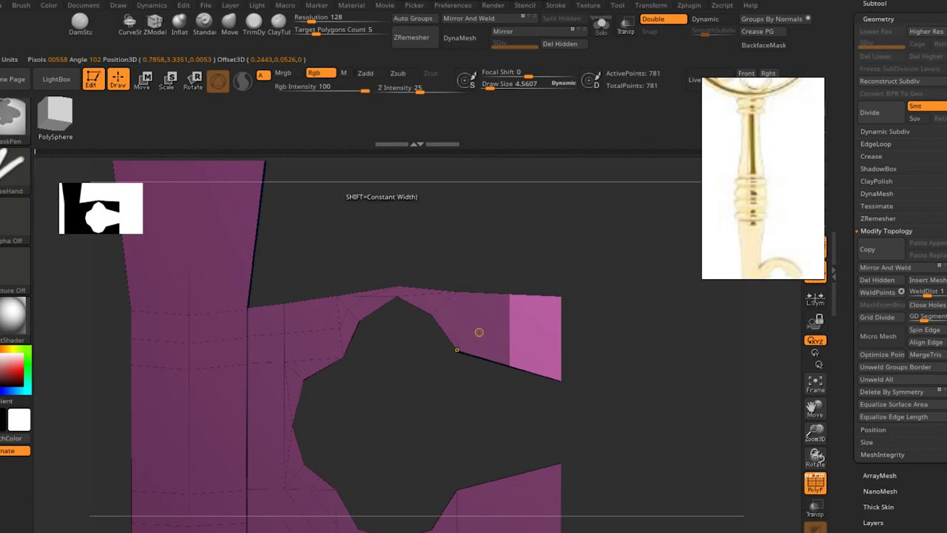
pyautogui.hotkey('ctrl', 'z')
pyautogui.moveTo(552, 396); pyautogui.dragTo(529, 391)
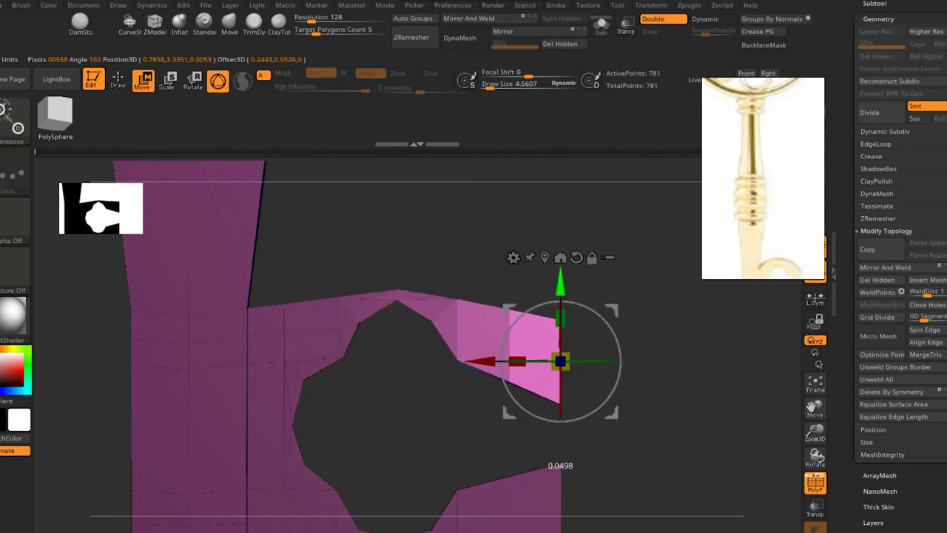
pyautogui.press('q')
pyautogui.keyDown('ctrl'); pyautogui.click(615, 383); pyautogui.keyUp('ctrl')
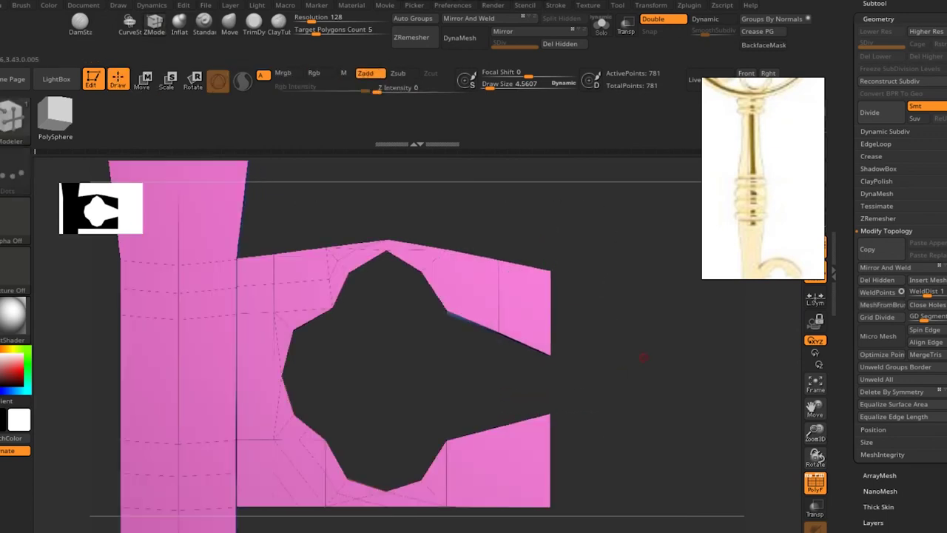
# Step: Isolate the lower area and move the opening's lower edge downward, then clear the mask
pyautogui.keyDown('ctrl'); pyautogui.moveTo(391, 415); pyautogui.dragTo(441, 507); pyautogui.keyUp('ctrl')
pyautogui.keyDown('ctrl'); pyautogui.click(444, 481); pyautogui.keyUp('ctrl')
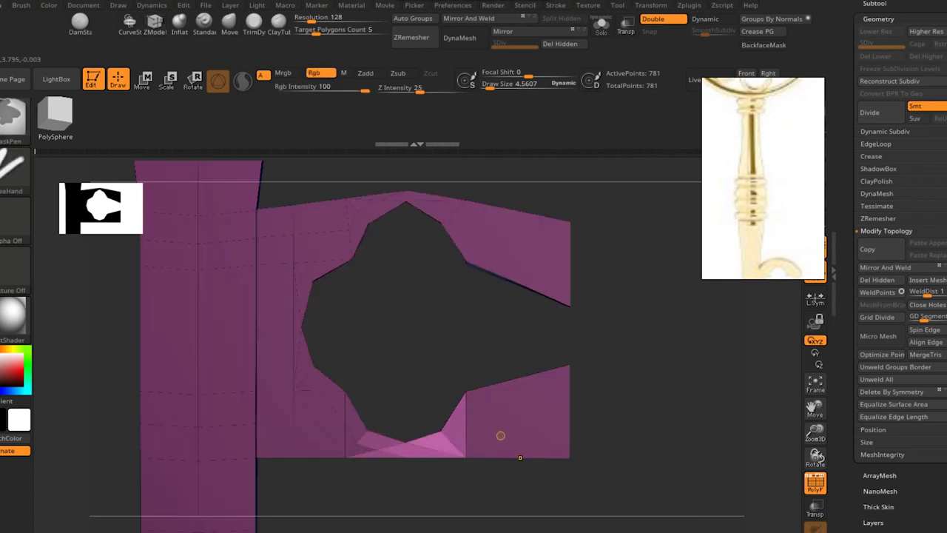
pyautogui.keyDown('ctrl'); pyautogui.click(500, 435); pyautogui.keyUp('ctrl')
pyautogui.press('w')
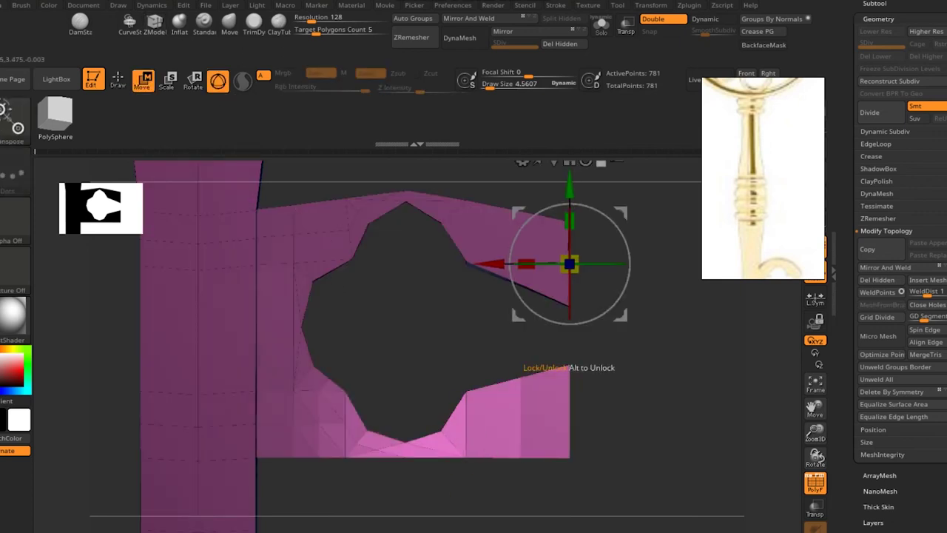
pyautogui.click(412, 382)
pyautogui.moveTo(412, 336); pyautogui.dragTo(412, 431)
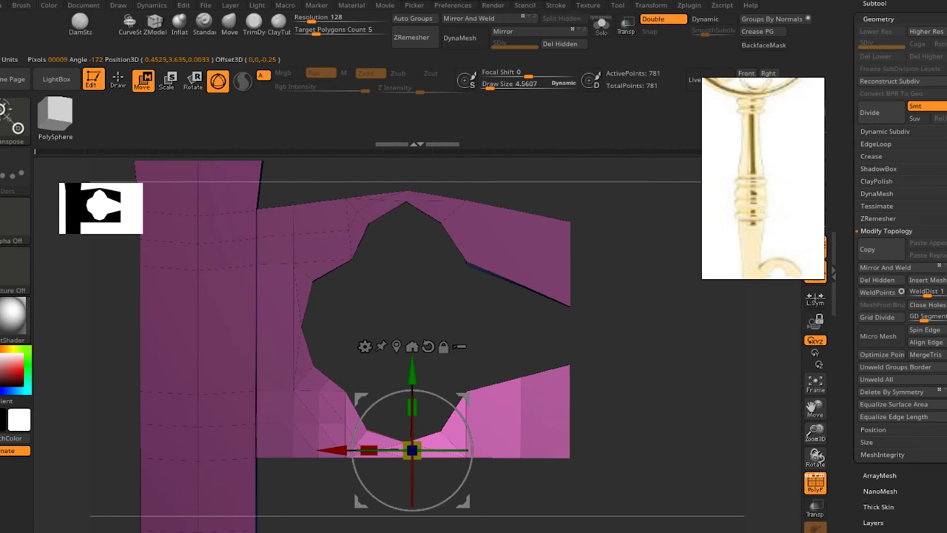
pyautogui.moveTo(413, 474); pyautogui.dragTo(412, 465)
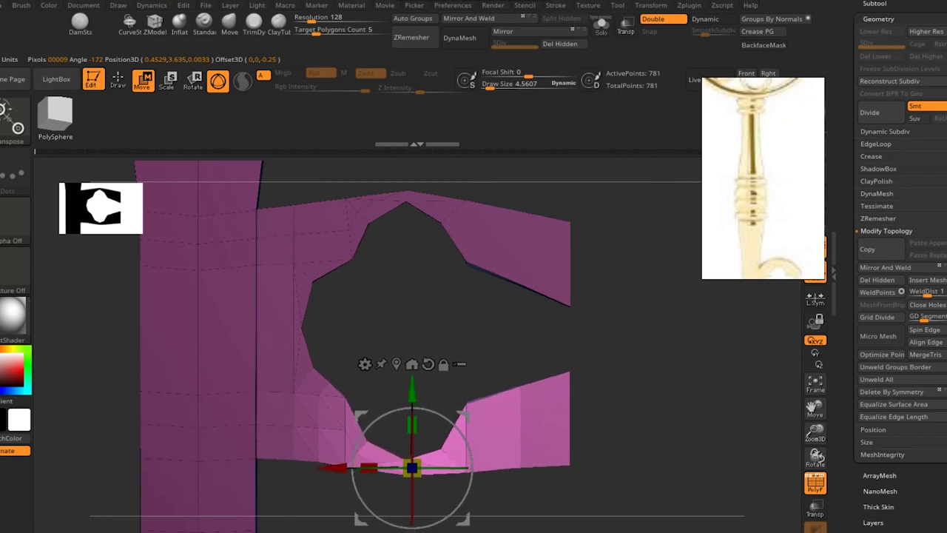
pyautogui.press('q')
pyautogui.keyDown('ctrl'); pyautogui.click(642, 425); pyautogui.keyUp('ctrl')
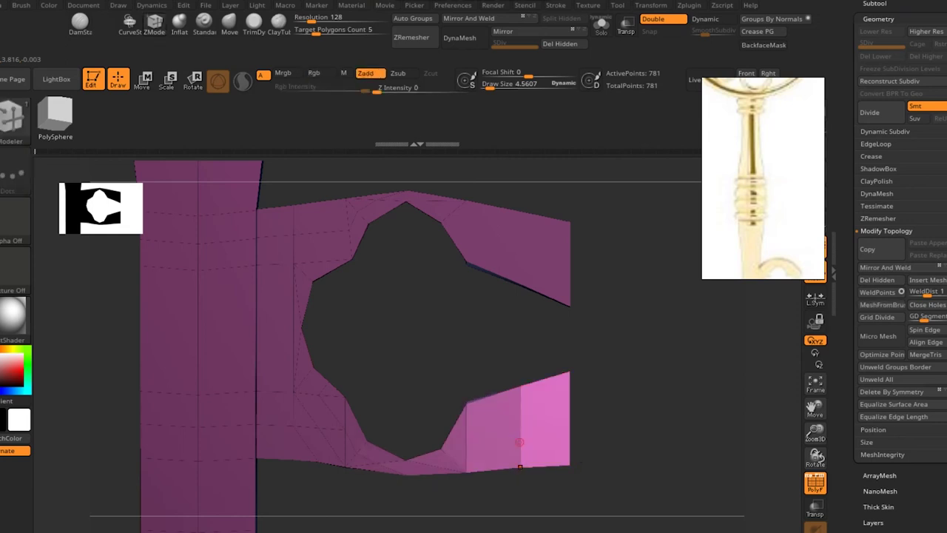
# Step: Place the gizmo on the lower arm's end panel, then frame the whole key model
pyautogui.press('w')
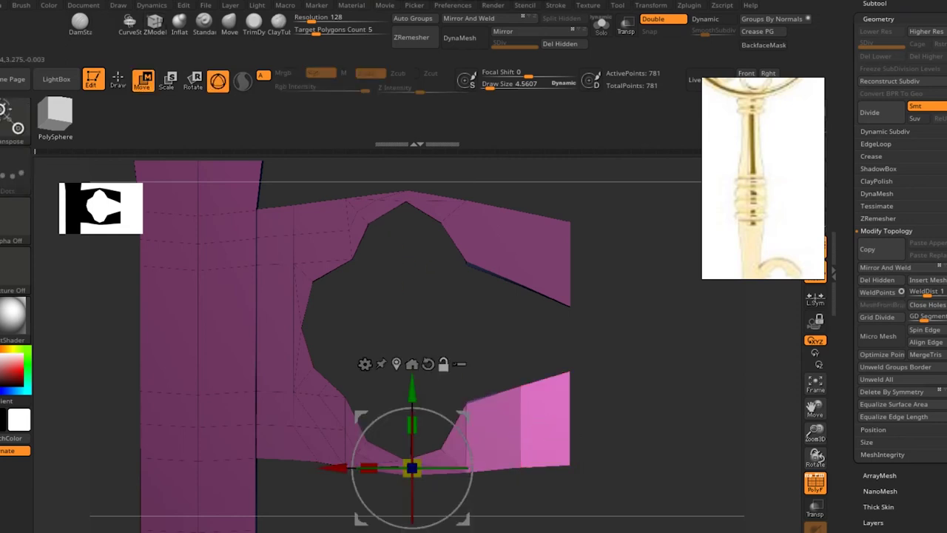
pyautogui.click(516, 422)
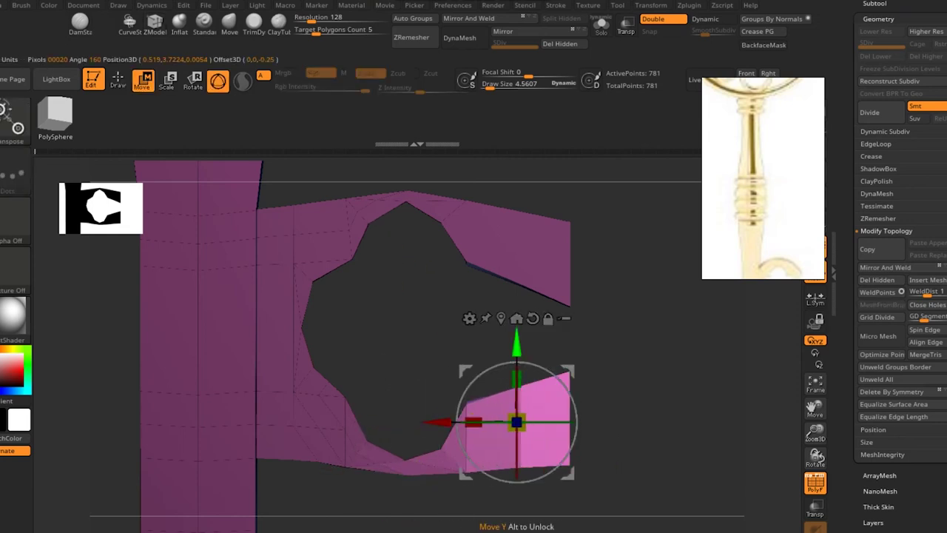
pyautogui.press('q')
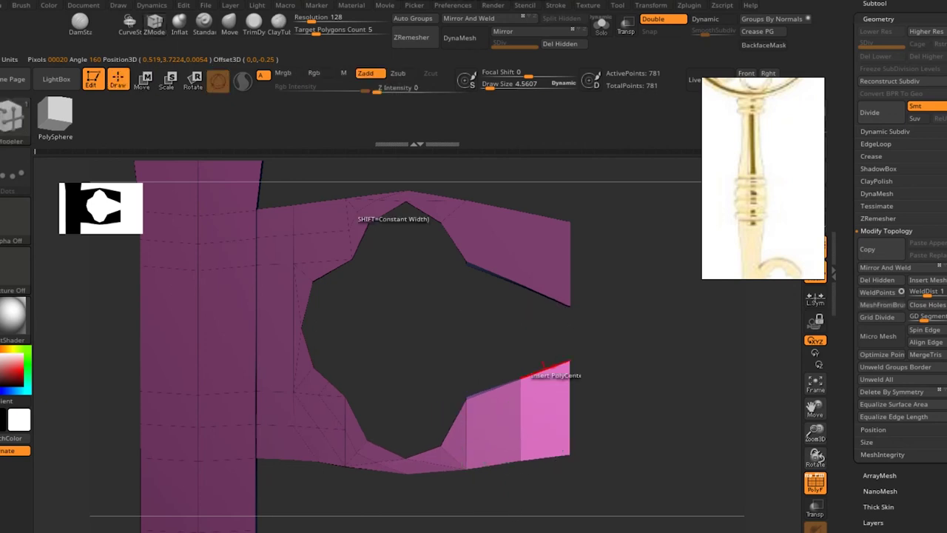
pyautogui.press('f')
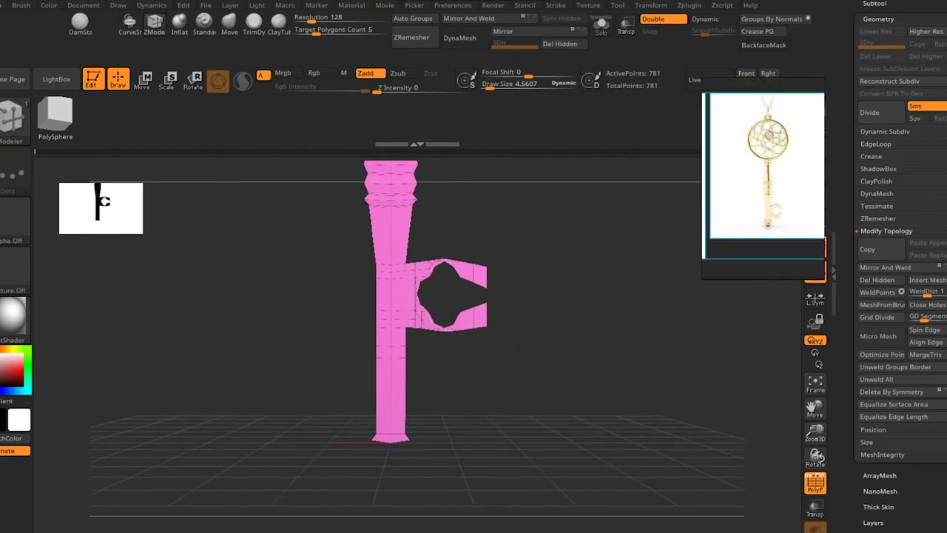
# Step: Extrude the base's bottom polygons downward into a new band, reaching 791 points
pyautogui.keyDown('alt'); pyautogui.moveTo(222, 333); pyautogui.dragTo(244, 278, button='right'); pyautogui.keyUp('alt')
pyautogui.moveTo(510, 311)
pyautogui.mouseDown(button='right')
pyautogui.moveTo(510, 356)
pyautogui.moveTo(413, 434)
pyautogui.mouseUp(button='right')
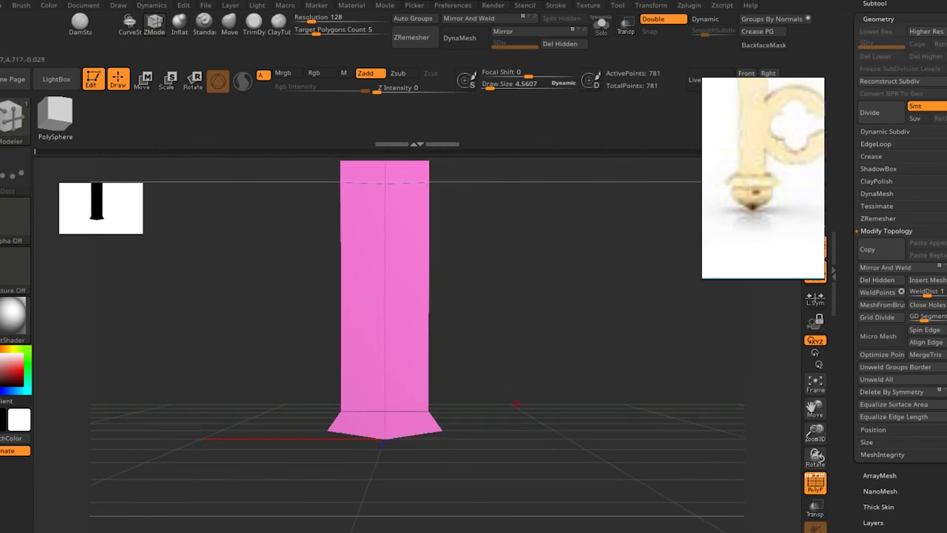
pyautogui.moveTo(382, 441); pyautogui.dragTo(404, 318, button='right')
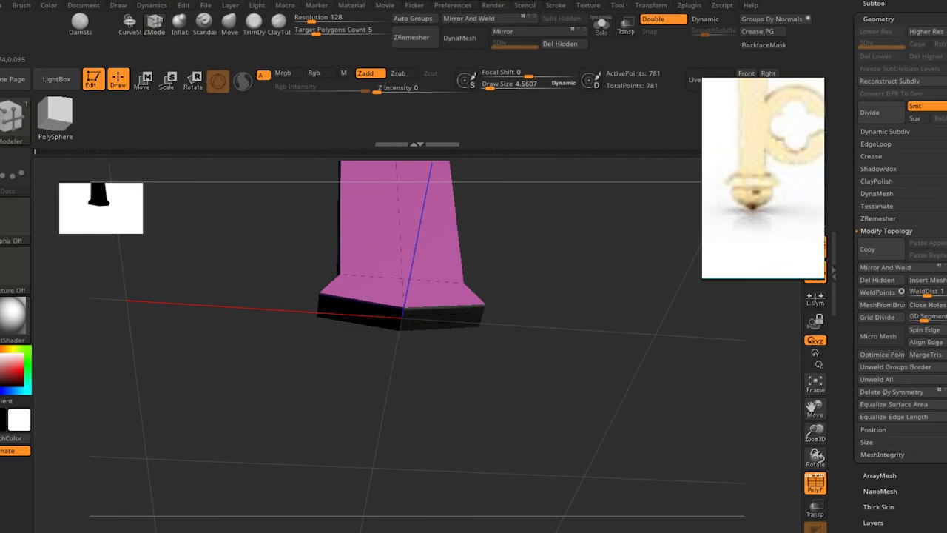
pyautogui.moveTo(403, 321); pyautogui.dragTo(414, 326, button='right')
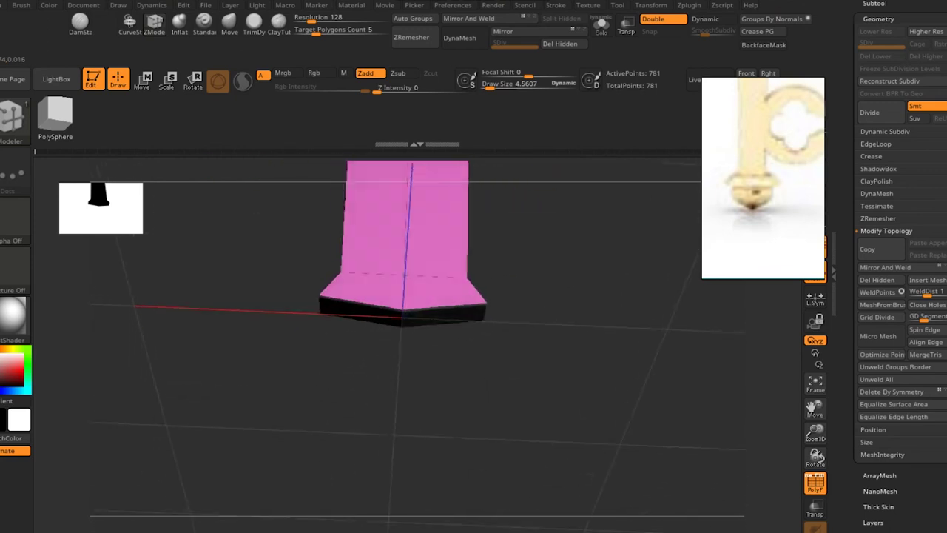
pyautogui.press('space')
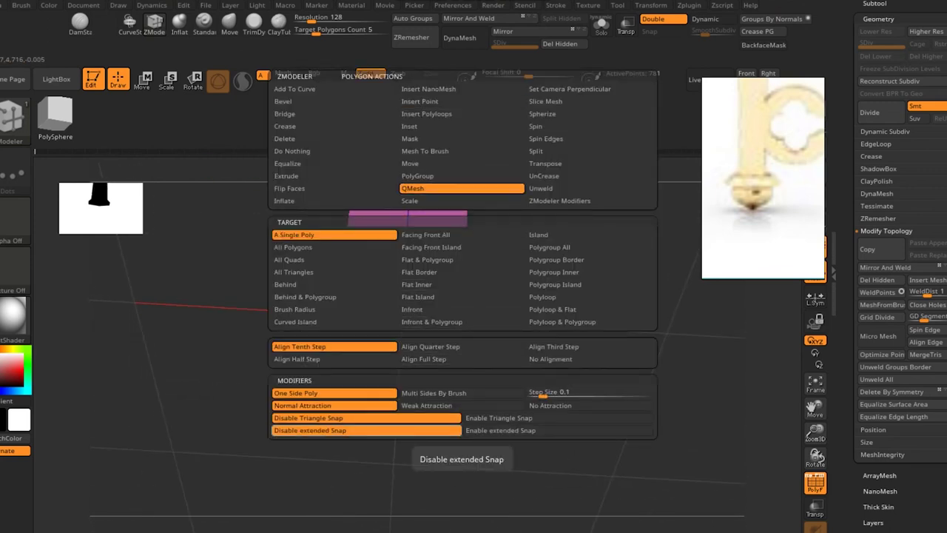
pyautogui.moveTo(444, 331); pyautogui.dragTo(445, 392)
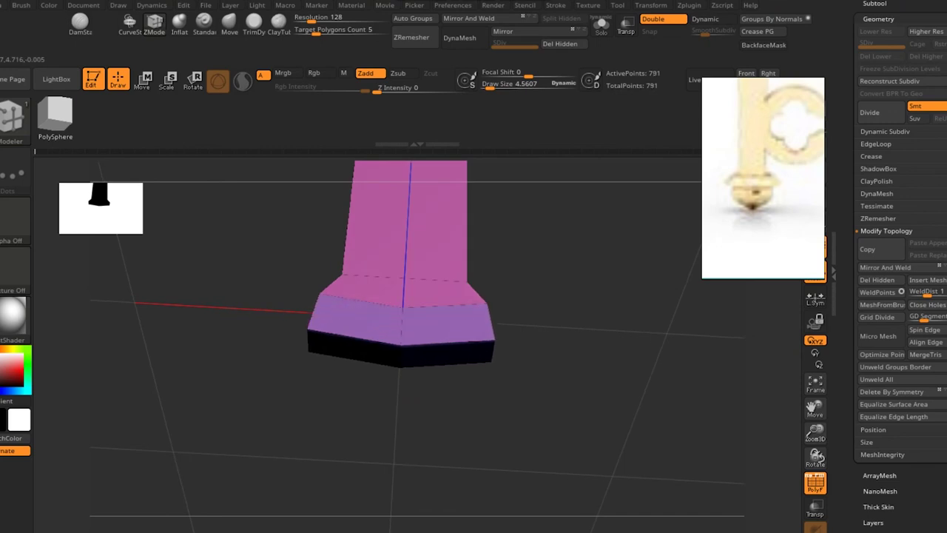
pyautogui.keyDown('shift'); pyautogui.moveTo(570, 406); pyautogui.dragTo(594, 401); pyautogui.keyUp('shift')
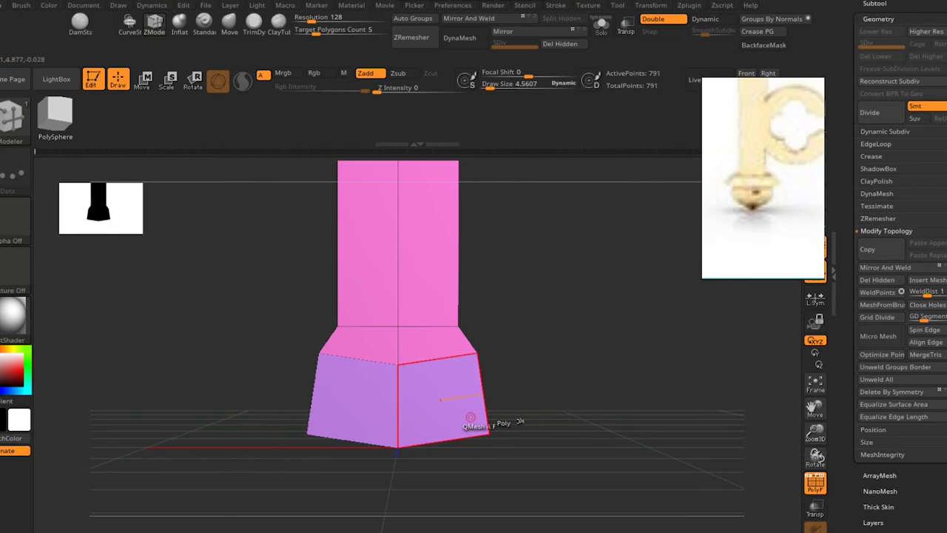
# Step: Widen the lower band into a straight box by scaling its edge loop, after undoing a trial extrusion
pyautogui.press('space')
pyautogui.click(518, 188)
pyautogui.moveTo(444, 442); pyautogui.dragTo(444, 496)
pyautogui.hotkey('ctrl', 'z')
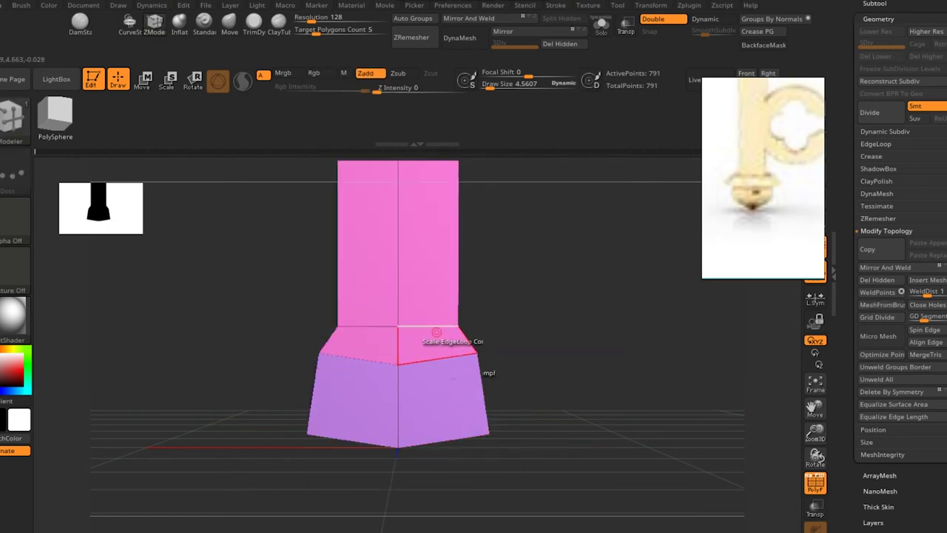
pyautogui.press('space')
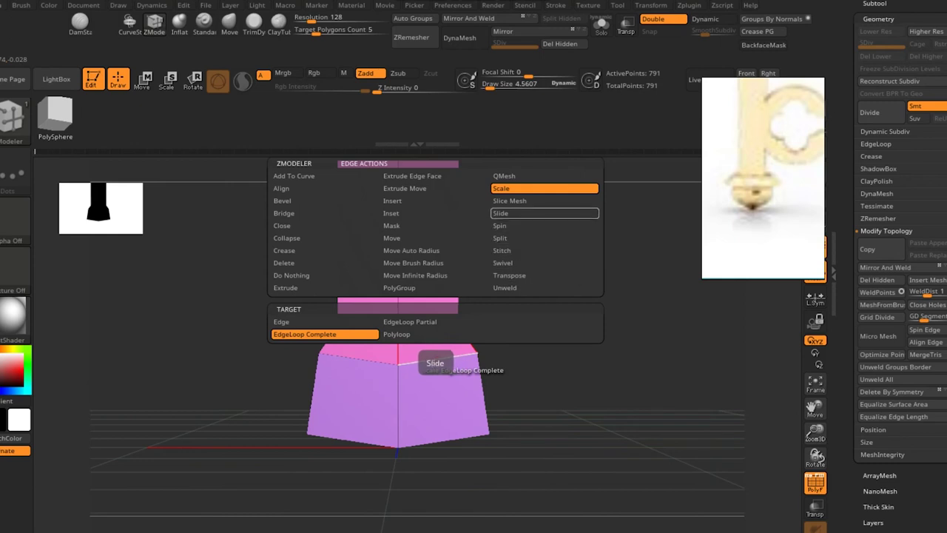
pyautogui.press('space')
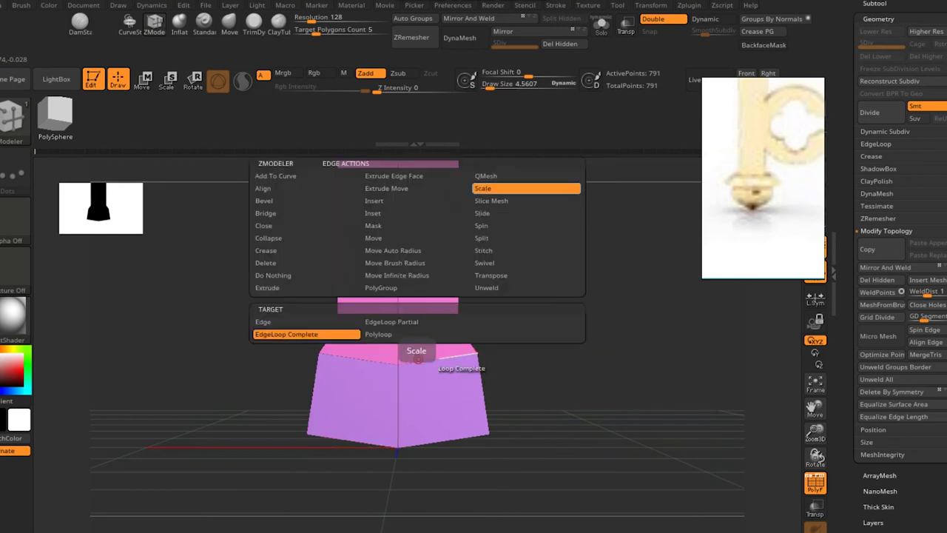
pyautogui.moveTo(424, 360); pyautogui.dragTo(453, 360)
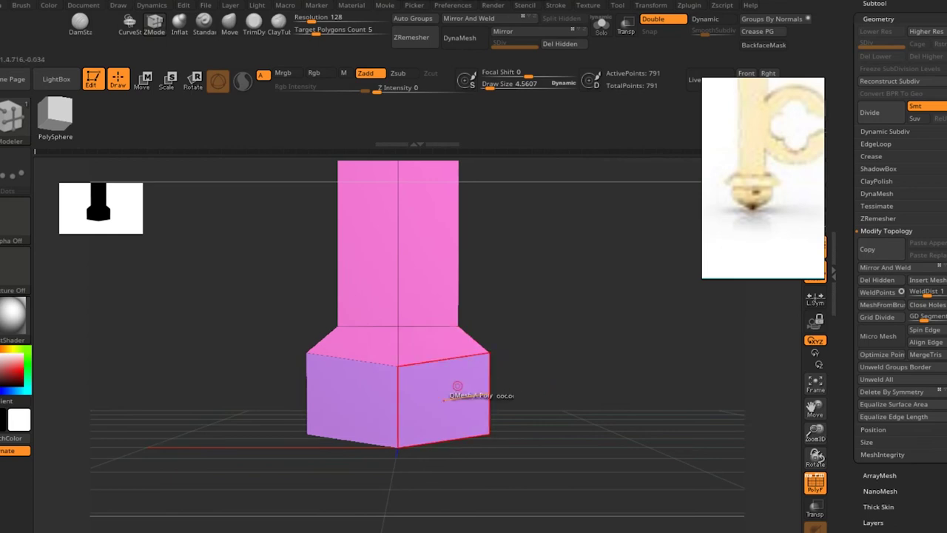
# Step: Set the edge action to sliding and transposing loops, centring the gizmo on the lower box
pyautogui.press('space')
pyautogui.click(527, 213)
pyautogui.press('space')
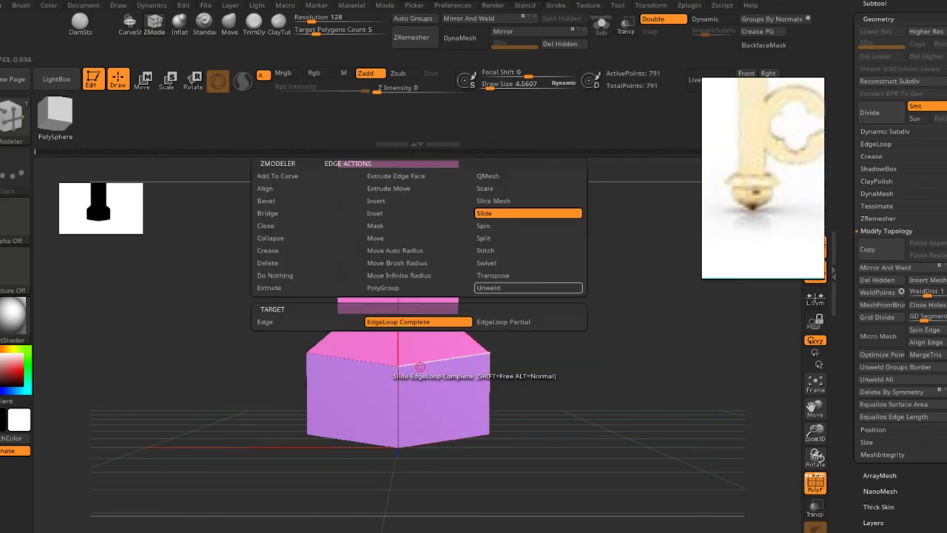
pyautogui.press('w')
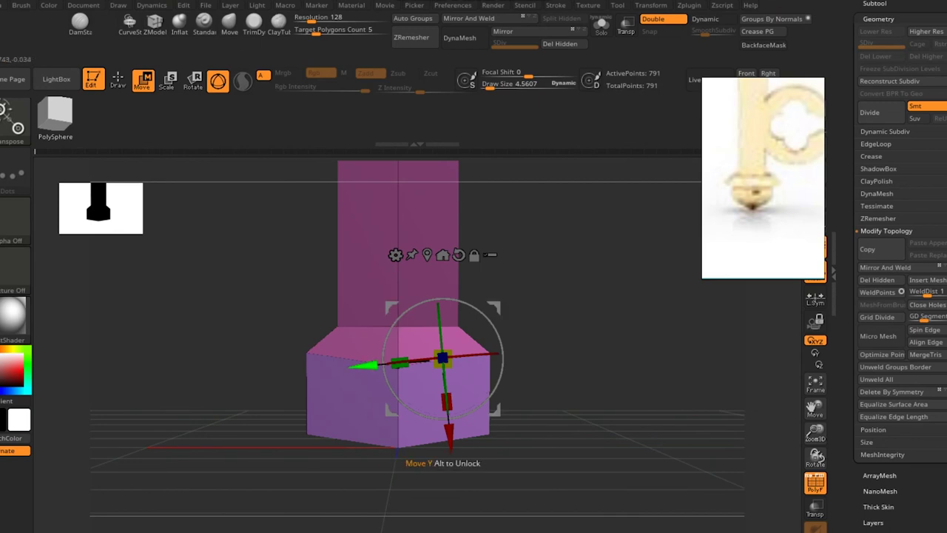
pyautogui.press('q')
pyautogui.press('space')
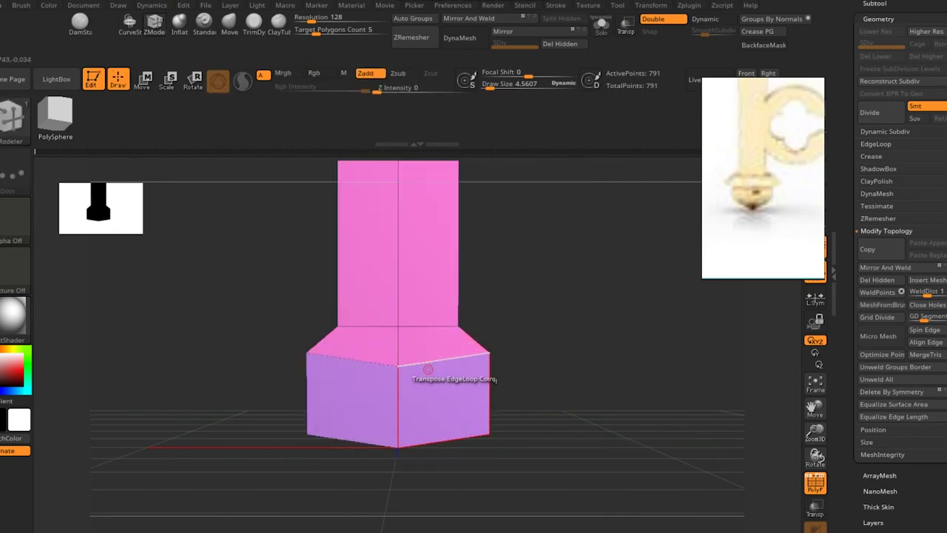
pyautogui.click(428, 368)
pyautogui.click(427, 255)
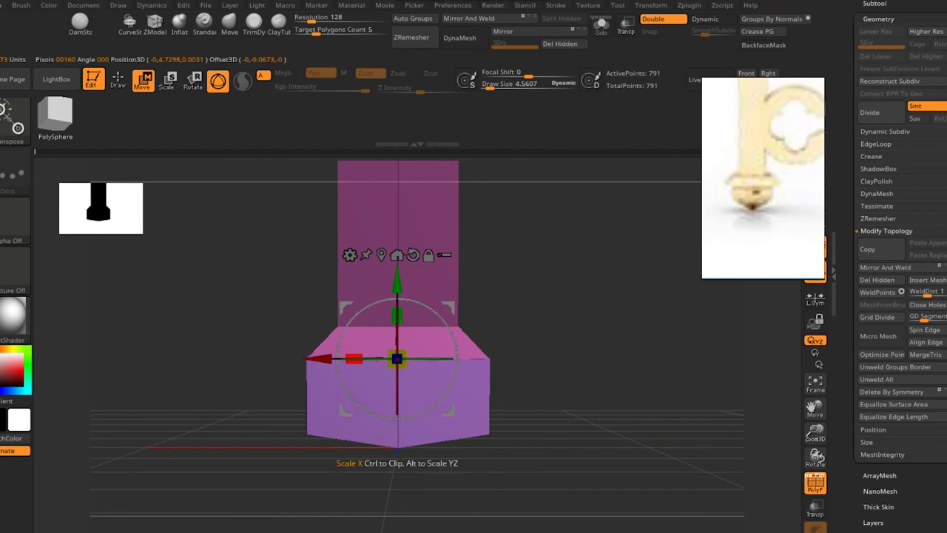
pyautogui.press('q')
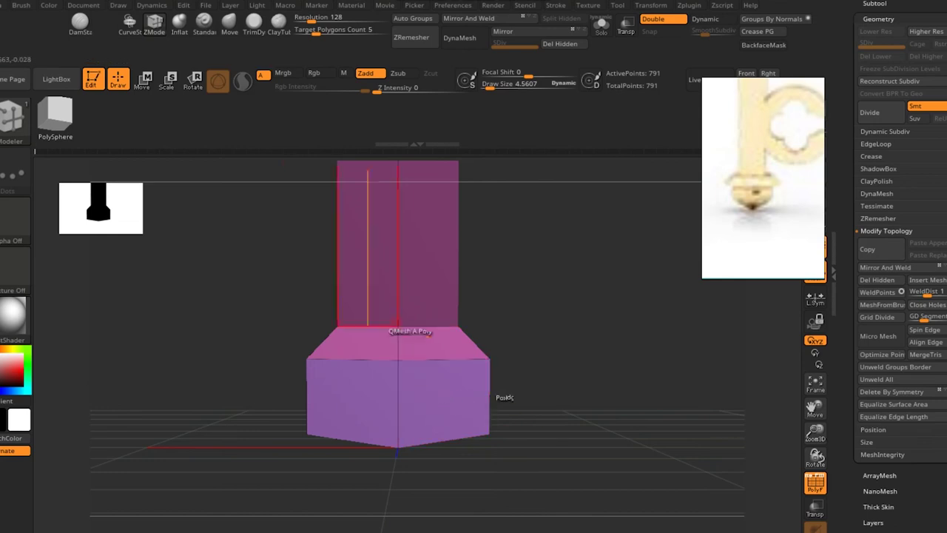
# Step: Insert a new edge loop near the top of the lower box and recentre the model
pyautogui.press('space')
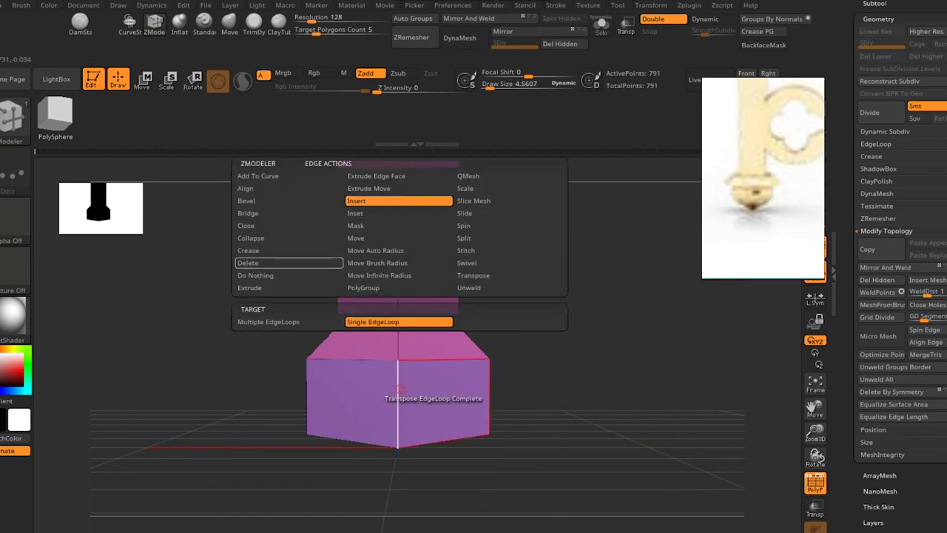
pyautogui.click(357, 201)
pyautogui.click(399, 364)
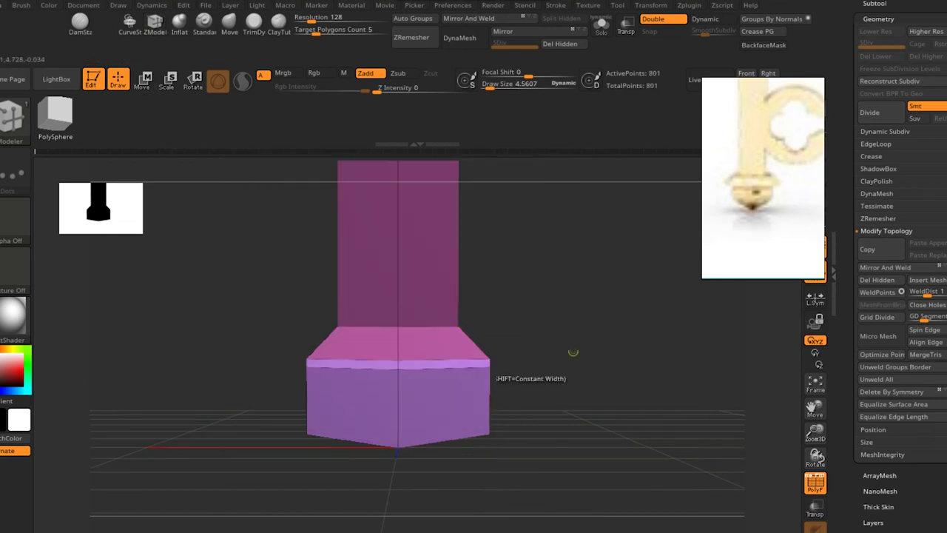
pyautogui.moveTo(573, 352); pyautogui.dragTo(555, 398)
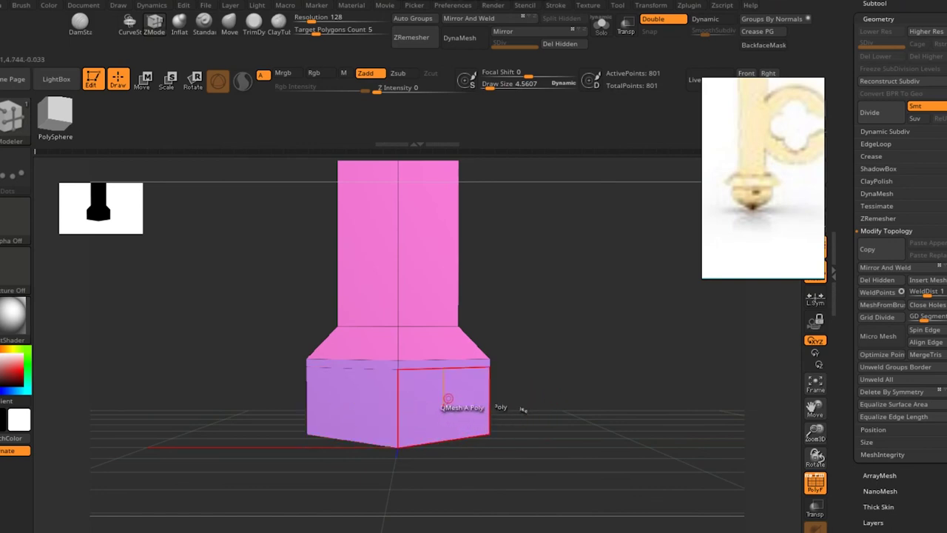
pyautogui.moveTo(523, 409); pyautogui.dragTo(459, 421)
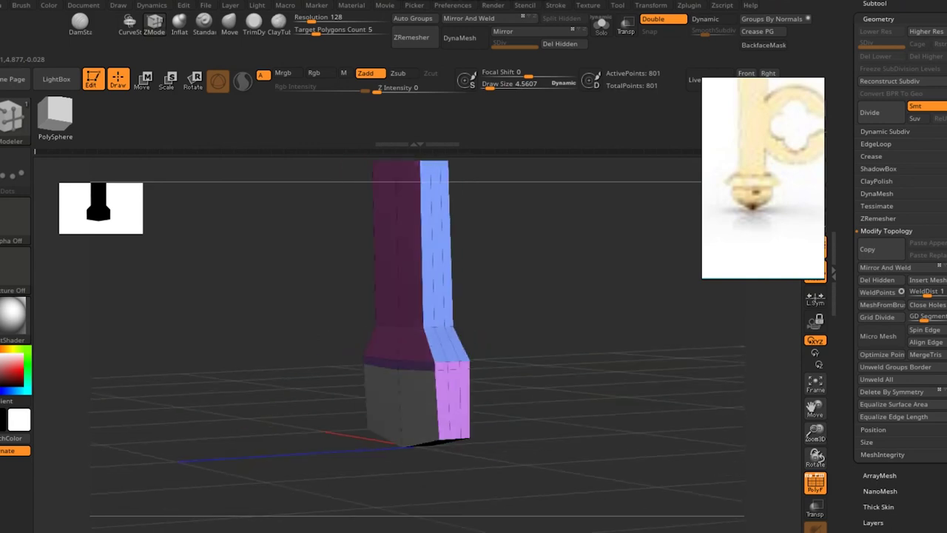
pyautogui.moveTo(438, 410)
pyautogui.mouseDown()
pyautogui.moveTo(568, 427)
pyautogui.moveTo(562, 444)
pyautogui.moveTo(518, 444)
pyautogui.mouseUp()
pyautogui.press('w')
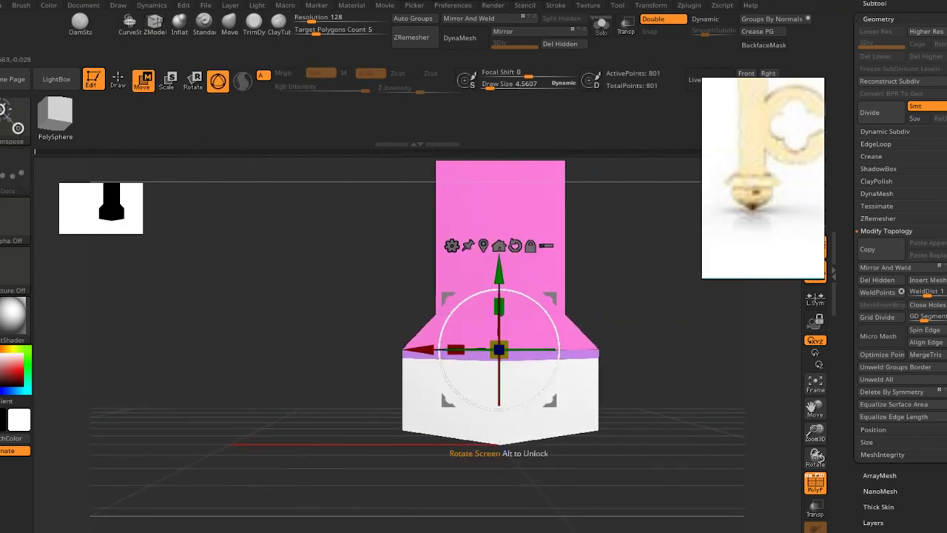
pyautogui.moveTo(500, 349); pyautogui.dragTo(565, 314)
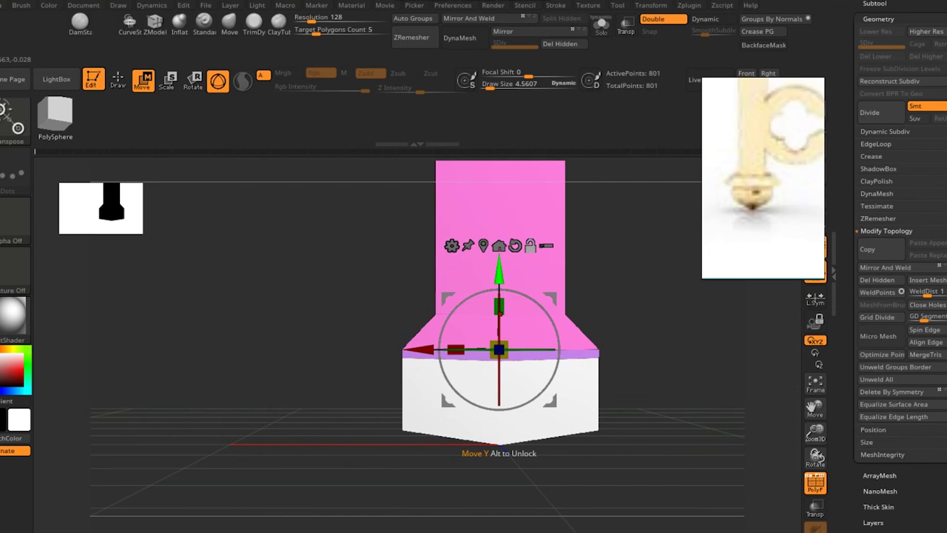
pyautogui.press('f')
pyautogui.press('q')
# Step: Toggle visibility of the white lower and pink upper polygroups to isolate the lower part
pyautogui.keyDown('ctrl'); pyautogui.keyDown('shift'); pyautogui.click(459, 329); pyautogui.keyUp('shift'); pyautogui.keyUp('ctrl')
pyautogui.keyDown('ctrl'); pyautogui.keyDown('shift'); pyautogui.click(479, 419); pyautogui.keyUp('shift'); pyautogui.keyUp('ctrl')
pyautogui.keyDown('ctrl'); pyautogui.keyDown('shift'); pyautogui.click(517, 422); pyautogui.keyUp('shift'); pyautogui.keyUp('ctrl')
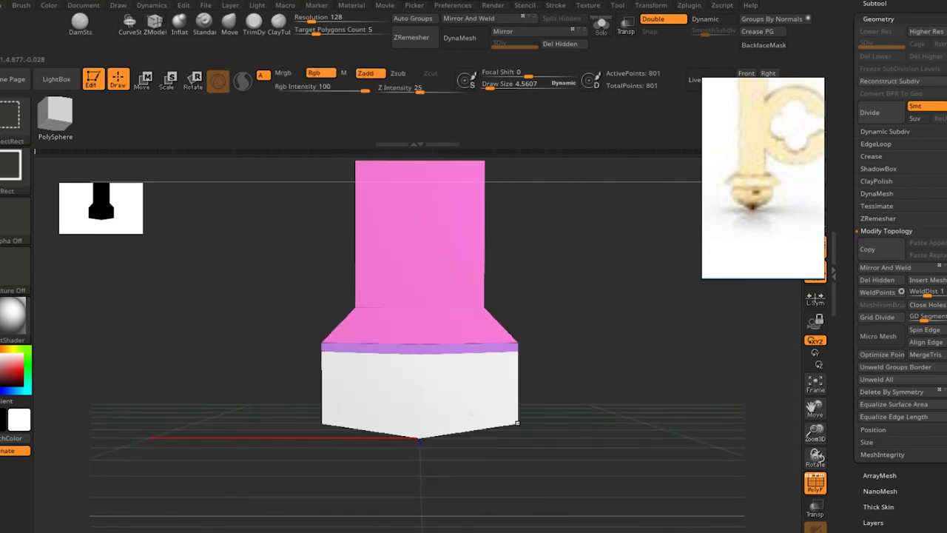
pyautogui.keyDown('ctrl'); pyautogui.keyDown('shift'); pyautogui.click(477, 347); pyautogui.keyUp('shift'); pyautogui.keyUp('ctrl')
pyautogui.keyDown('ctrl'); pyautogui.keyDown('shift'); pyautogui.click(474, 349); pyautogui.keyUp('shift'); pyautogui.keyUp('ctrl')
pyautogui.keyDown('ctrl'); pyautogui.keyDown('shift'); pyautogui.click(475, 344); pyautogui.keyUp('shift'); pyautogui.keyUp('ctrl')
pyautogui.keyDown('ctrl'); pyautogui.keyDown('shift'); pyautogui.click(518, 422); pyautogui.keyUp('shift'); pyautogui.keyUp('ctrl')
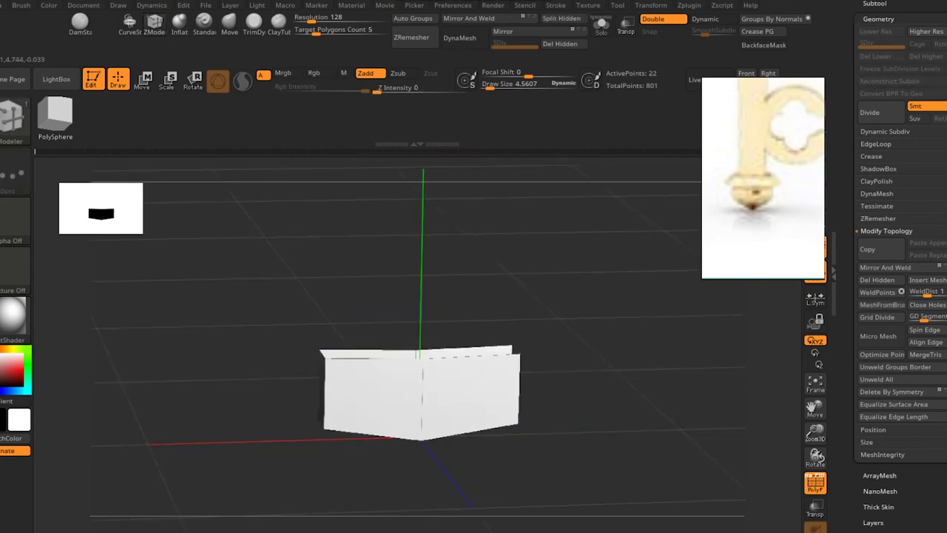
# Step: Group the visible lower part as its own cyan polygroup, then unhide the rest
pyautogui.hotkey('ctrl', 'w')
pyautogui.keyDown('ctrl'); pyautogui.keyDown('shift'); pyautogui.click(585, 389); pyautogui.keyUp('shift'); pyautogui.keyUp('ctrl')
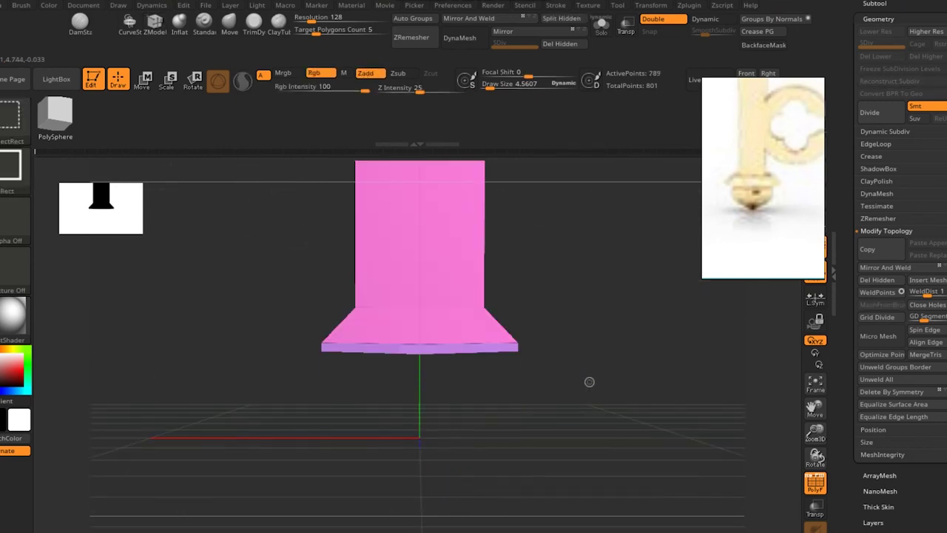
pyautogui.keyDown('ctrl'); pyautogui.keyDown('shift'); pyautogui.click(510, 376); pyautogui.keyUp('shift'); pyautogui.keyUp('ctrl')
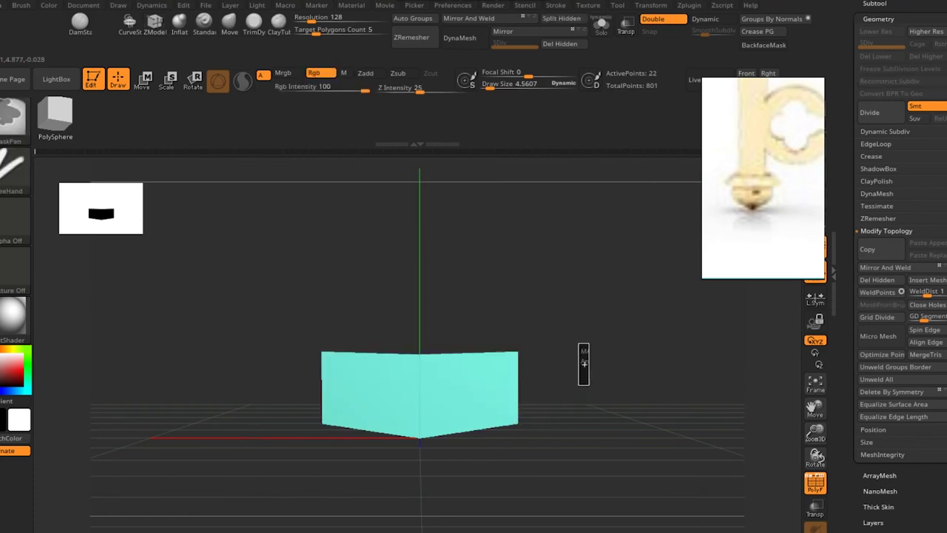
pyautogui.keyDown('ctrl'); pyautogui.keyDown('shift'); pyautogui.click(585, 385); pyautogui.keyUp('shift'); pyautogui.keyUp('ctrl')
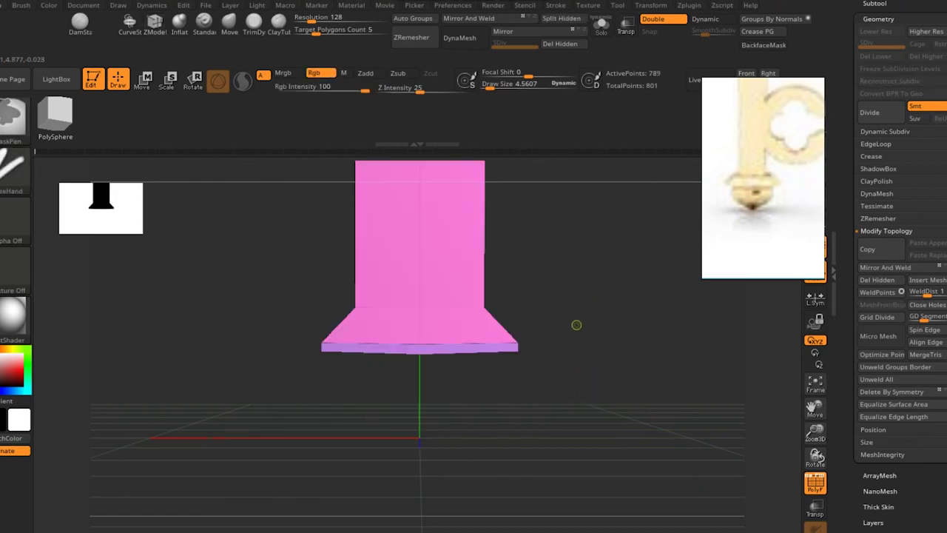
pyautogui.keyDown('ctrl'); pyautogui.keyDown('shift'); pyautogui.click(632, 313); pyautogui.keyUp('shift'); pyautogui.keyUp('ctrl')
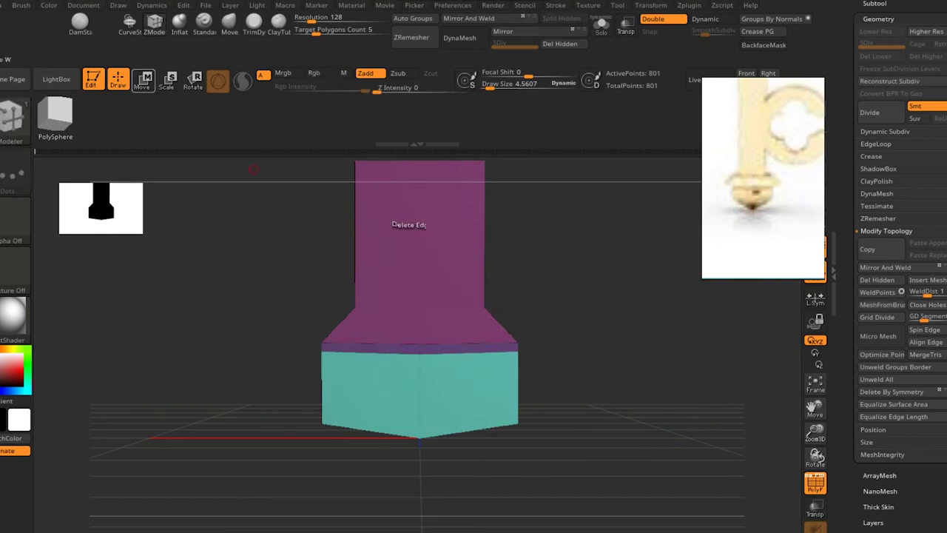
# Step: Scale the cyan section's bottom inward twice into a bulbous base, bringing the mesh to 801 points
pyautogui.press('w')
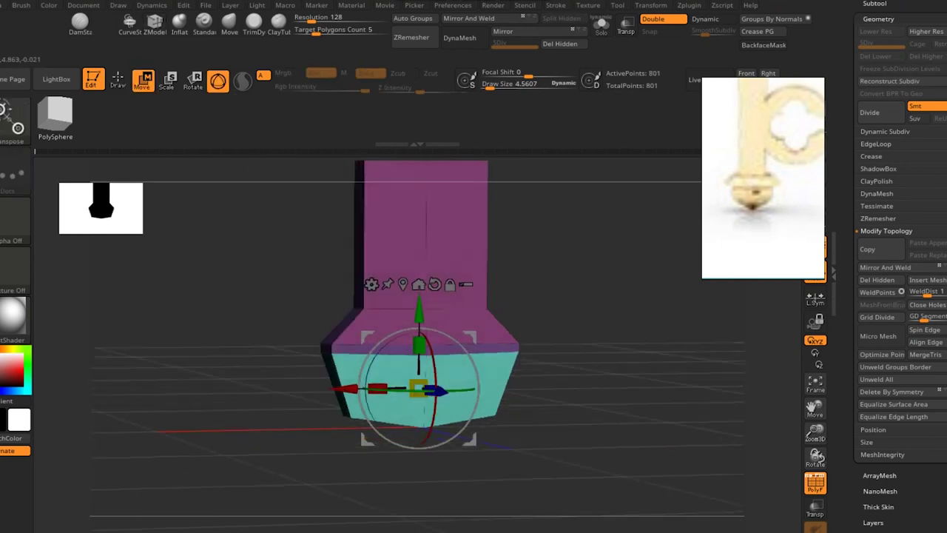
pyautogui.moveTo(418, 388); pyautogui.dragTo(419, 388)
pyautogui.keyDown('ctrl'); pyautogui.moveTo(399, 473); pyautogui.dragTo(400, 444, button='right'); pyautogui.keyUp('ctrl')
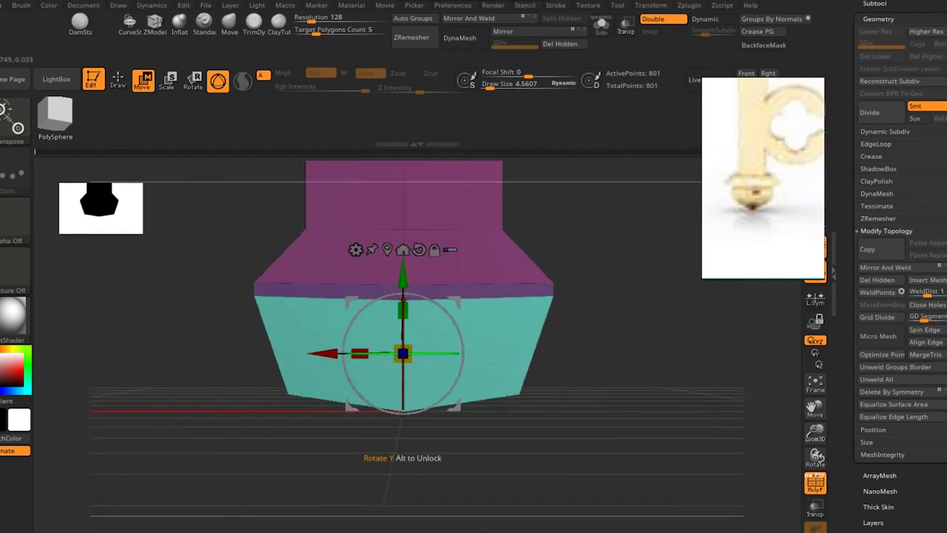
pyautogui.moveTo(403, 353); pyautogui.dragTo(392, 362)
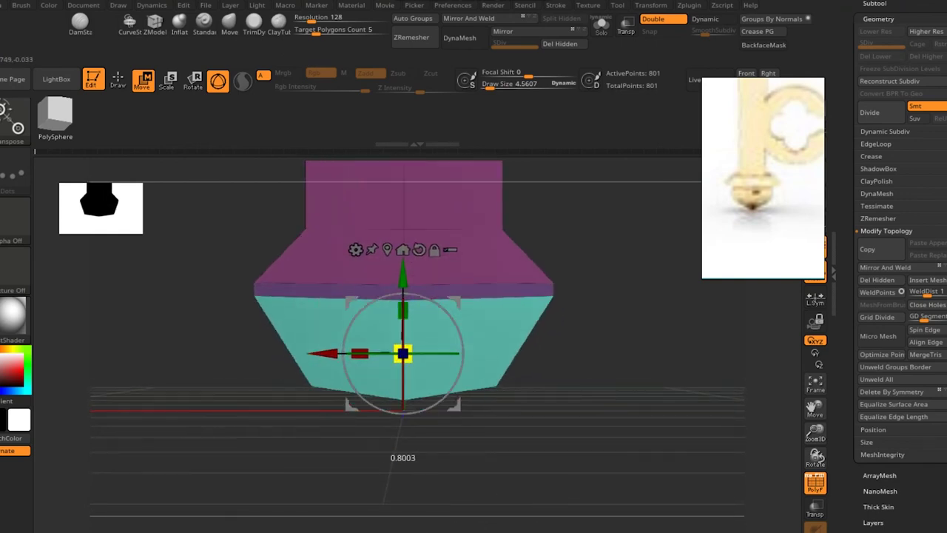
pyautogui.moveTo(400, 473); pyautogui.dragTo(400, 455)
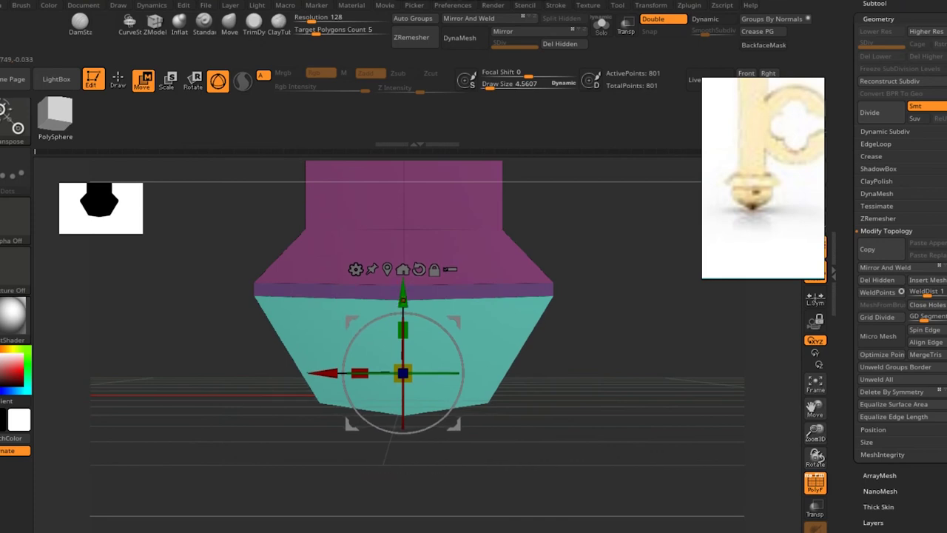
# Step: Insert a single edge loop across the cyan lower section of the base
pyautogui.press('q')
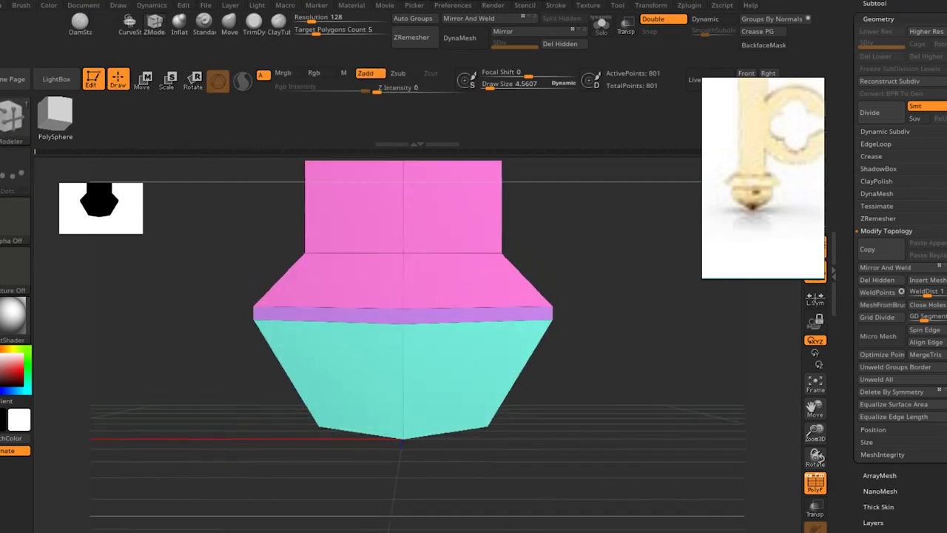
pyautogui.press('space')
pyautogui.click(562, 201)
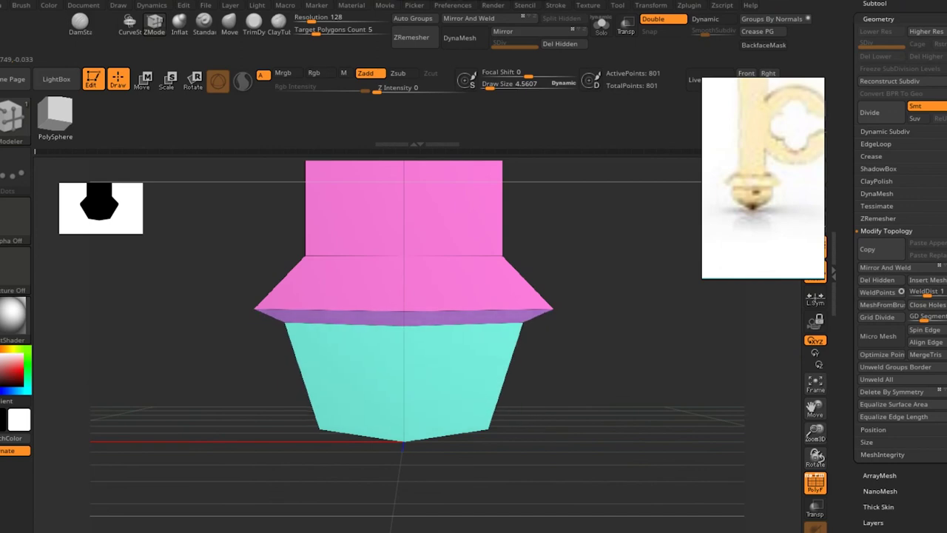
pyautogui.press('space')
pyautogui.click(380, 198)
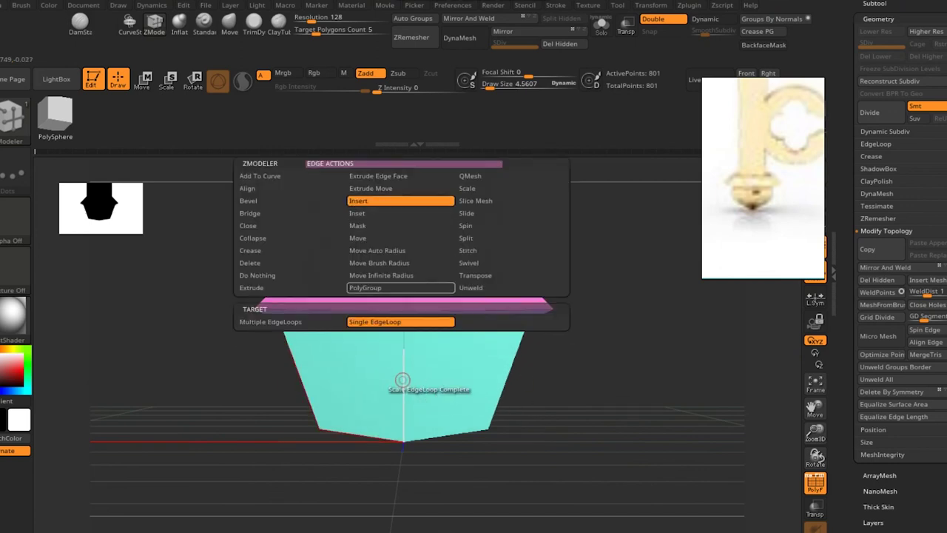
pyautogui.click(402, 370)
# Step: Apply the PolyGroup edge-loop action to form a pink band between two cyan stripes
pyautogui.press('space')
pyautogui.click(311, 200)
pyautogui.click(459, 378)
pyautogui.click(404, 374)
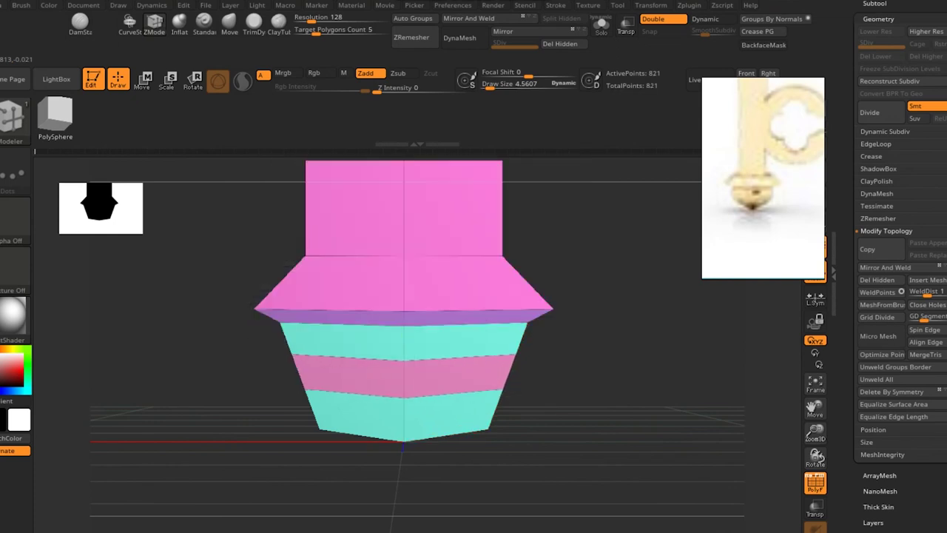
pyautogui.press('space')
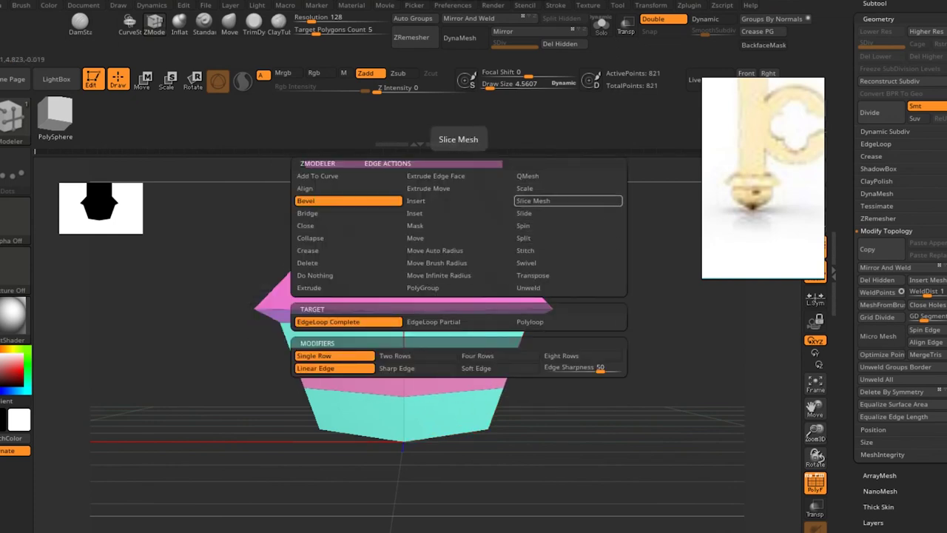
pyautogui.click(533, 201)
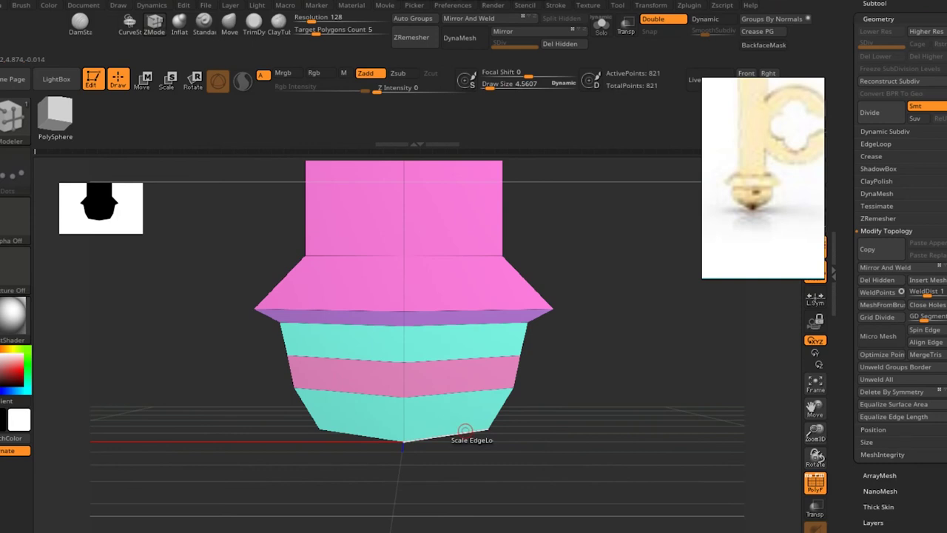
# Step: Reposition the transform gizmo on the base toward the lower left, then return to ZModeler
pyautogui.press('w')
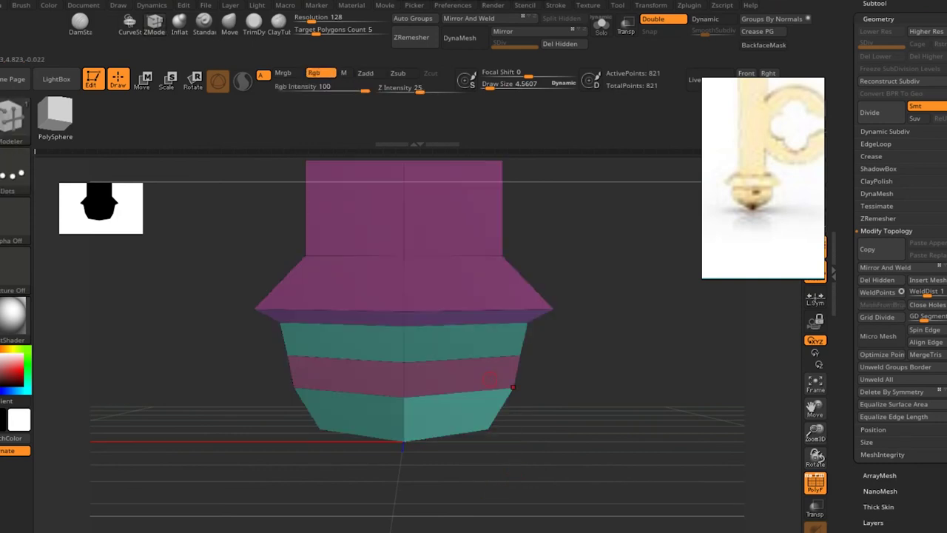
pyautogui.keyDown('alt'); pyautogui.moveTo(403, 400); pyautogui.dragTo(403, 392); pyautogui.keyUp('alt')
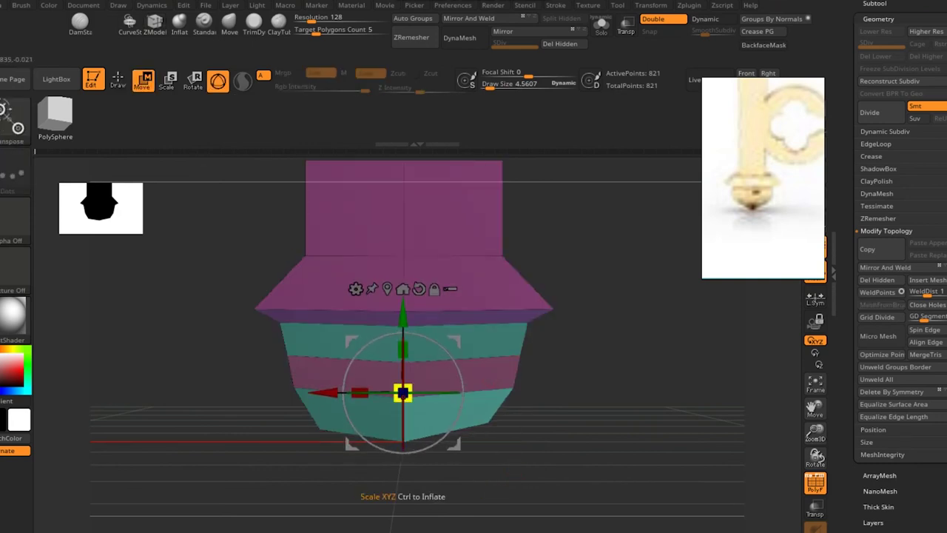
pyautogui.press('q')
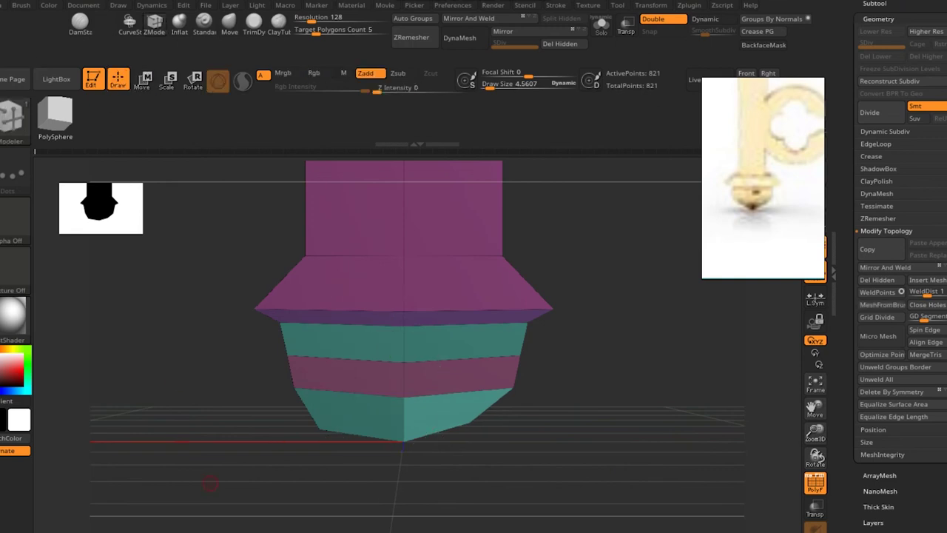
pyautogui.press('w')
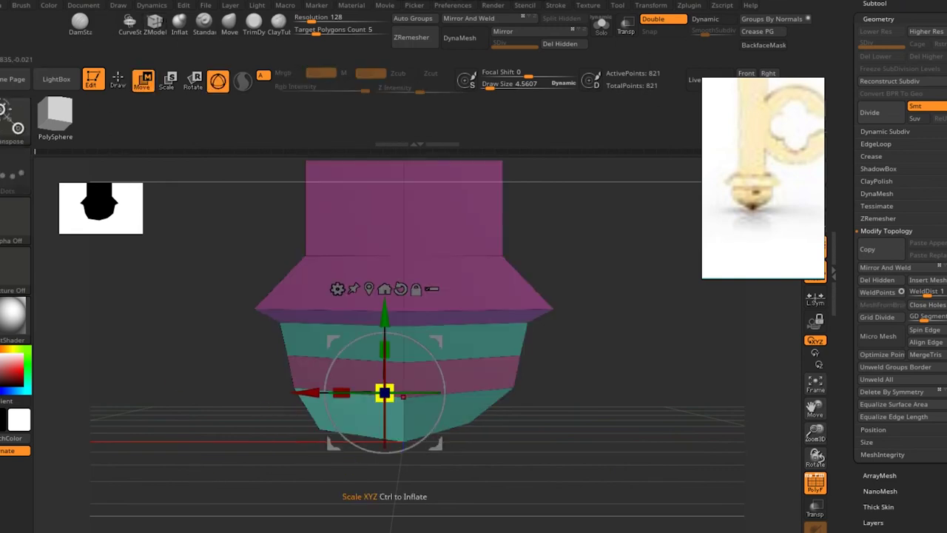
pyautogui.keyDown('alt'); pyautogui.moveTo(385, 393); pyautogui.dragTo(319, 427); pyautogui.keyUp('alt')
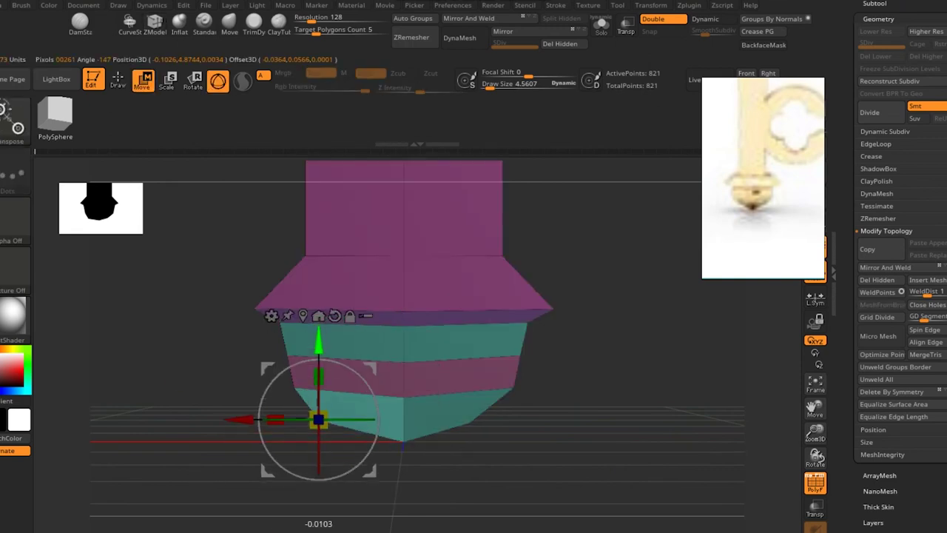
pyautogui.press('q')
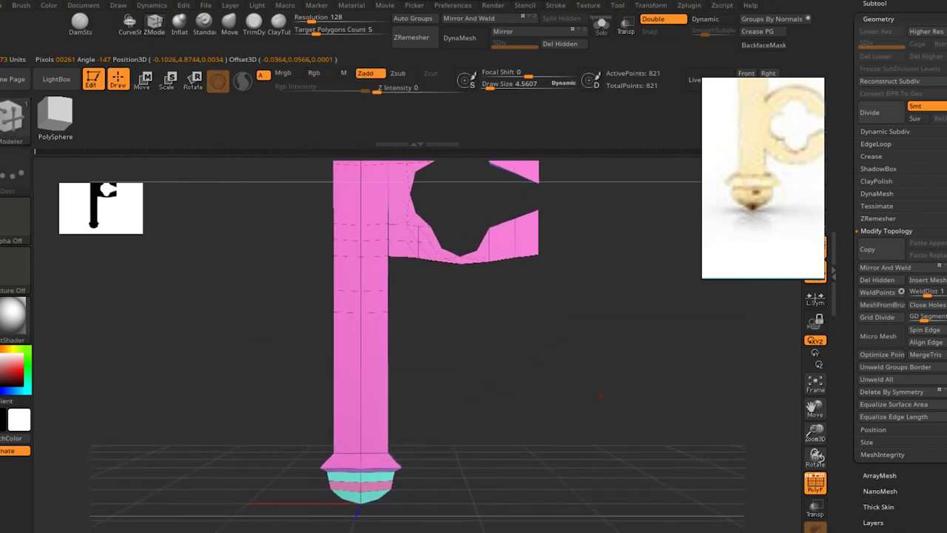
# Step: Mask the lower shaft and base, then invert the mask to protect the upper shaft and bit
pyautogui.keyDown('ctrl'); pyautogui.moveTo(455, 355); pyautogui.dragTo(244, 529); pyautogui.keyUp('ctrl')
pyautogui.keyDown('ctrl'); pyautogui.click(502, 341); pyautogui.keyUp('ctrl')
pyautogui.keyDown('ctrl'); pyautogui.moveTo(503, 341); pyautogui.dragTo(263, 530); pyautogui.keyUp('ctrl')
pyautogui.keyDown('ctrl'); pyautogui.click(493, 373); pyautogui.keyUp('ctrl')
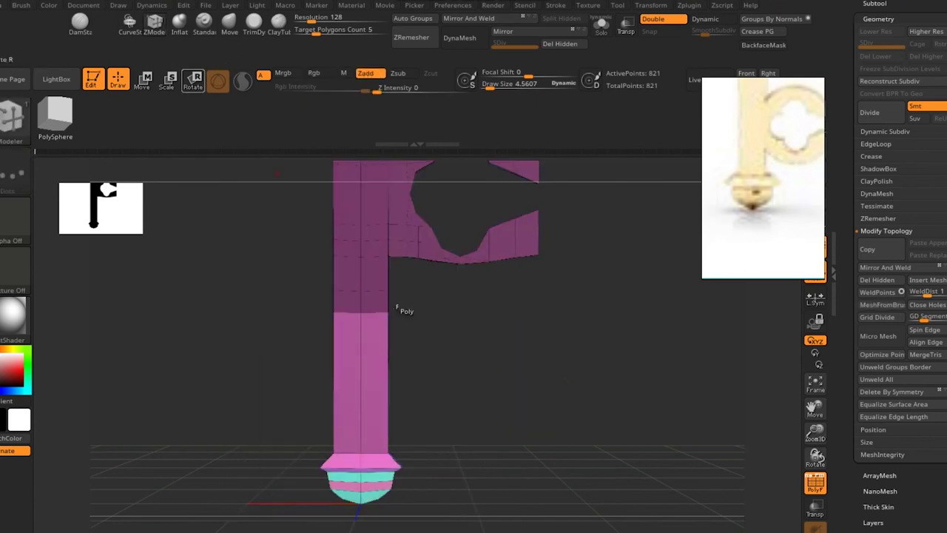
# Step: Place the Move gizmo above the base and drag upward to stretch the base taller
pyautogui.press('w')
pyautogui.moveTo(341, 496)
pyautogui.keyDown('alt'); pyautogui.mouseDown()
pyautogui.moveTo(362, 461)
pyautogui.moveTo(360, 315)
pyautogui.mouseUp(); pyautogui.keyUp('alt')
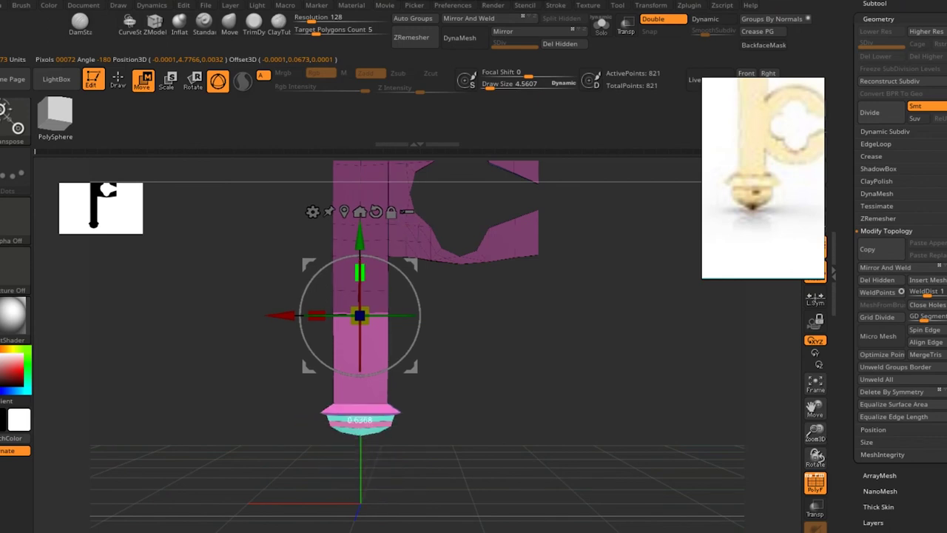
pyautogui.moveTo(359, 273); pyautogui.dragTo(359, 179)
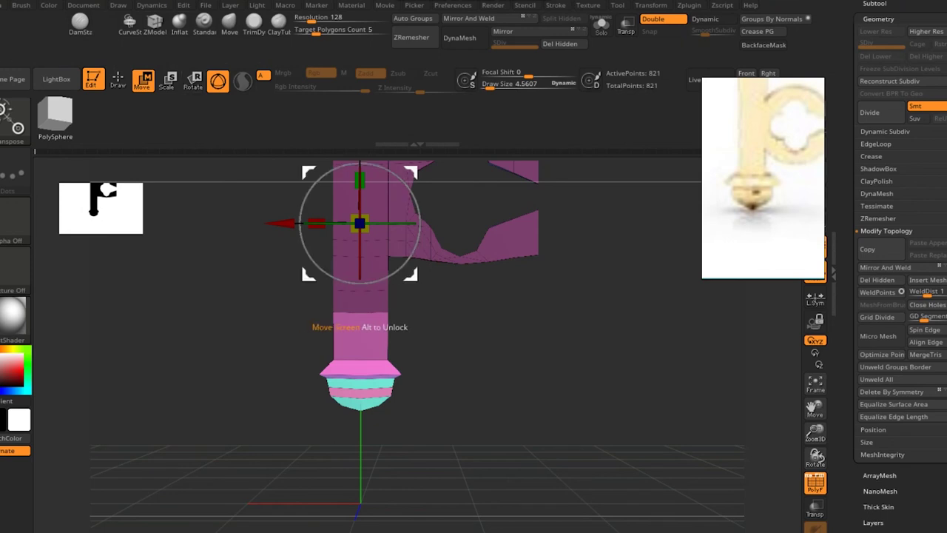
pyautogui.press('q')
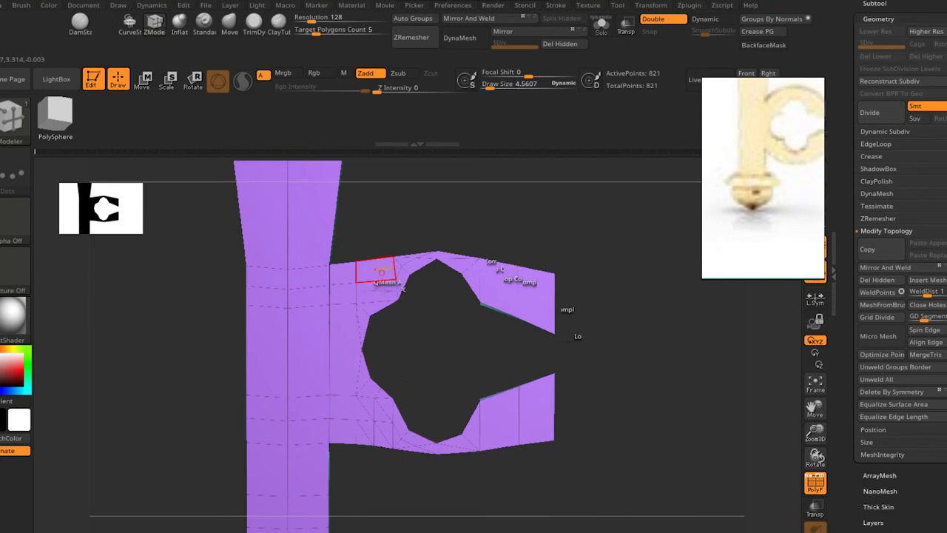
# Step: Add support edges around the C-bit's opening, then enable Dynamic Subdiv with PolyFrame turned off
pyautogui.press('space')
pyautogui.click(401, 198)
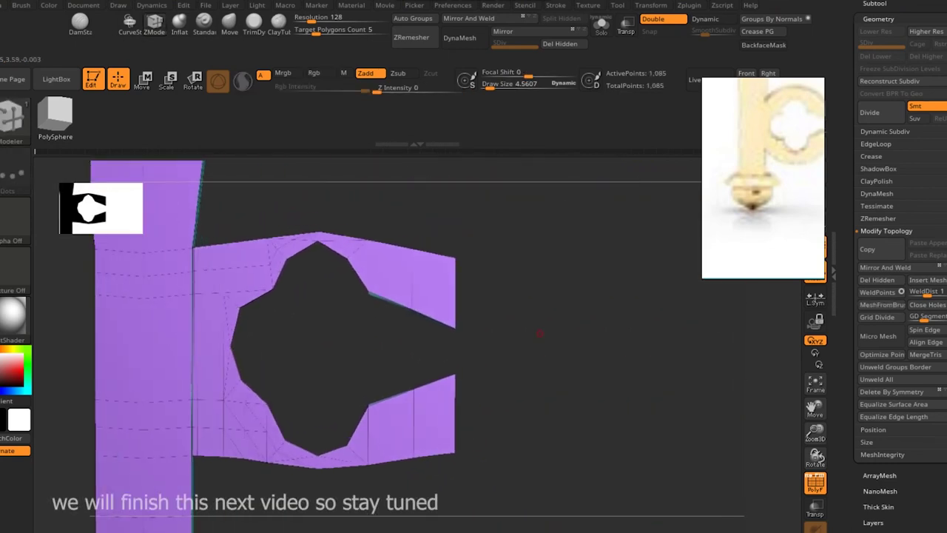
pyautogui.press('d')
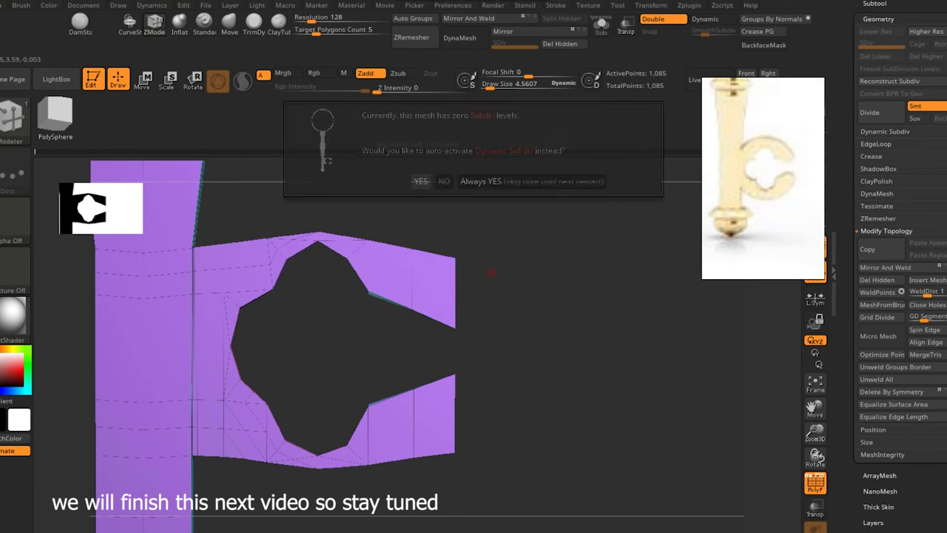
pyautogui.hotkey('shift', 'f')
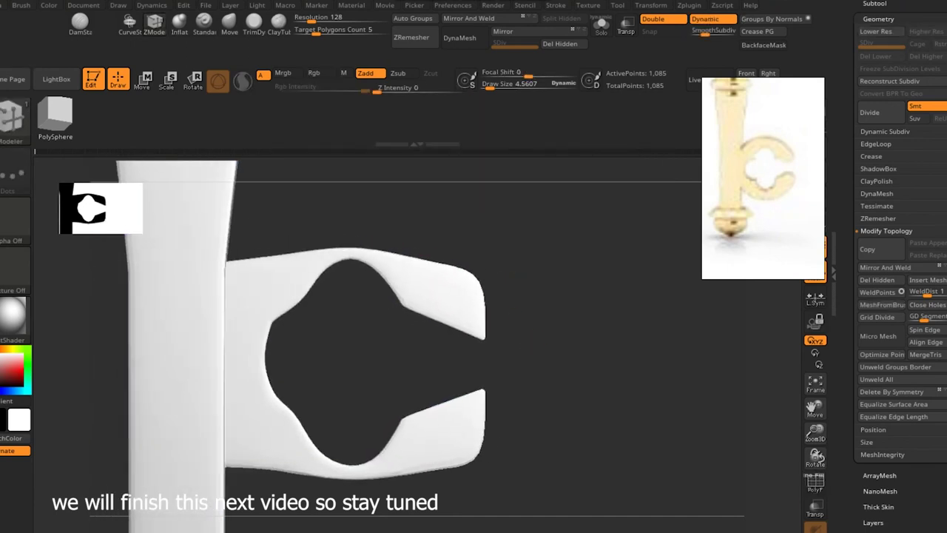